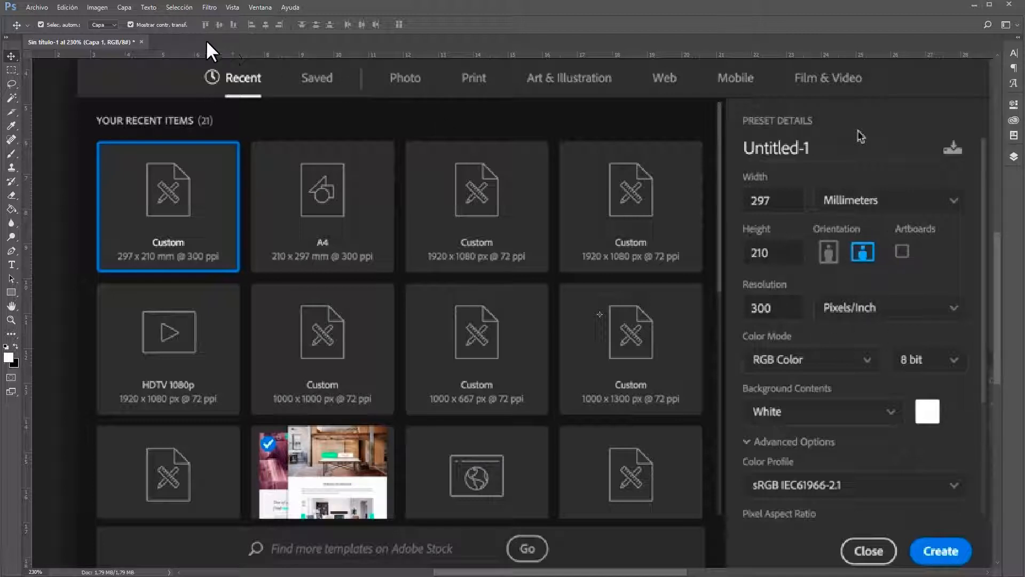
- Close the open untitled document without saving its changes
click(141, 42)
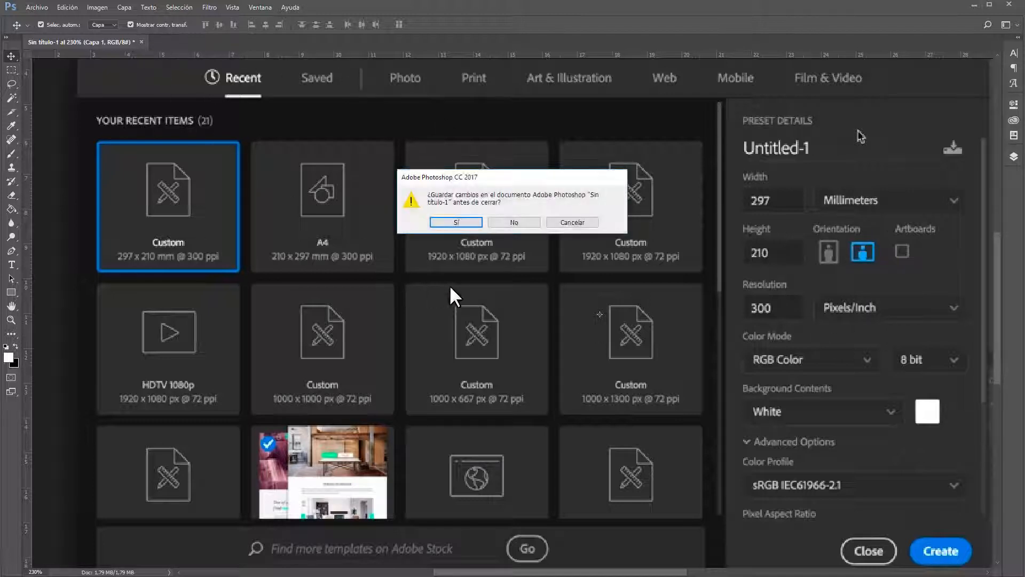
click(508, 223)
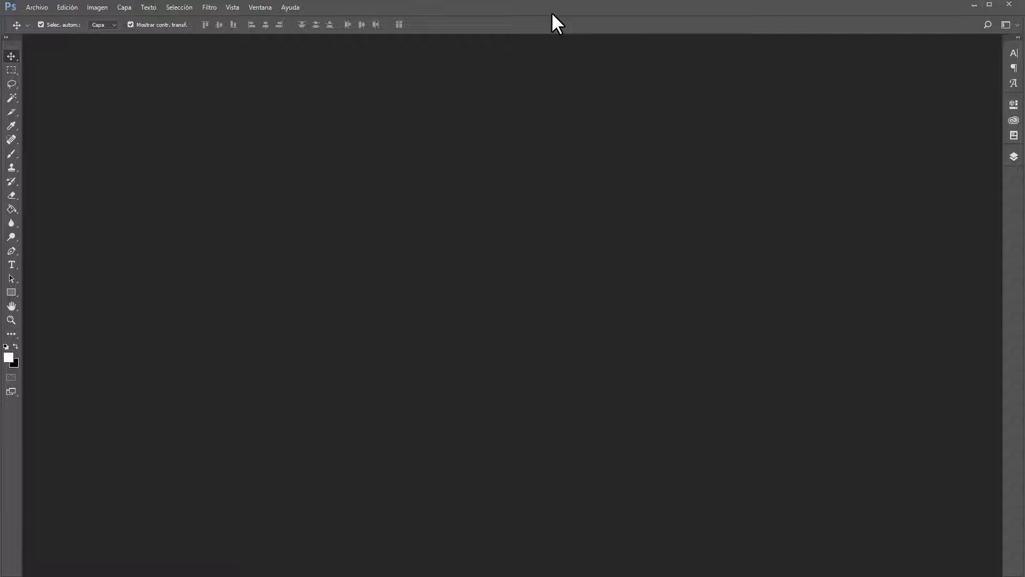
- Review the General preferences, including the legacy new-document interface option, and leave them without applying changes
key(i)
key(ctrl+k)
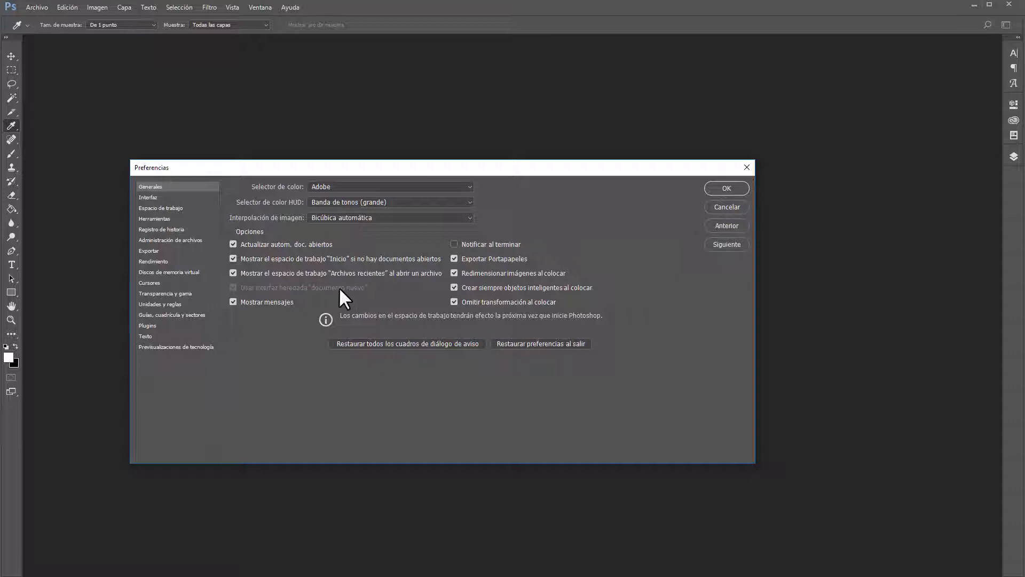
click(726, 207)
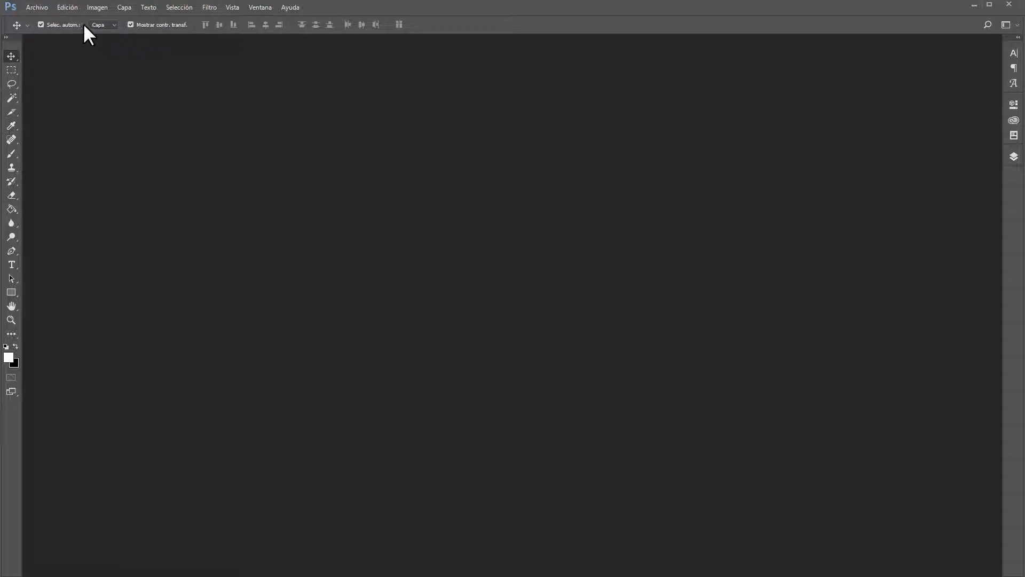
- Start a new document and name it PRIMERO
click(37, 7)
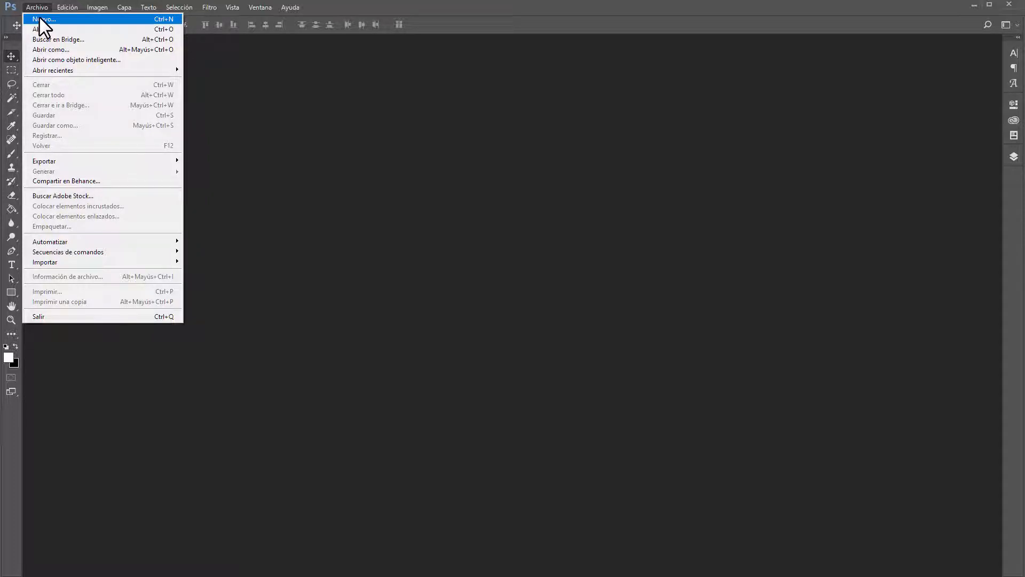
click(40, 20)
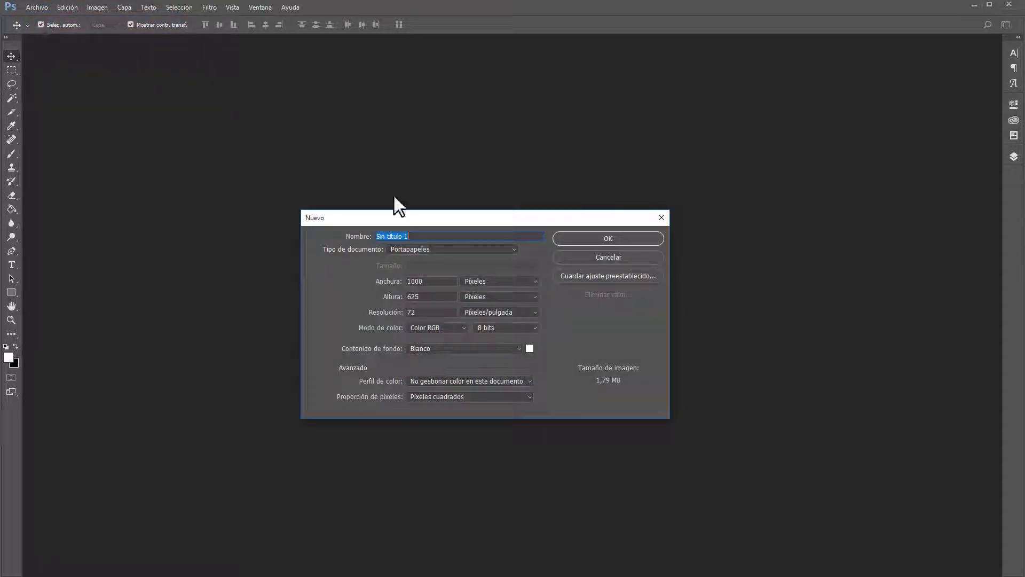
drag(501, 216, 502, 149)
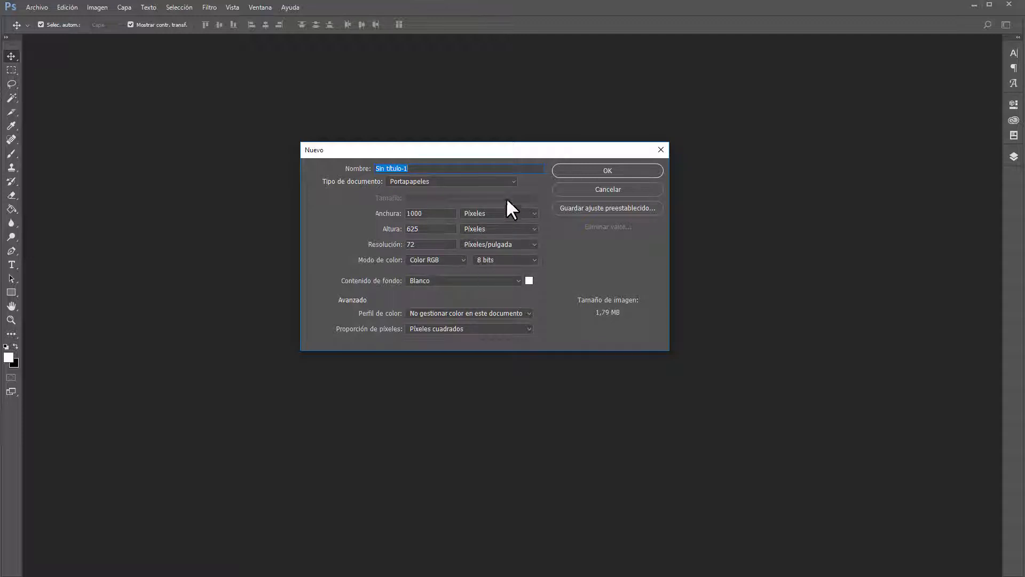
drag(473, 149, 472, 174)
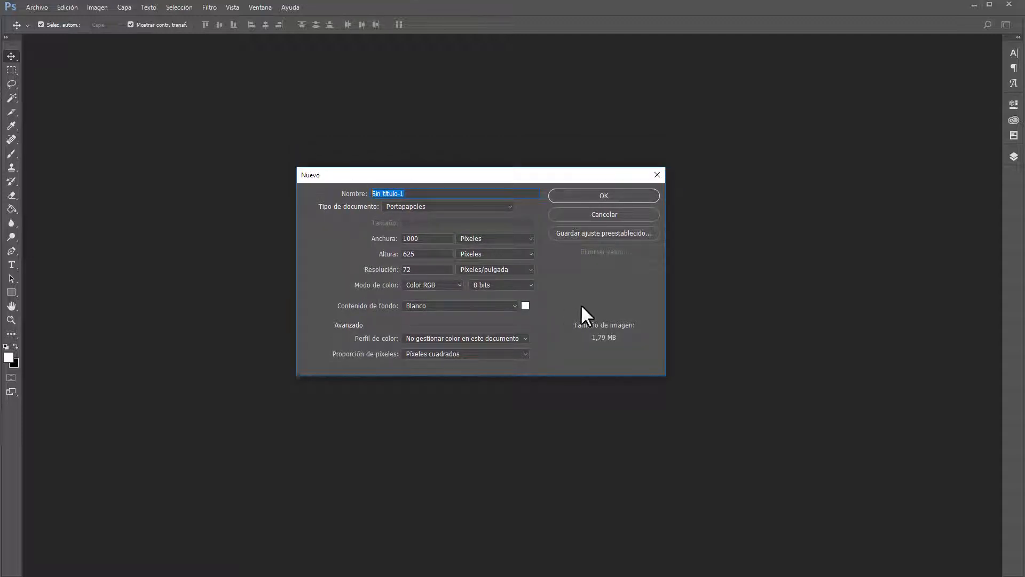
text(PRIMERO)
key(Tab)
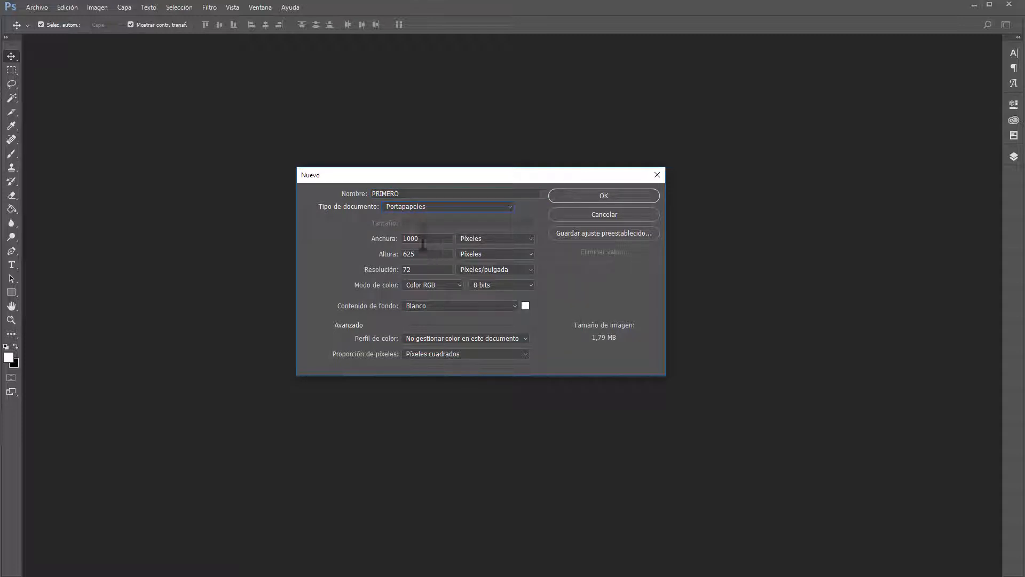
- Choose the Película y vídeo document type with the HDTV 1080p size for the new document
click(503, 205)
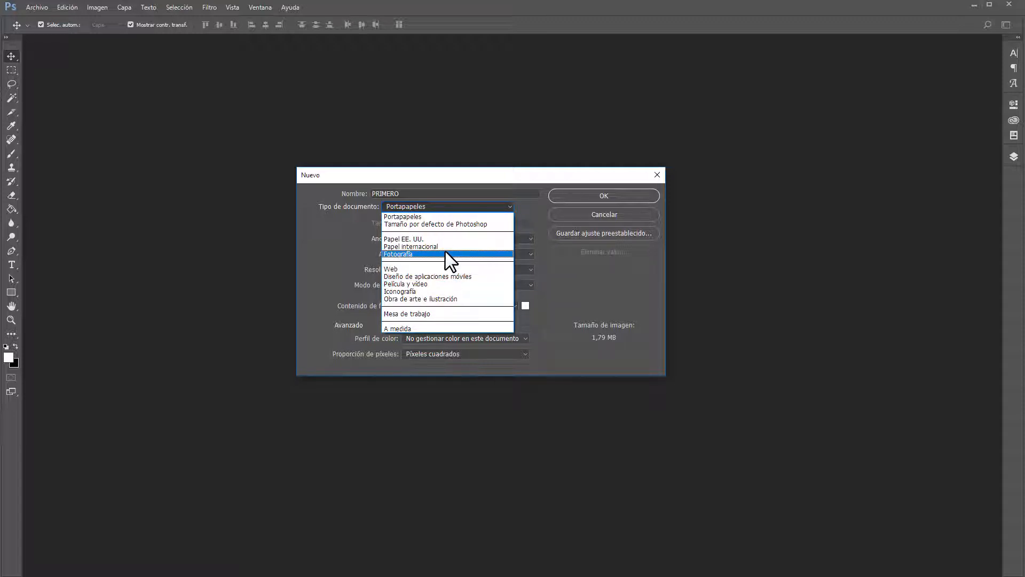
click(406, 283)
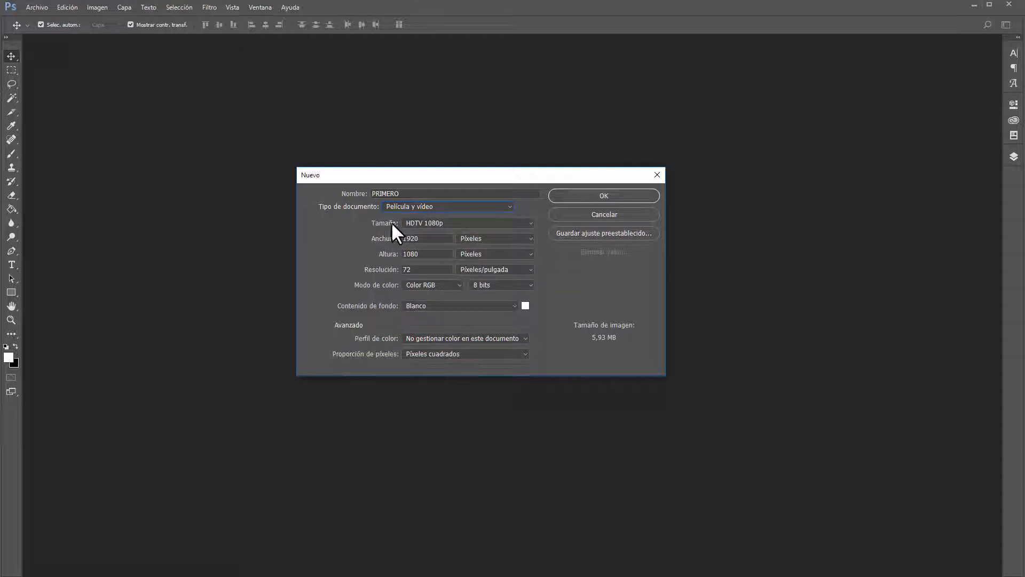
click(473, 222)
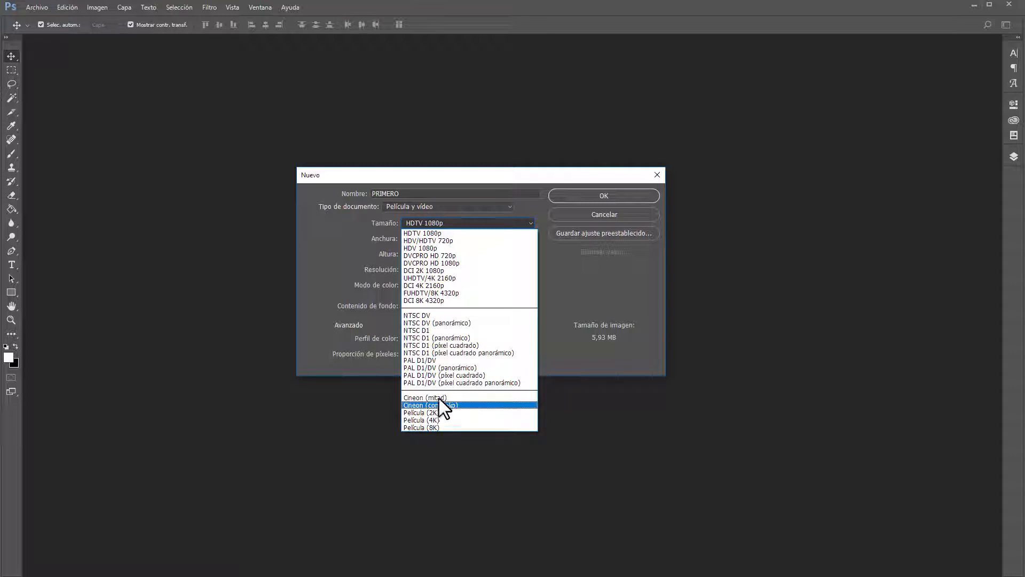
click(435, 233)
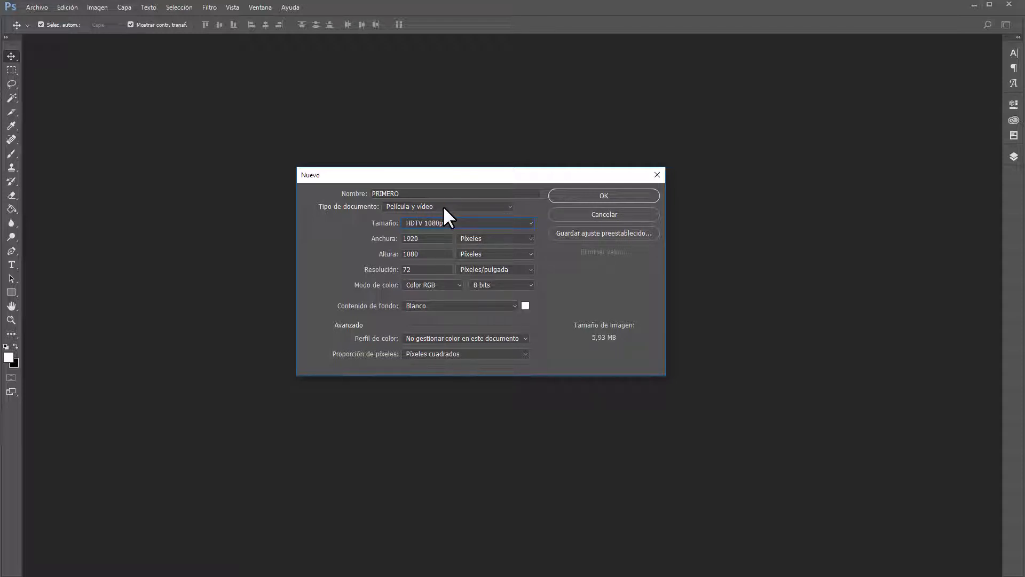
drag(419, 270, 403, 269)
click(422, 269)
drag(424, 238, 404, 239)
click(425, 238)
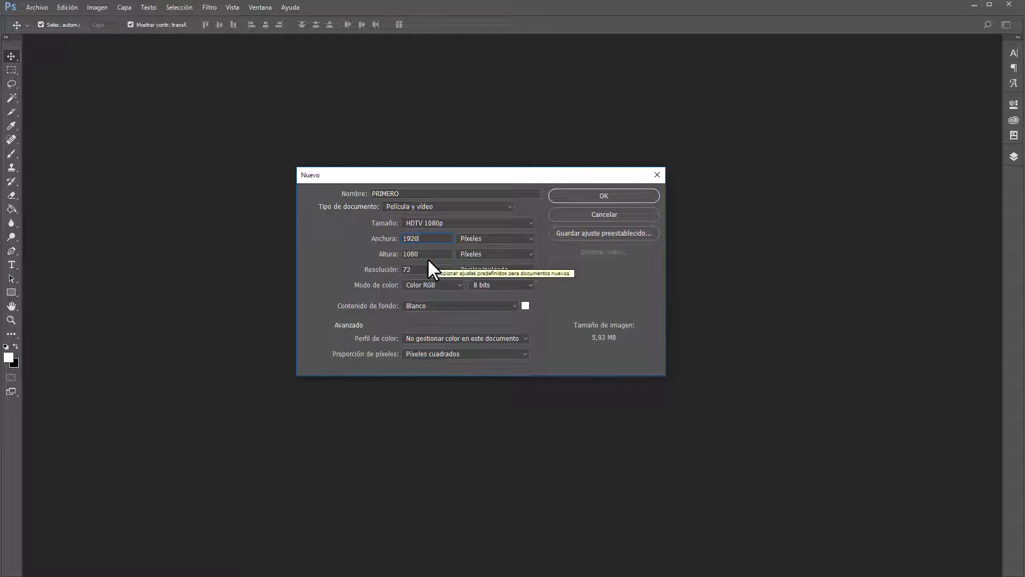
double_click(429, 254)
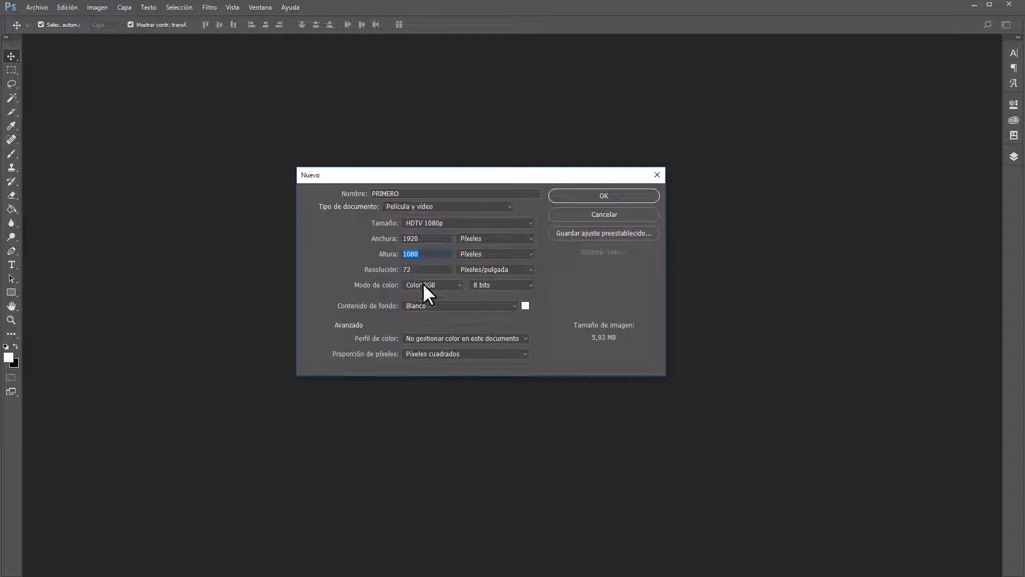
- Set the new document's width to 1024 pixels and its height to 800 pixels
double_click(428, 238)
text(800)
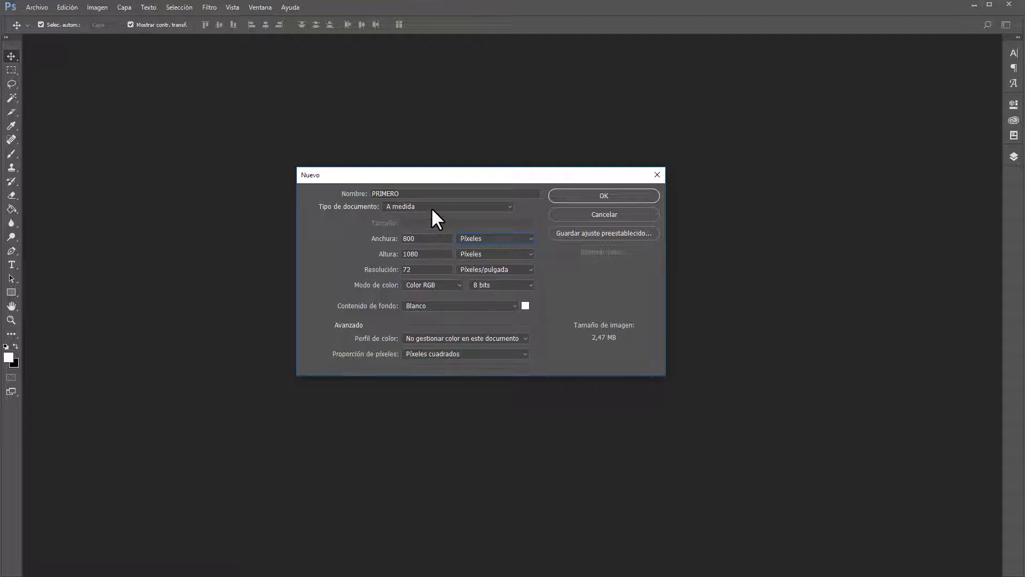
key(Tab)
double_click(426, 238)
text(19)
key(BackSpace)
key(BackSpace)
text(1024)
key(Tab)
key(Tab)
text(800)
click(521, 236)
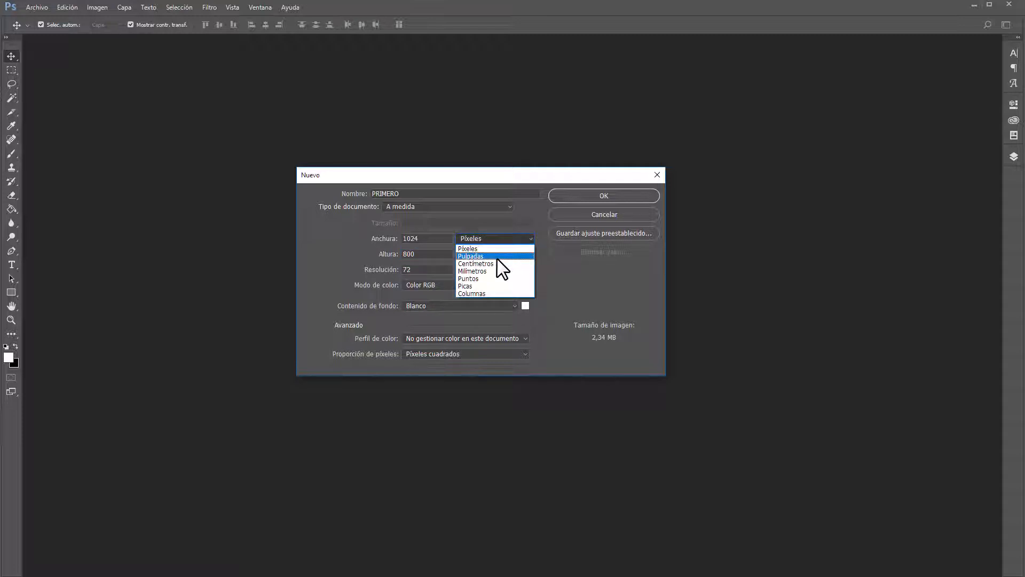
click(554, 268)
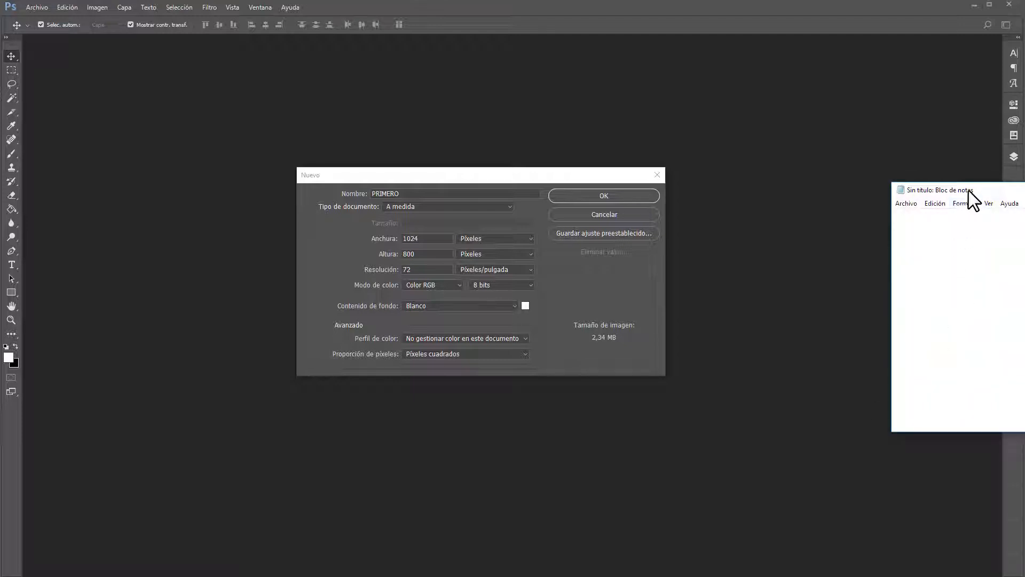
- Switch to Notepad and start a dashed list with the entries "Pixel" and "Resolución de imagen"
drag(970, 192, 784, 190)
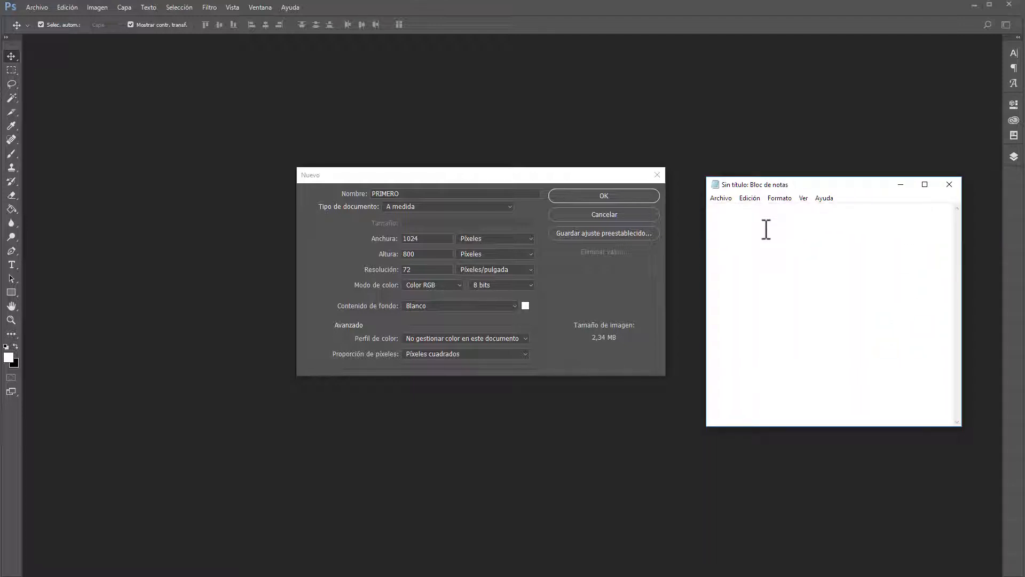
text(Pixel)
key(Up)
text(- )
text(- )
text(Resolucio)
text(n de imagen)
- Add the entries "Profundidad de color" and "Color: RGB y CMY-K" to the dashed list
text(Pro)
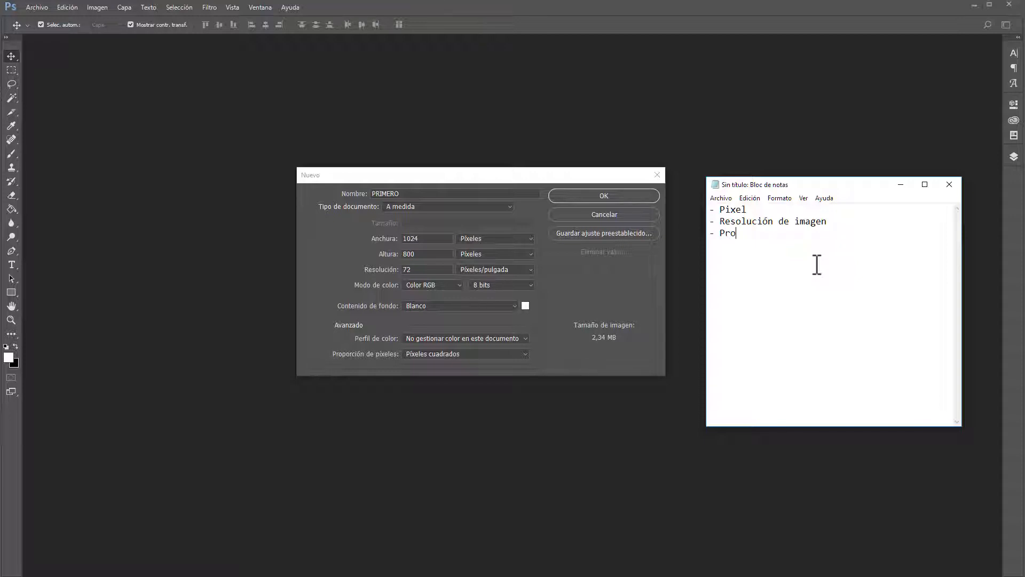
text(fundidad de color)
key(Return)
text(Color: )
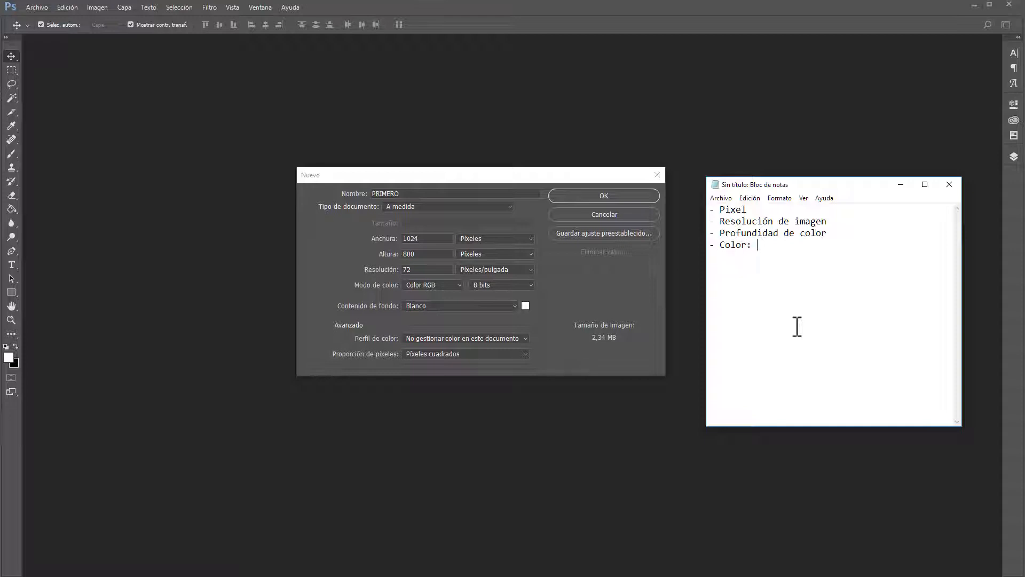
text(RGB - CMY-K)
key(Delete)
text(y)
drag(840, 254, 710, 209)
click(776, 266)
- Switch back to Photoshop and select Píxeles/pulgada as the new document's resolution unit
click(532, 269)
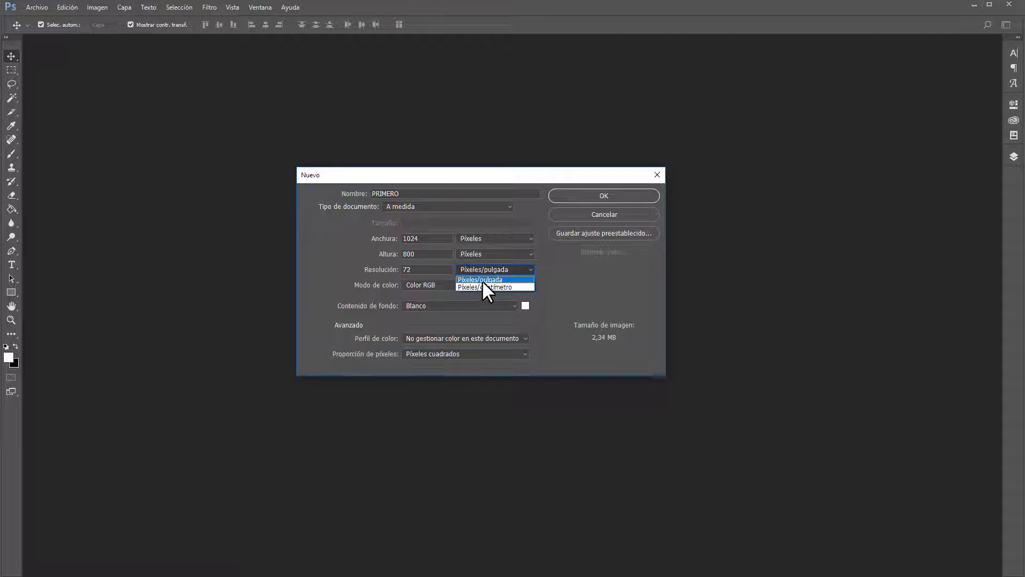
click(498, 278)
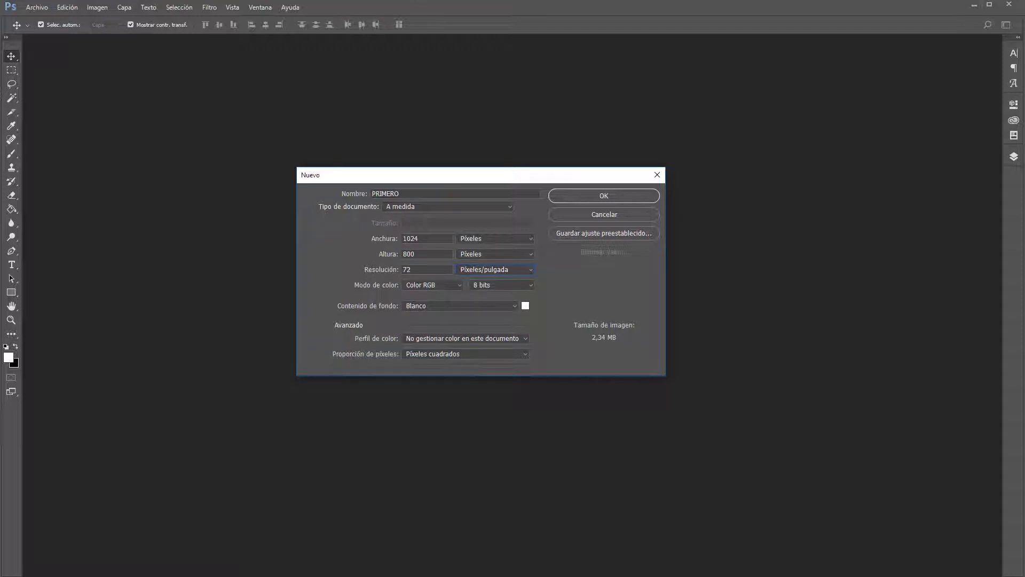
key(alt+Tab)
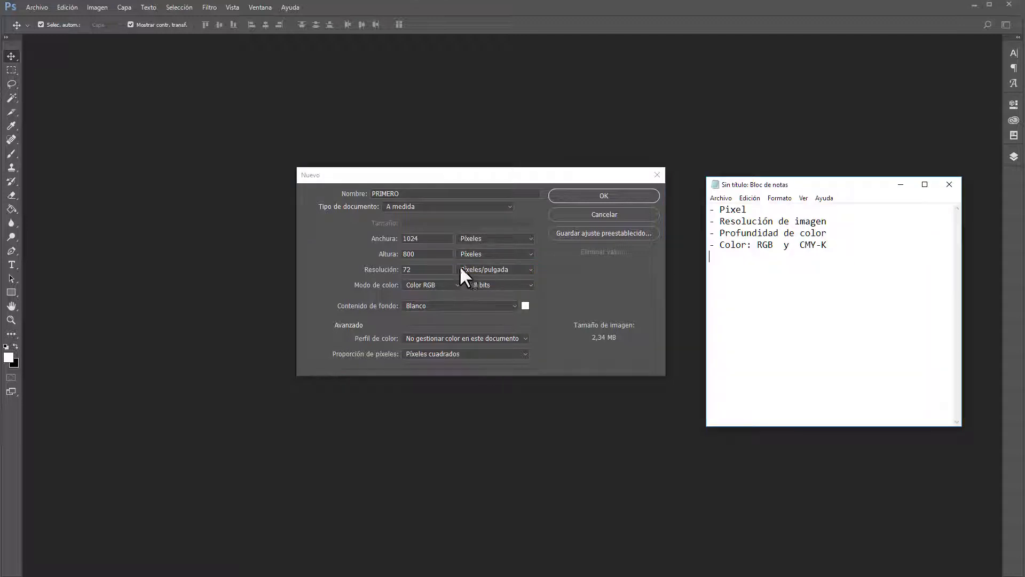
click(502, 175)
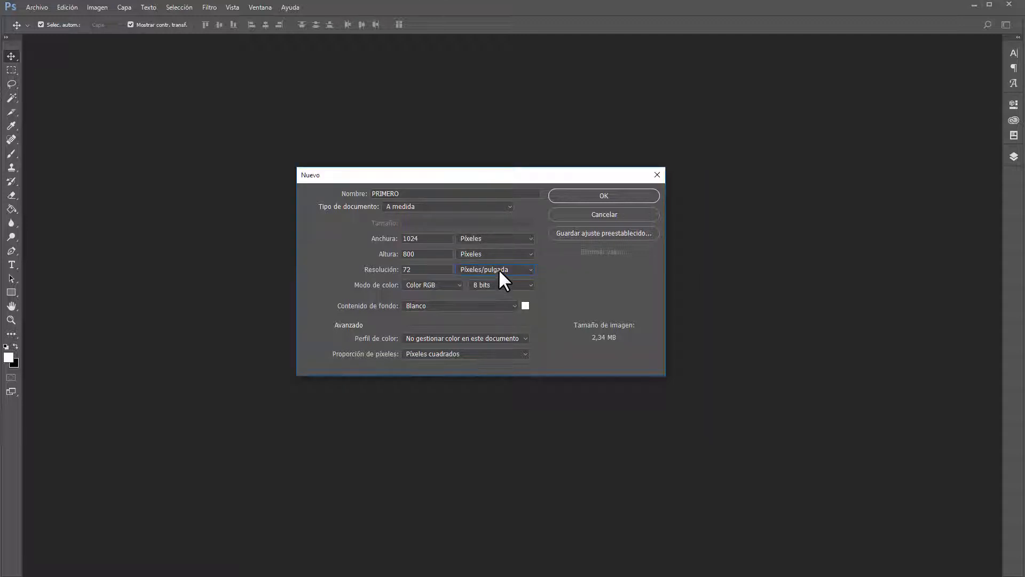
click(414, 269)
- Switch to Notepad and append ": 72-200-300" to the "Resolución de imagen" entry
key(alt+Tab)
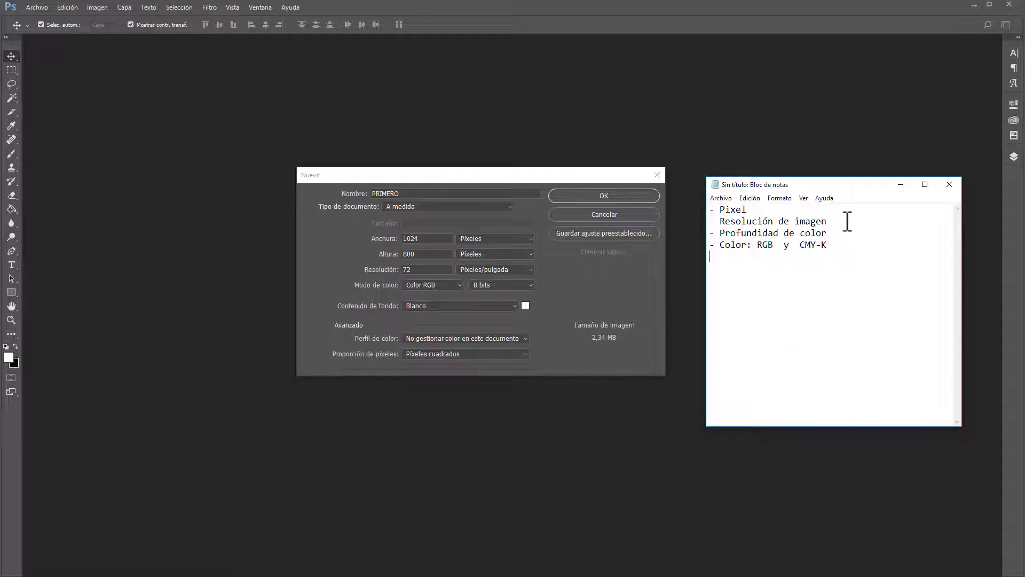
drag(825, 221, 717, 219)
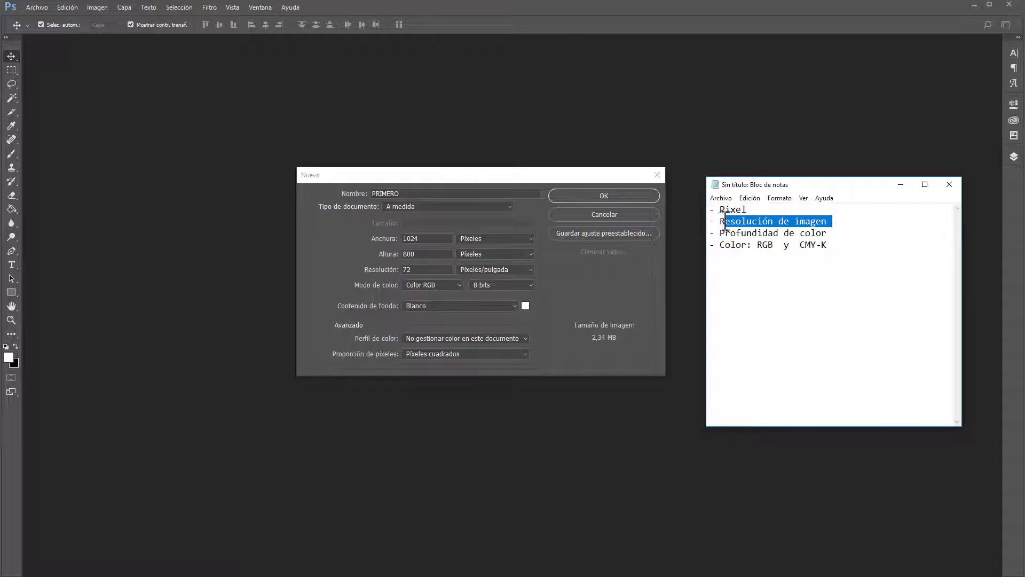
click(856, 219)
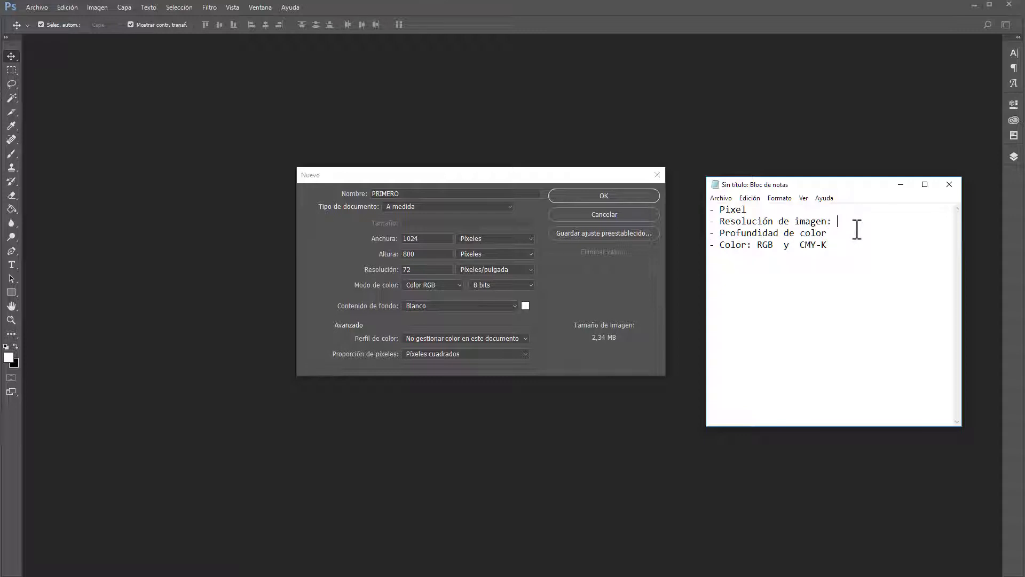
text(72-200-300)
- Compare the resolution values noted in Notepad with the resolution setting in Photoshop's new-document dialog
double_click(842, 222)
double_click(862, 221)
double_click(406, 270)
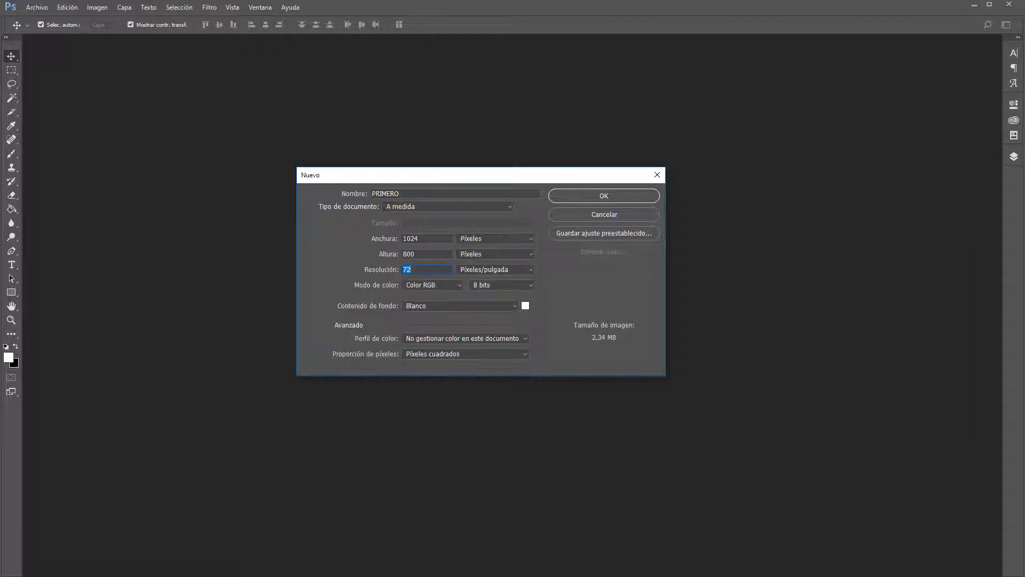
key(alt+Tab)
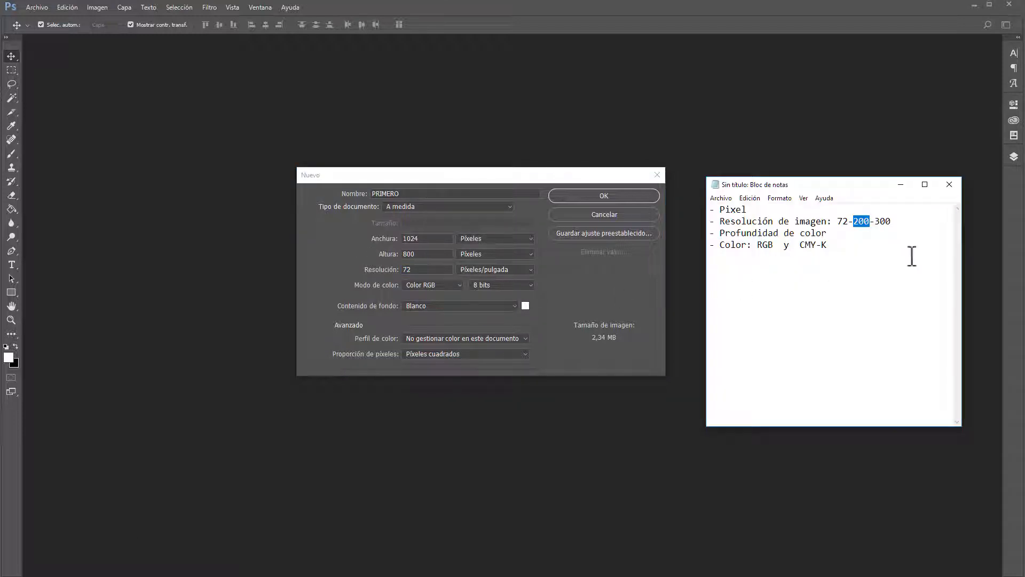
double_click(883, 220)
click(412, 269)
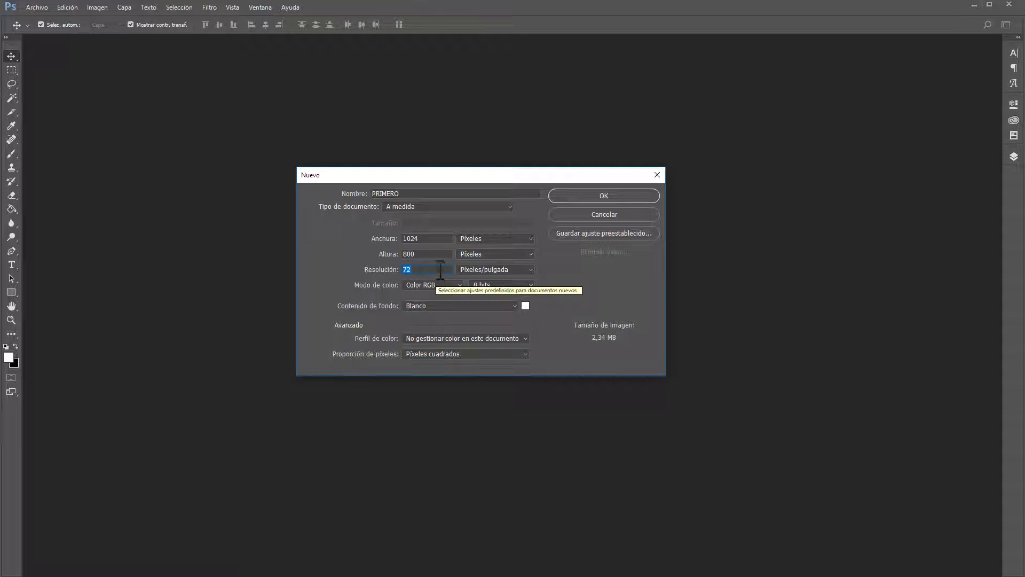
- Set the new document's background contents to Transparente
click(514, 305)
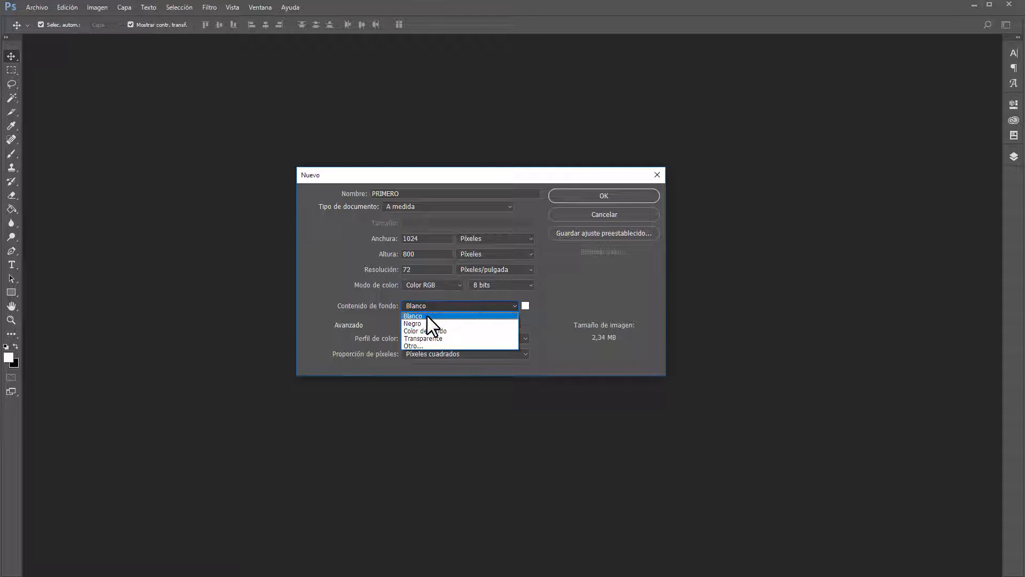
click(319, 283)
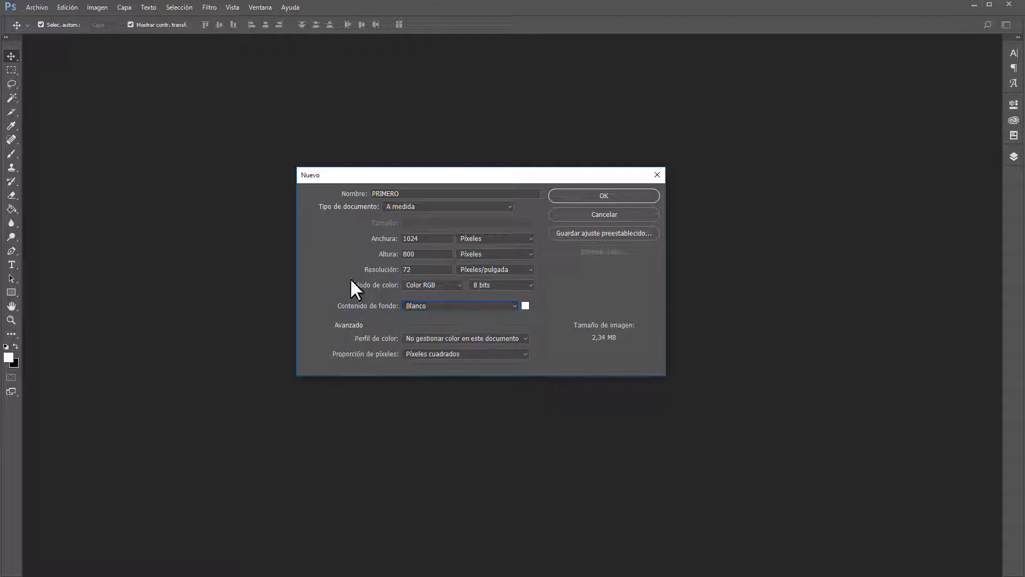
click(438, 305)
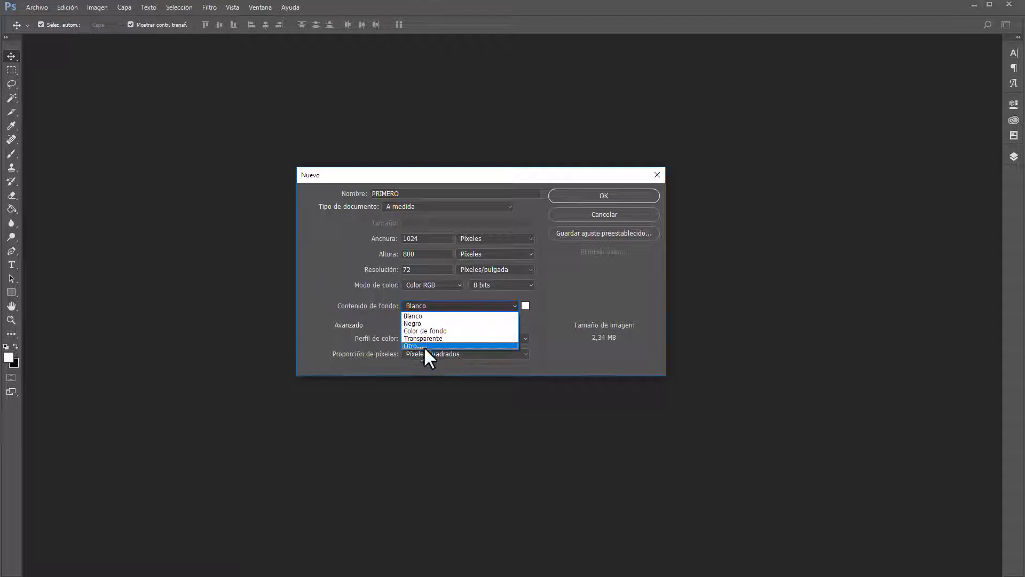
click(426, 337)
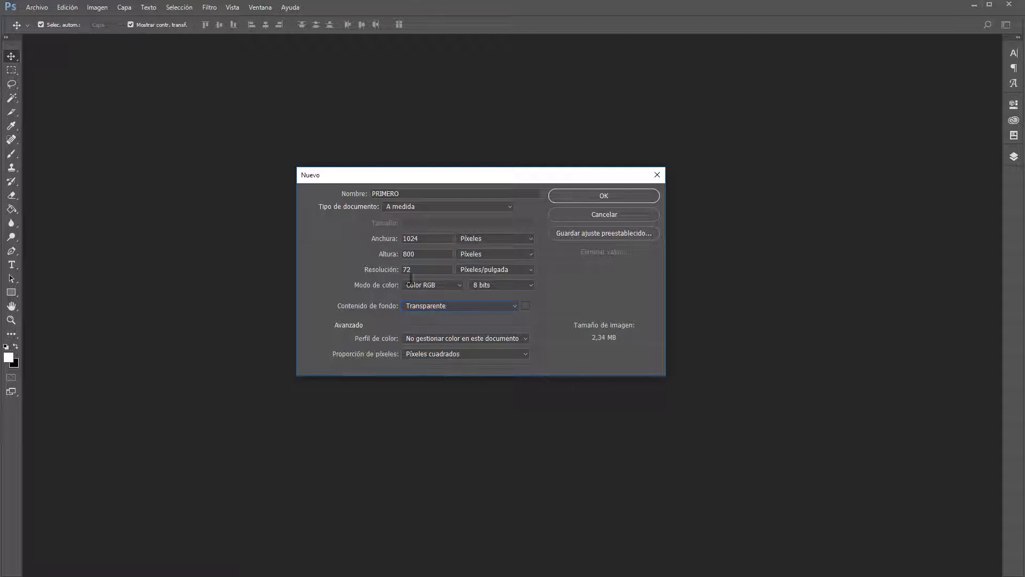
- Keep the new document's colour mode as Color RGB and create the document
click(461, 286)
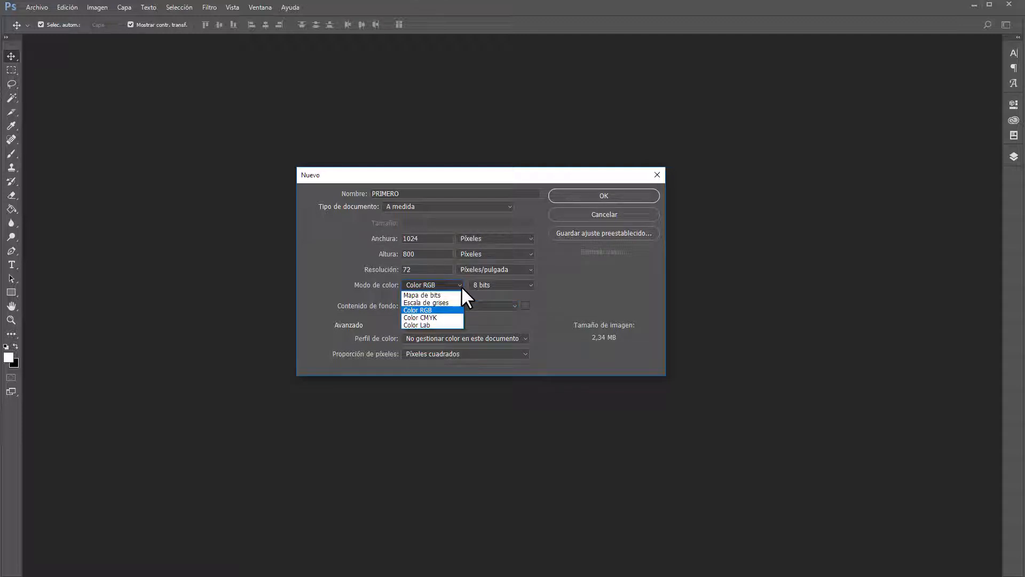
click(414, 308)
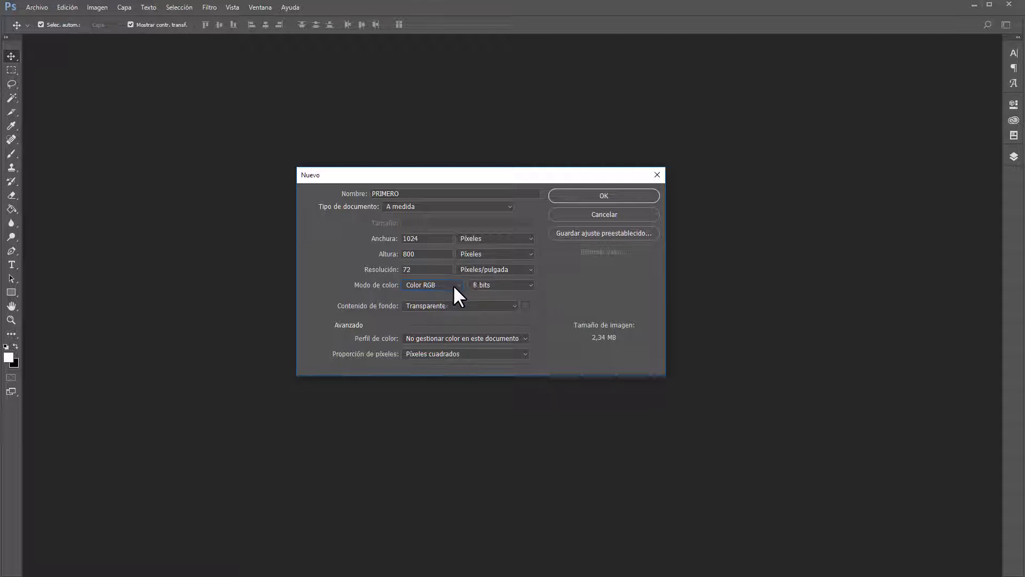
click(601, 199)
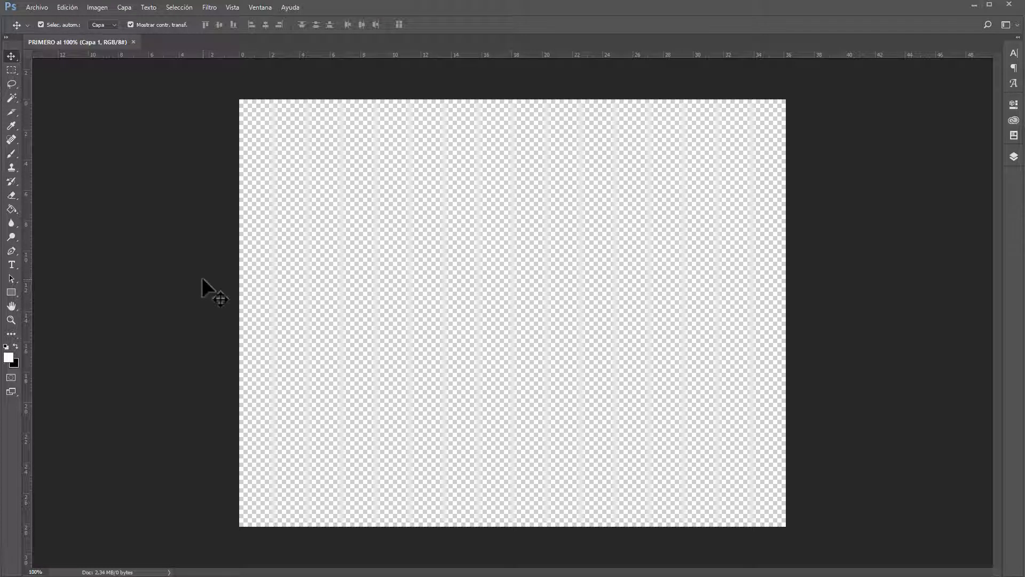
- Expand the toolbox to two columns, set the foreground colour to red and fill the transparent canvas with it
click(8, 39)
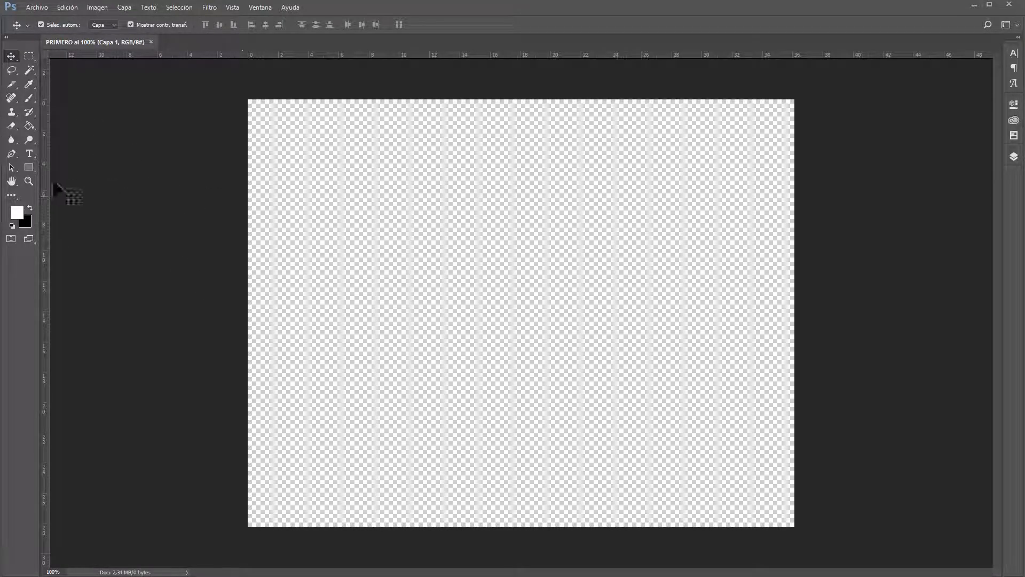
click(28, 126)
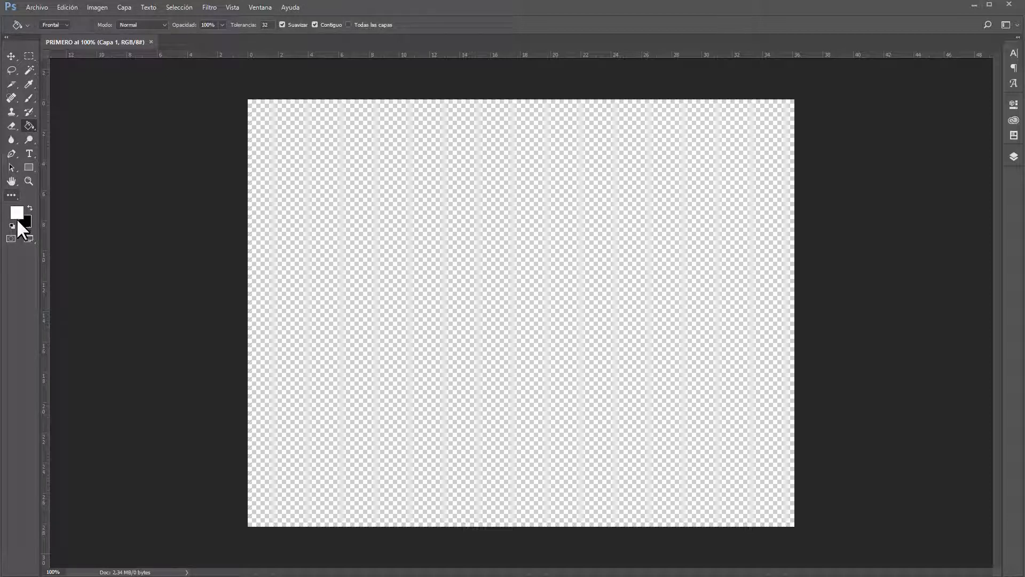
click(17, 213)
click(291, 213)
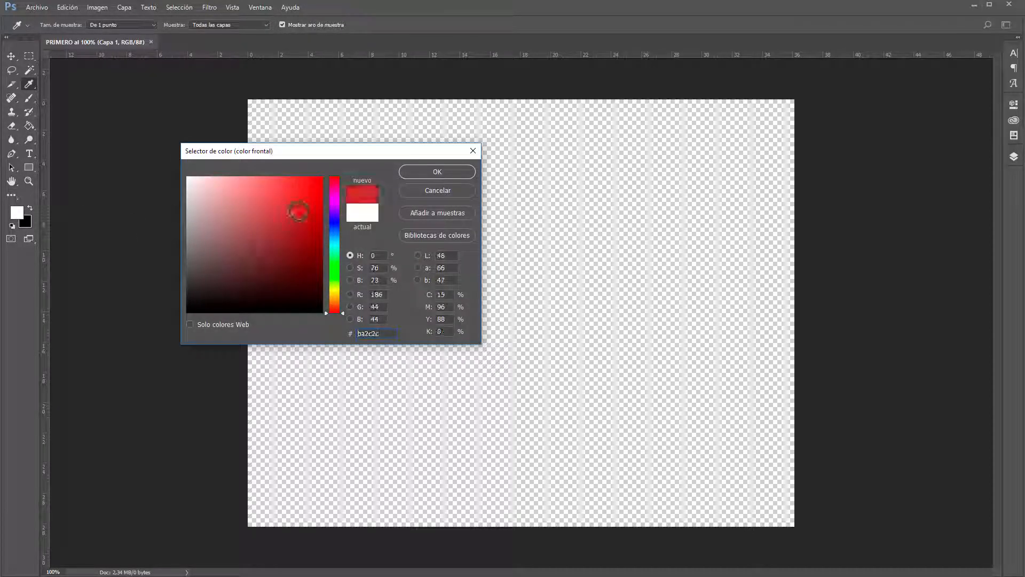
click(434, 171)
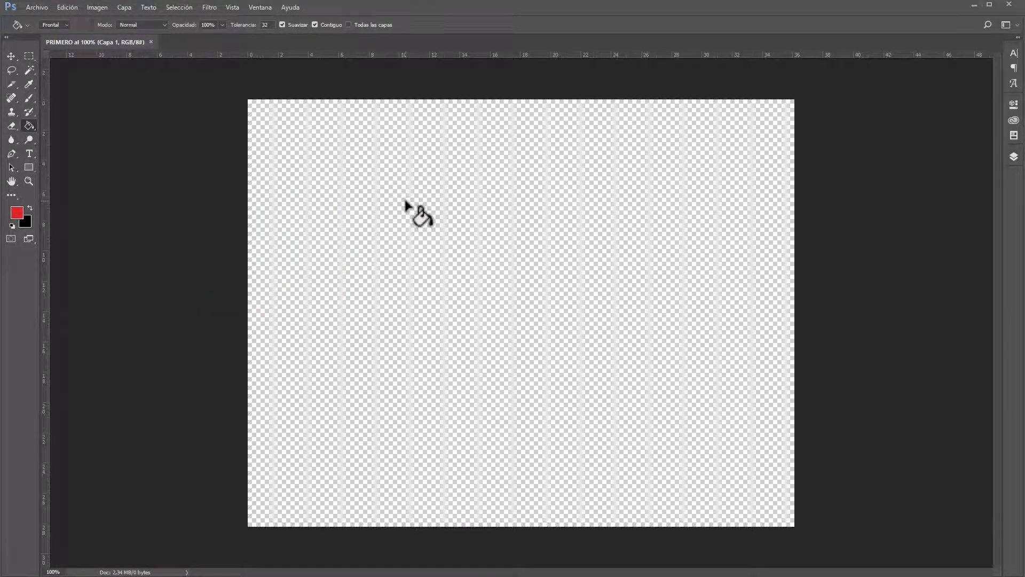
click(409, 201)
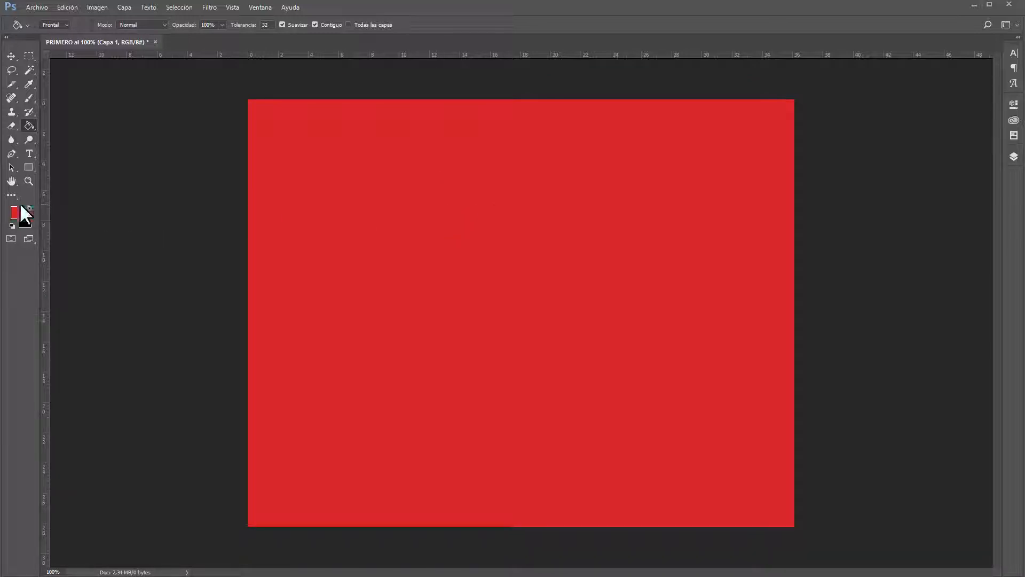
- Draw a rectangle shape of about 556 x 309 px in the middle of the canvas and give it a yellow fill
click(29, 167)
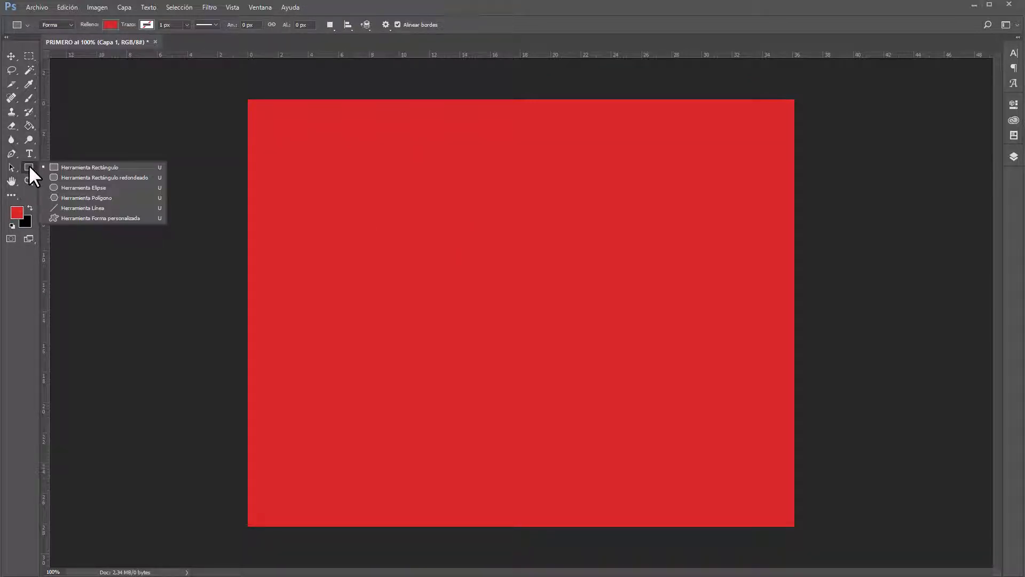
click(95, 167)
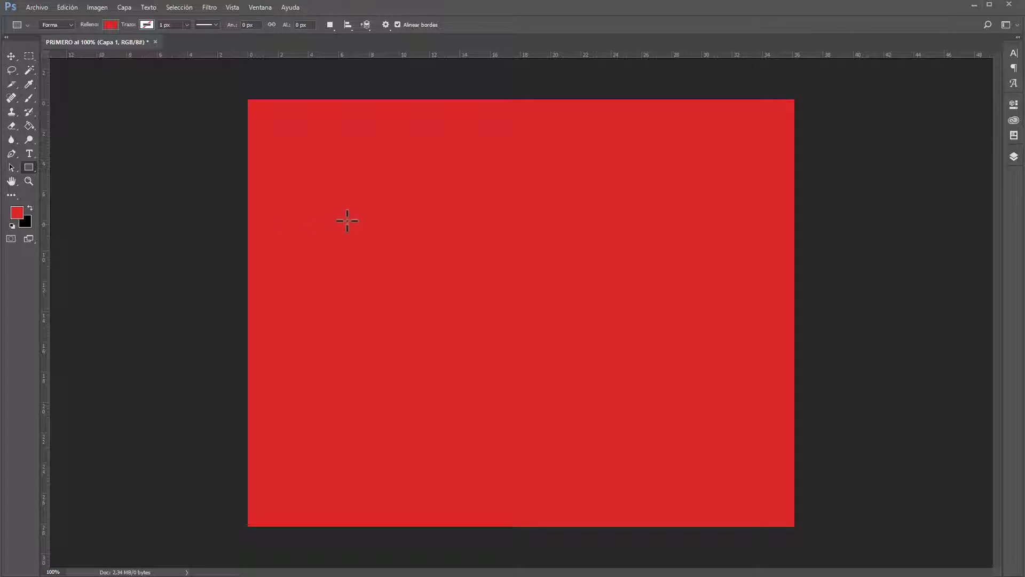
drag(356, 208, 653, 373)
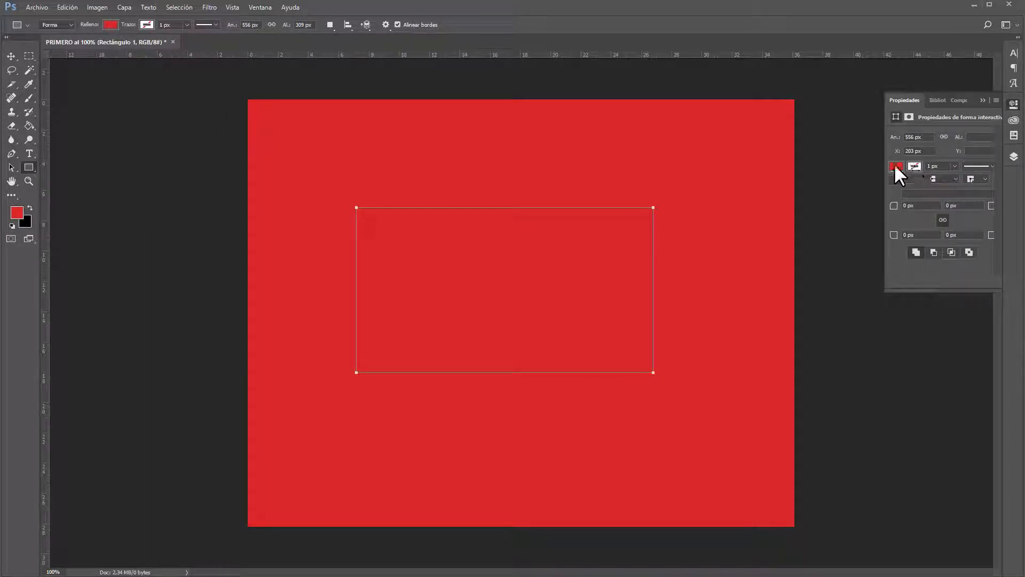
click(895, 165)
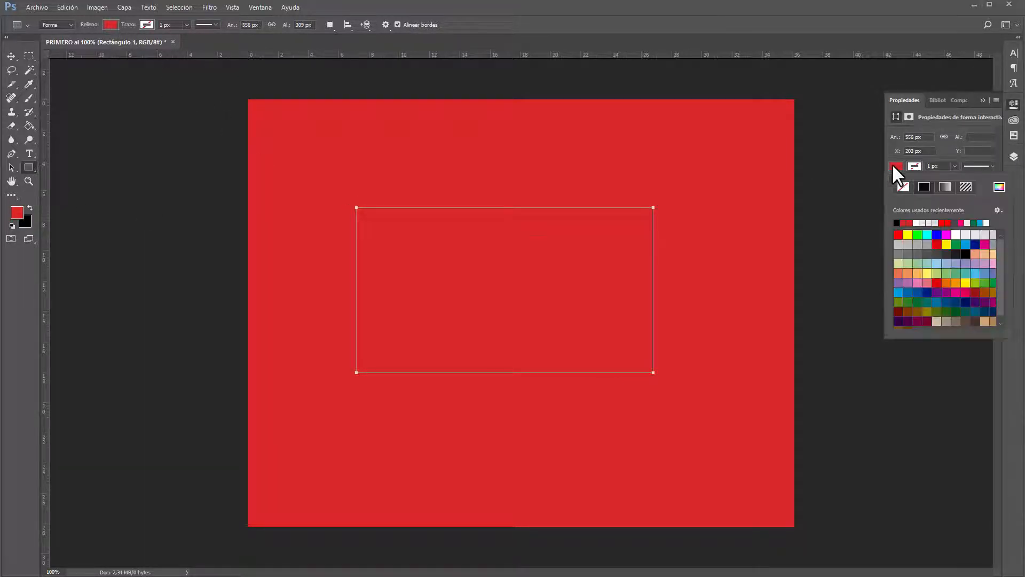
click(907, 235)
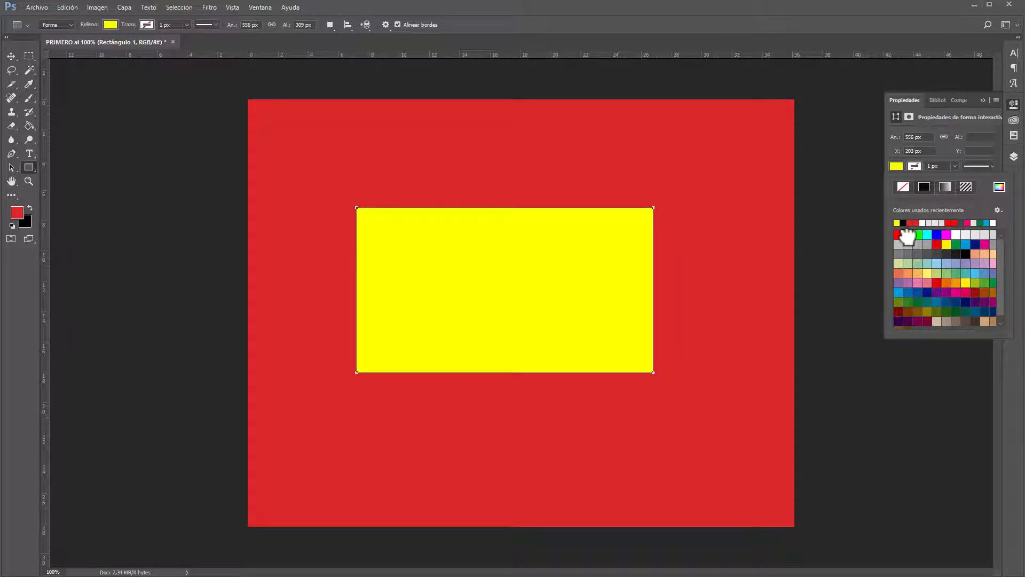
- Collapse the shape properties, move the yellow rectangle to the centre of the canvas and deselect it
click(11, 56)
click(892, 411)
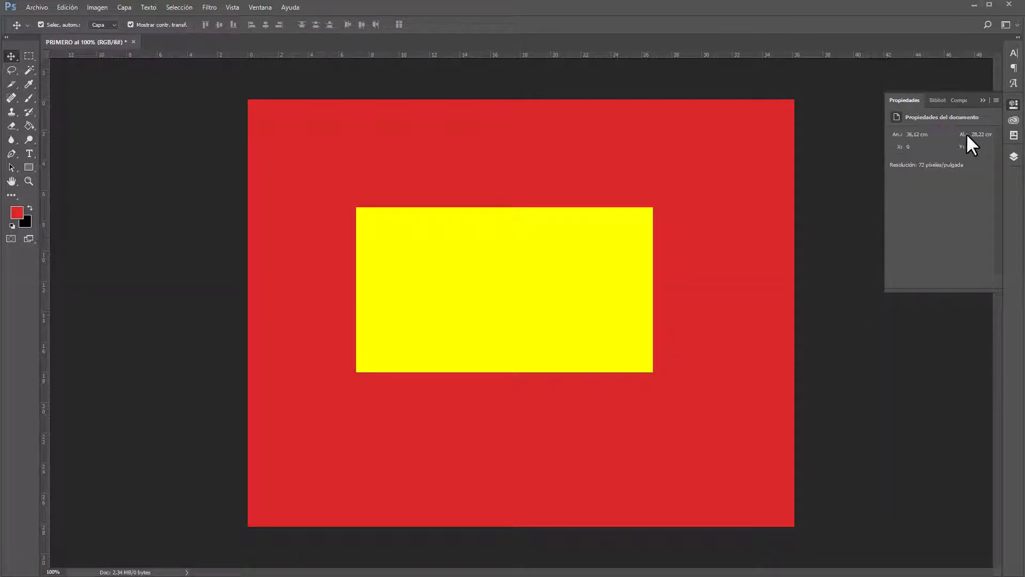
click(982, 100)
drag(623, 243, 639, 267)
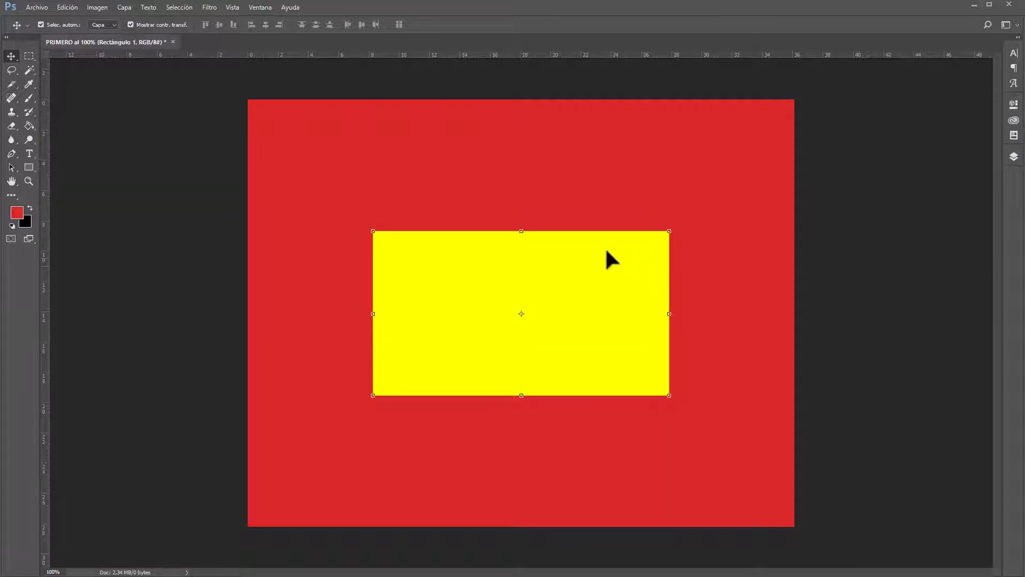
click(164, 240)
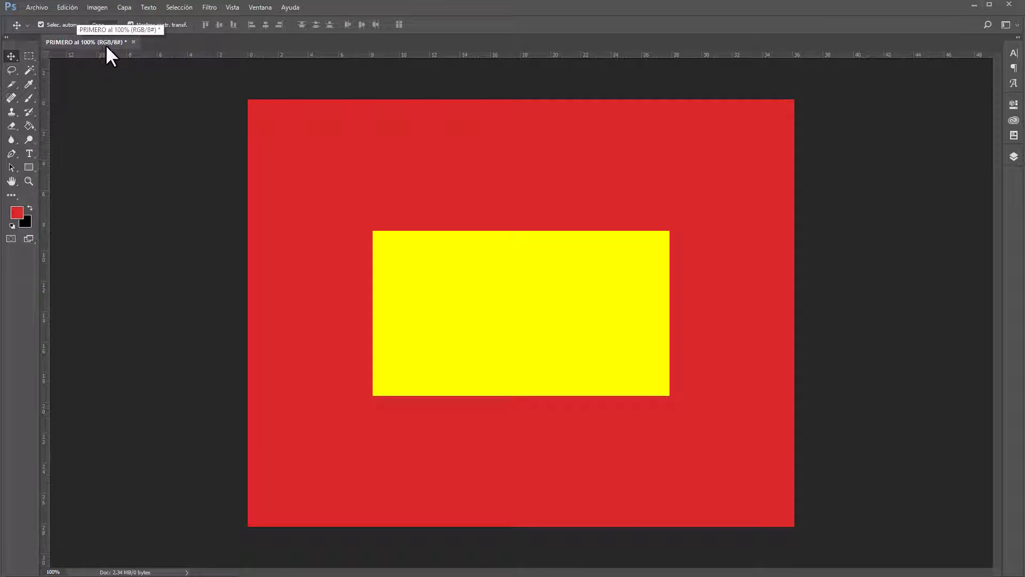
- Start another new document and examine the bit-depth options beside its colour mode
click(41, 8)
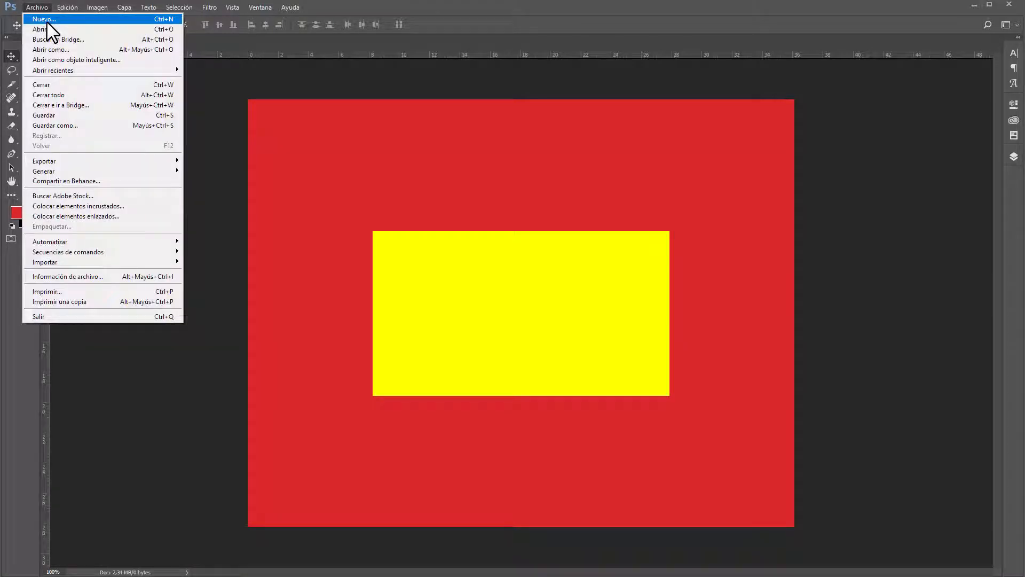
click(46, 21)
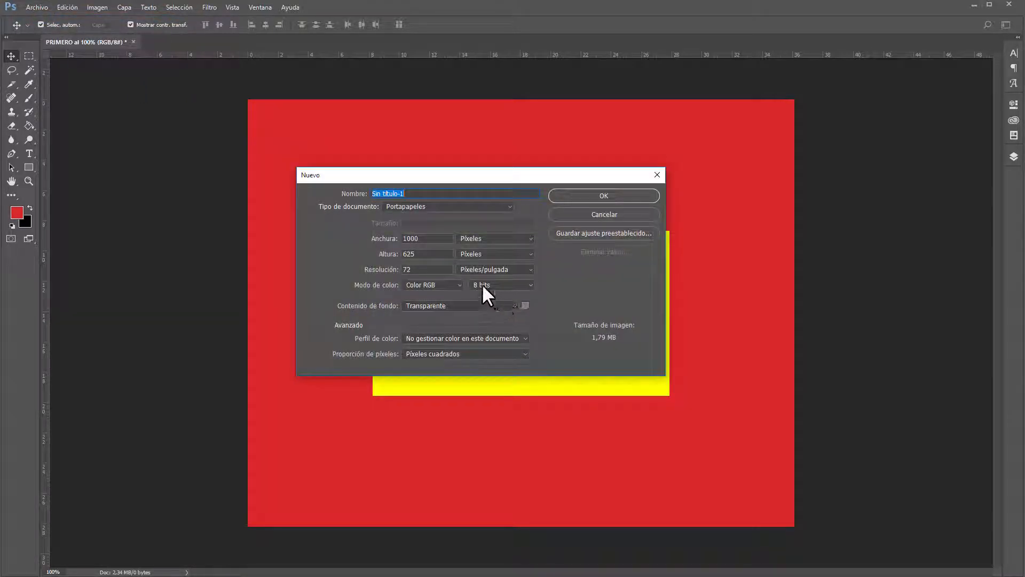
click(531, 284)
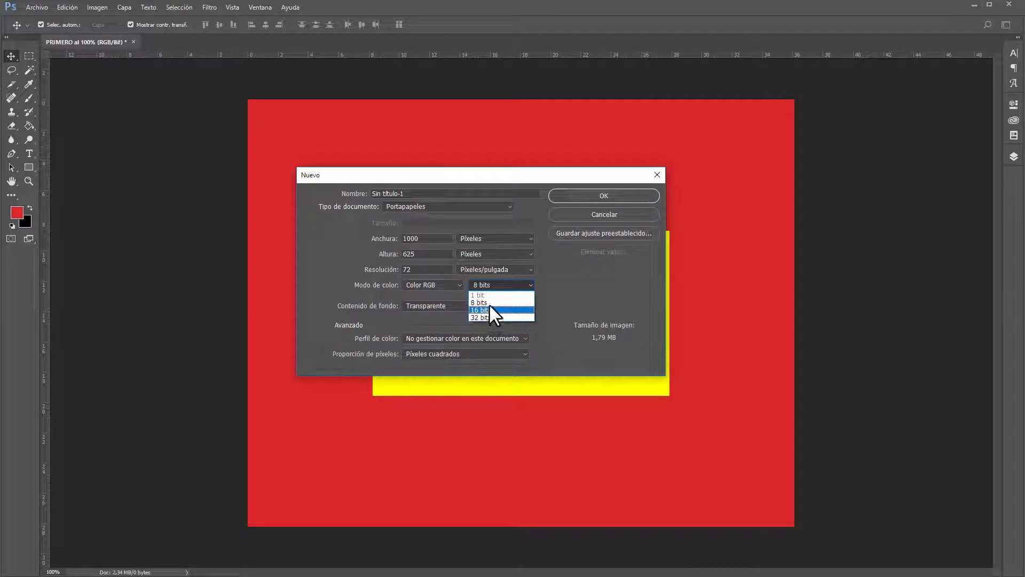
- Switch to Notepad, highlight the "Profundidad de color" entry and minimise the notes
key(alt+Tab)
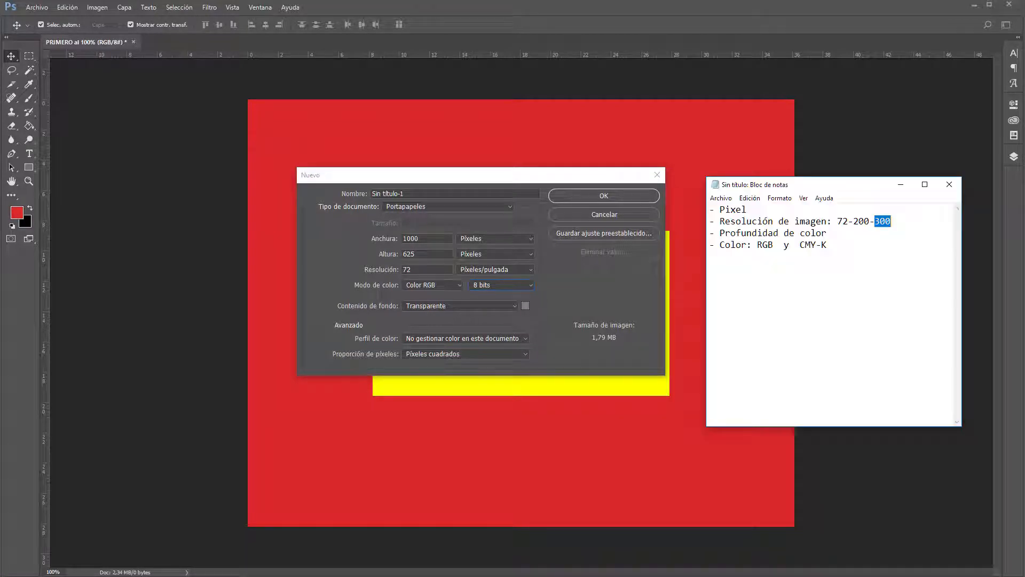
drag(829, 233, 711, 233)
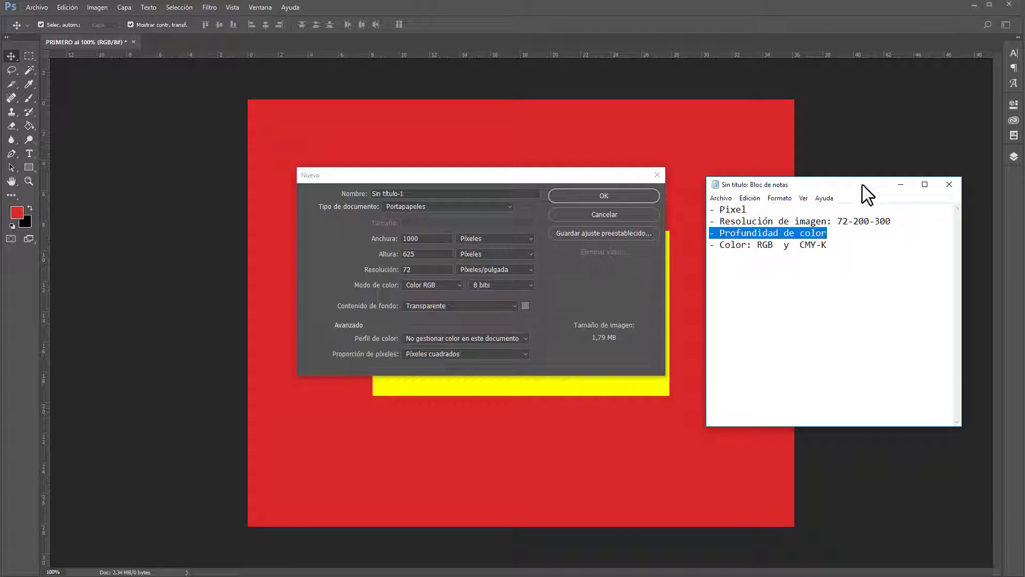
click(893, 185)
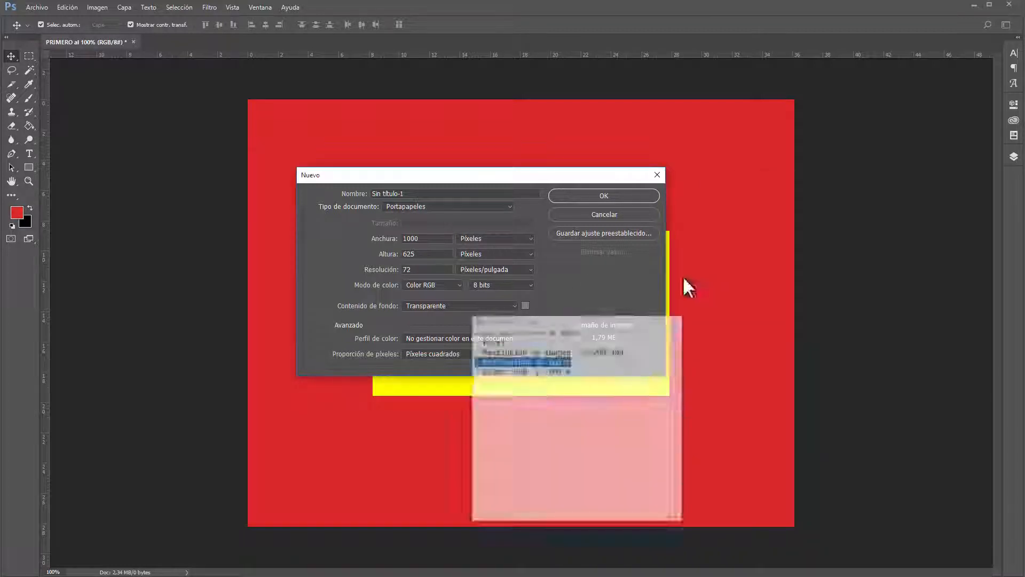
- Review the new document's bit-depth choices again, keep 8 bits and cancel creating the document
click(530, 284)
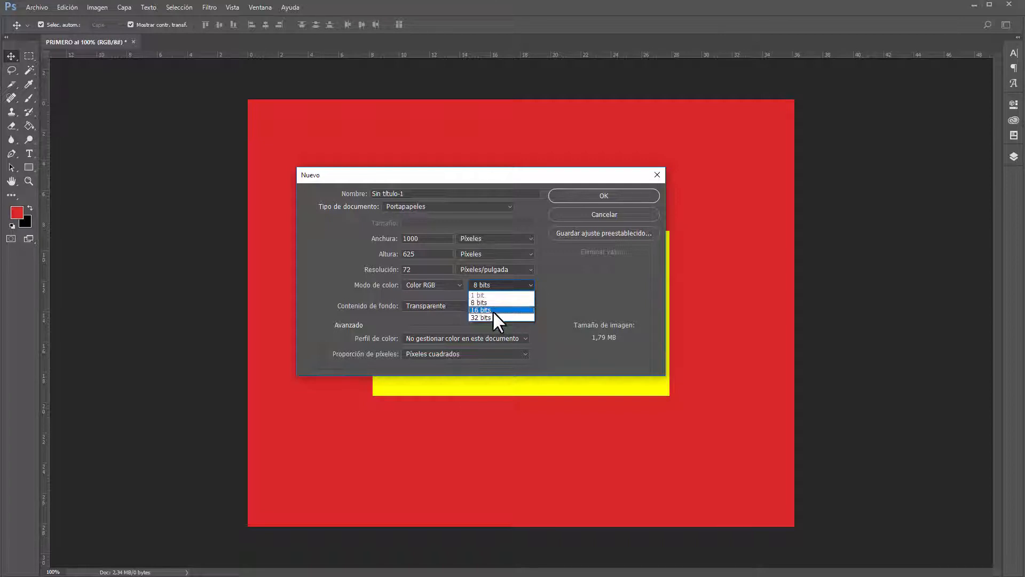
click(482, 302)
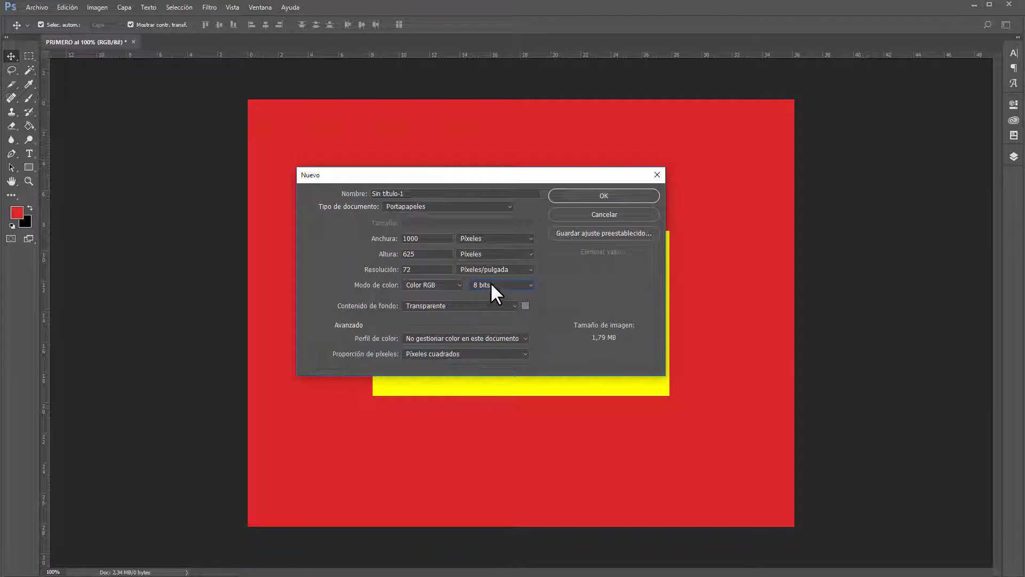
click(601, 215)
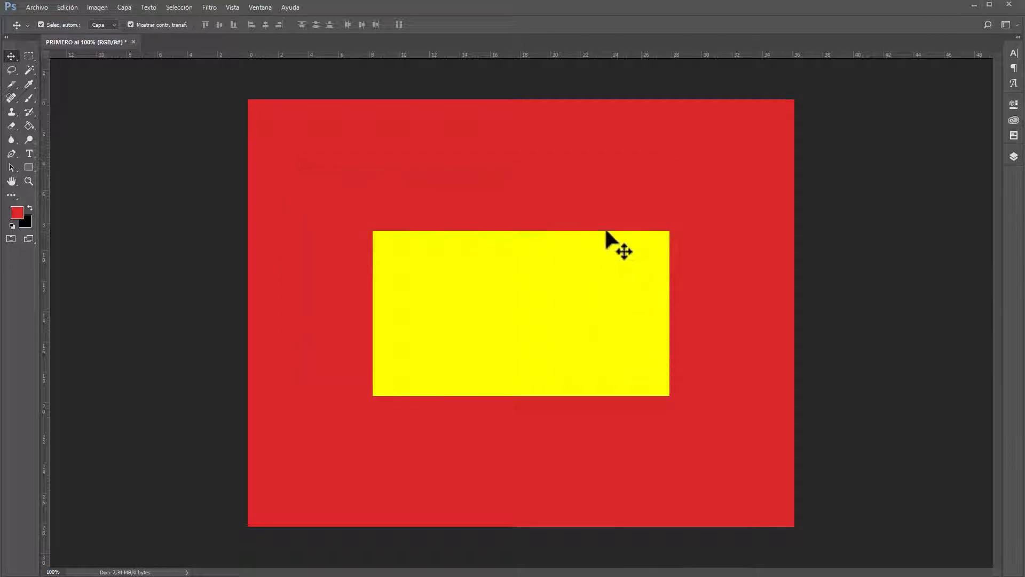
- Set the proof setup to Monitor RGB, reposition the yellow rectangle at the canvas centre and deselect it
mouse_move(528, 270)
mouse_down()
mouse_move(533, 246)
mouse_move(531, 256)
mouse_up()
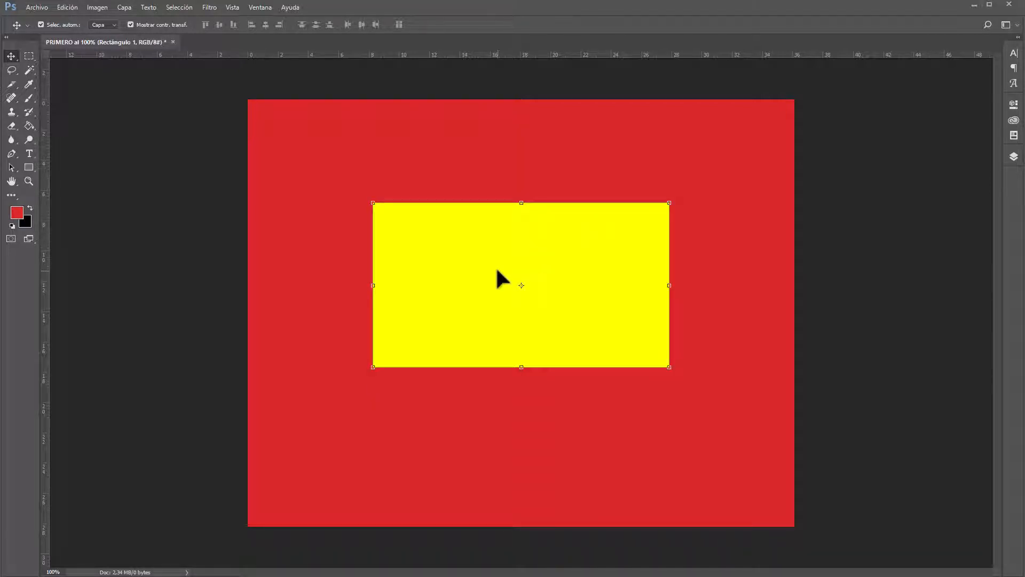
click(261, 8)
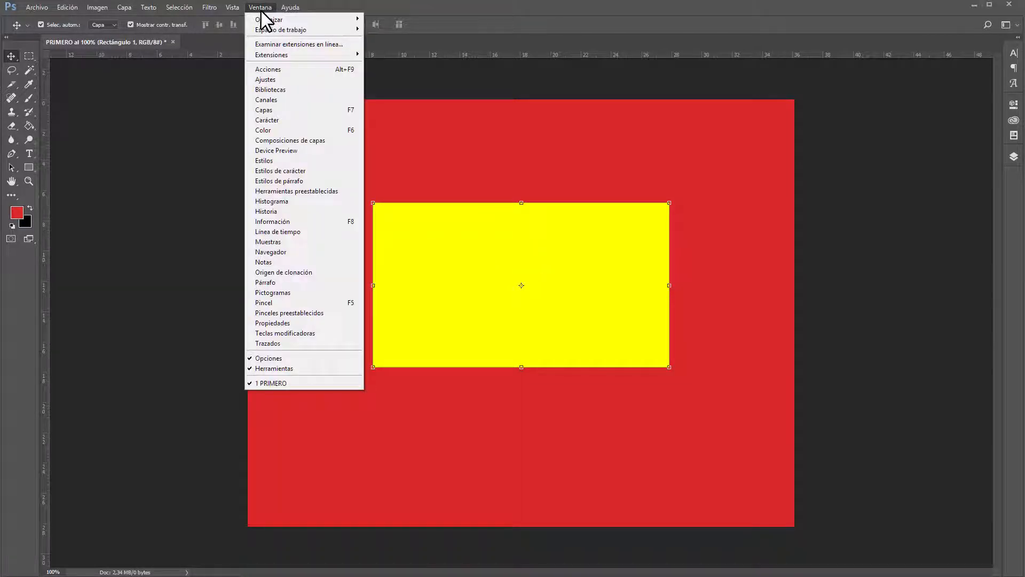
mouse_move(227, 8)
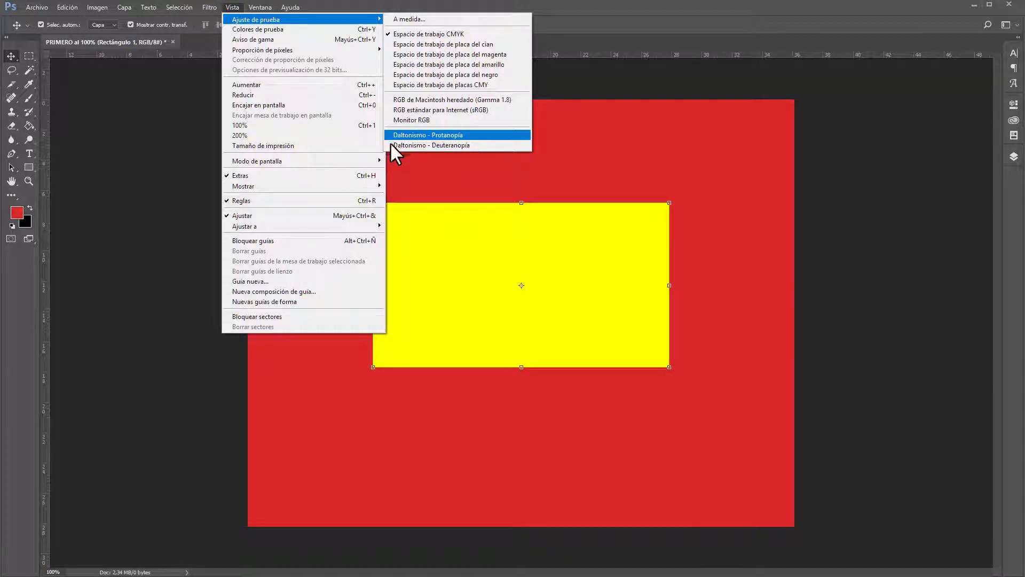
click(411, 120)
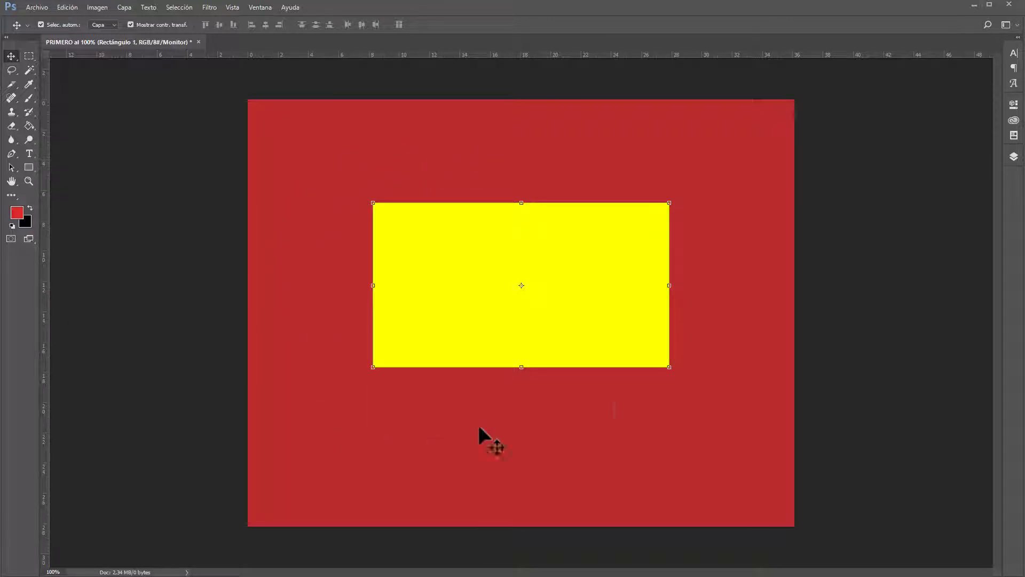
drag(588, 232, 590, 287)
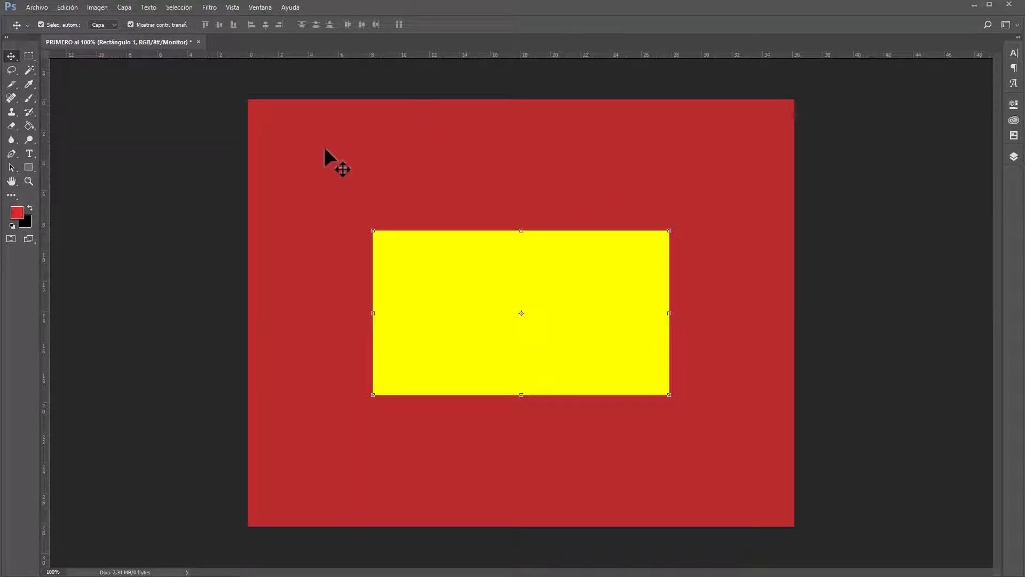
click(192, 193)
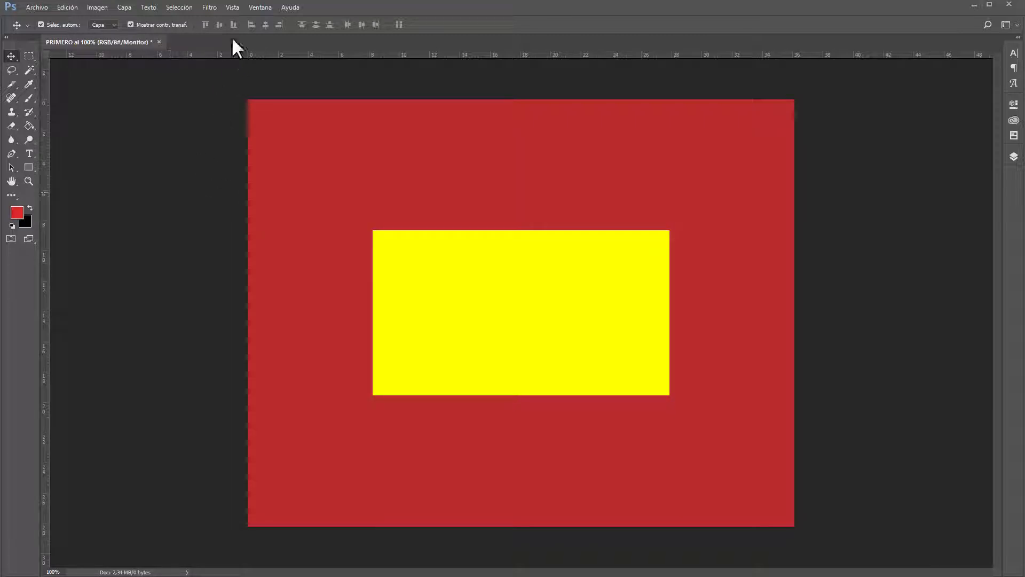
- Preview the colours with the Espacio de trabajo CMYK proof, and return the proof setup to Monitor RGB
click(255, 8)
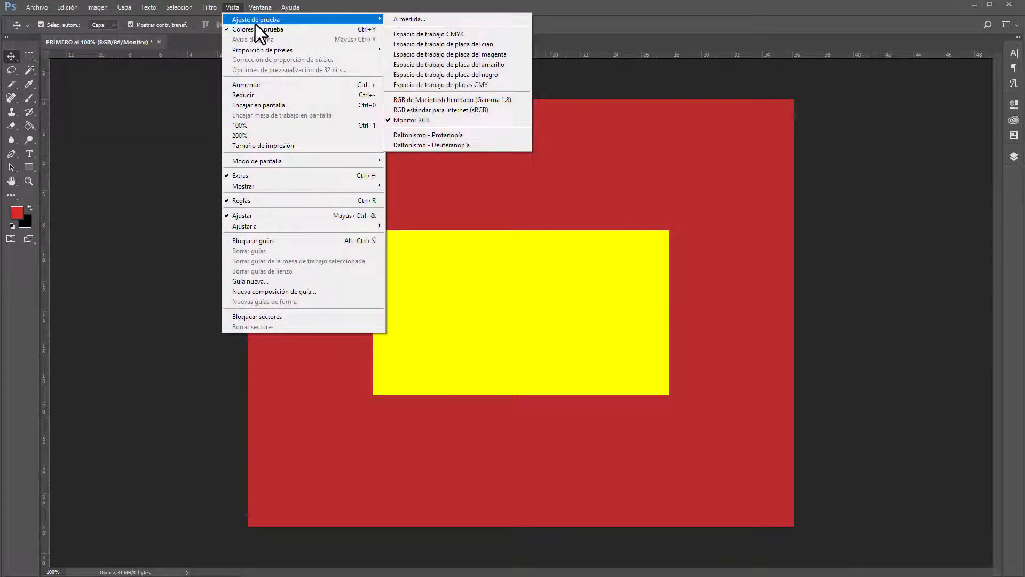
click(457, 34)
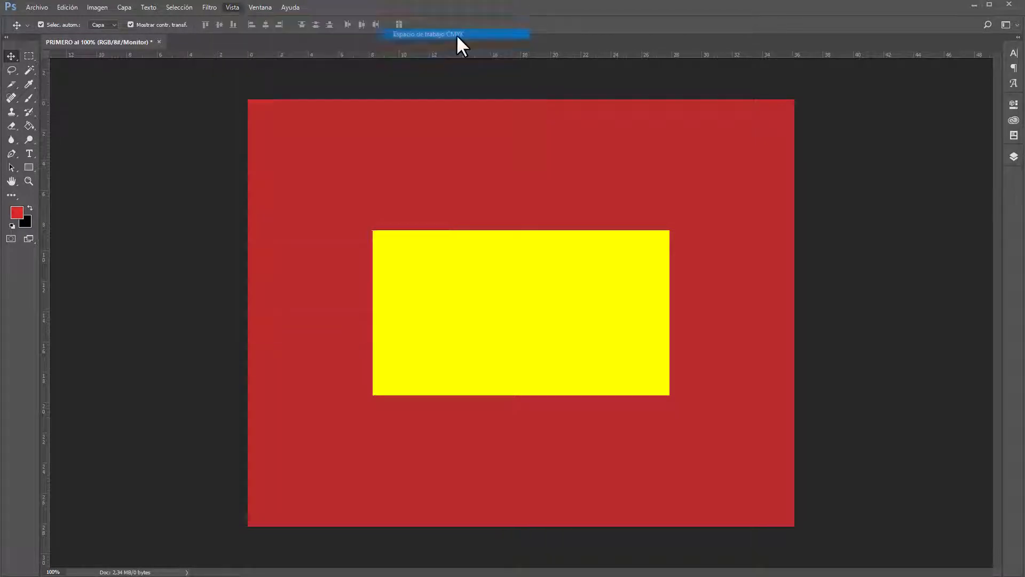
click(226, 7)
mouse_move(246, 20)
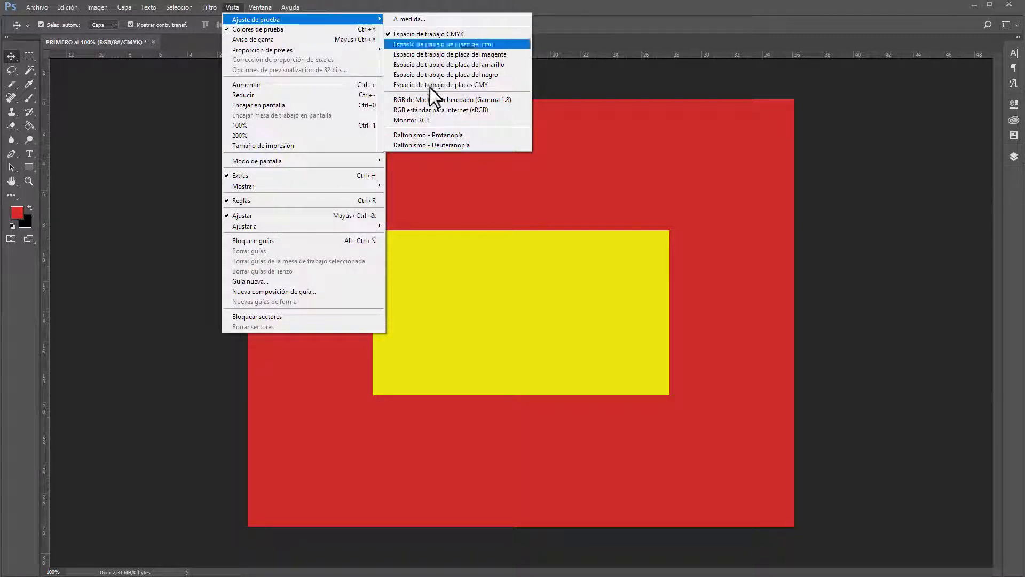
click(412, 120)
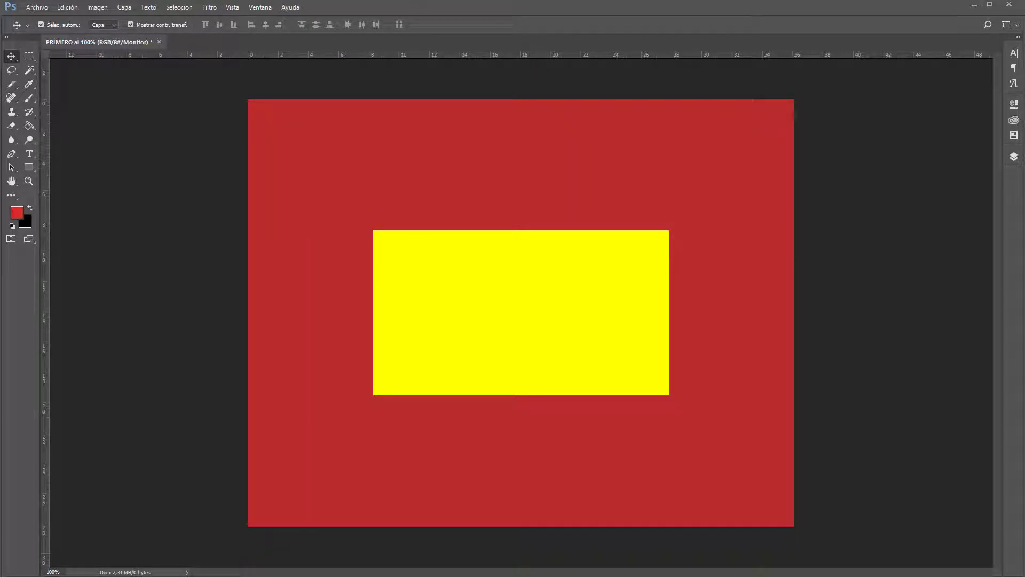
- Switch to Notepad and highlight RGB in the Color entry of the notes
key(alt+Tab)
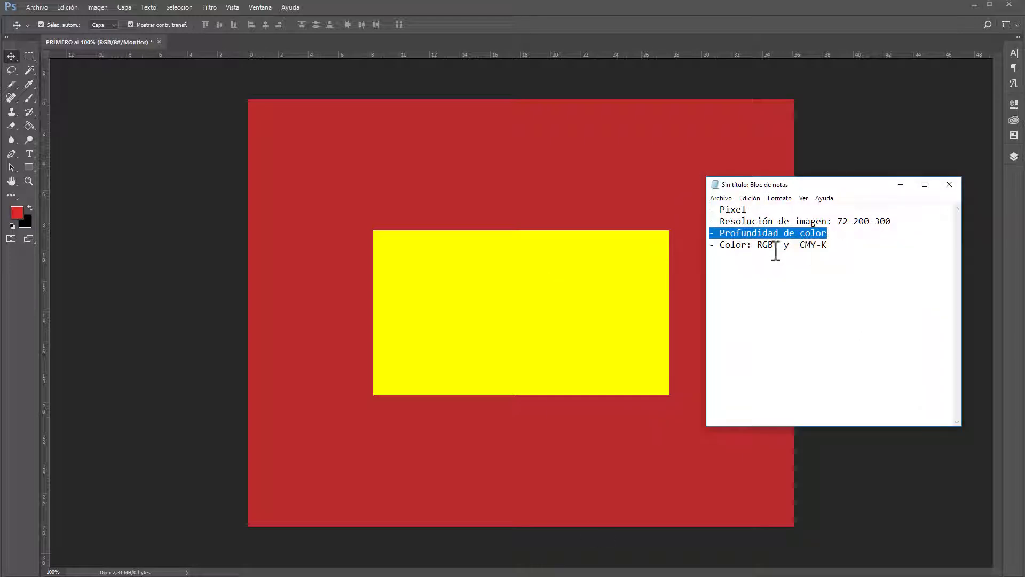
click(775, 246)
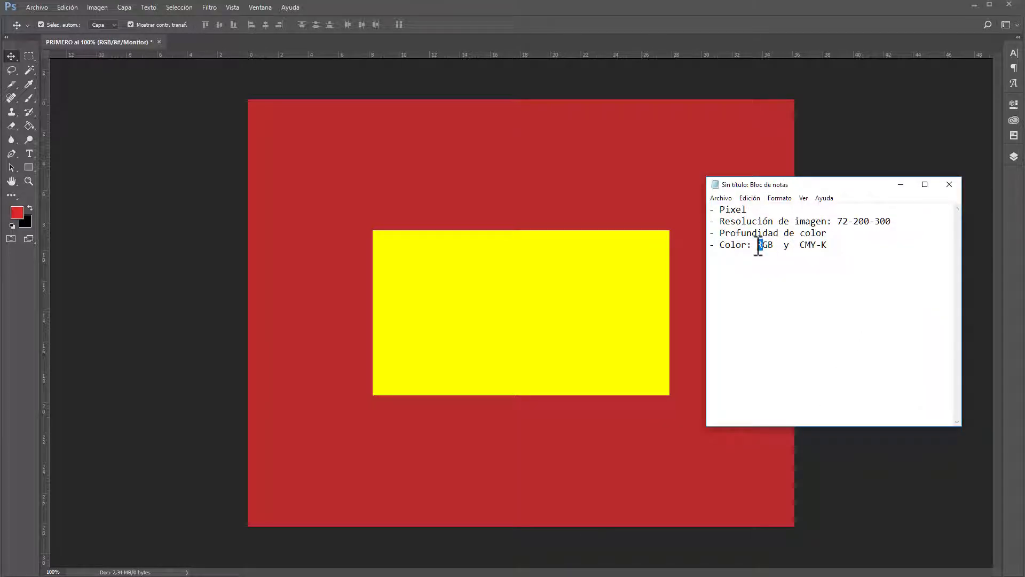
drag(758, 246, 770, 247)
click(771, 247)
click(799, 248)
drag(799, 245, 758, 247)
click(799, 286)
click(816, 267)
- Highlight CMY-K in the notes' Color entry and minimise Notepad to return to Photoshop
click(802, 246)
drag(801, 245, 831, 245)
click(828, 246)
drag(825, 244, 800, 245)
click(874, 281)
click(893, 185)
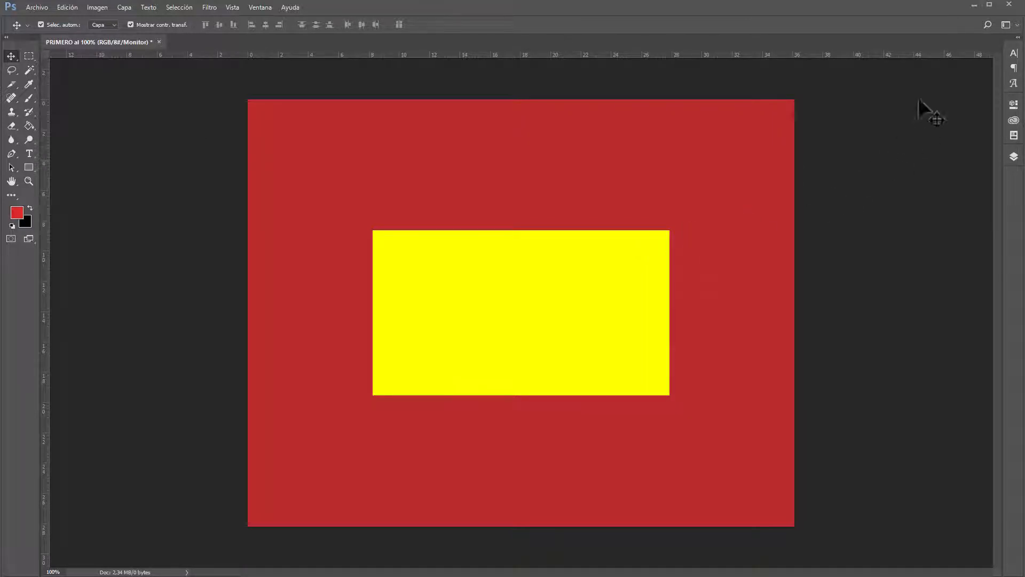
- Expand the collapsed panels, close the Carácter, Propiedades and Capas groups, and detach and close the tools panel
click(1017, 37)
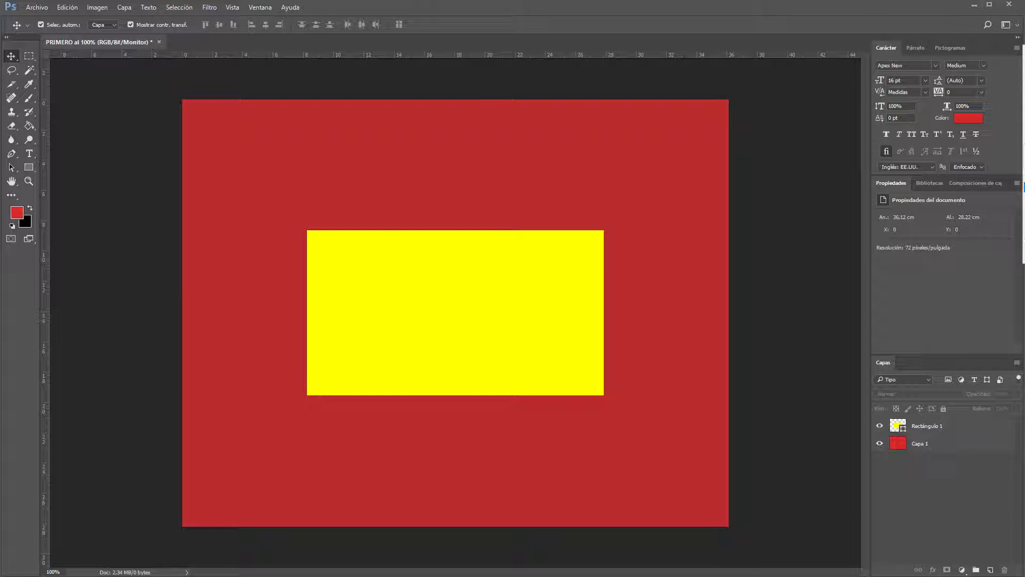
click(1024, 257)
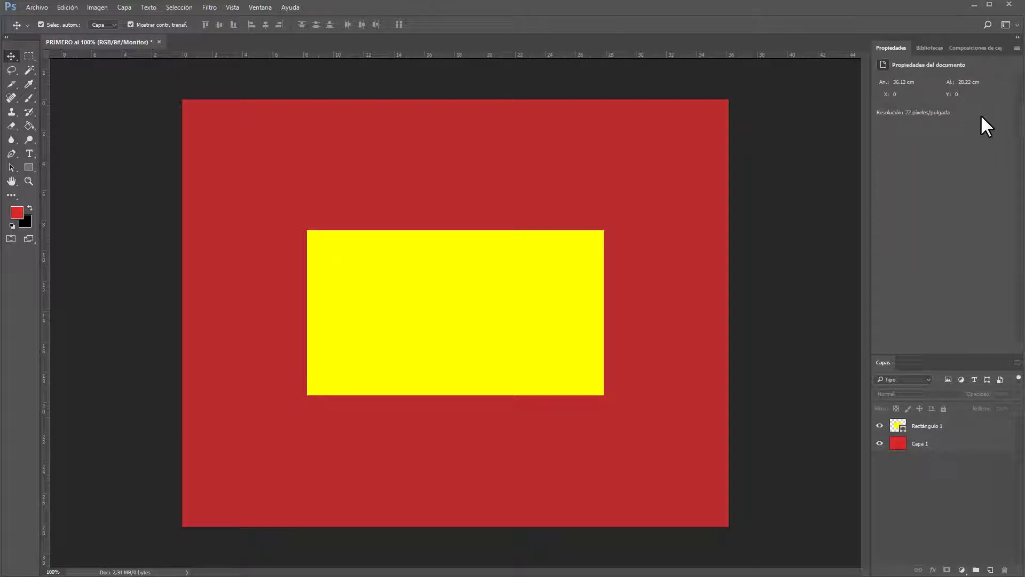
click(1017, 48)
click(1024, 195)
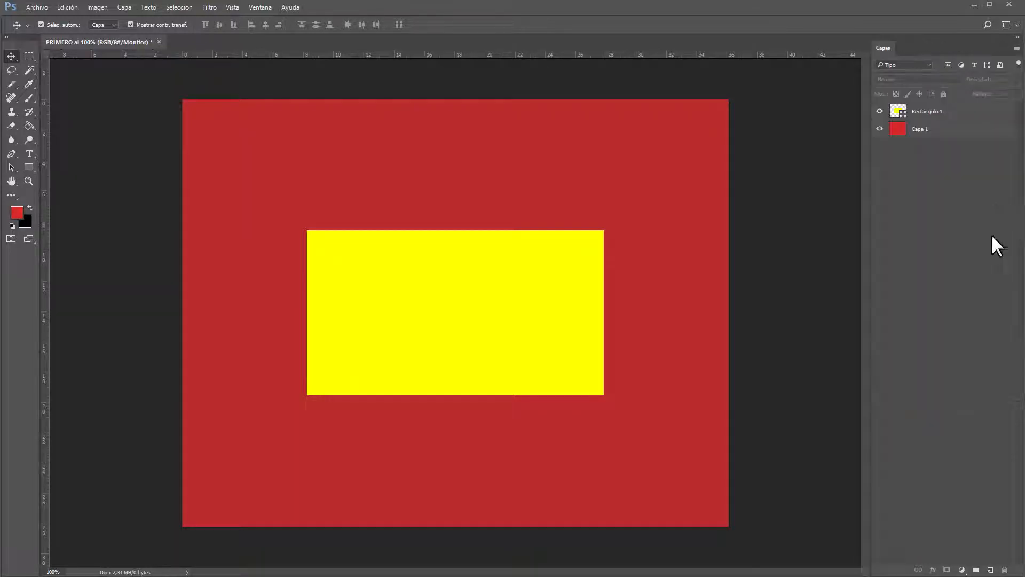
click(1017, 48)
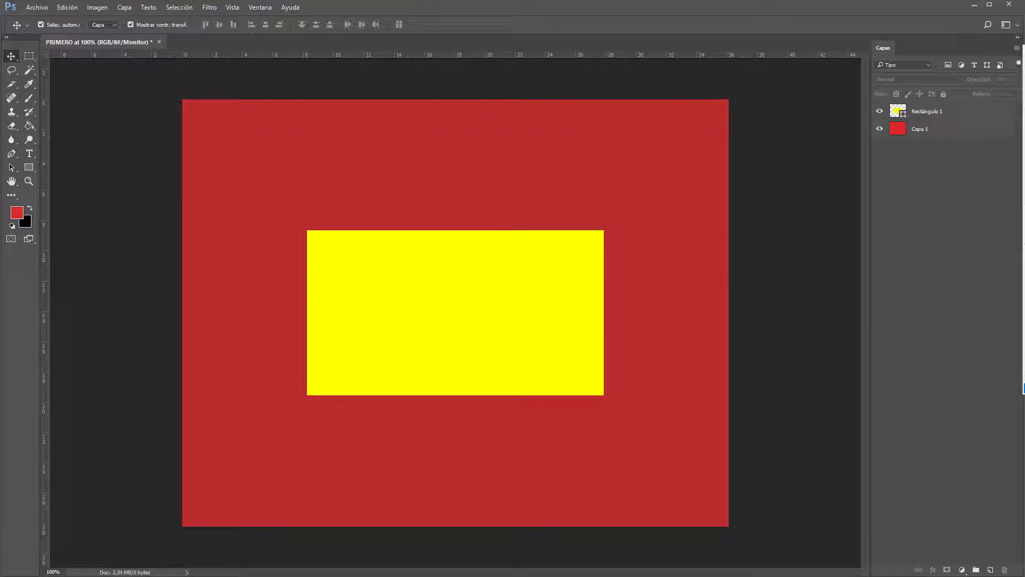
click(1024, 390)
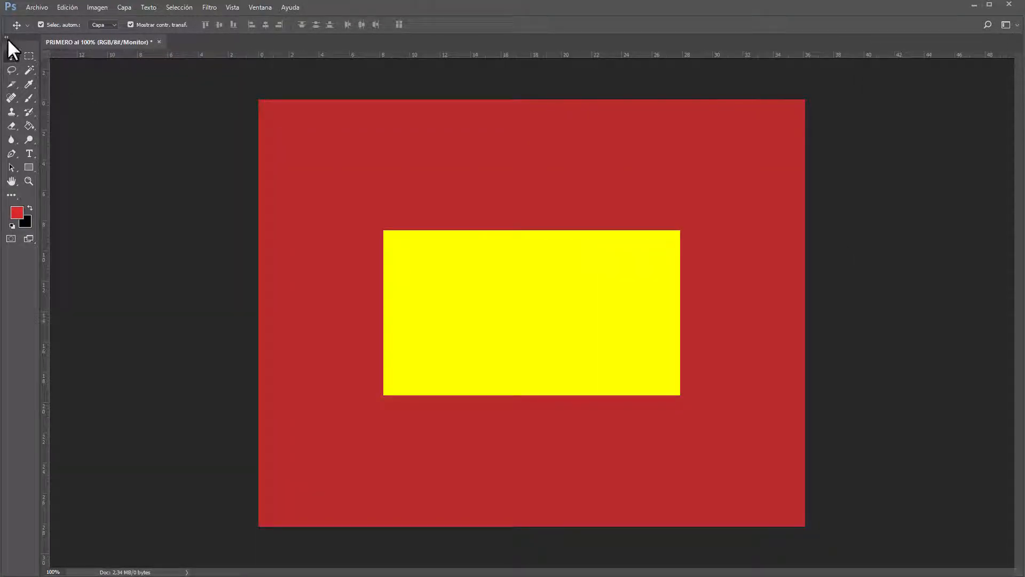
drag(8, 41, 193, 62)
click(193, 64)
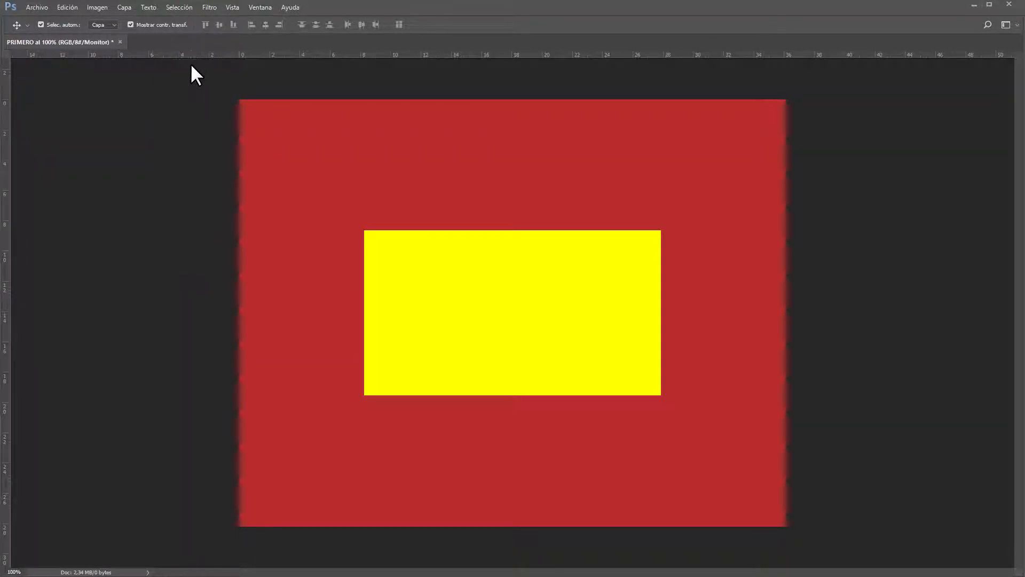
- Open the Tree-8.jpg landscape from the Imágenes folder
click(36, 7)
click(47, 29)
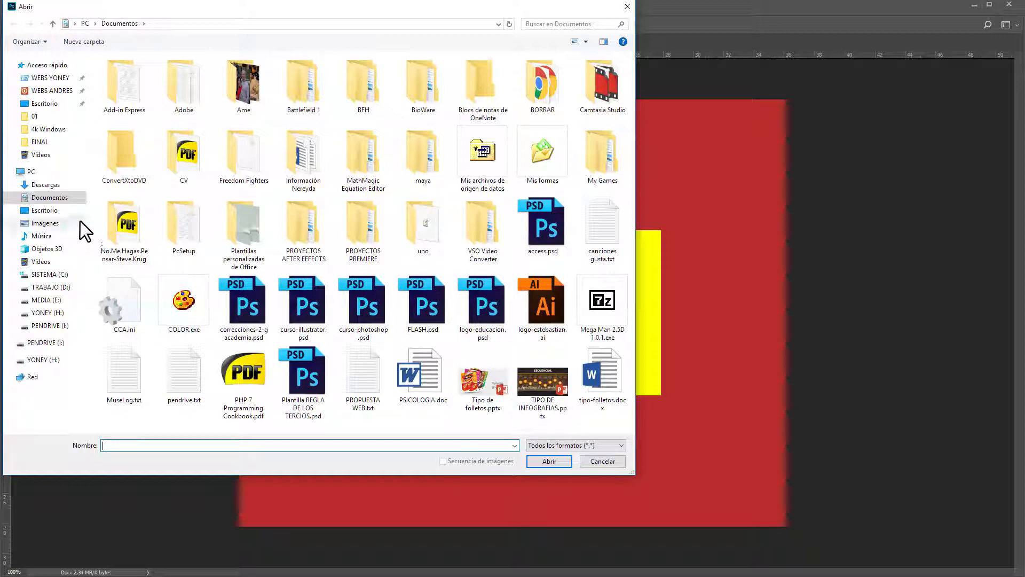
click(44, 210)
click(43, 224)
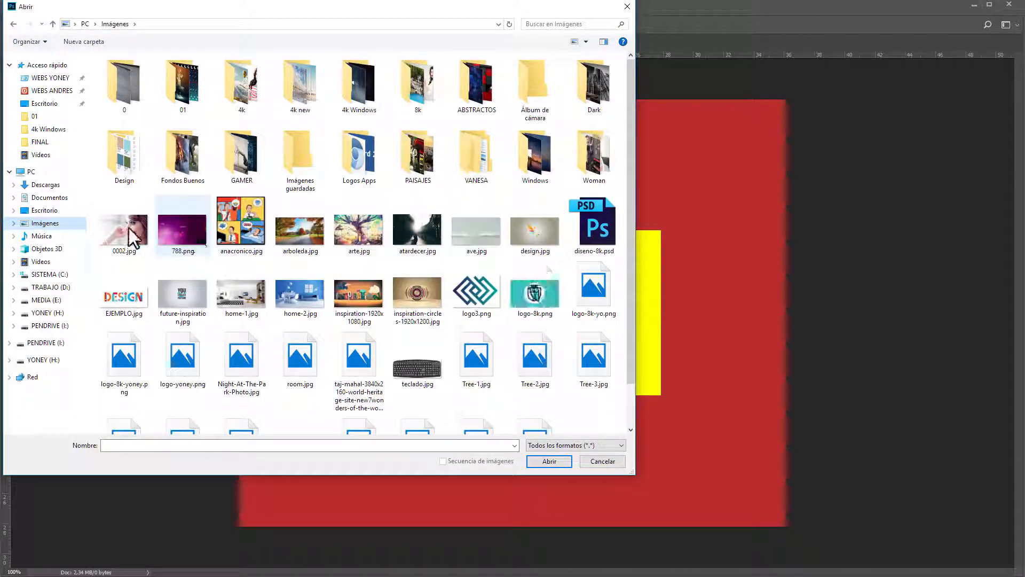
scroll(309, 303, down, 1)
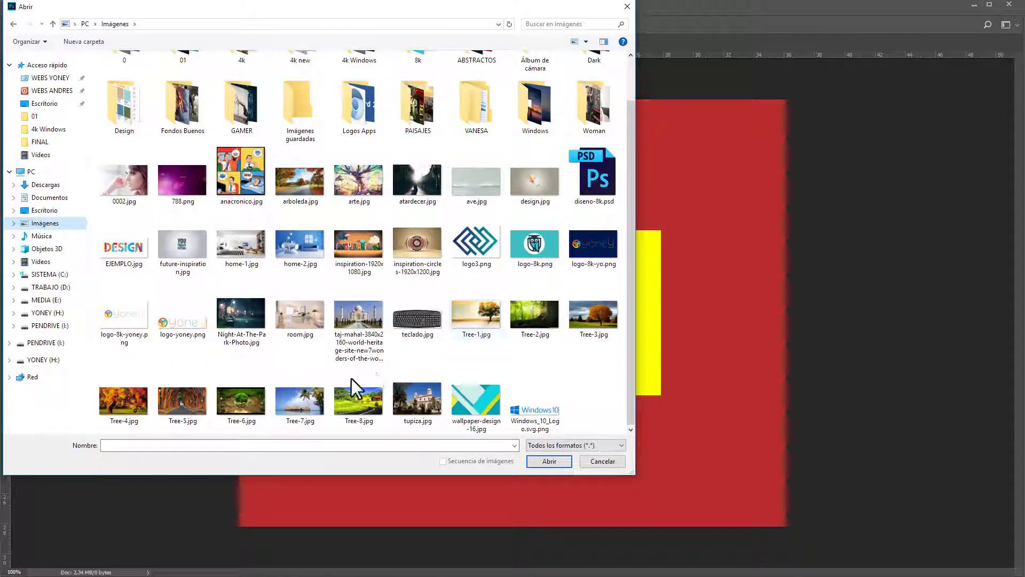
double_click(361, 393)
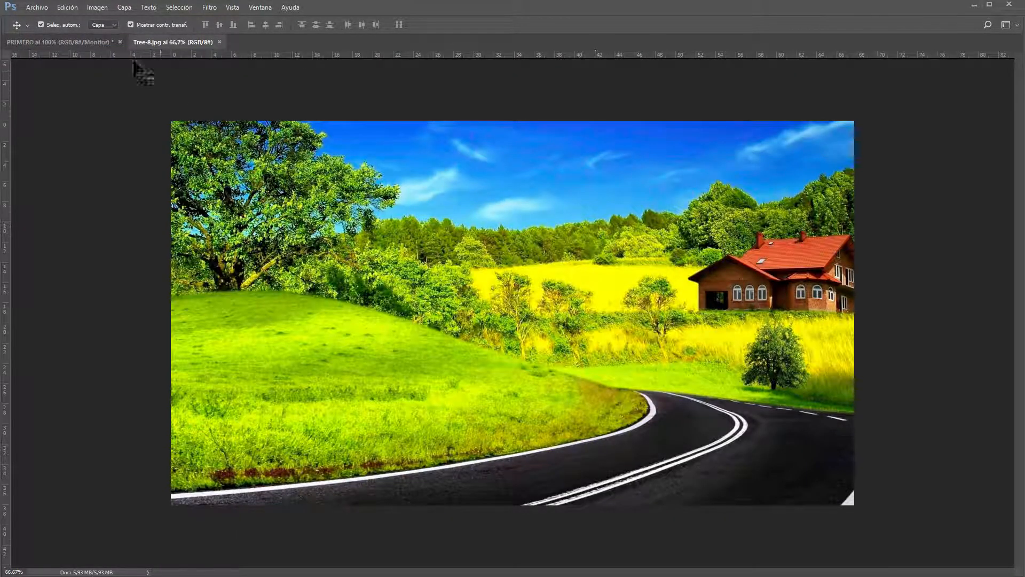
- Open wallpaper-design-16.jpg from the Imágenes folder as another document
click(45, 7)
click(50, 28)
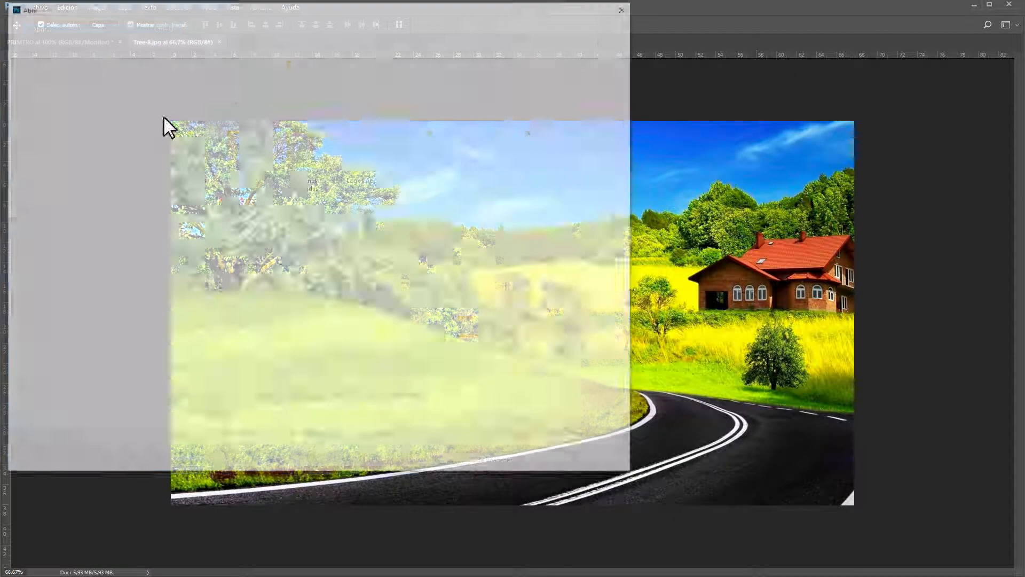
double_click(460, 388)
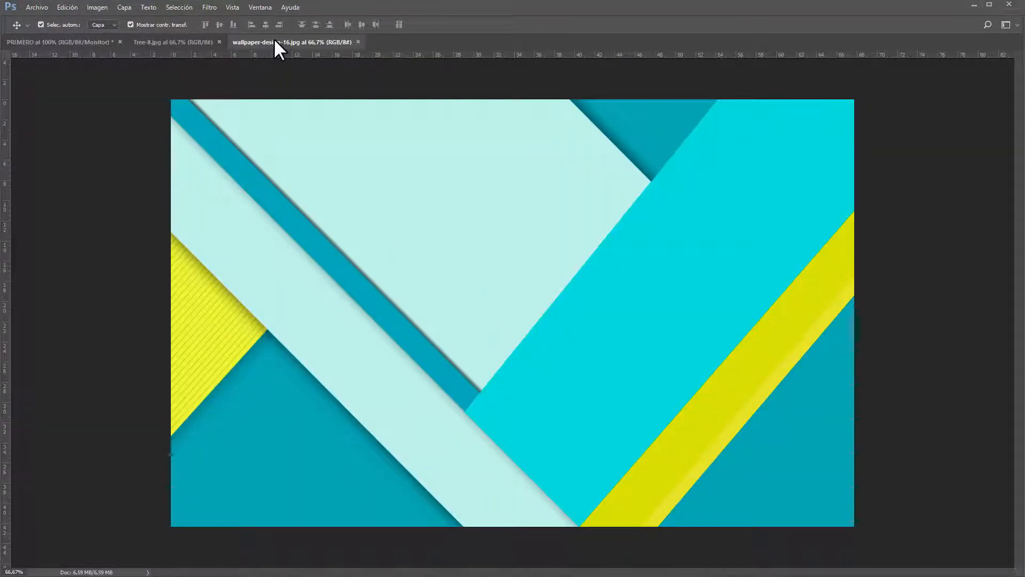
- Look through the open Tree-8.jpg, wallpaper-design-16.jpg and PRIMERO documents, and return to PRIMERO
click(188, 40)
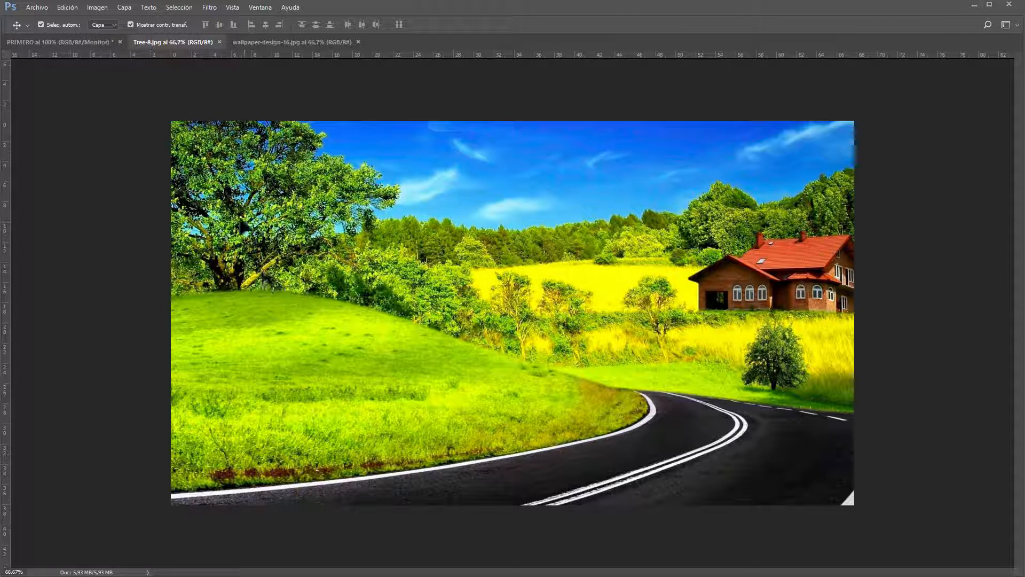
click(74, 42)
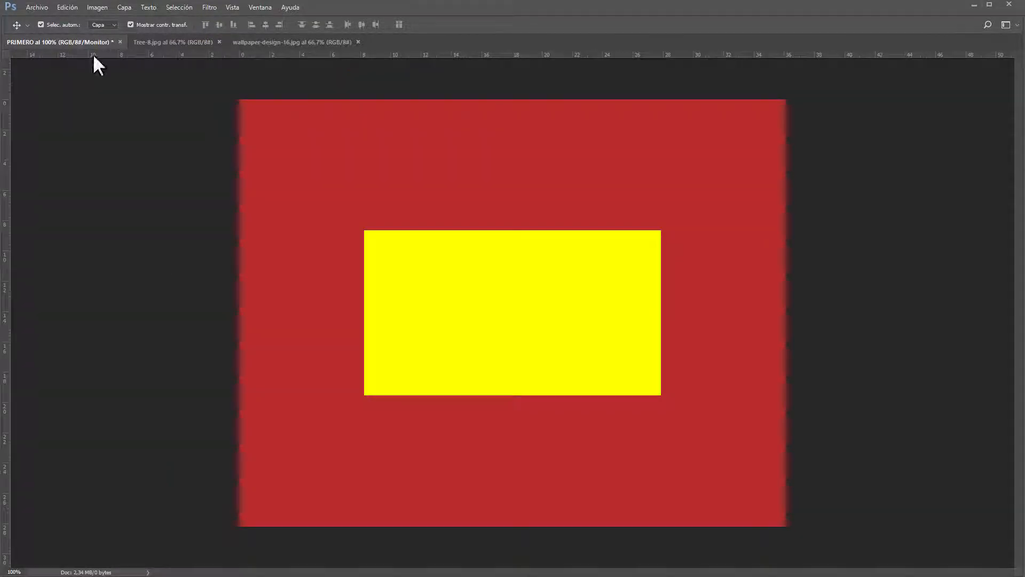
key(ctrl+a)
click(175, 42)
click(320, 42)
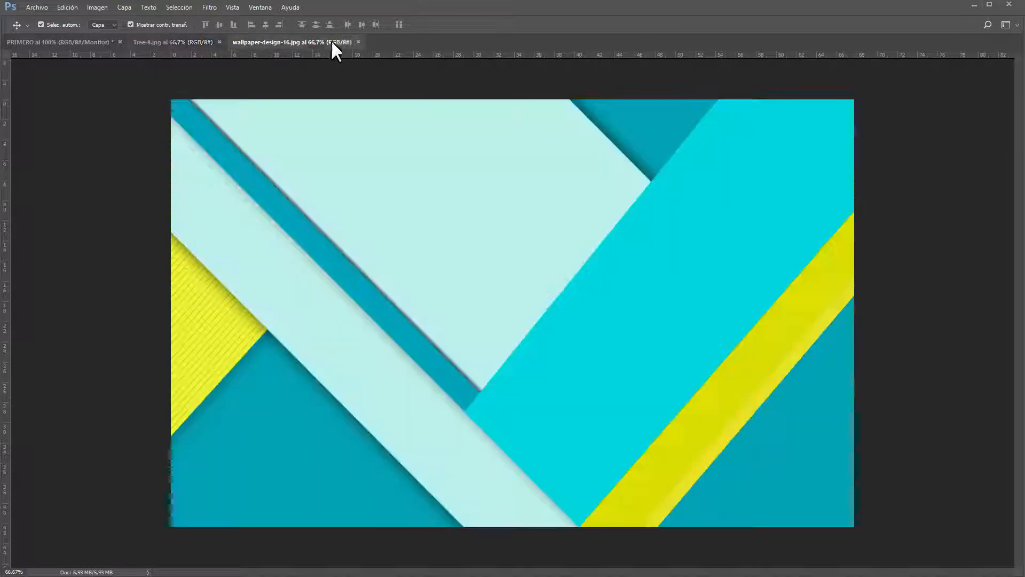
click(68, 42)
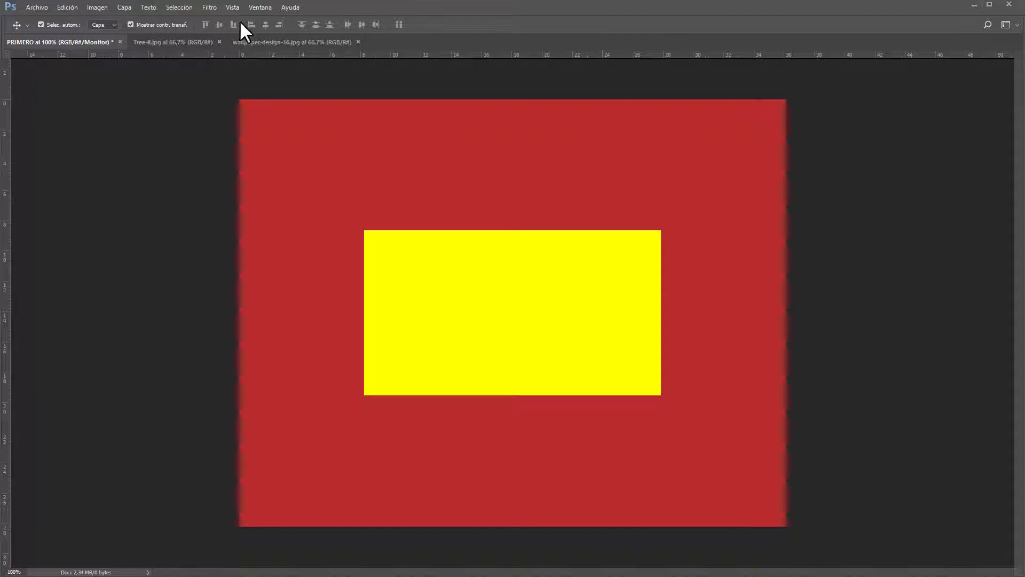
- Show the Herramientas panel again and dock it along the right edge of the workspace
click(256, 7)
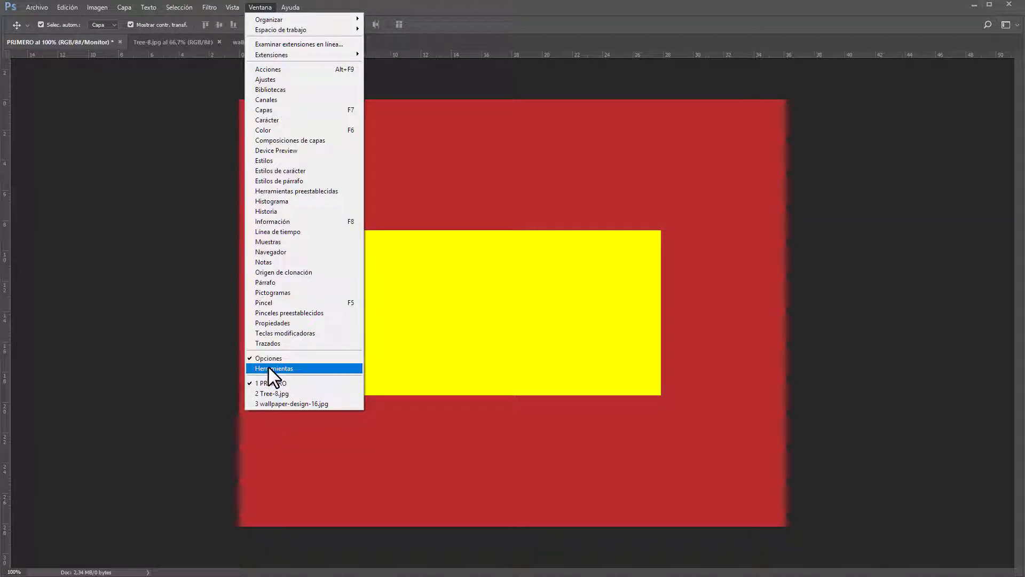
click(286, 368)
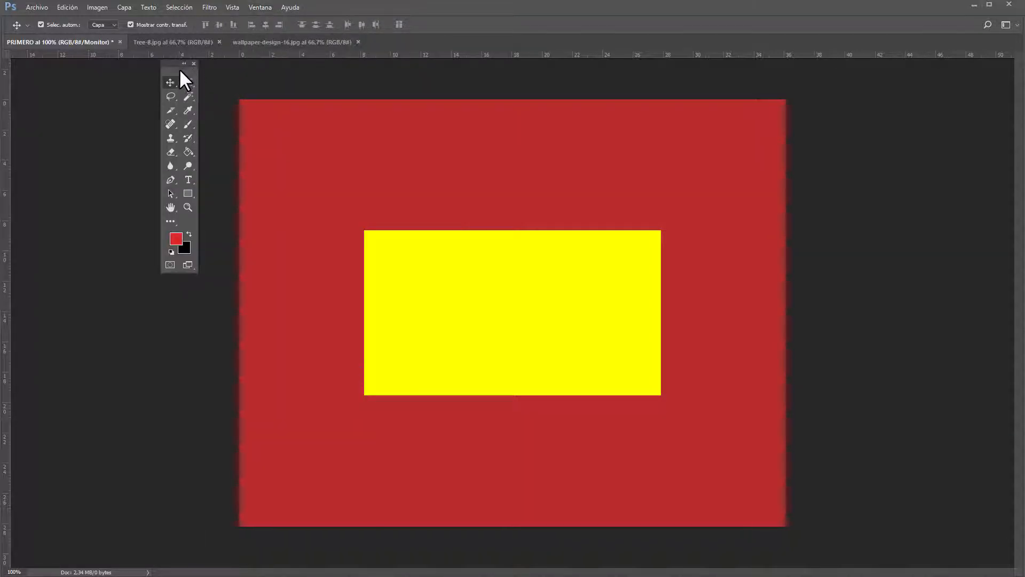
drag(178, 68, 95, 174)
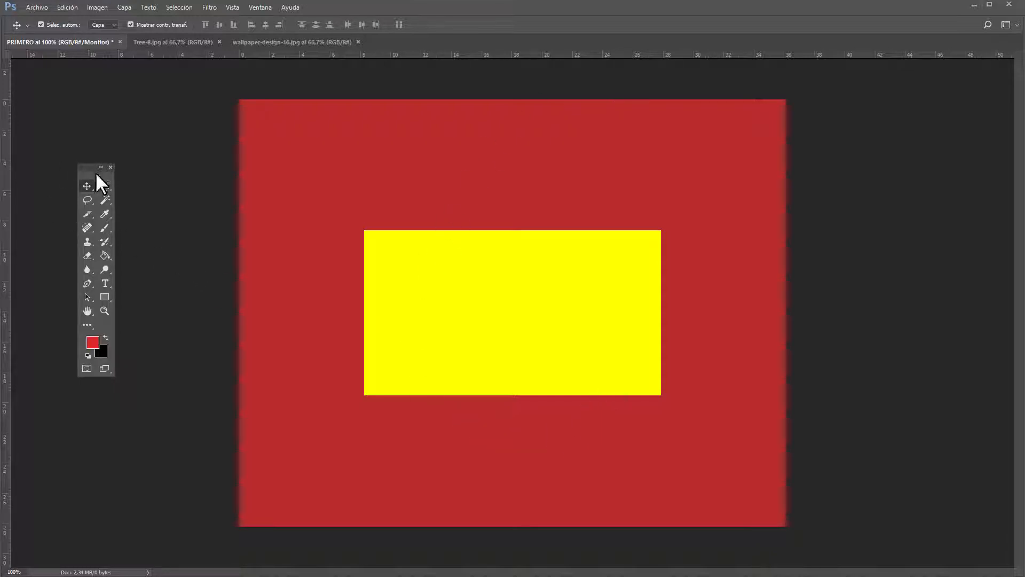
drag(97, 171, 1015, 155)
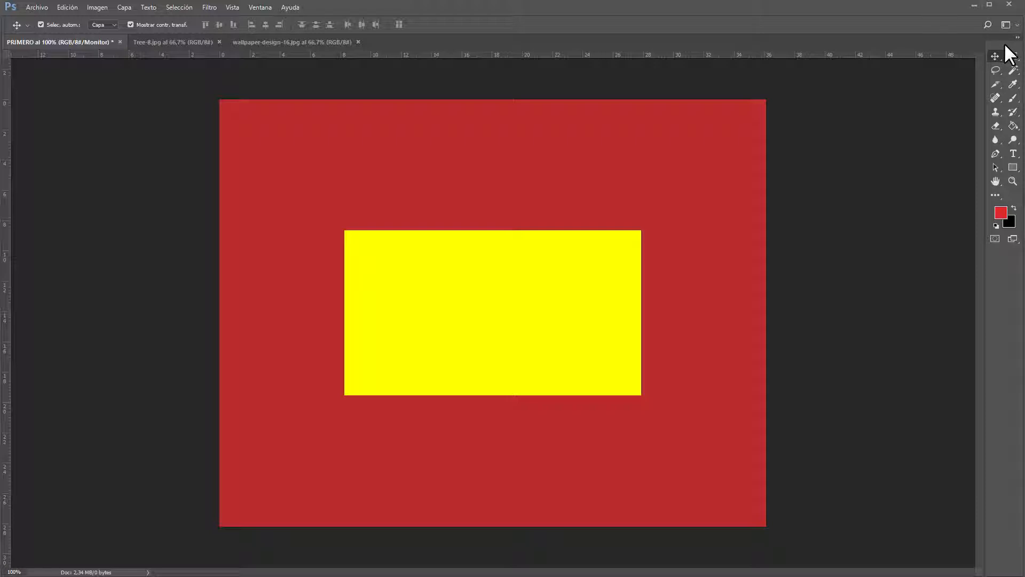
- Dock the tools panel along the left edge of the workspace, try its single-column layout and restore two columns
drag(1006, 47, 200, 137)
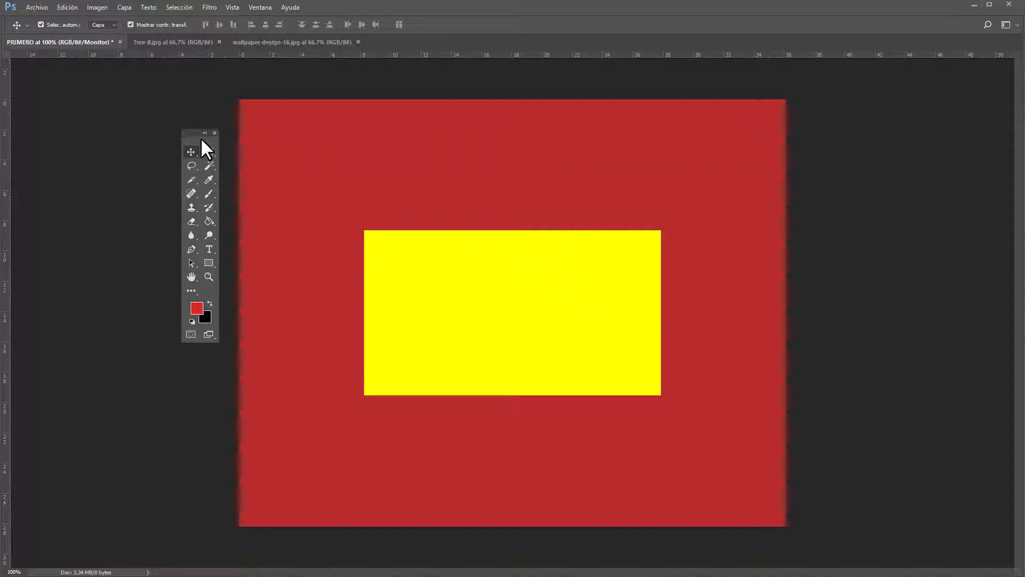
drag(201, 136, 12, 128)
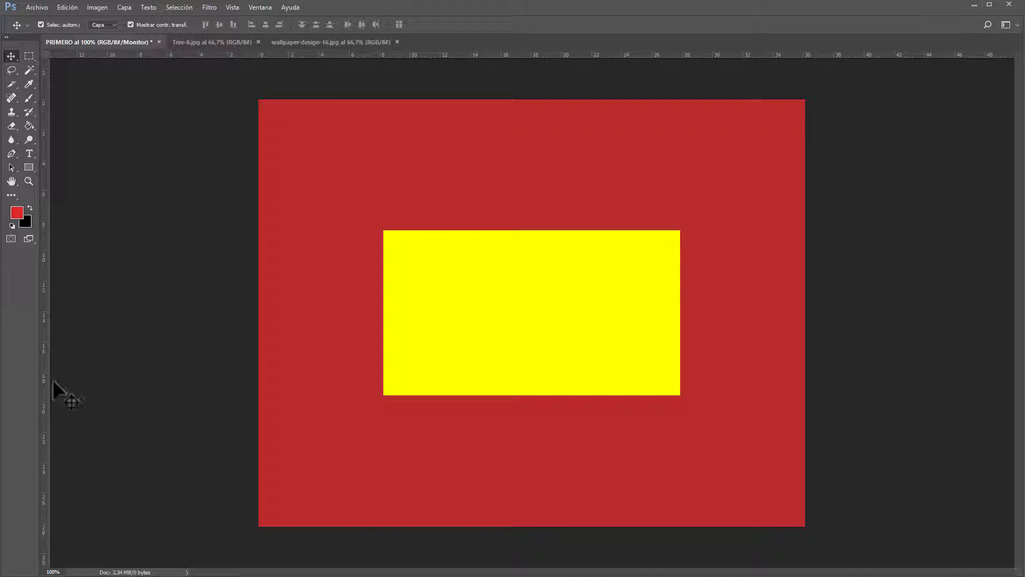
click(6, 39)
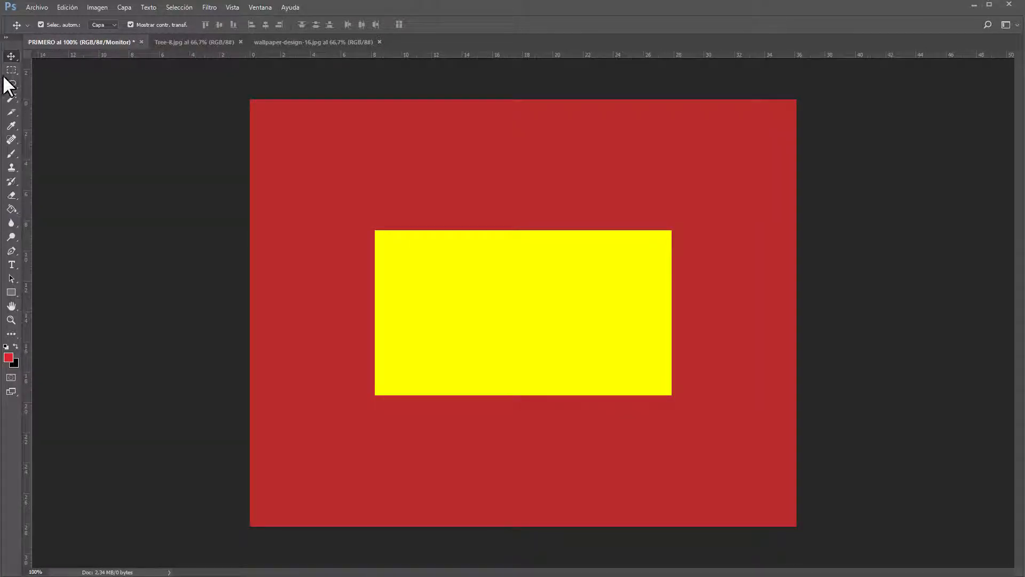
click(7, 38)
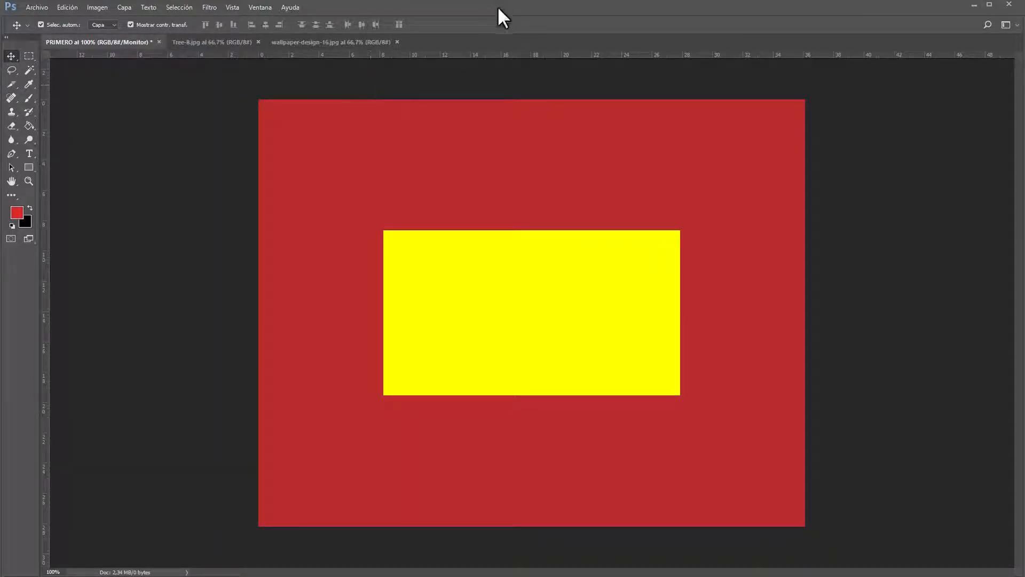
- Show the Capas panel and add two empty layers directly above Capa 1
click(259, 8)
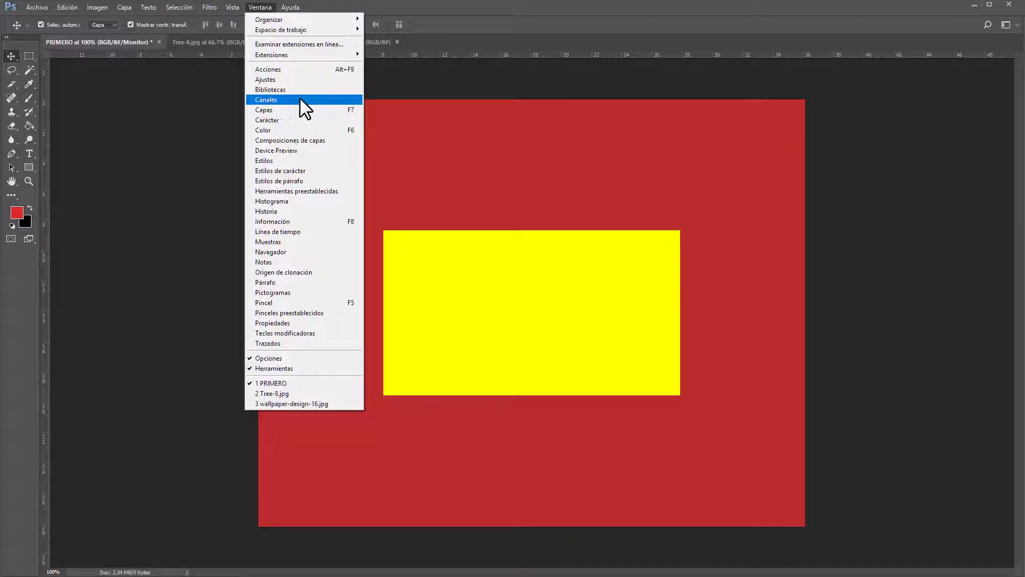
click(267, 109)
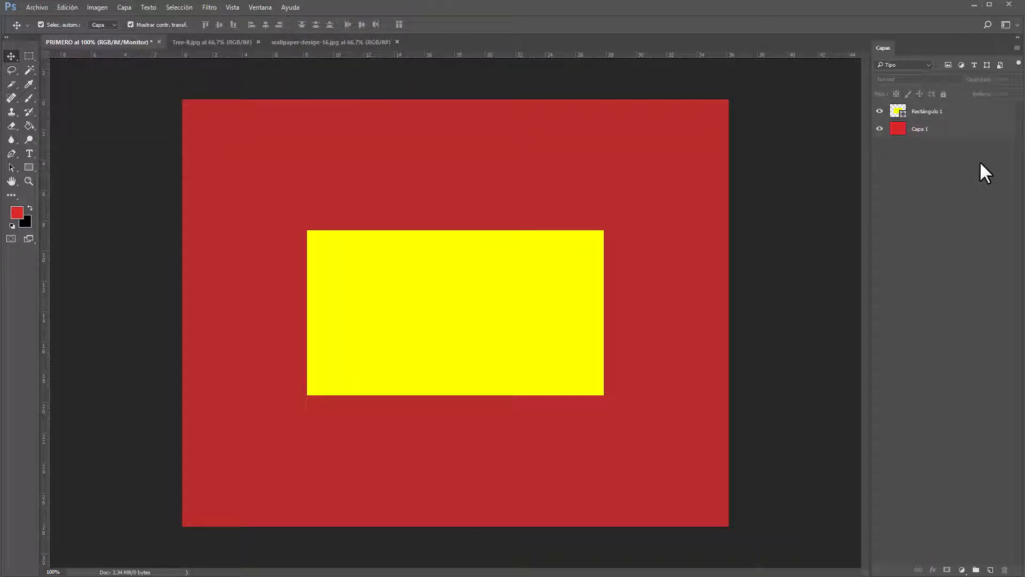
click(953, 131)
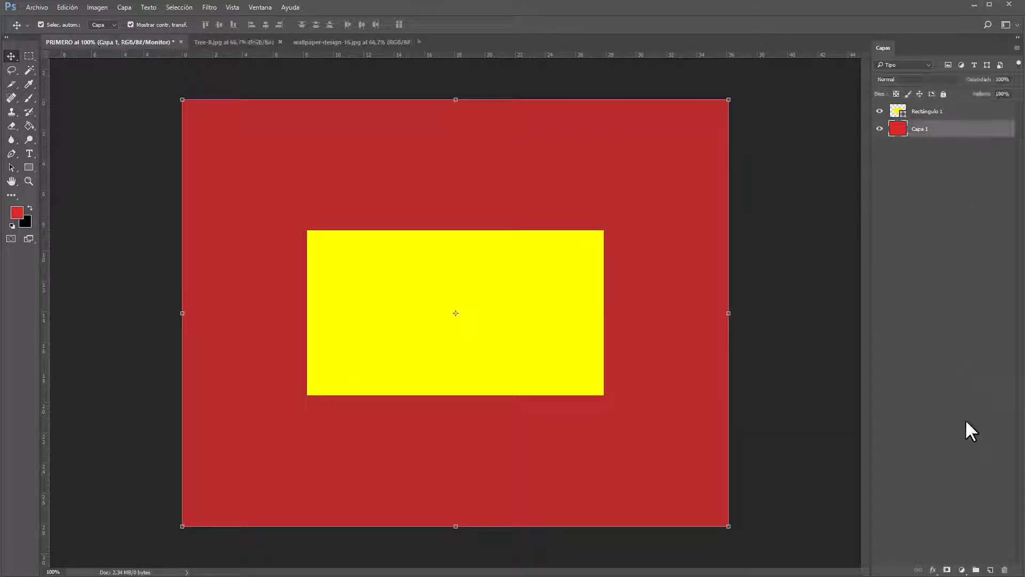
click(989, 571)
click(989, 570)
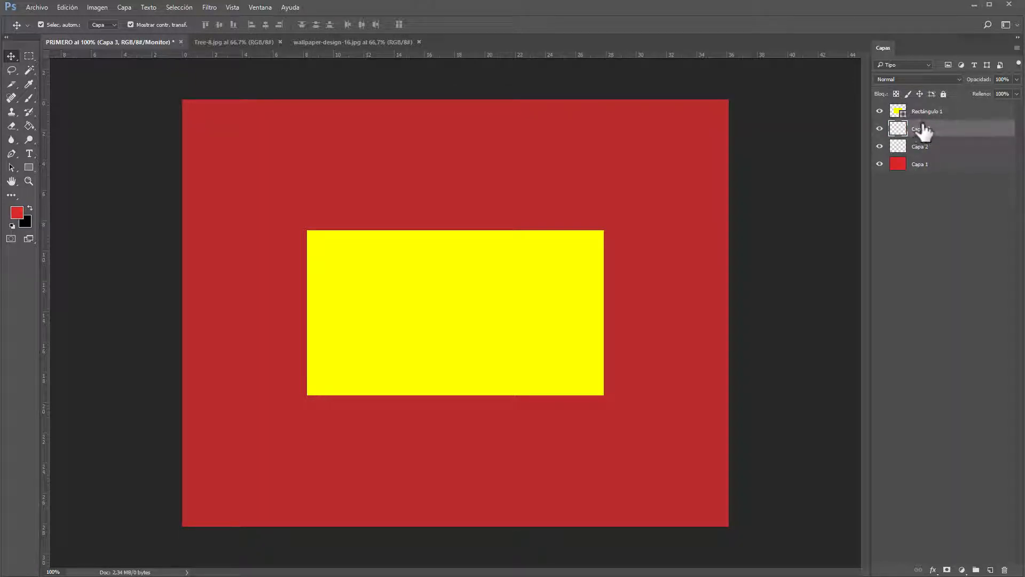
- Move the yellow rectangle towards the upper-left area of the canvas
click(366, 252)
drag(390, 261, 313, 177)
- Copy the wallpaper-design-16.jpg image into the PRIMERO document as a new layer and fit its bounds in view
click(252, 42)
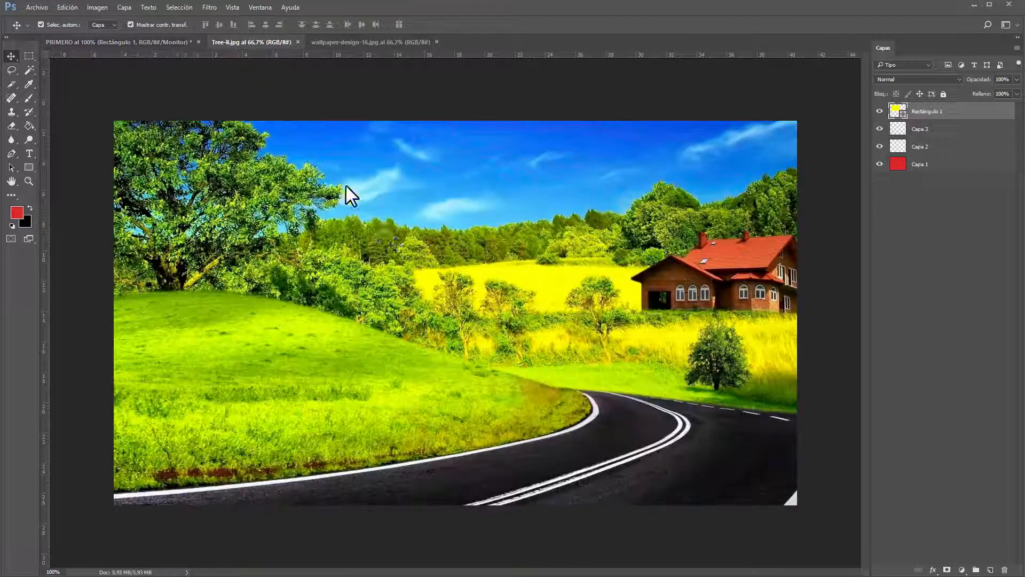
click(371, 41)
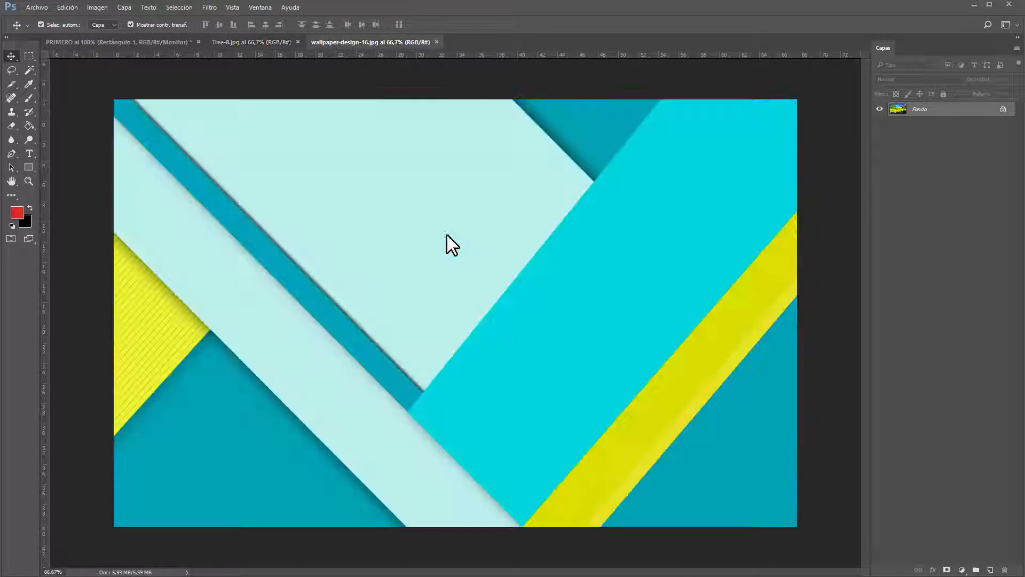
drag(374, 211, 408, 322)
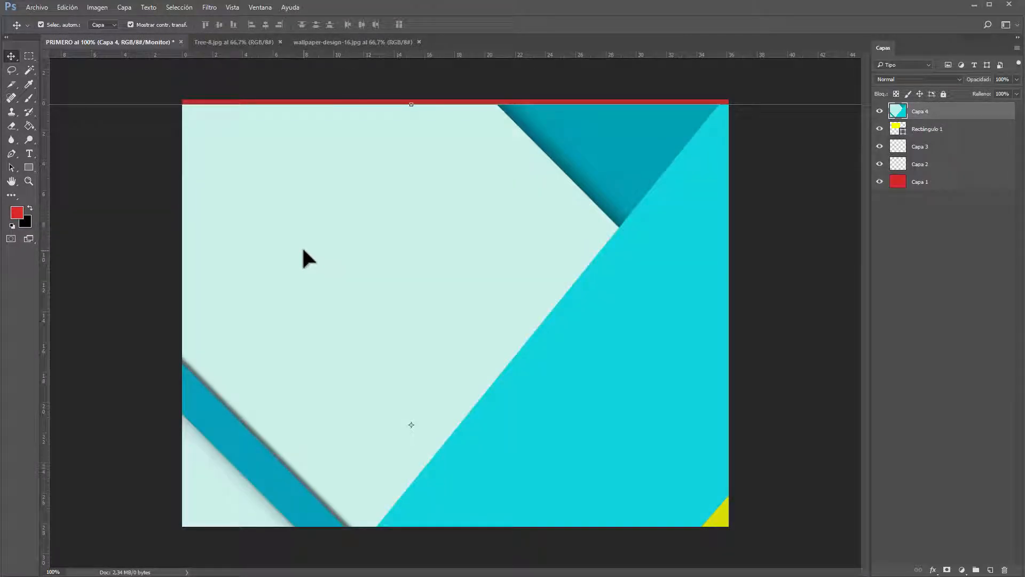
key(ctrl+0)
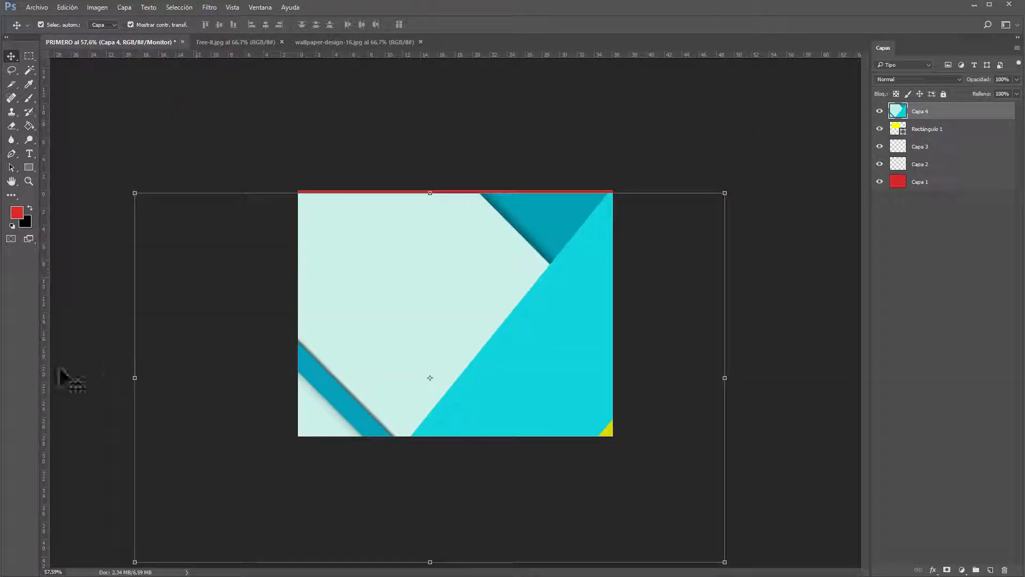
- Scale the wallpaper image on Capa 4 down to about 29.17%, place it below the yellow rectangle and apply the transformation
drag(134, 560, 493, 342)
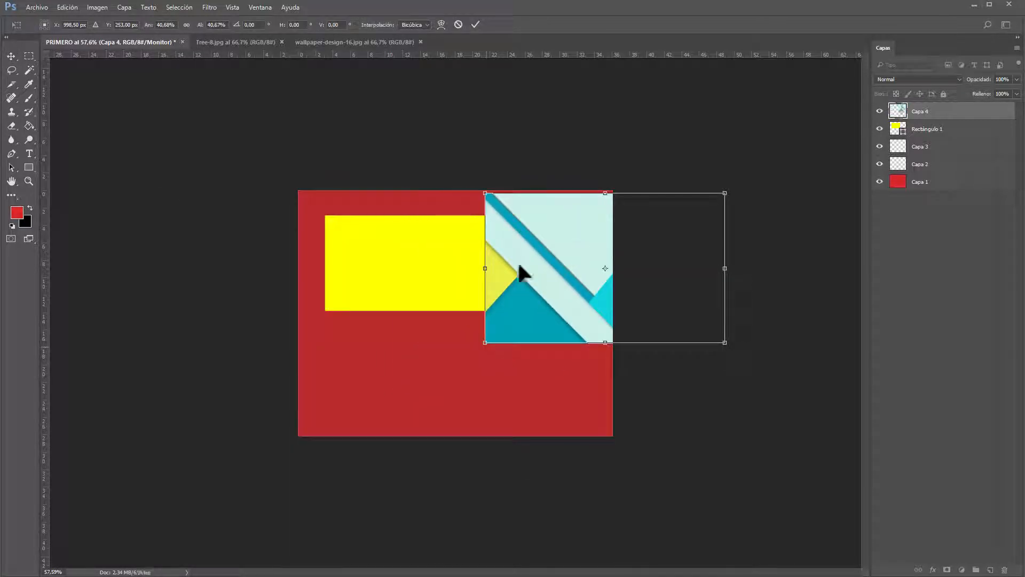
drag(517, 261, 377, 331)
drag(291, 280, 364, 317)
scroll(363, 316, up, 5)
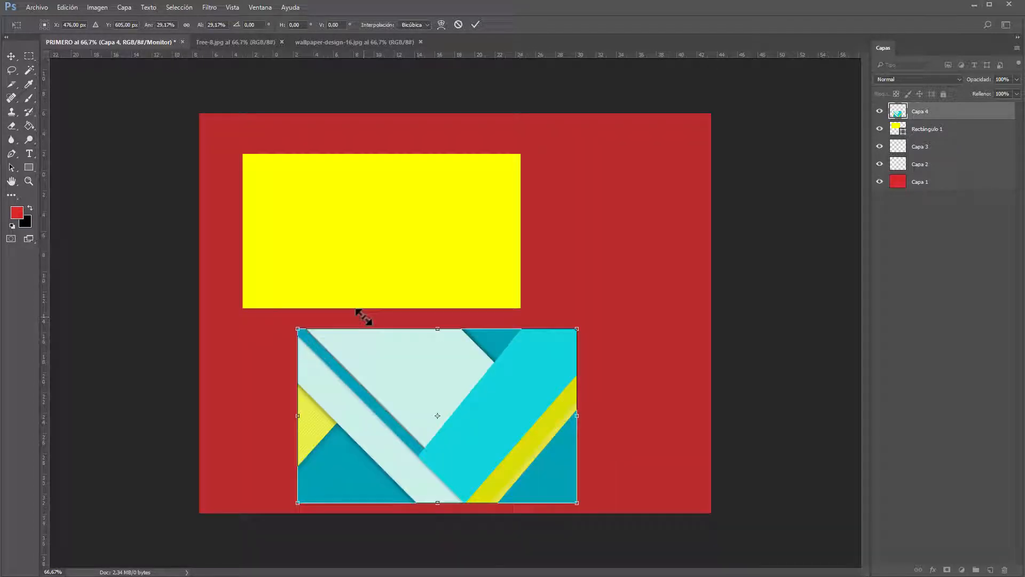
scroll(364, 317, up, 3)
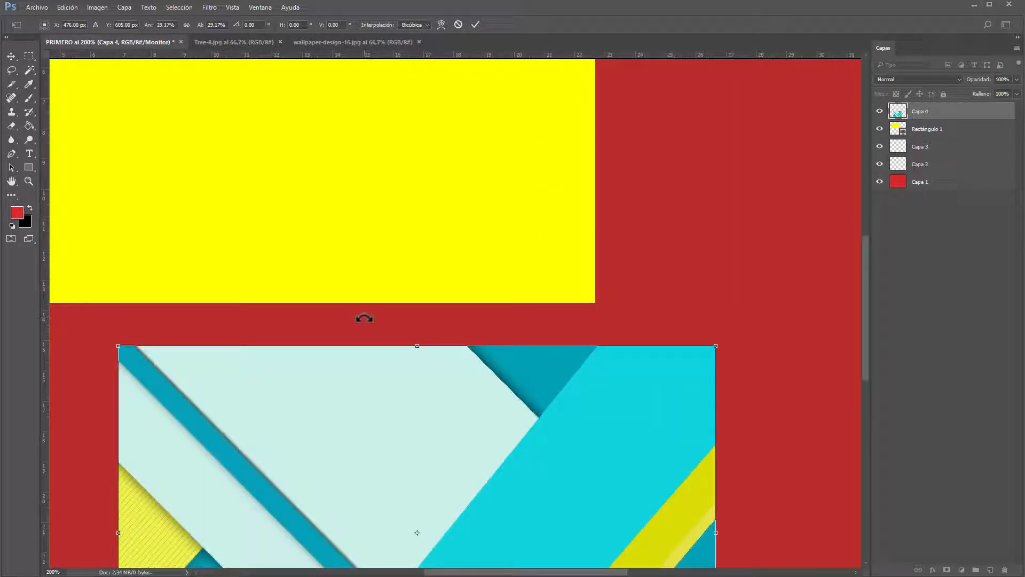
scroll(364, 318, down, 3)
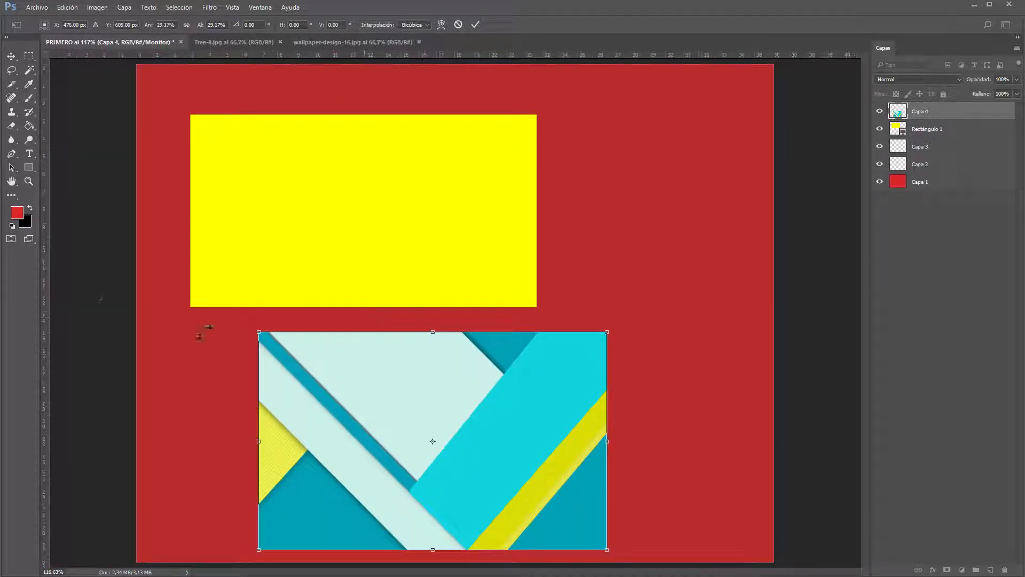
click(12, 54)
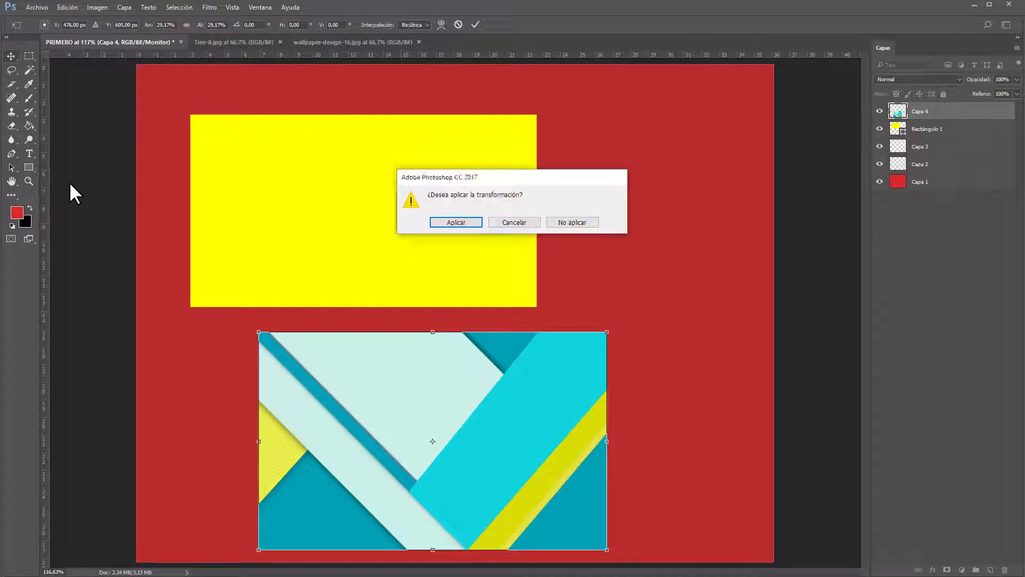
click(462, 225)
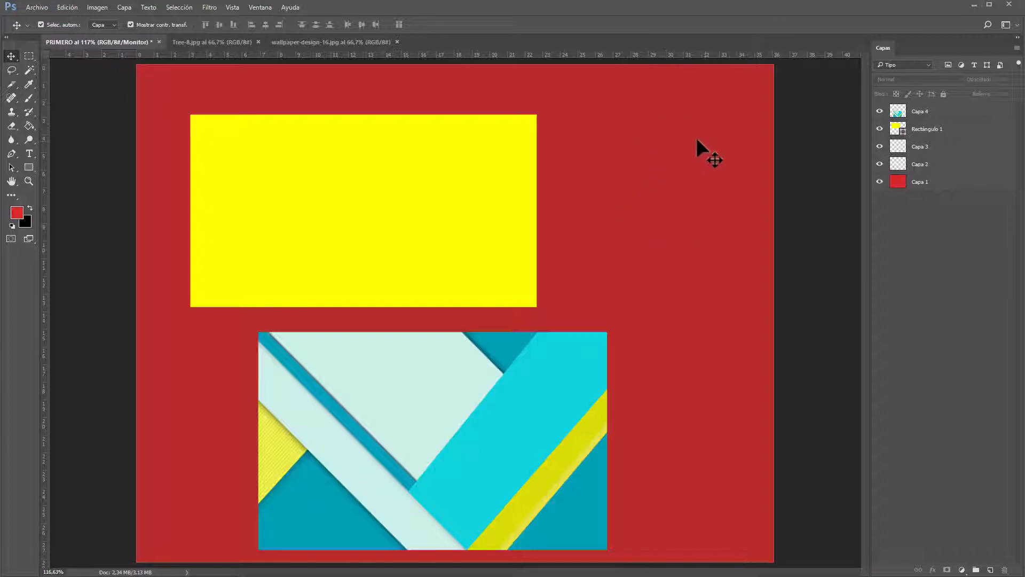
- Move the yellow rectangle rightwards and narrow it to about 47.66% width, and shift the wallpaper image towards the canvas's lower-left corner
drag(410, 156, 488, 148)
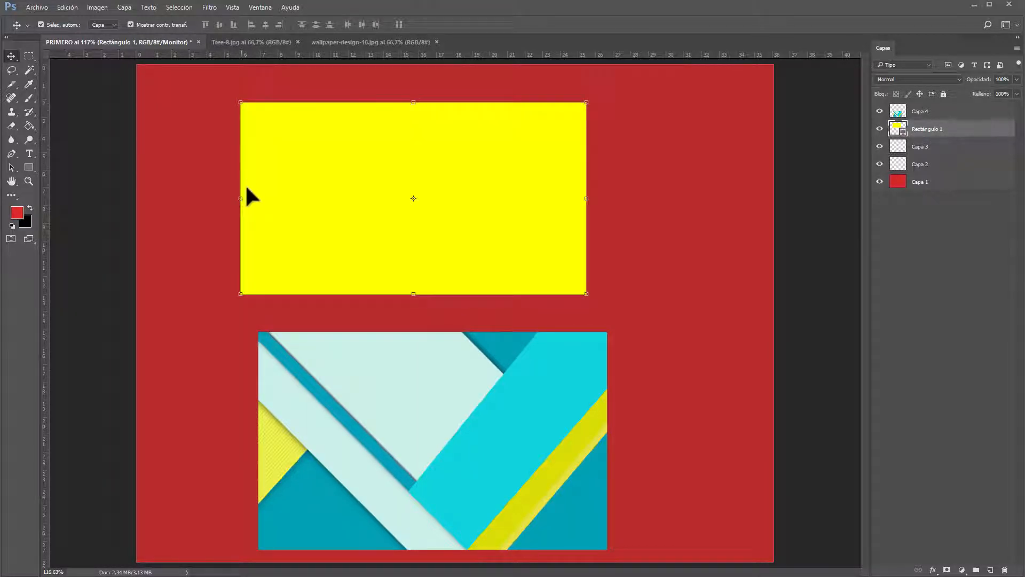
drag(243, 201, 422, 198)
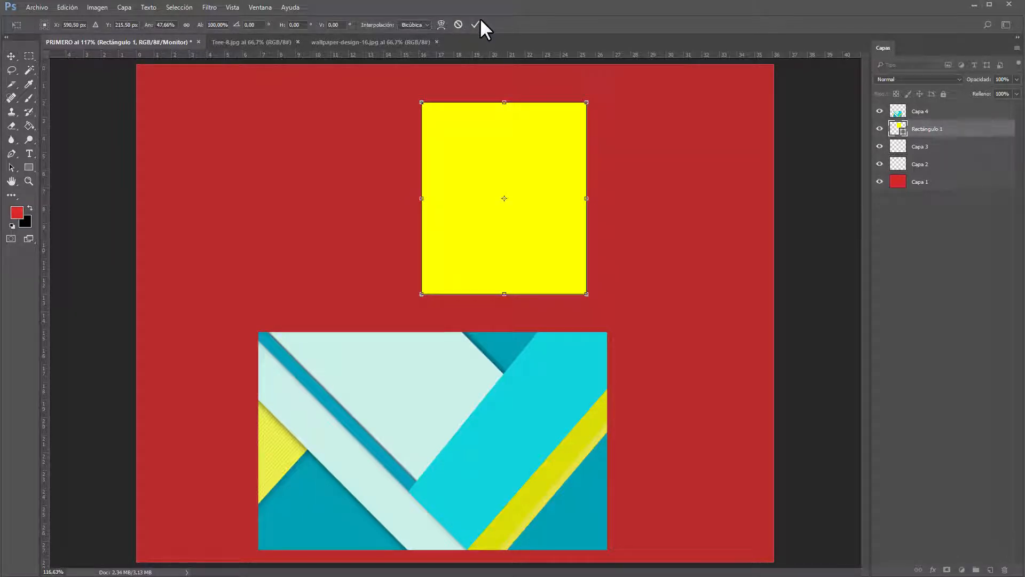
key(Return)
drag(457, 391, 364, 381)
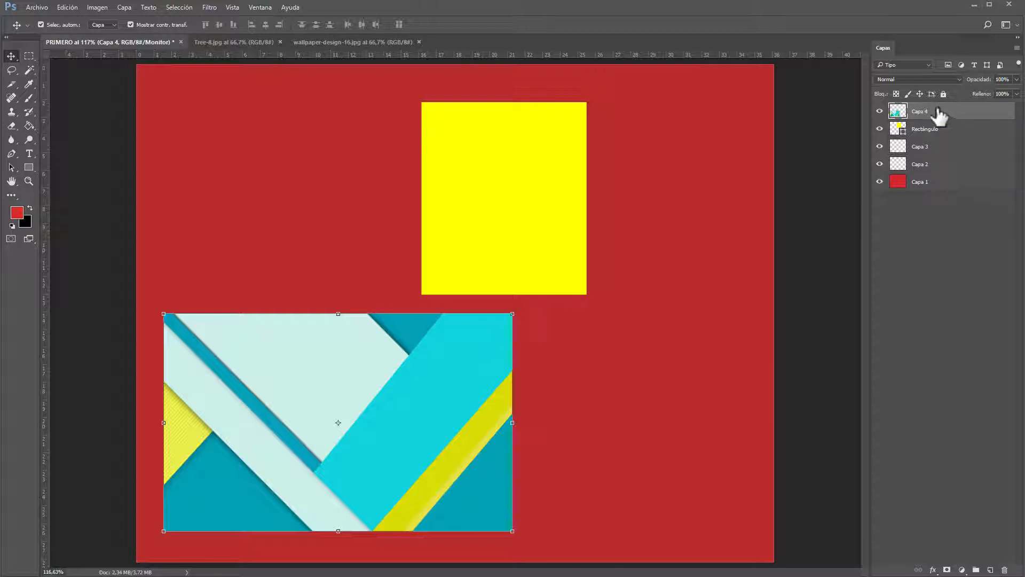
- Toggle the visibility of Capa 4, Rectángulo 1 and Capa 1 off and on again
click(879, 111)
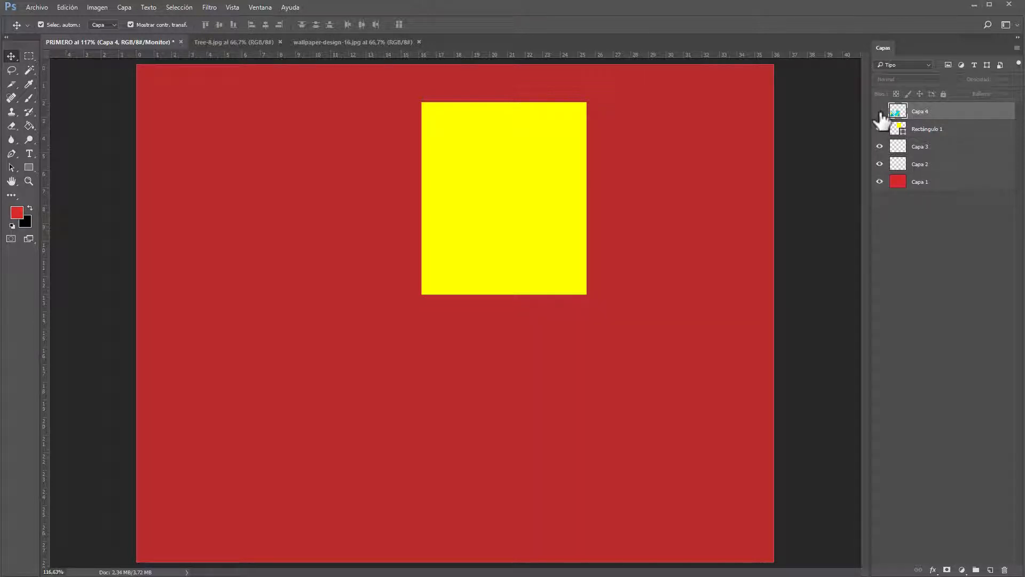
click(880, 111)
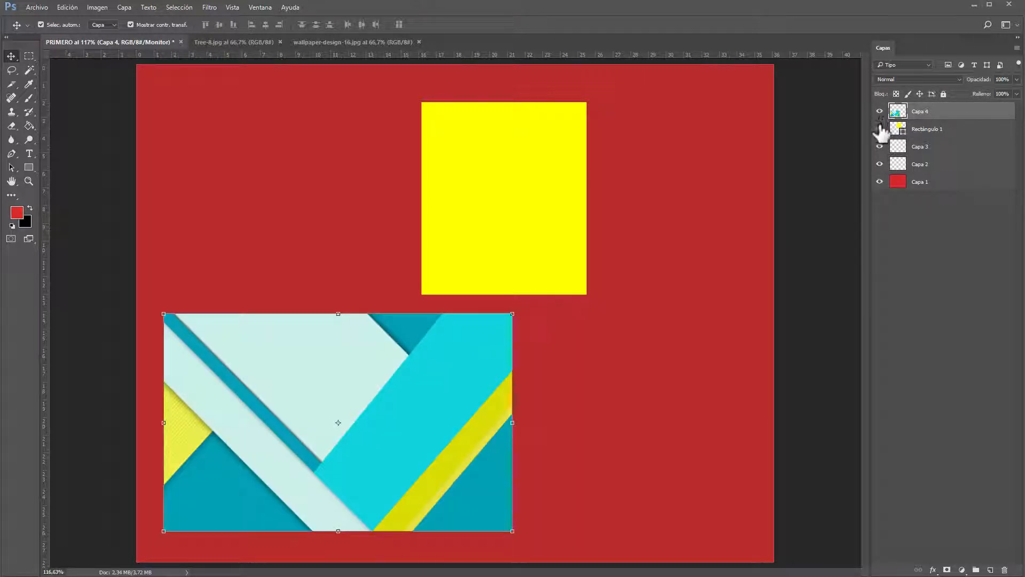
click(879, 129)
click(880, 129)
click(879, 181)
- Move the red Capa 1 layer to the top of the layer stack, above Capa 4
click(936, 148)
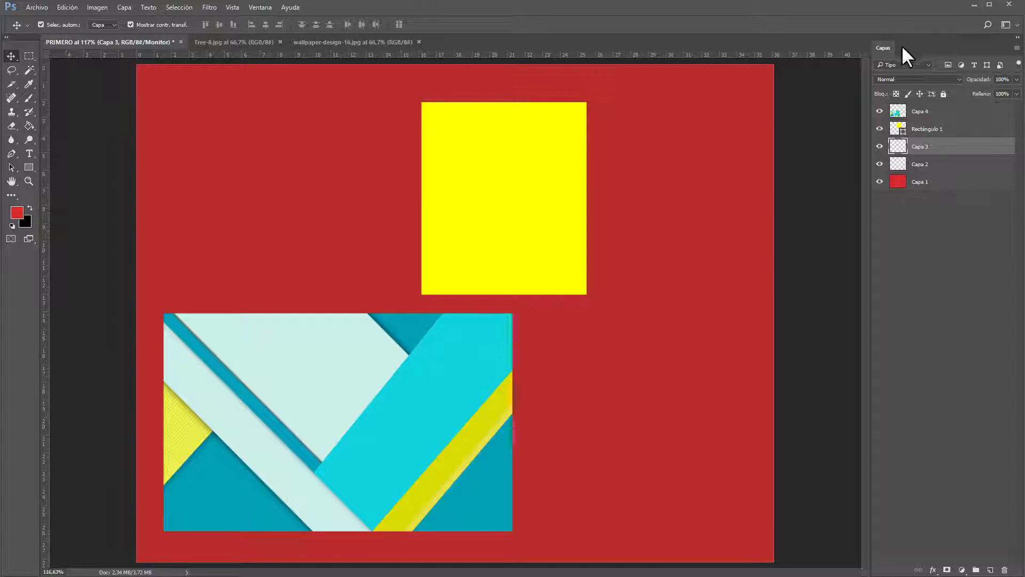
click(936, 114)
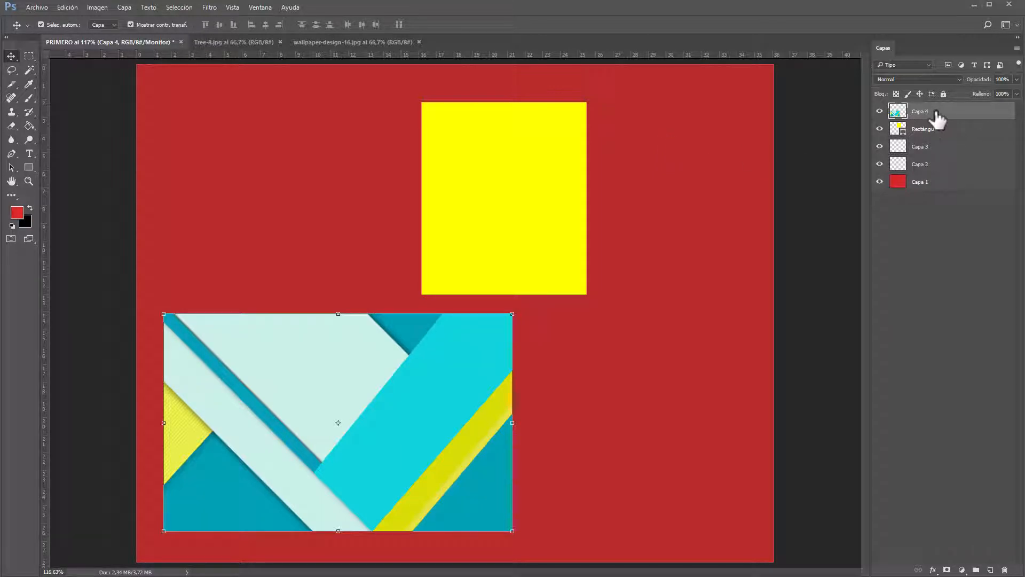
click(919, 182)
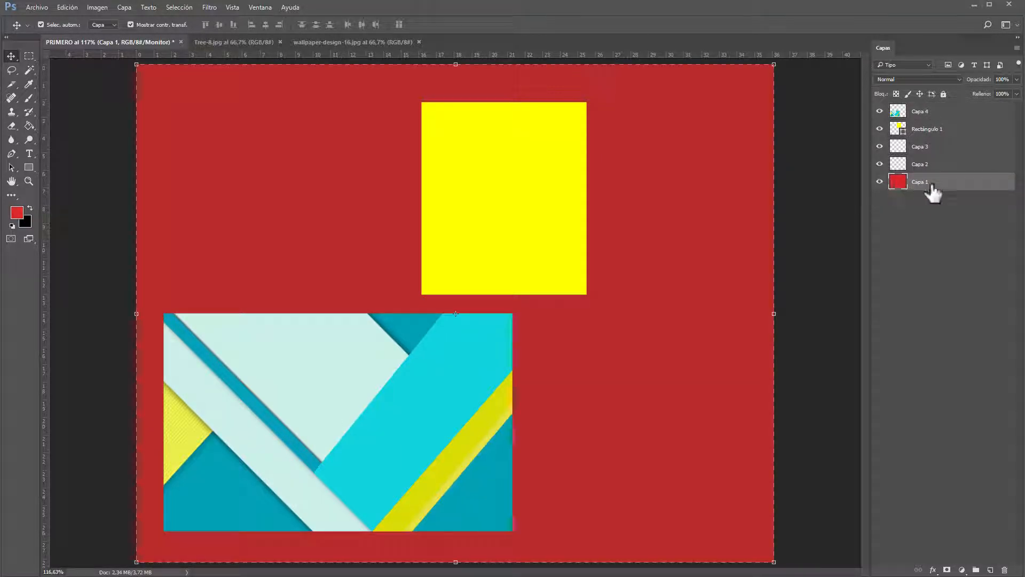
drag(931, 191, 952, 110)
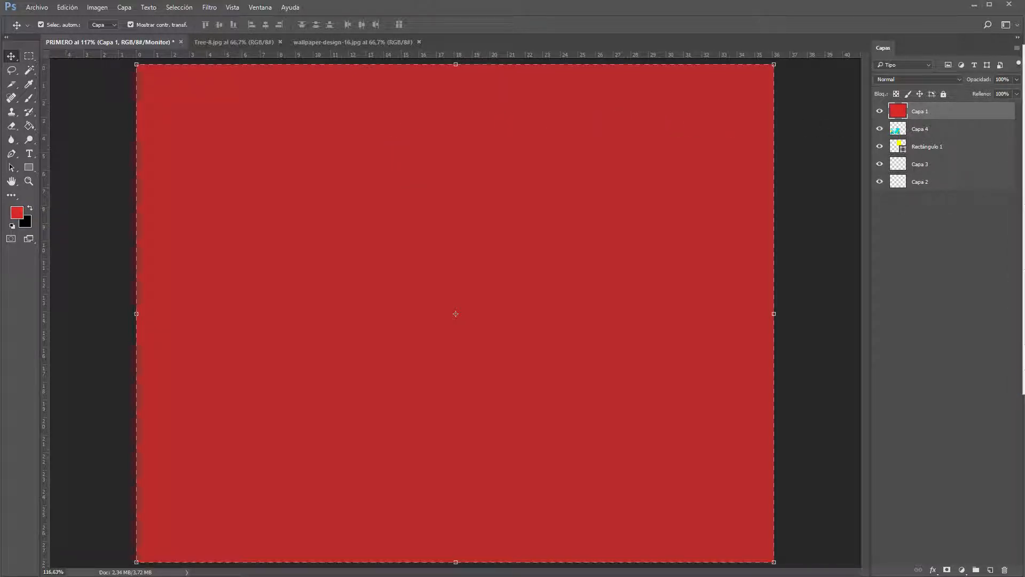
- Set the layer thumbnails to the largest size with their content limited to Límites de capa
click(1024, 364)
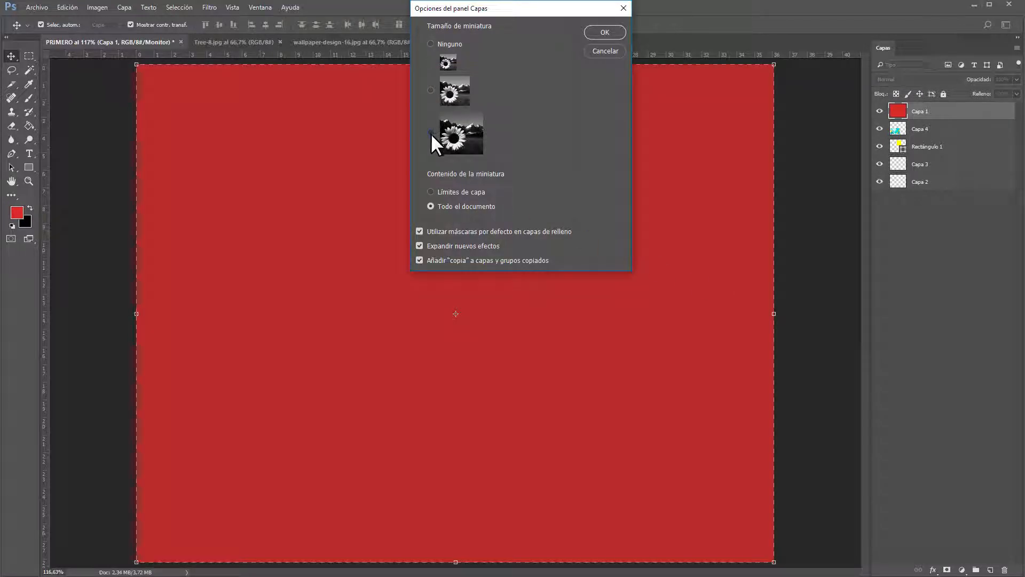
click(433, 190)
click(605, 32)
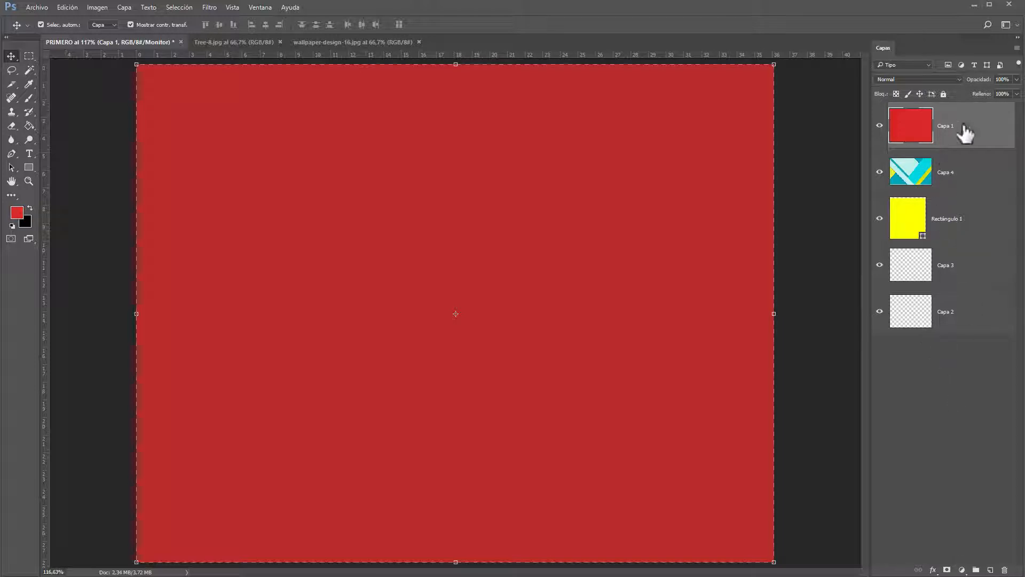
- Return Capa 1 to the bottom of the layer stack and delete the empty layers Capa 3 and Capa 2
drag(965, 134, 961, 326)
click(964, 239)
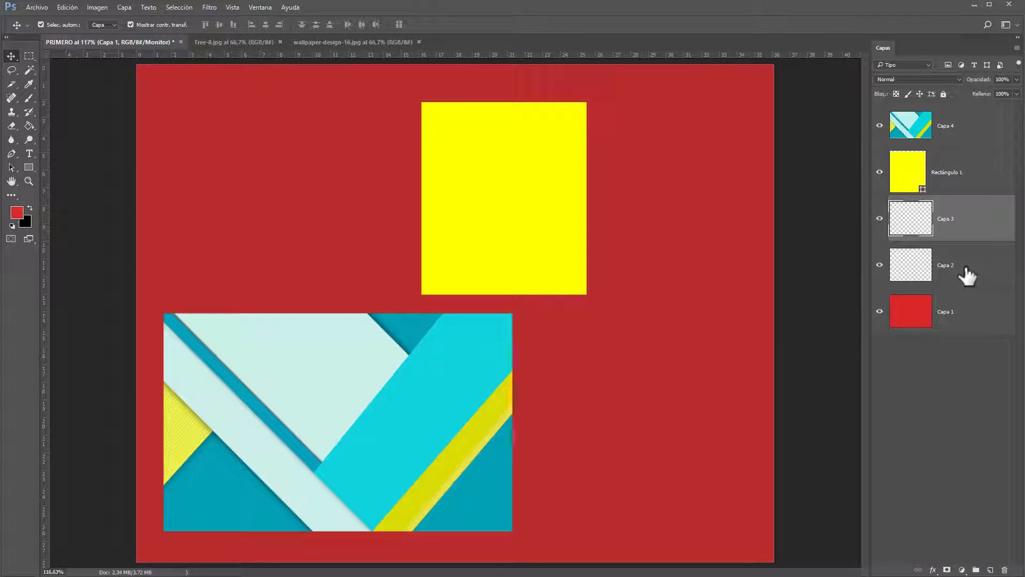
ctrl+click(962, 270)
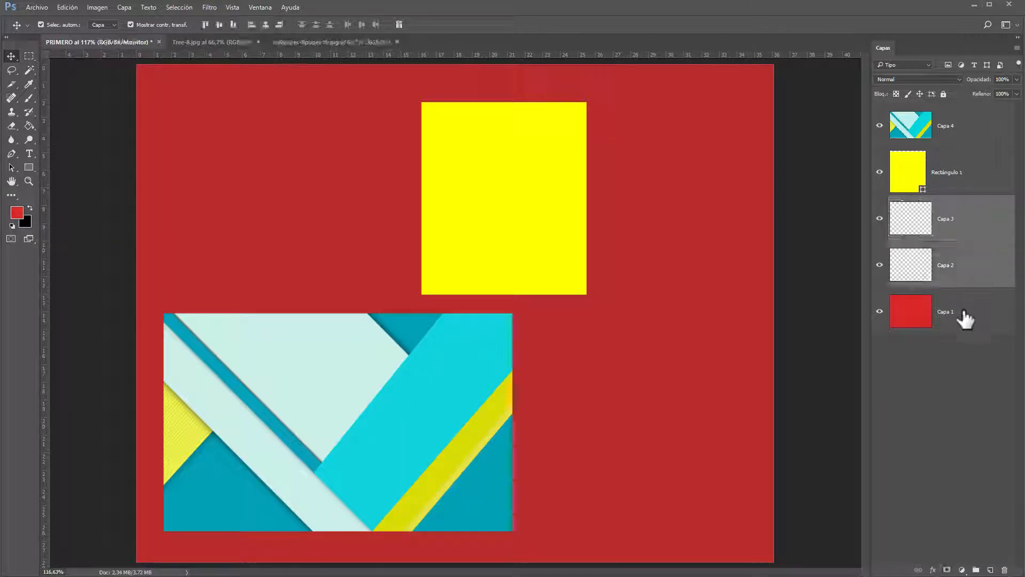
click(1005, 569)
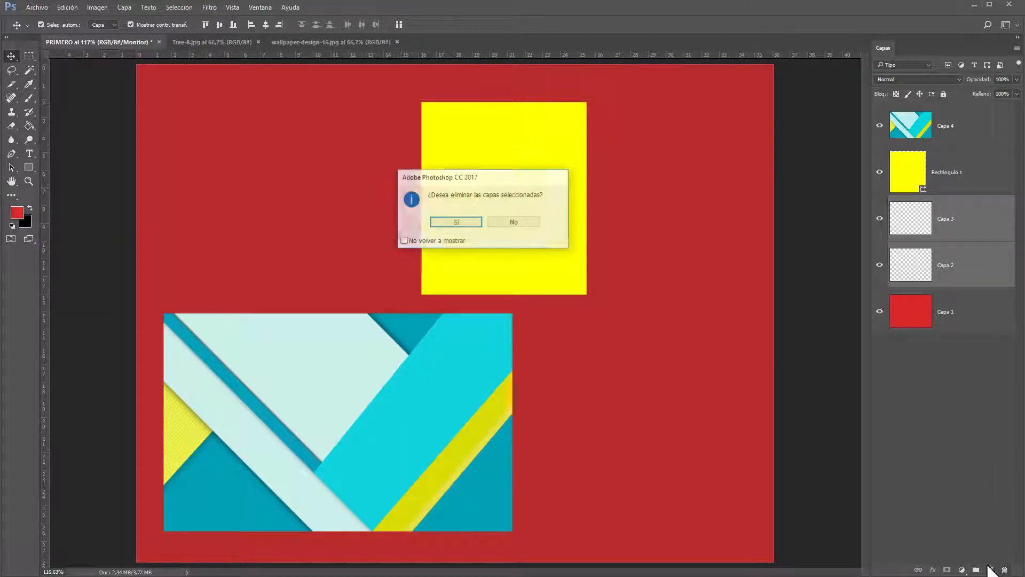
click(457, 223)
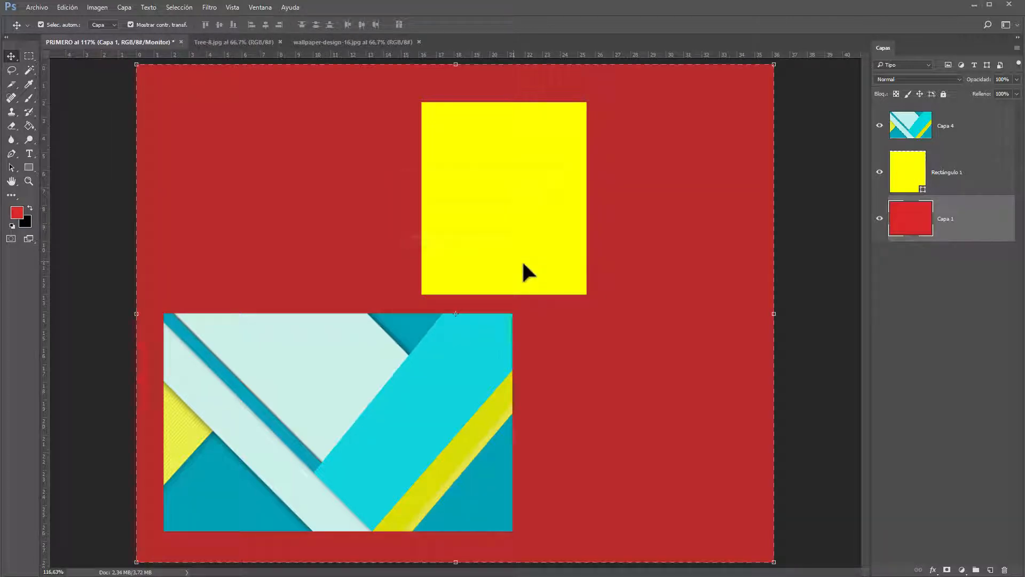
- Add a new empty layer directly above Capa 4
click(944, 136)
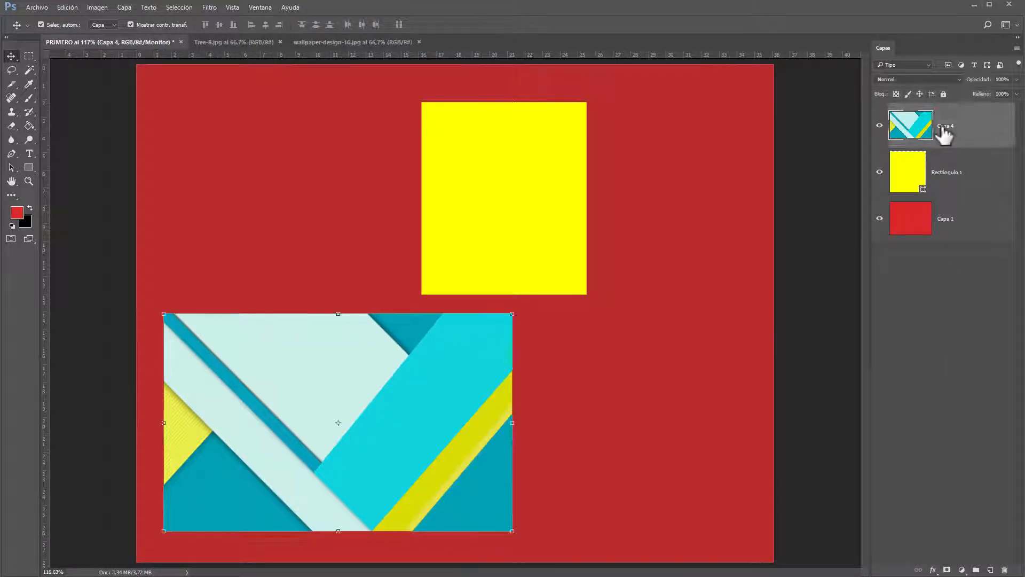
click(938, 313)
click(964, 136)
click(991, 570)
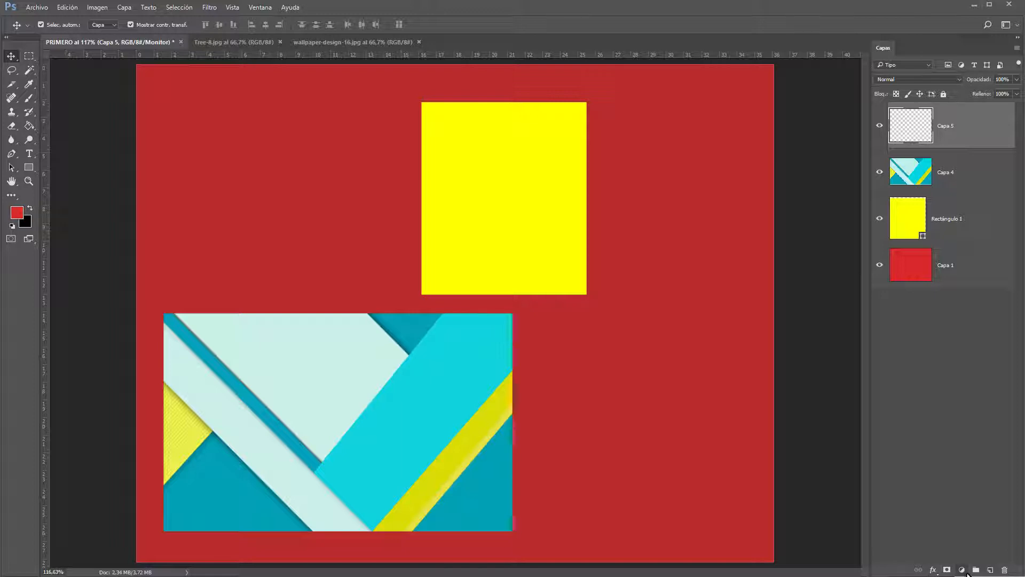
- Lock all attributes of the red Capa 1 layer, unlock it again and clear the layer selection
click(951, 495)
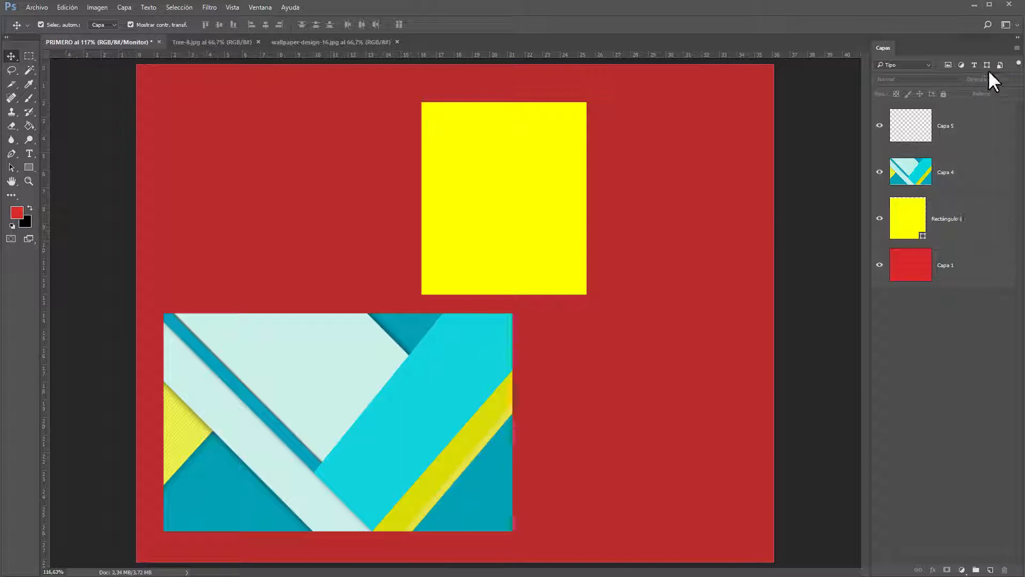
click(968, 130)
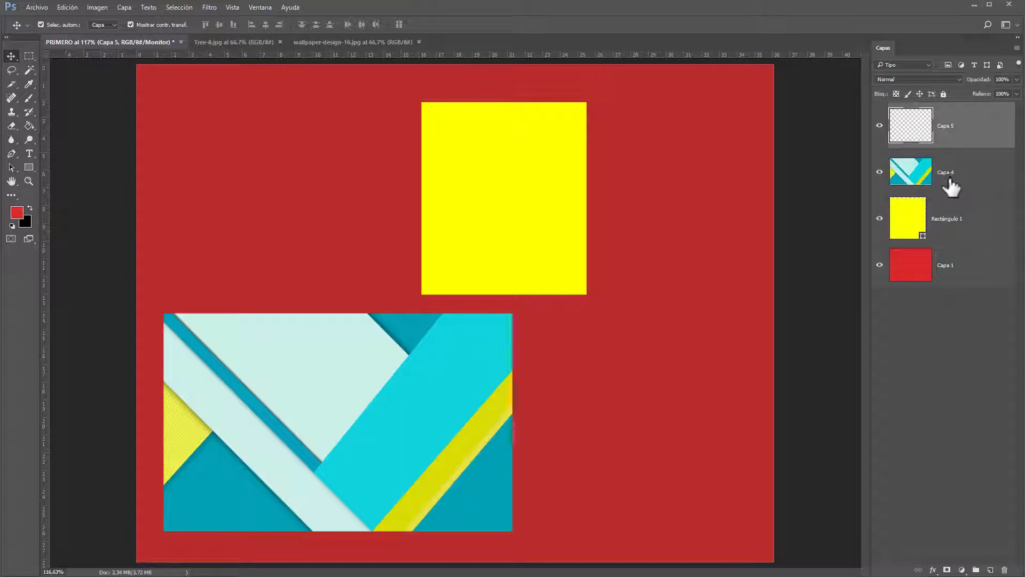
click(966, 272)
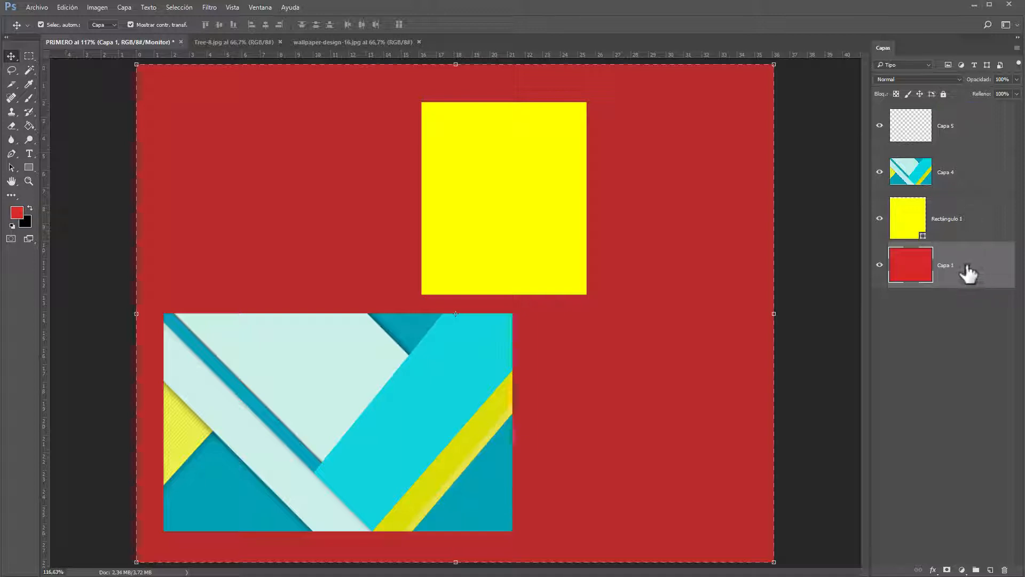
click(943, 94)
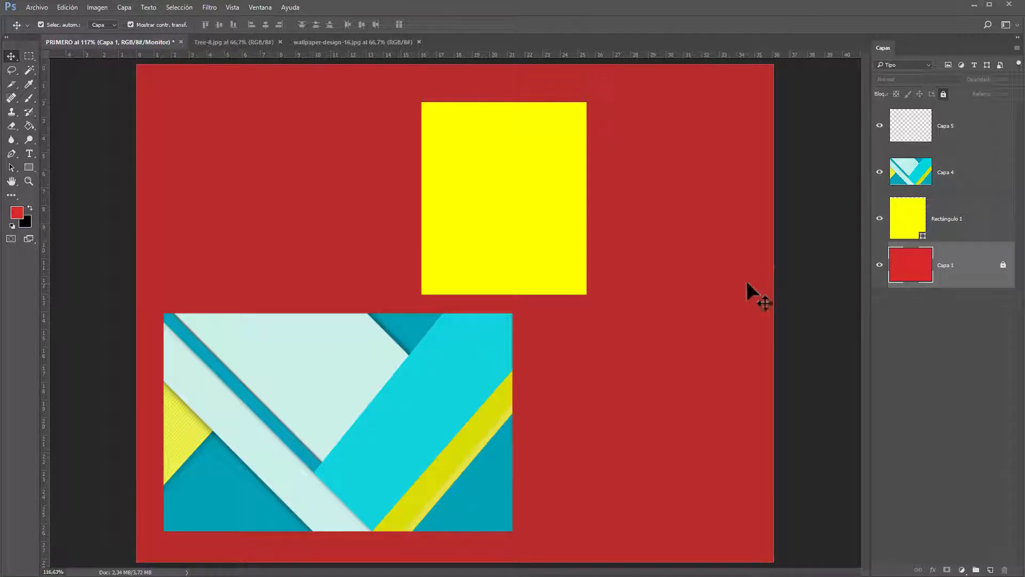
click(943, 95)
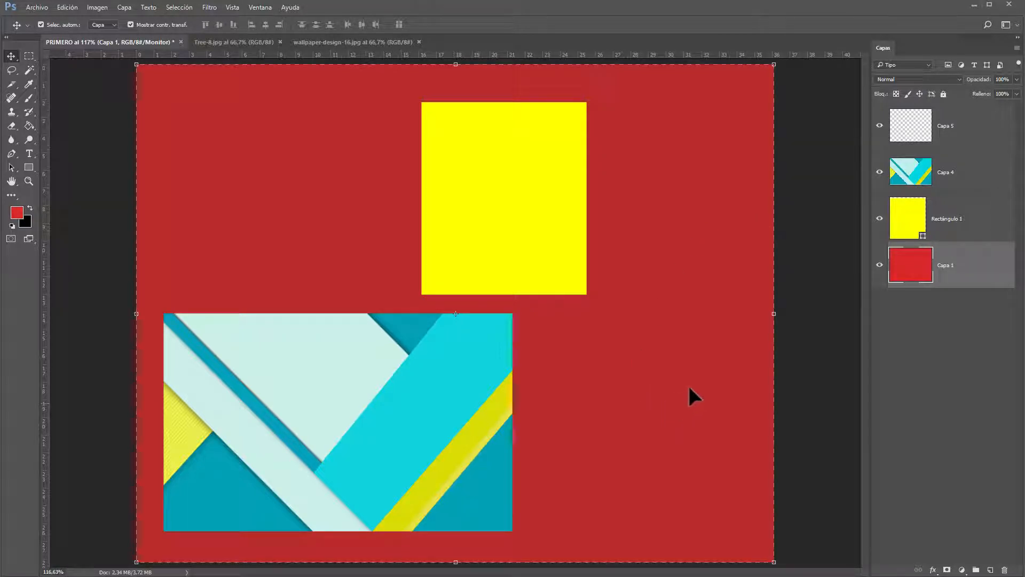
click(925, 354)
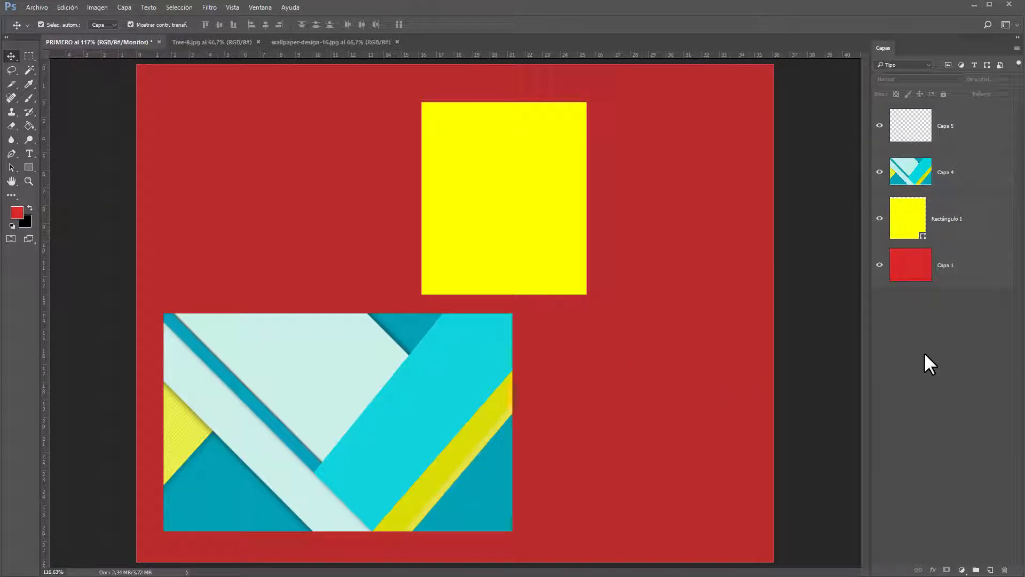
- Move the Capa 4 wallpaper image over the yellow rectangle and set its opacity to 75%
click(952, 186)
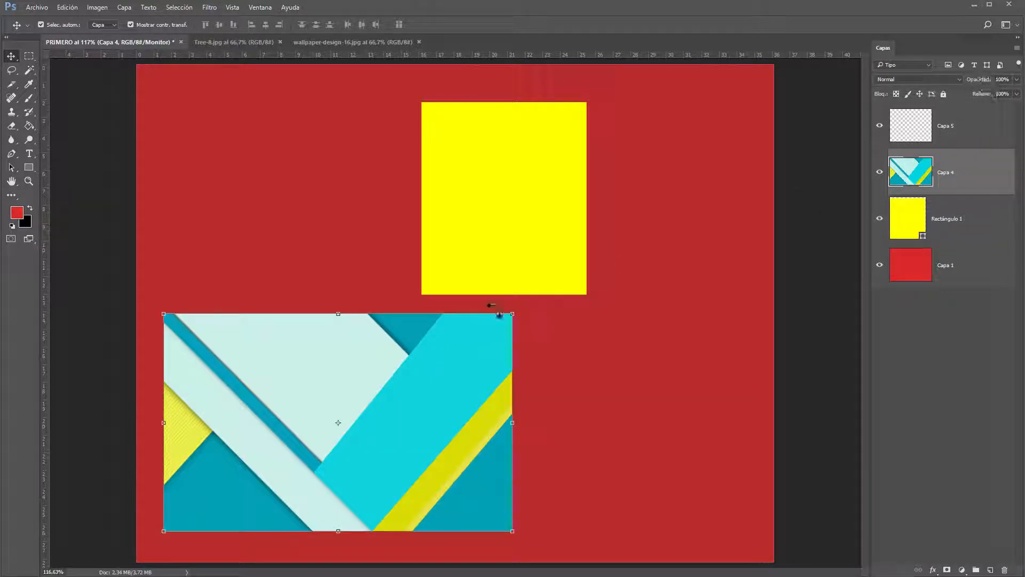
drag(472, 362, 627, 170)
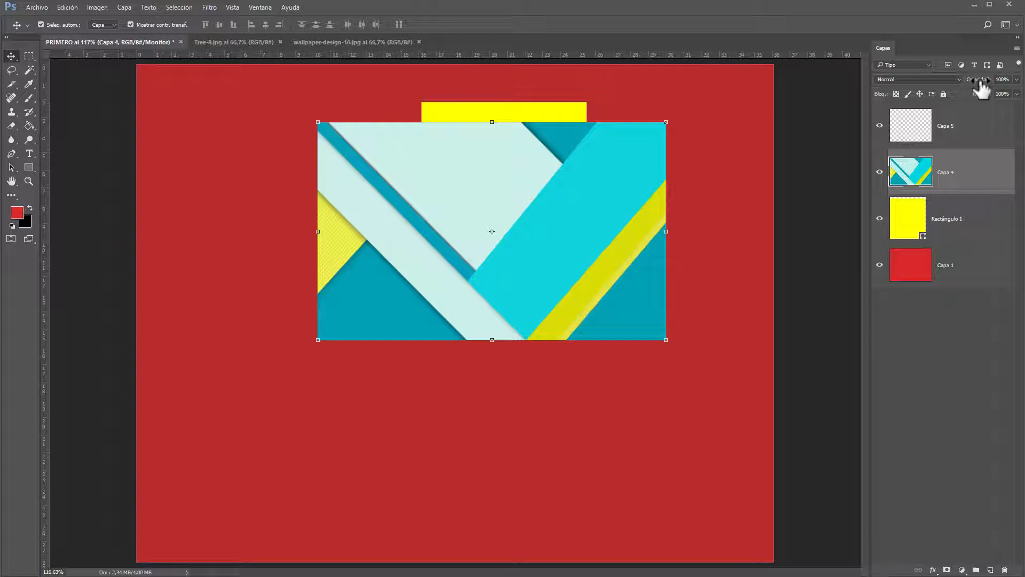
mouse_move(980, 86)
mouse_down()
mouse_move(932, 87)
mouse_move(996, 85)
mouse_up()
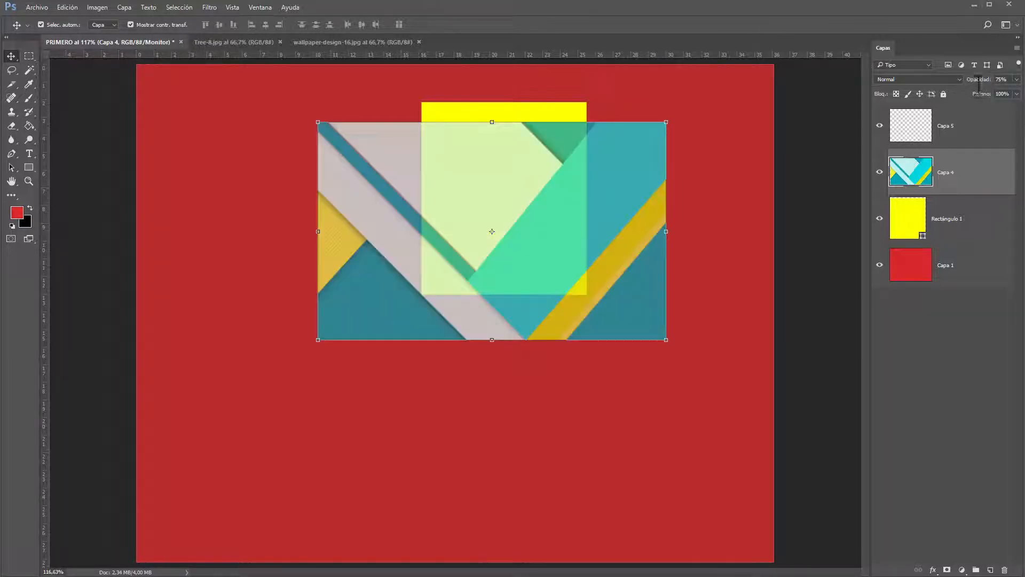
drag(623, 160, 635, 125)
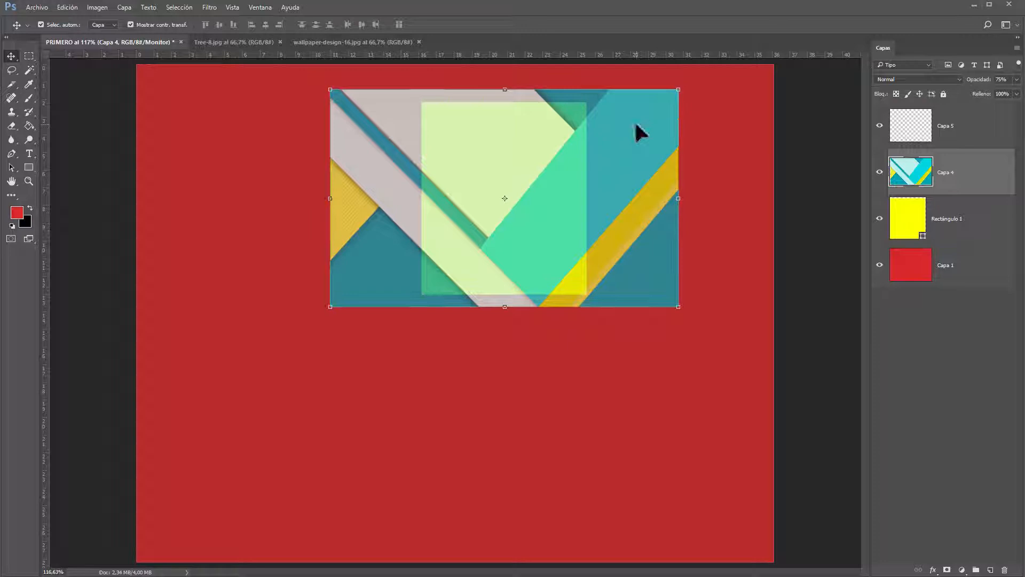
- Select Rectángulo 1 together with Capa 4, clear the selection and return to Capa 4 alone
ctrl+click(955, 224)
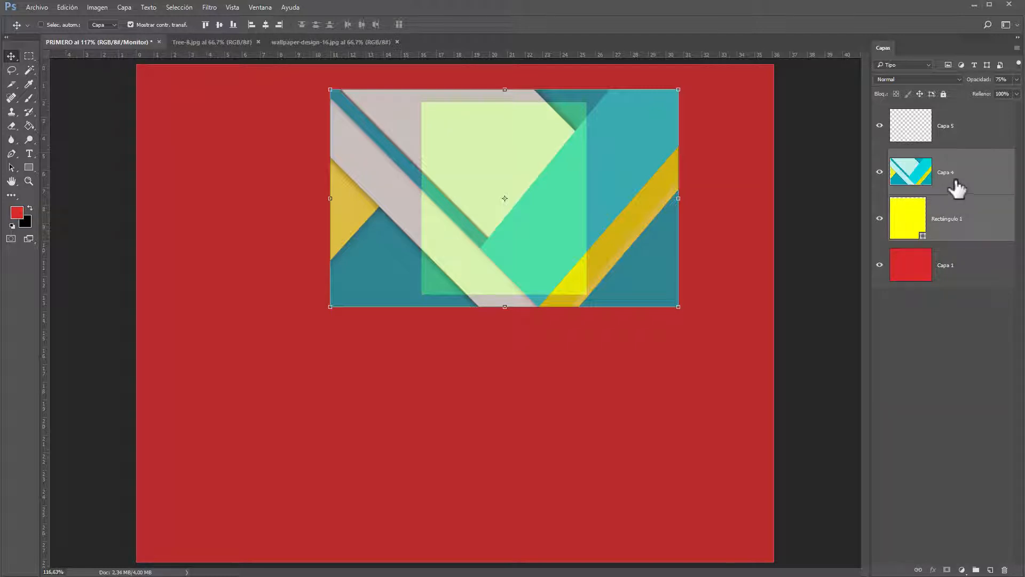
click(948, 401)
click(955, 186)
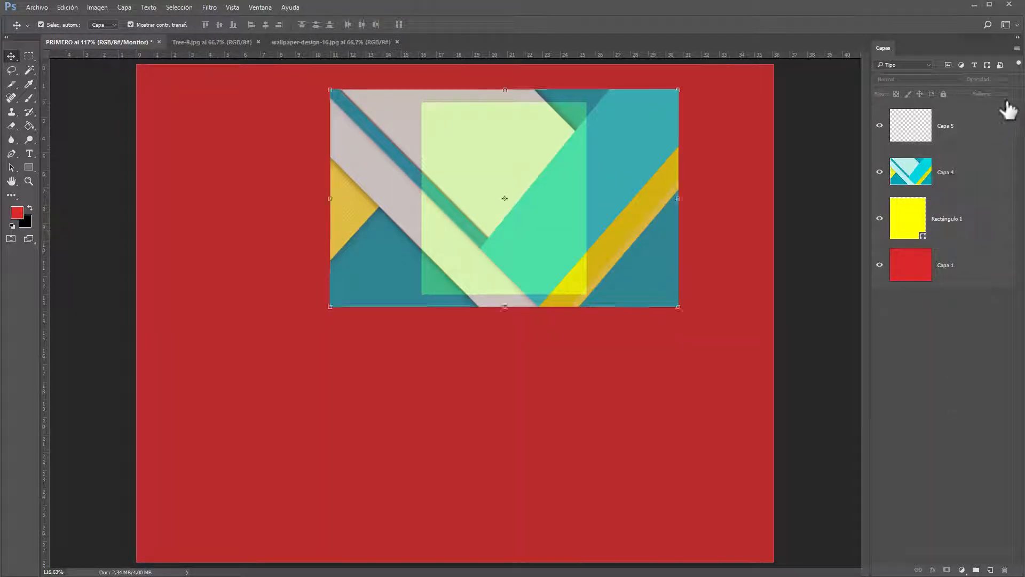
- Set the opacity of the Capa 4 wallpaper image to 100% and clear the layer selection
click(981, 86)
drag(979, 82, 997, 82)
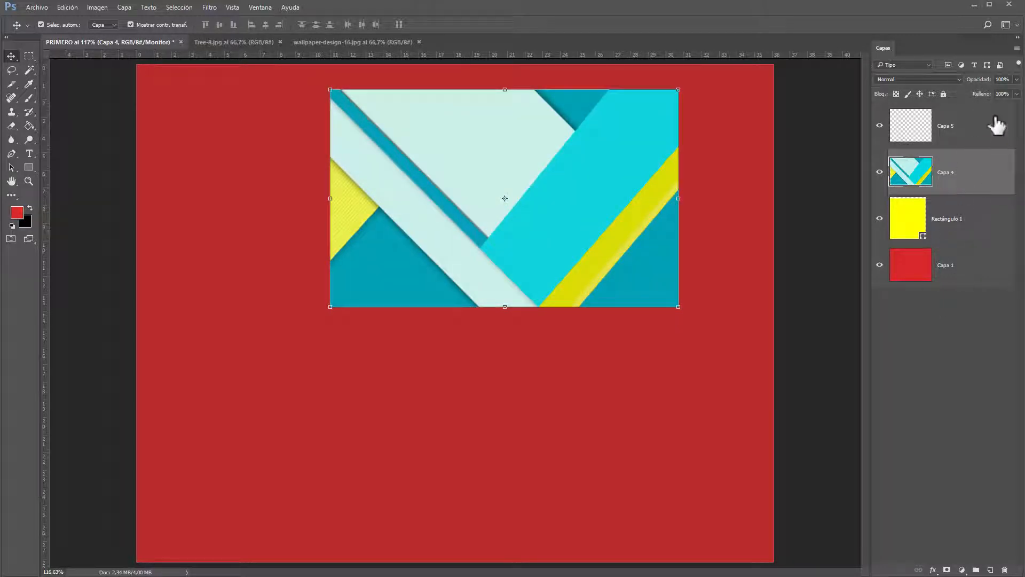
click(954, 393)
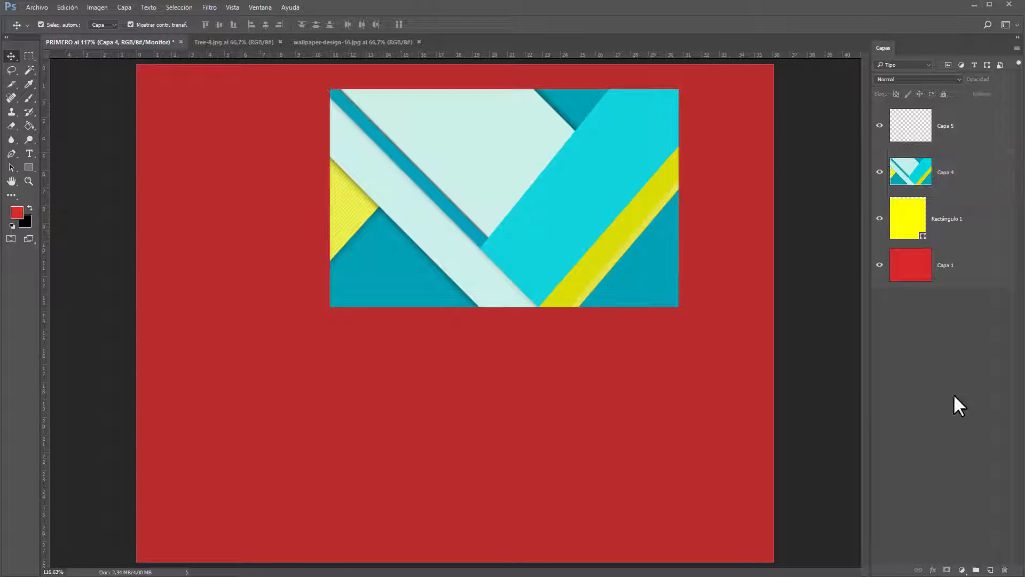
- Activate the Rectangle tool and lock all attributes of the red Capa 1 layer
click(29, 167)
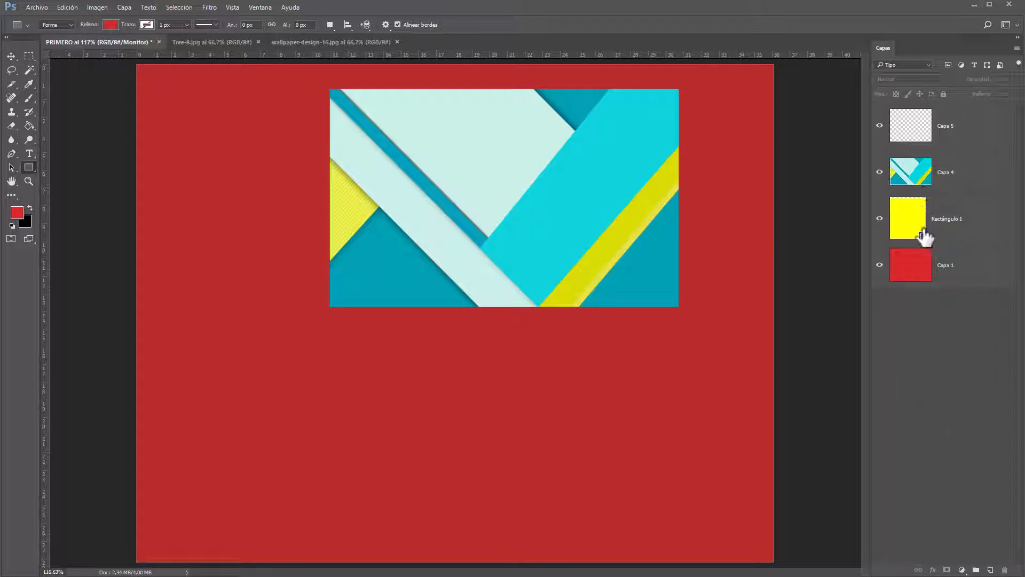
drag(948, 183, 970, 167)
click(950, 269)
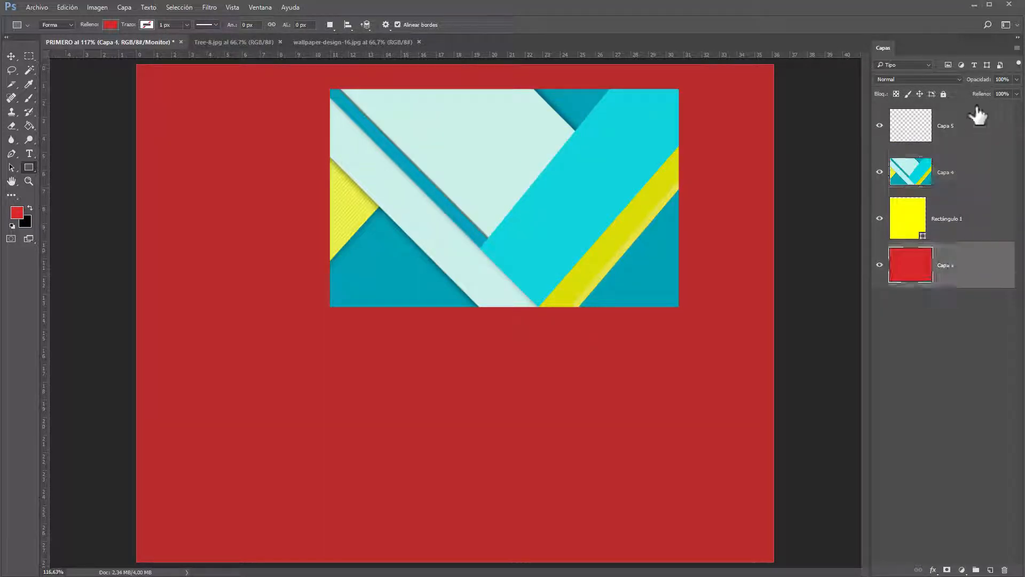
click(944, 94)
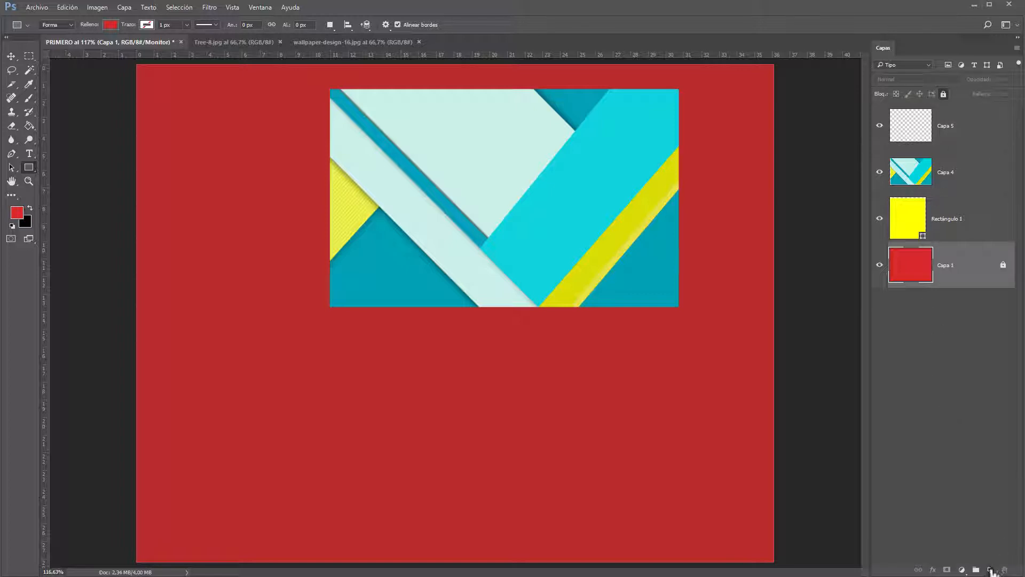
- Add an empty layer directly above Capa 1 and delete it, suppressing future delete confirmations, with no layer left selected
click(991, 571)
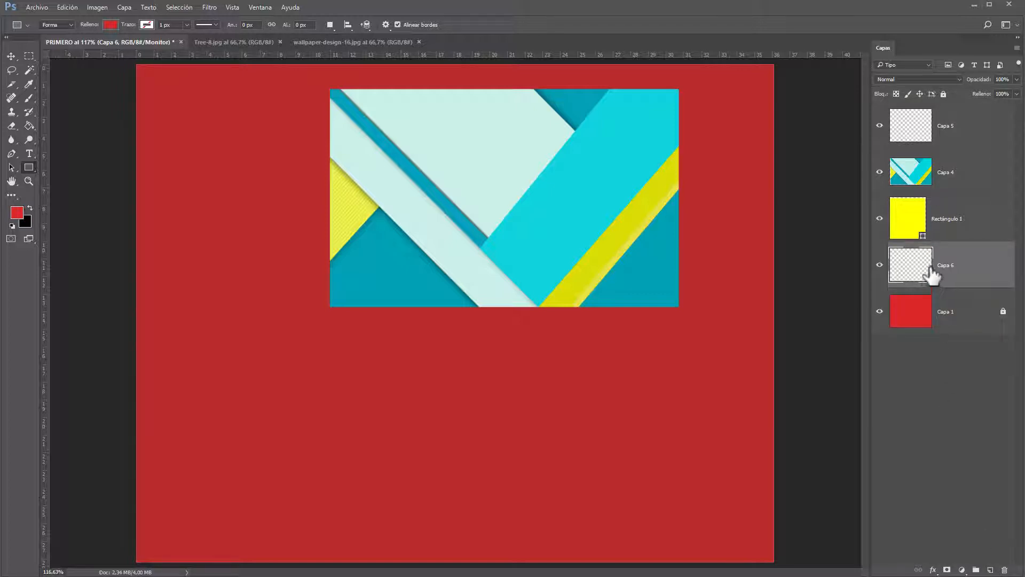
click(1005, 570)
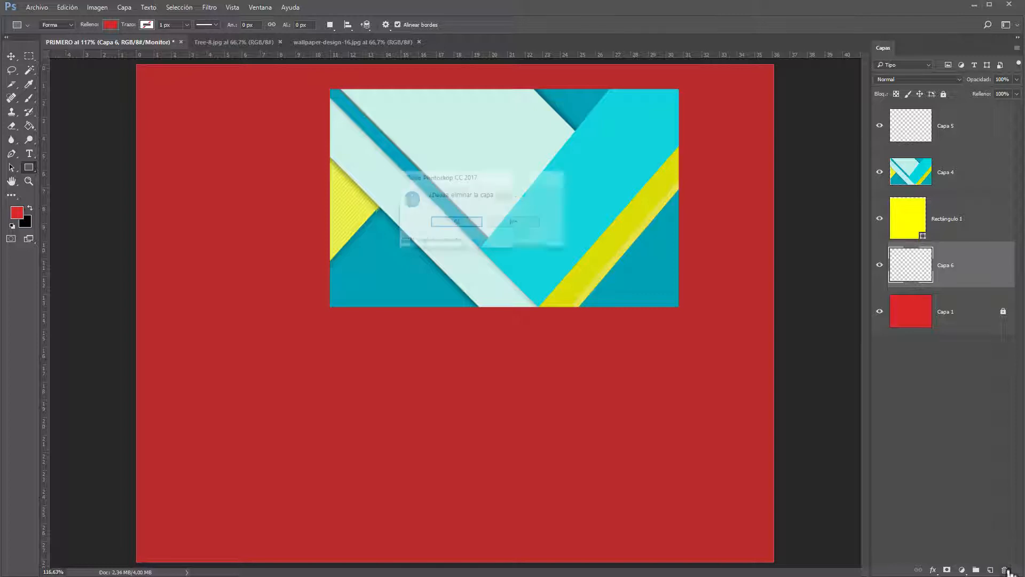
click(443, 239)
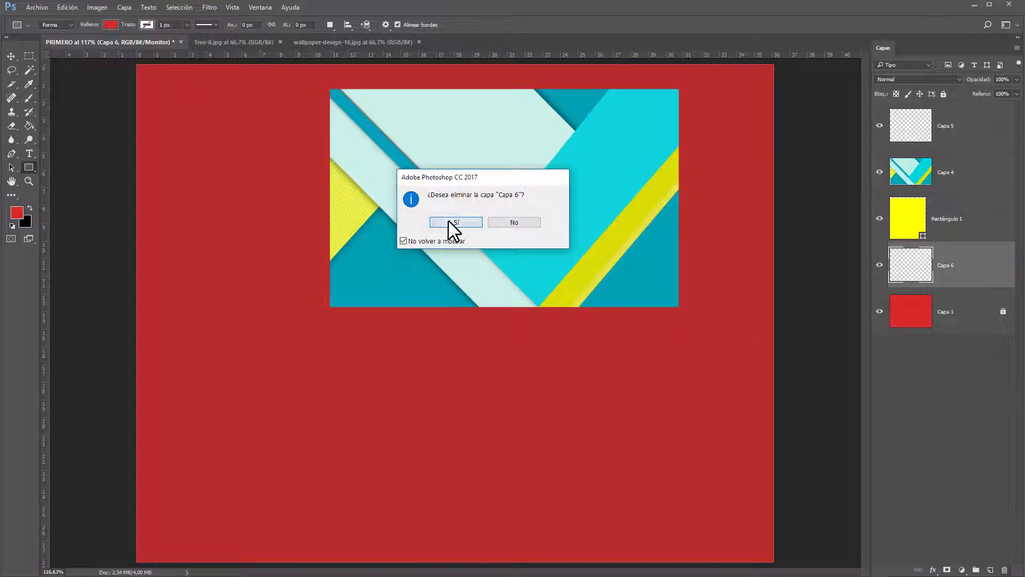
click(449, 222)
click(950, 387)
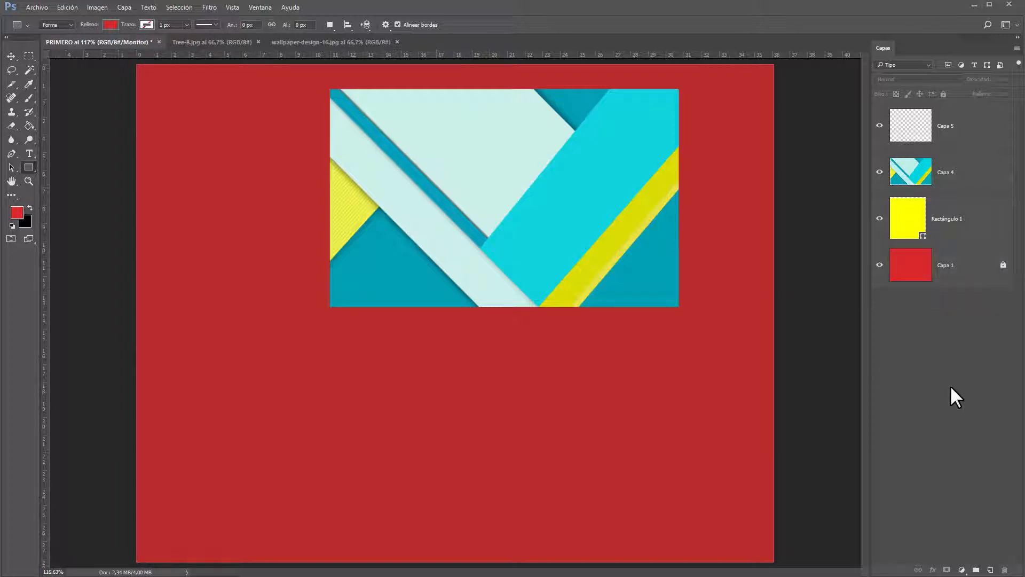
click(944, 227)
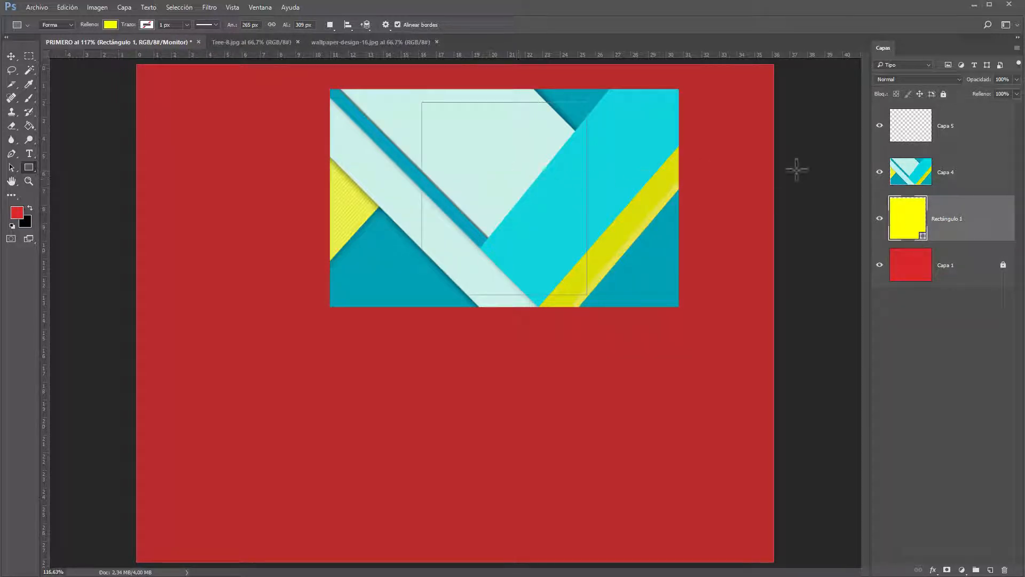
click(959, 178)
drag(610, 160, 658, 225)
key(ctrl+z)
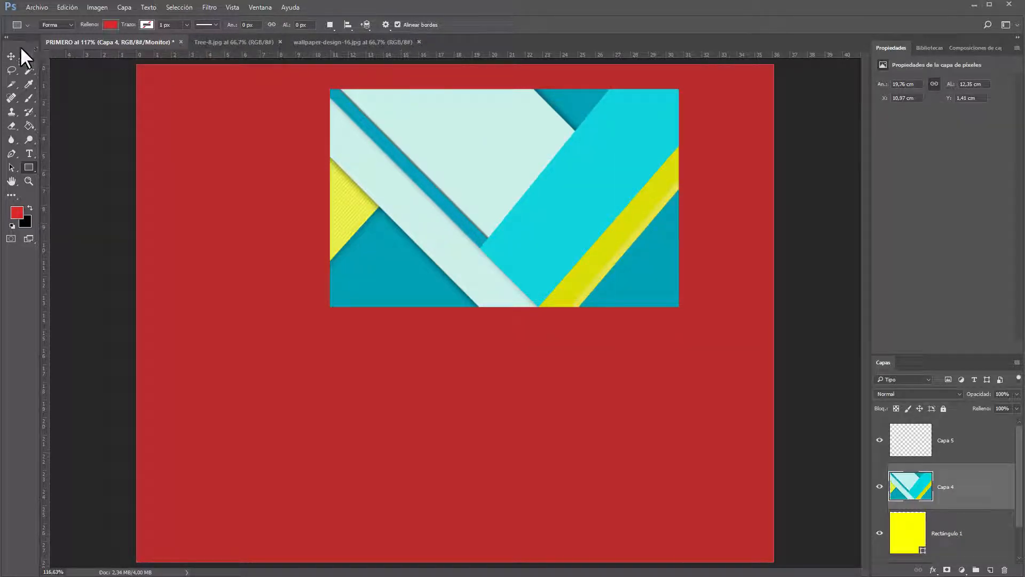
- Move the Capa 4 wallpaper image to about X 4.2 cm, Y 9.42 cm, overlapping the lower part of the yellow rectangle
click(11, 55)
drag(591, 160, 557, 315)
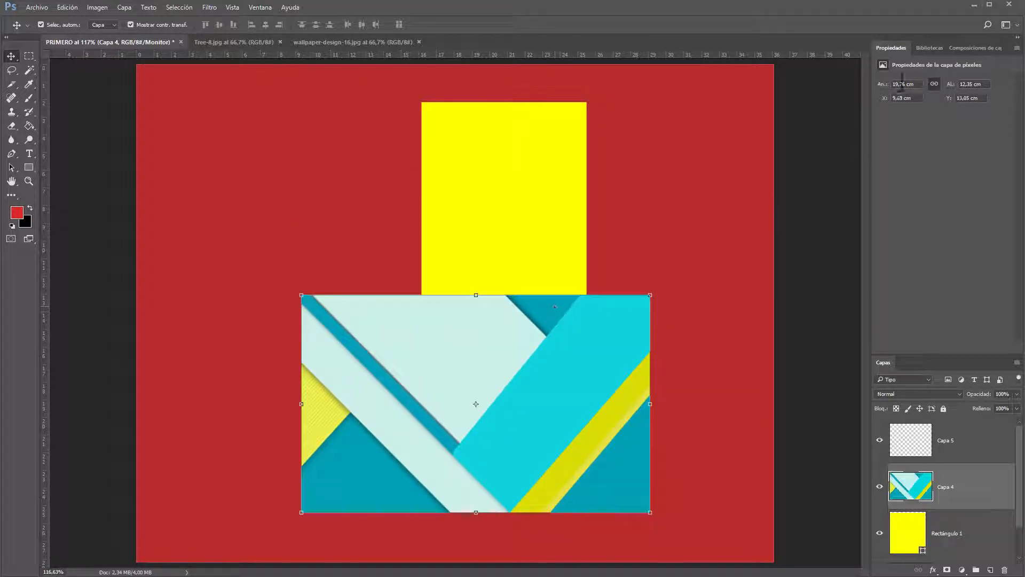
drag(468, 328, 375, 266)
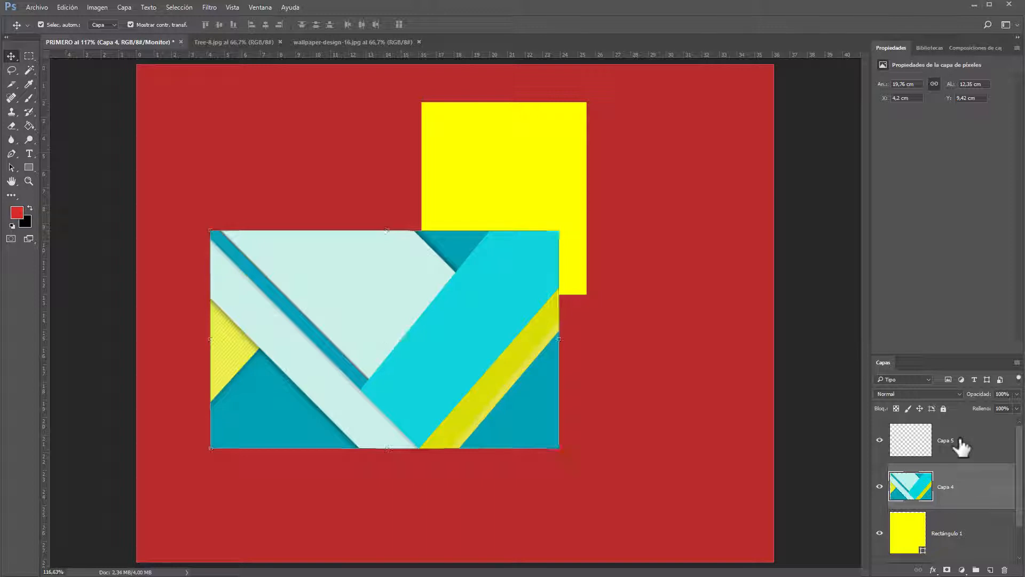
- Alternate the active layer between Capa 5 and Capa 4, ending on the empty Capa 5
click(957, 448)
click(956, 487)
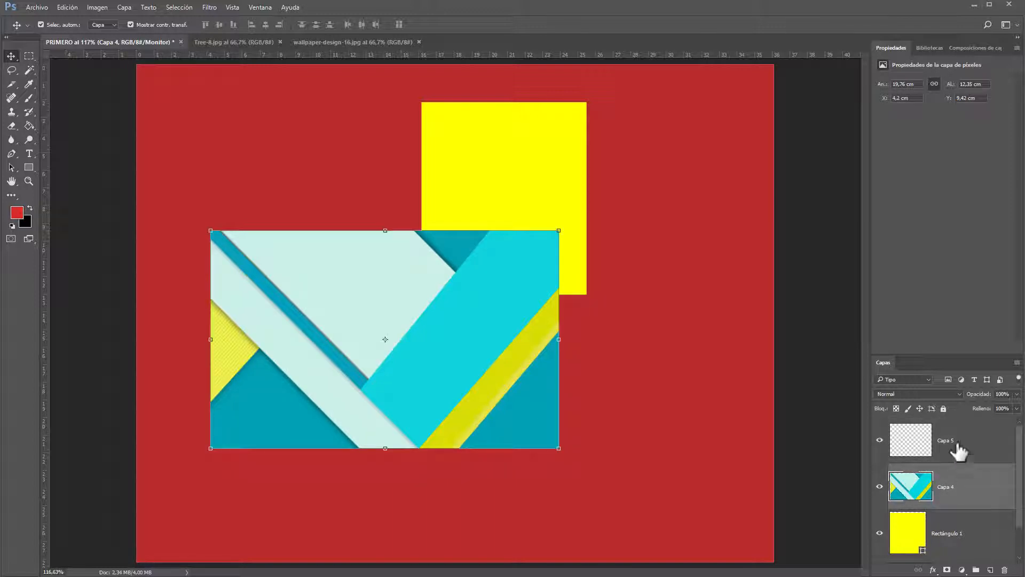
click(955, 451)
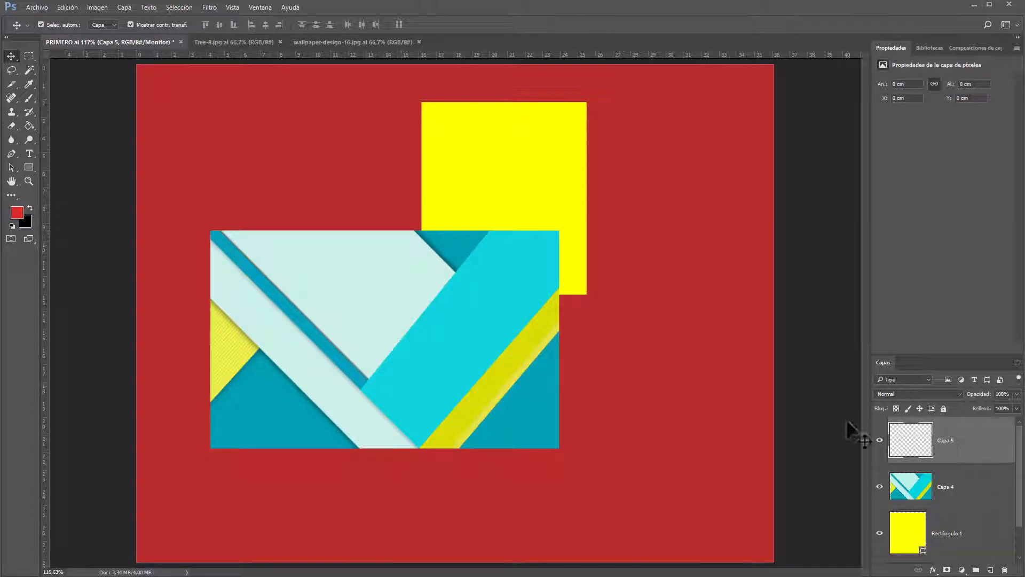
click(957, 494)
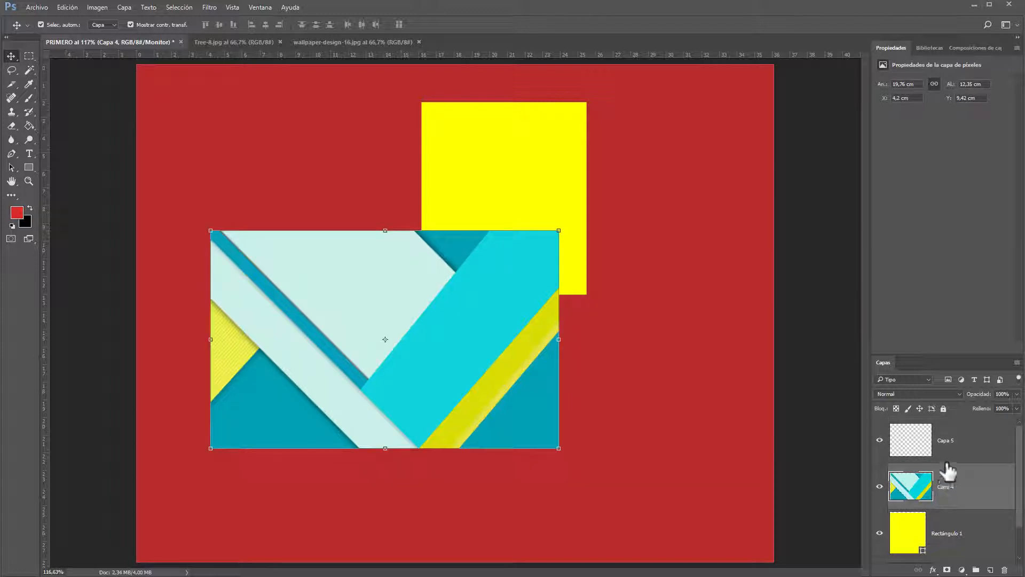
click(957, 452)
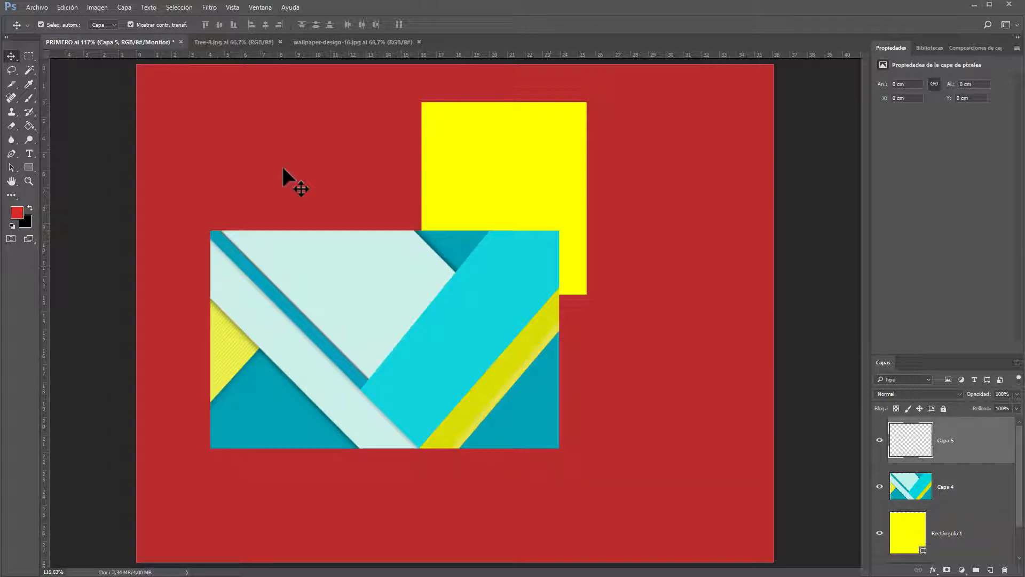
- Try a red Brush stroke on Capa 5 across the wallpaper image and undo it
click(30, 97)
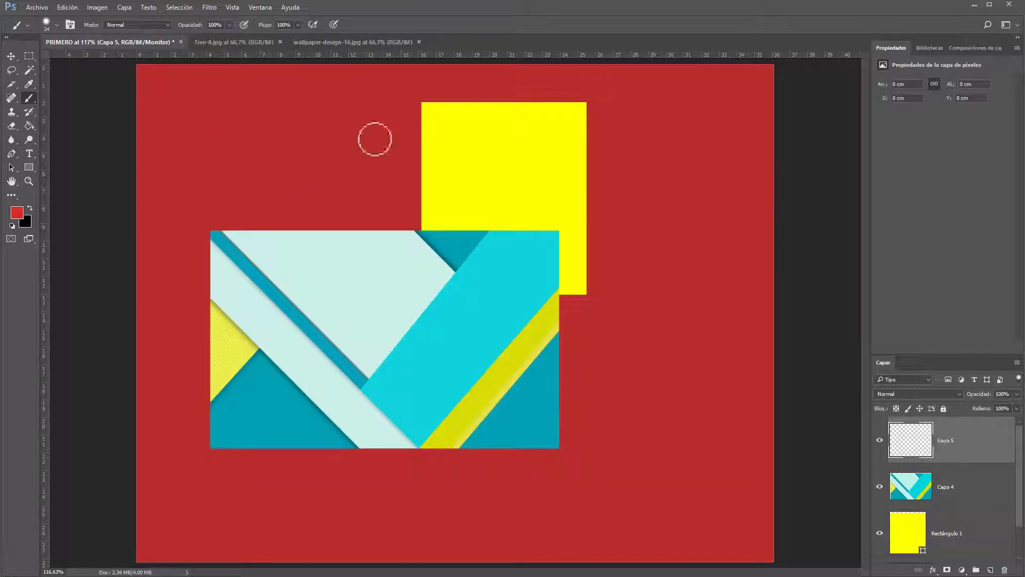
mouse_move(303, 229)
mouse_down()
mouse_move(346, 290)
mouse_move(386, 311)
mouse_move(466, 263)
mouse_move(555, 325)
mouse_move(530, 355)
mouse_move(485, 363)
mouse_move(315, 341)
mouse_up()
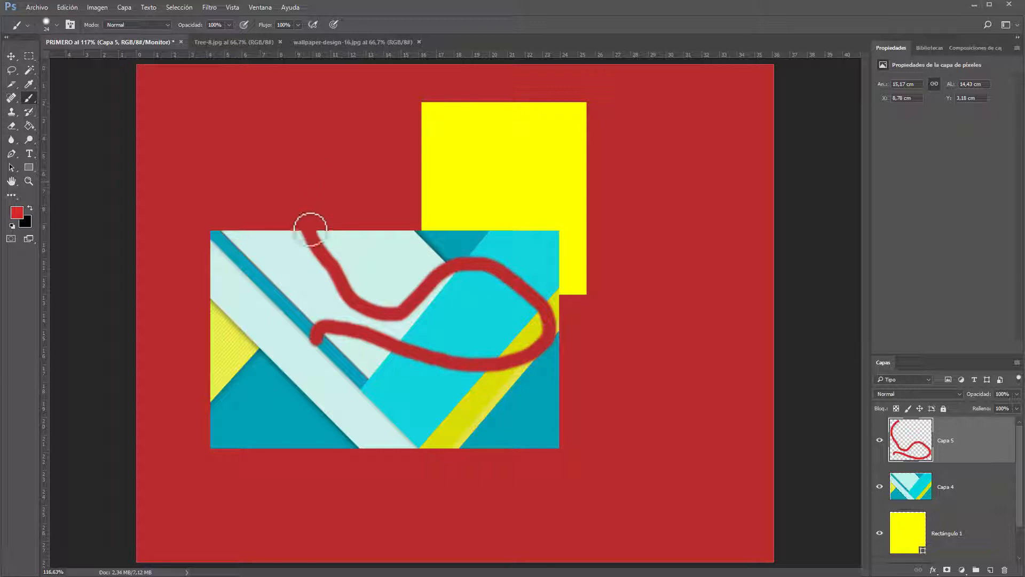
key(ctrl+z)
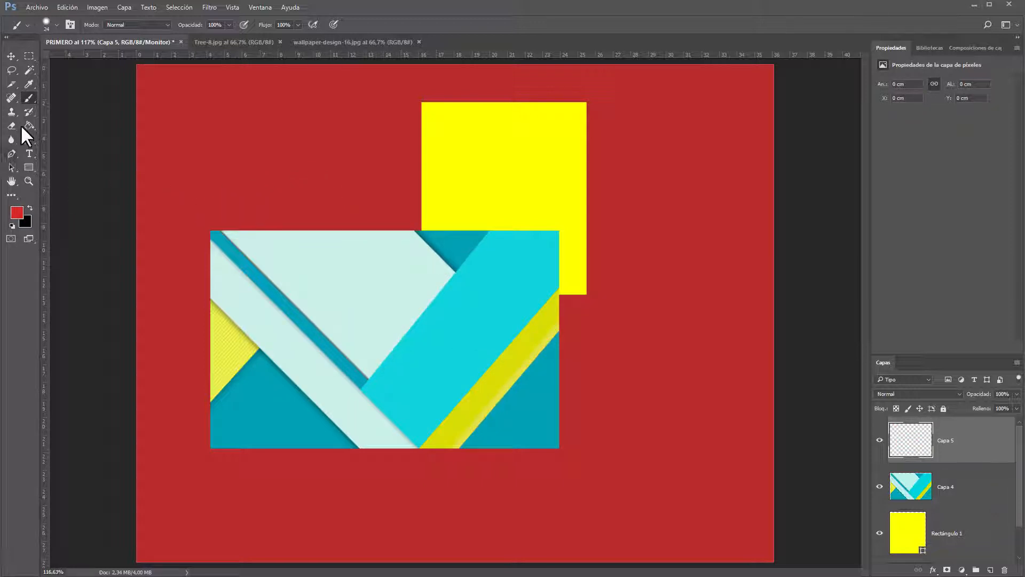
- Set the foreground colour to green 2cba72 and paint a winding Brush stroke on Capa 5, about 15.5 by 13.8 cm
click(16, 213)
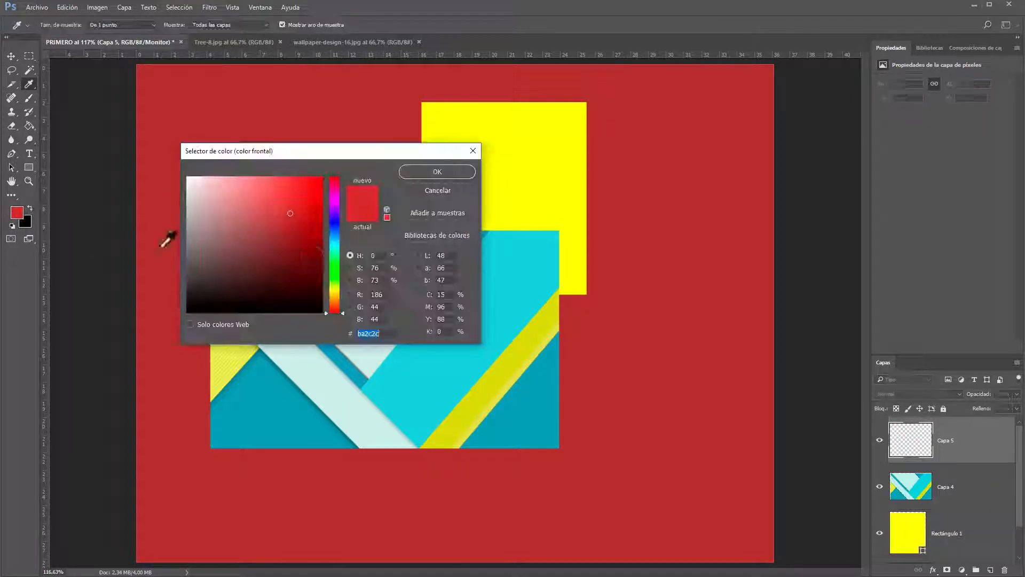
click(336, 257)
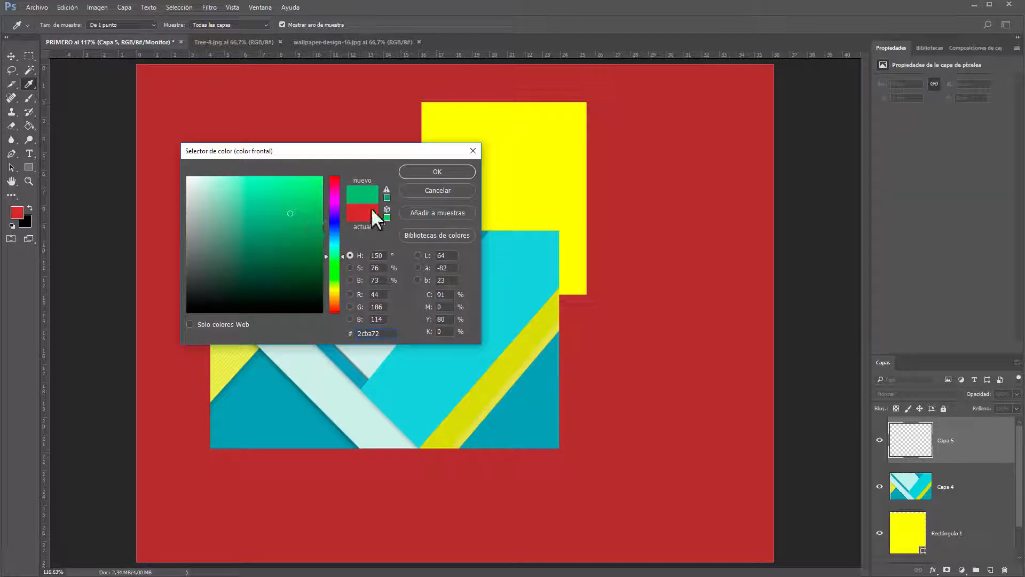
click(446, 175)
mouse_move(458, 172)
mouse_down()
mouse_move(373, 266)
mouse_move(472, 287)
mouse_move(439, 395)
mouse_up()
drag(372, 370, 243, 322)
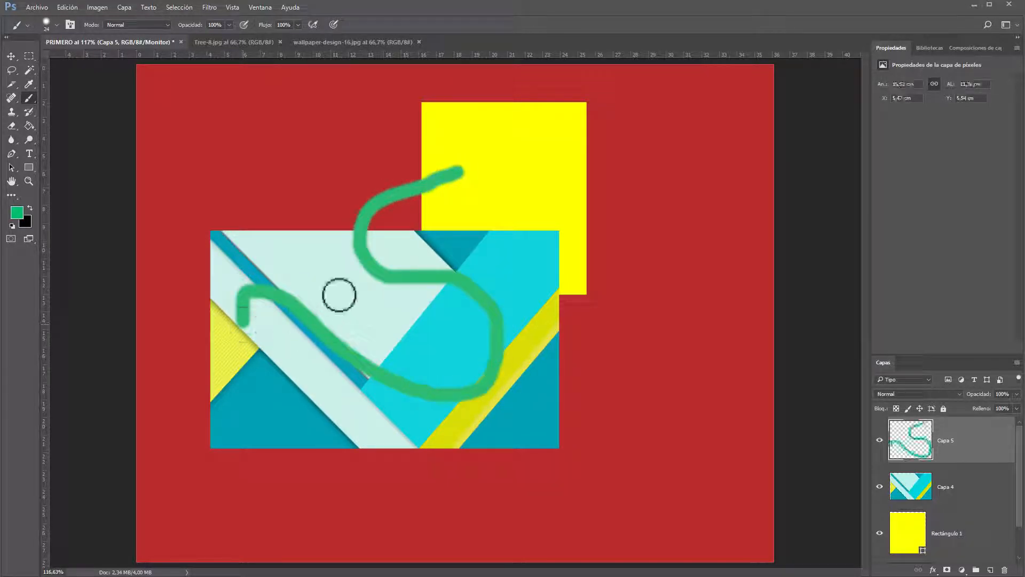
- Move the Capa 4 wallpaper image straight down beneath the green stroke, to about Y 11 cm
click(11, 56)
click(538, 395)
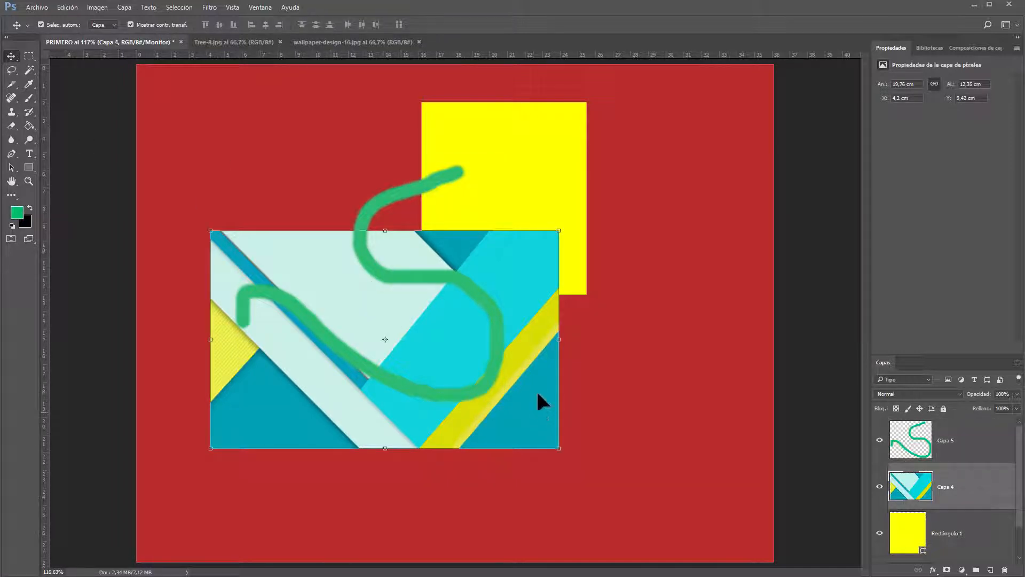
drag(543, 368, 548, 423)
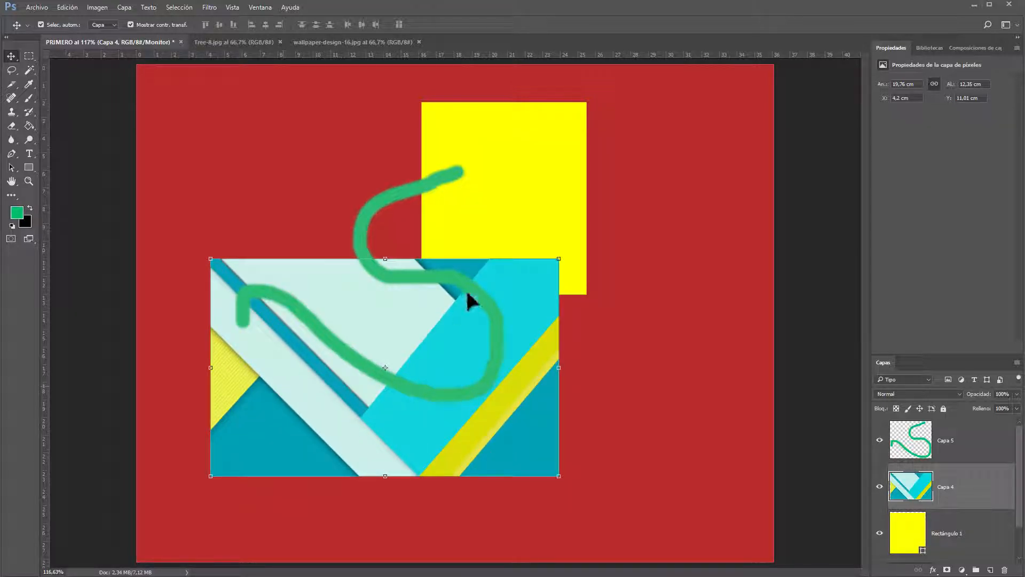
- Select the green stroke layer Capa 5, hide the Properties panel group and clear the layer selection
click(912, 439)
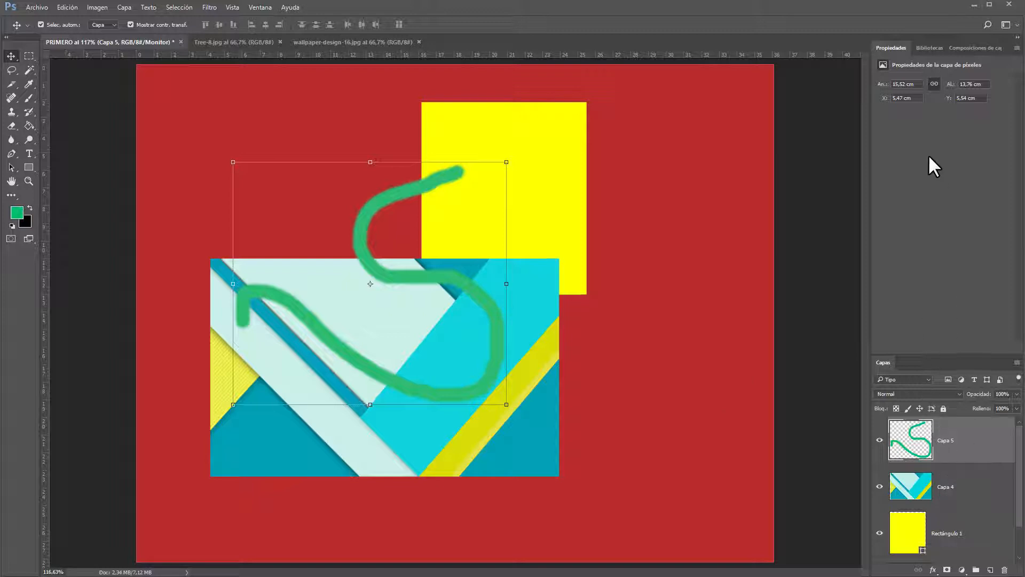
click(1023, 55)
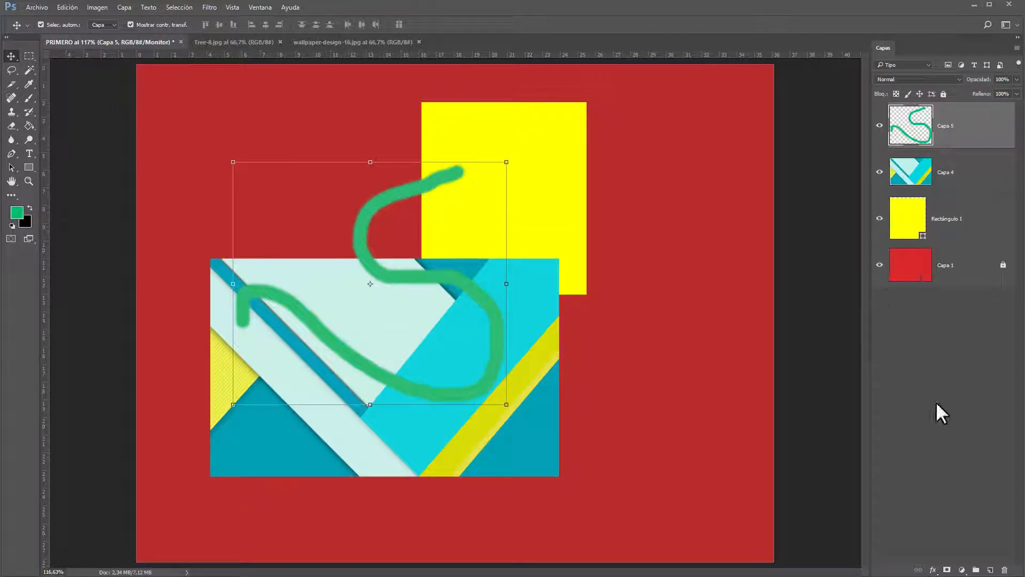
click(938, 421)
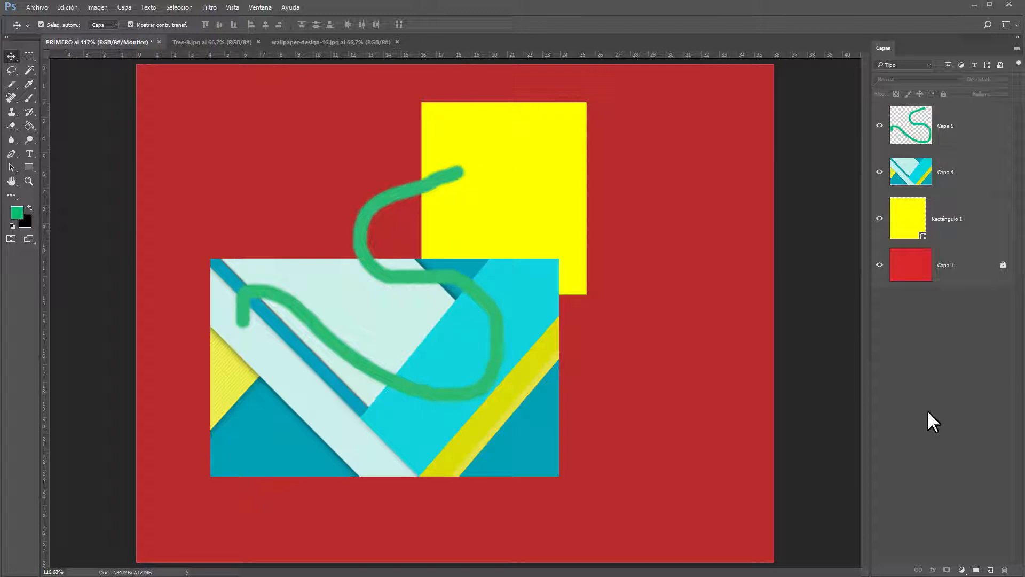
mouse_move(882, 46)
mouse_down()
mouse_move(533, 110)
mouse_move(251, 120)
mouse_move(302, 149)
mouse_move(828, 127)
mouse_move(959, 102)
mouse_move(1024, 108)
mouse_move(1019, 100)
mouse_up()
click(258, 8)
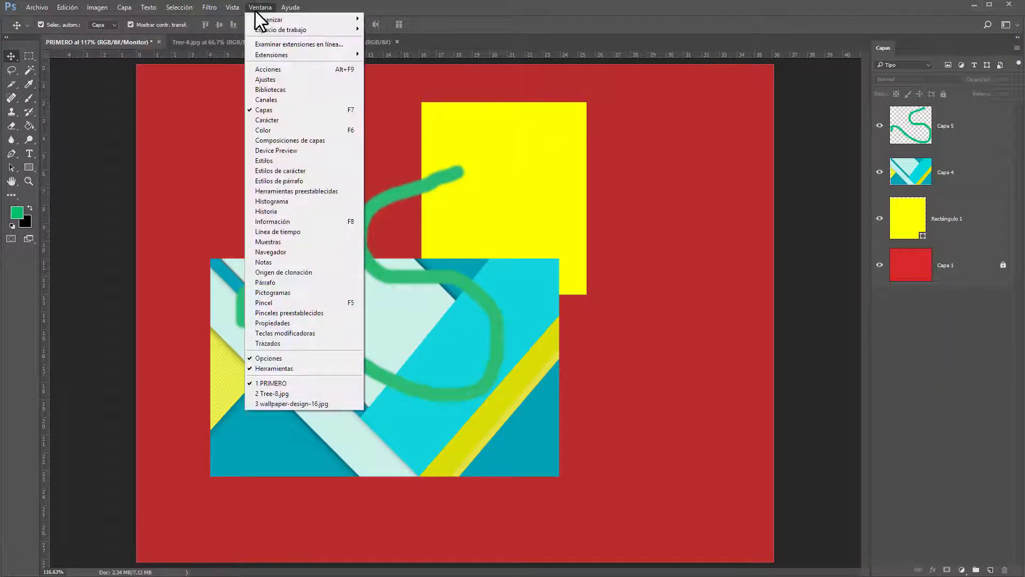
click(904, 9)
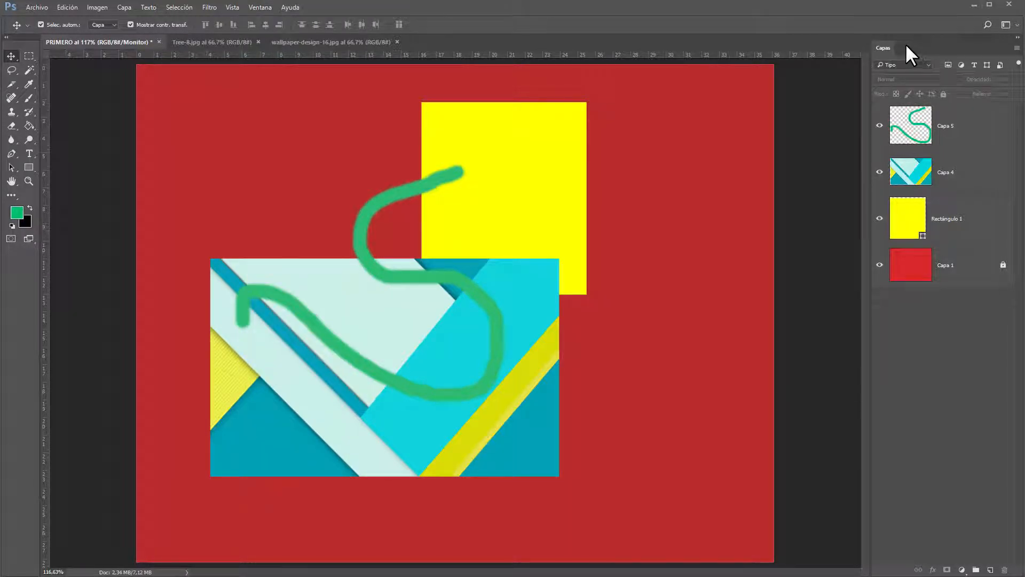
- Display the Párrafo panel beside the layers and switch its group to the Carácter settings
click(259, 7)
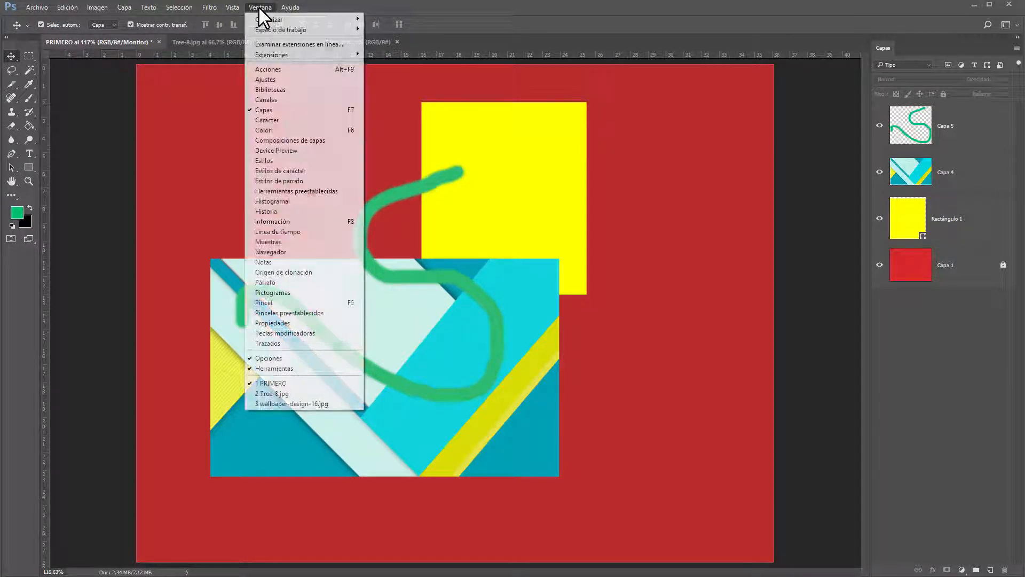
click(277, 284)
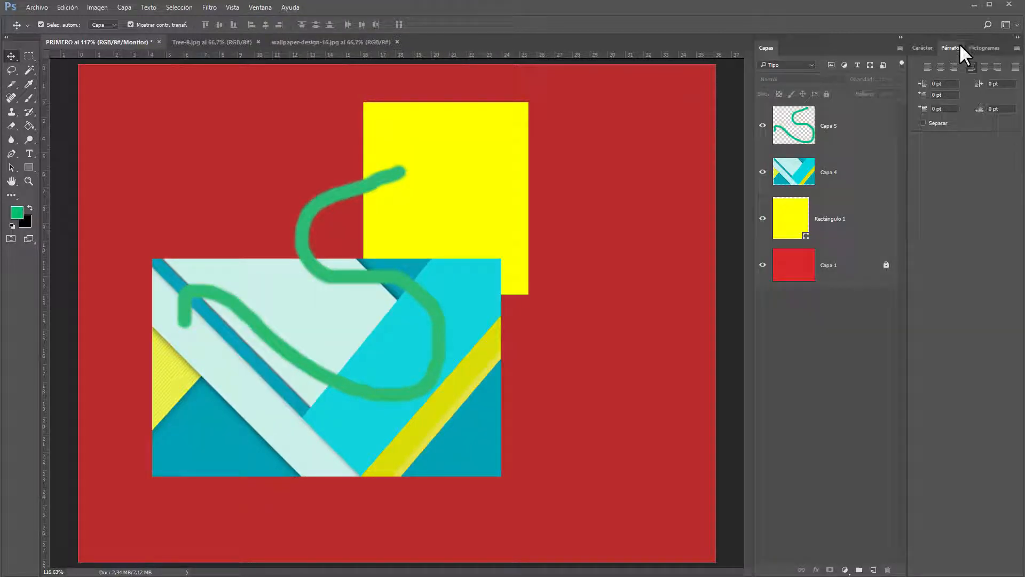
click(928, 44)
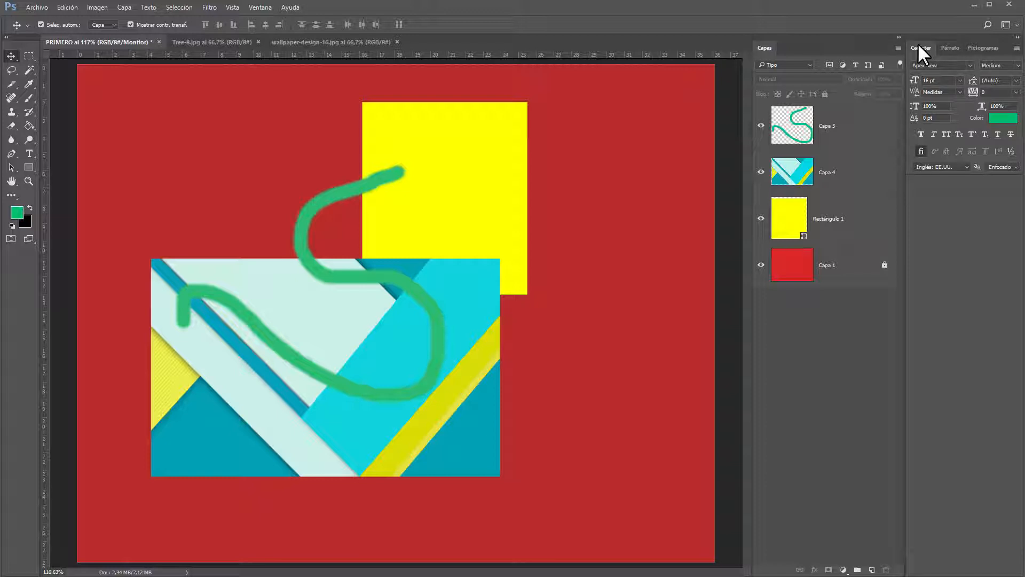
click(265, 9)
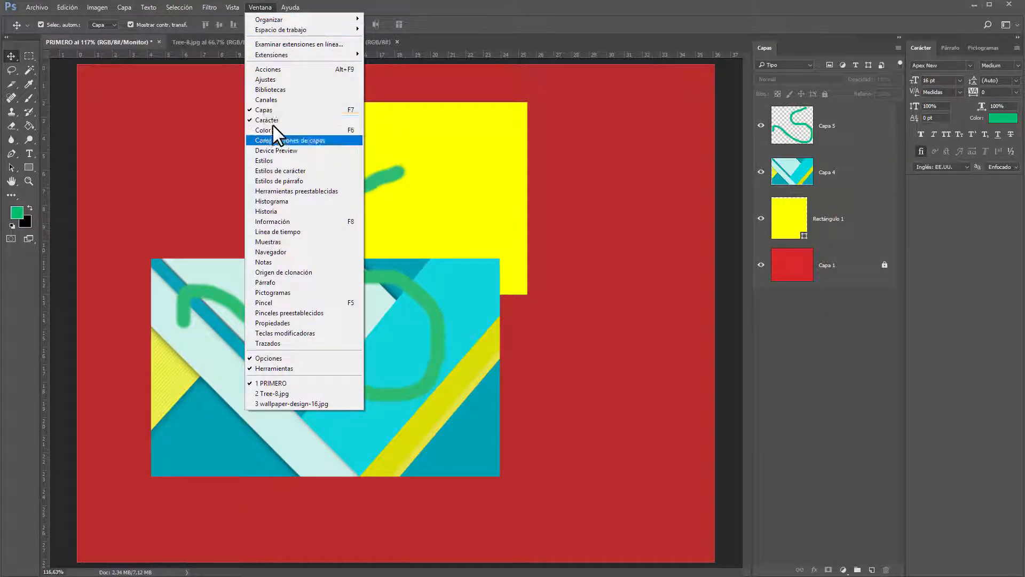
click(758, 12)
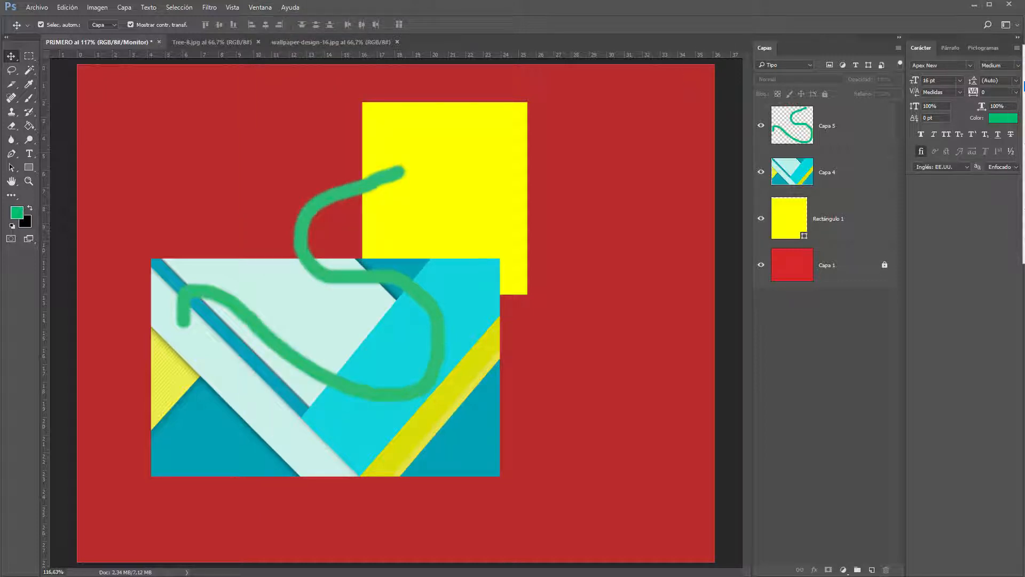
- Hide the Carácter panel group and display the Propiedades panel group beside the layers
click(1024, 258)
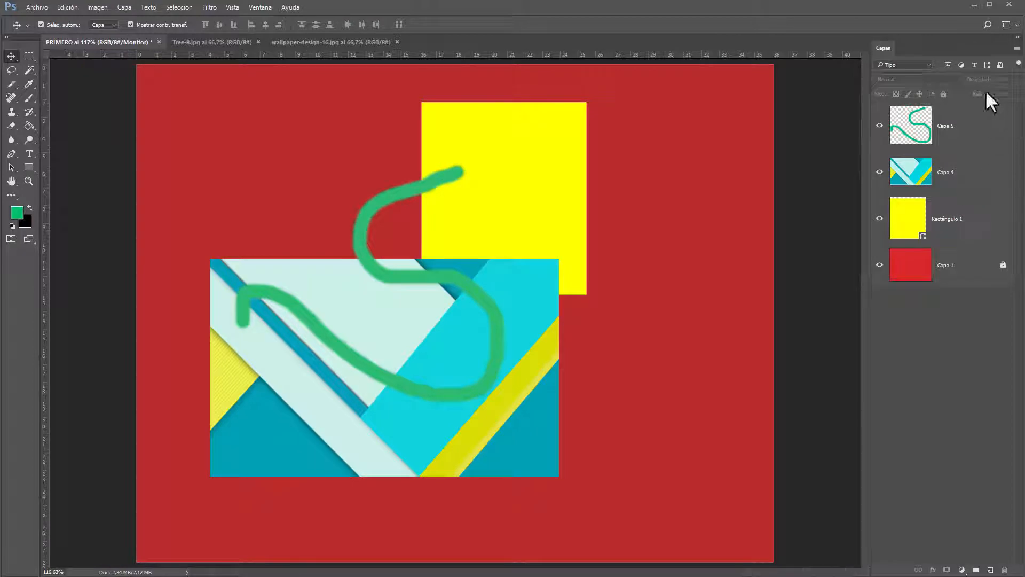
click(267, 6)
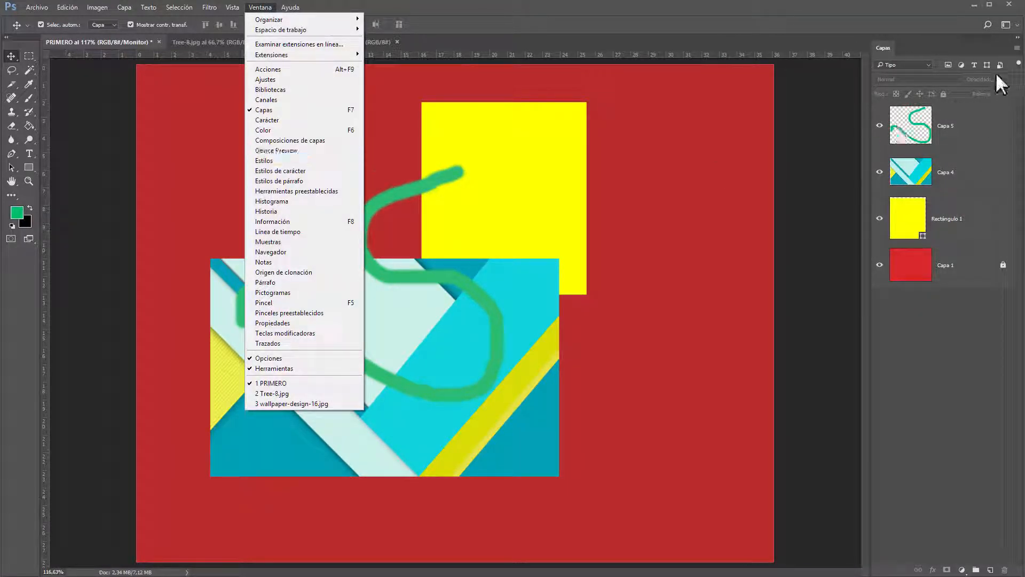
click(805, 15)
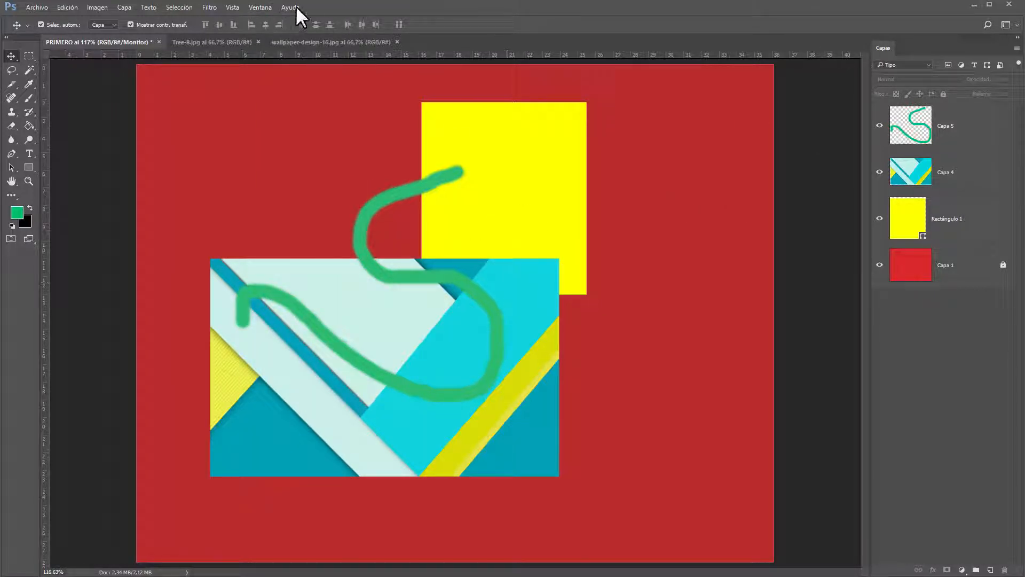
click(260, 8)
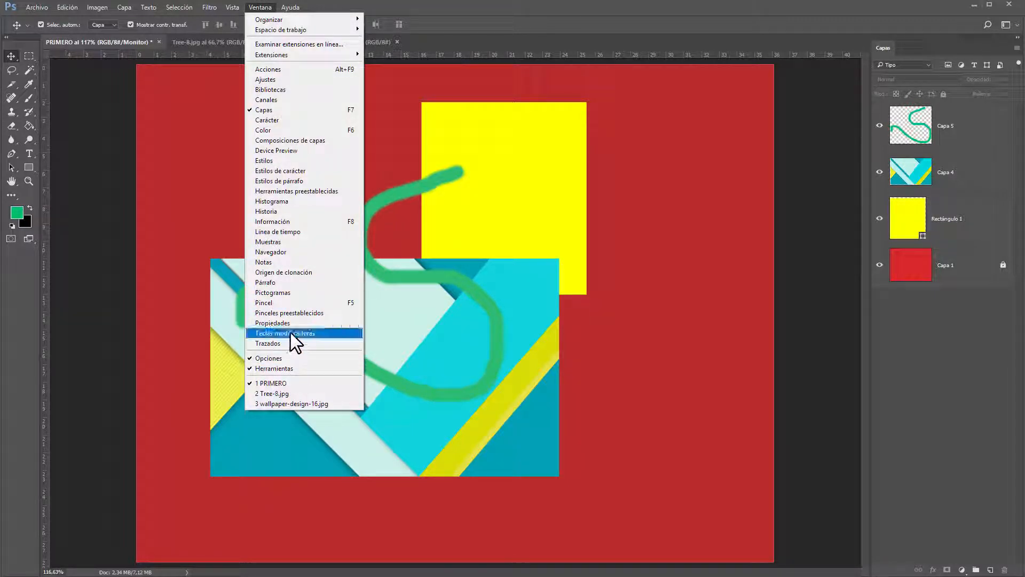
click(270, 323)
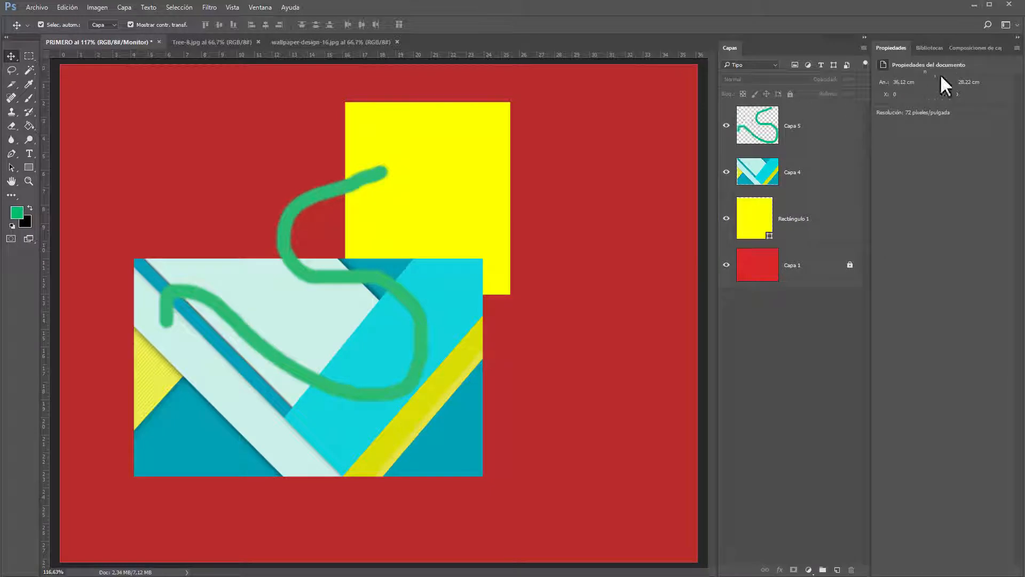
- Detach the Bibliotecas and Composiciones de capas panels from the Propiedades group and close them
click(925, 47)
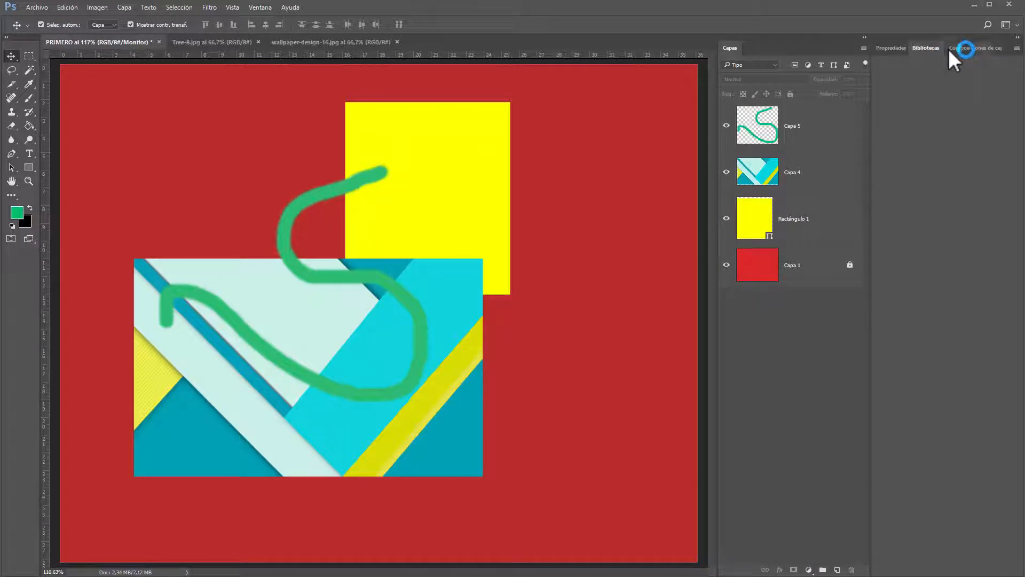
drag(929, 49, 374, 81)
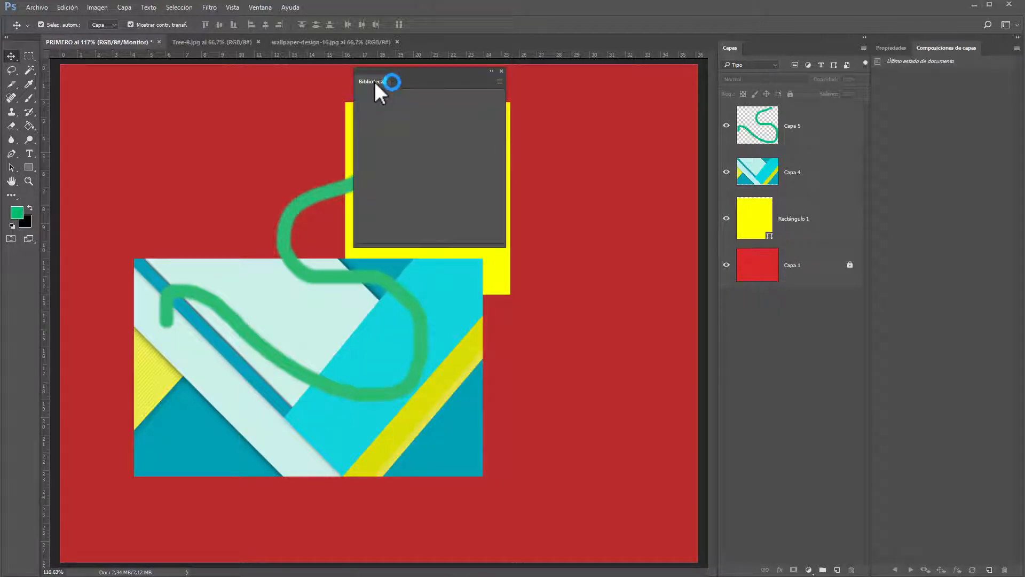
click(502, 71)
drag(949, 46, 343, 96)
click(441, 84)
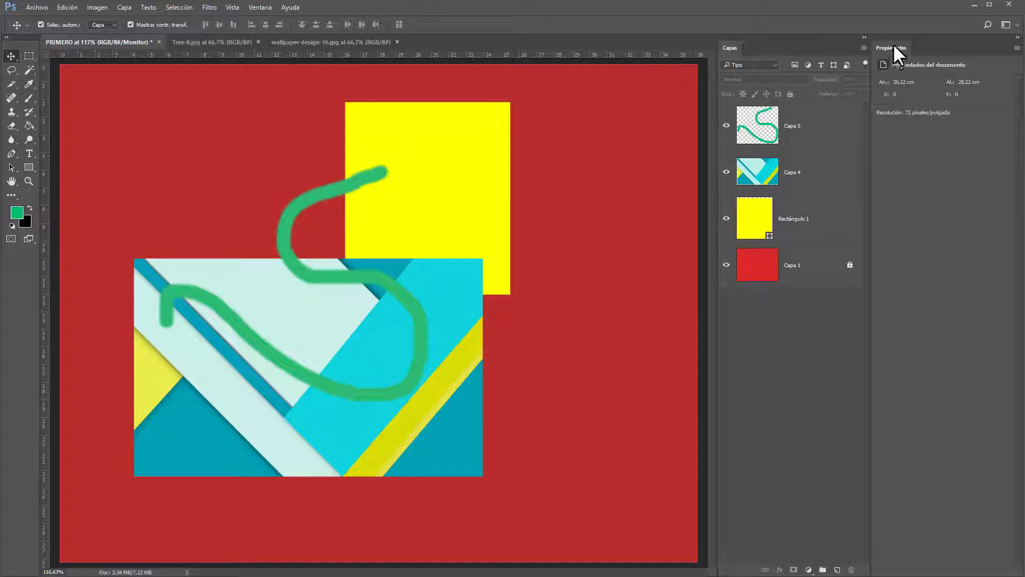
- Try the Propiedades panel grouped with Capas and dock it in its own section directly above the layers
drag(891, 47, 765, 47)
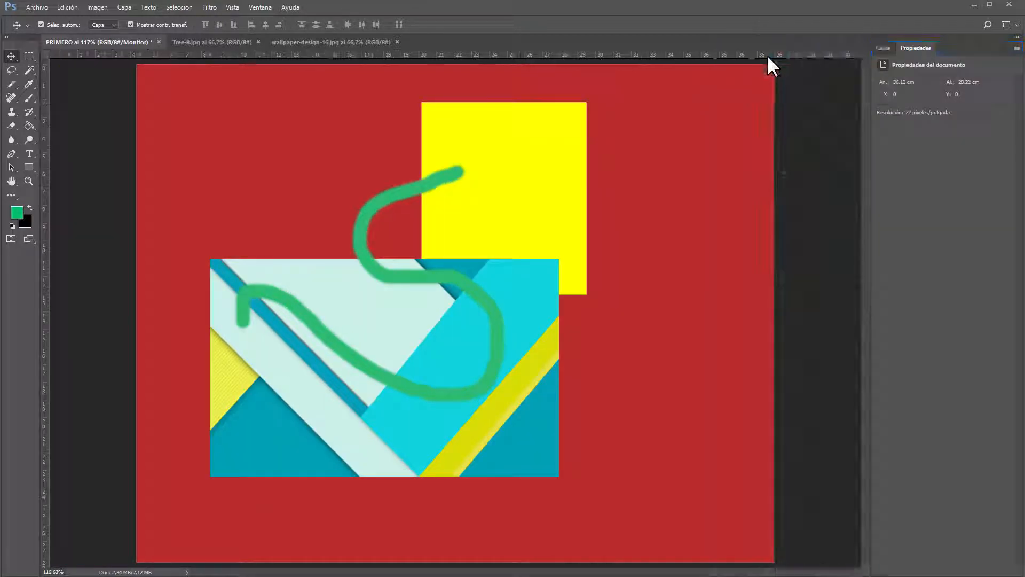
click(881, 48)
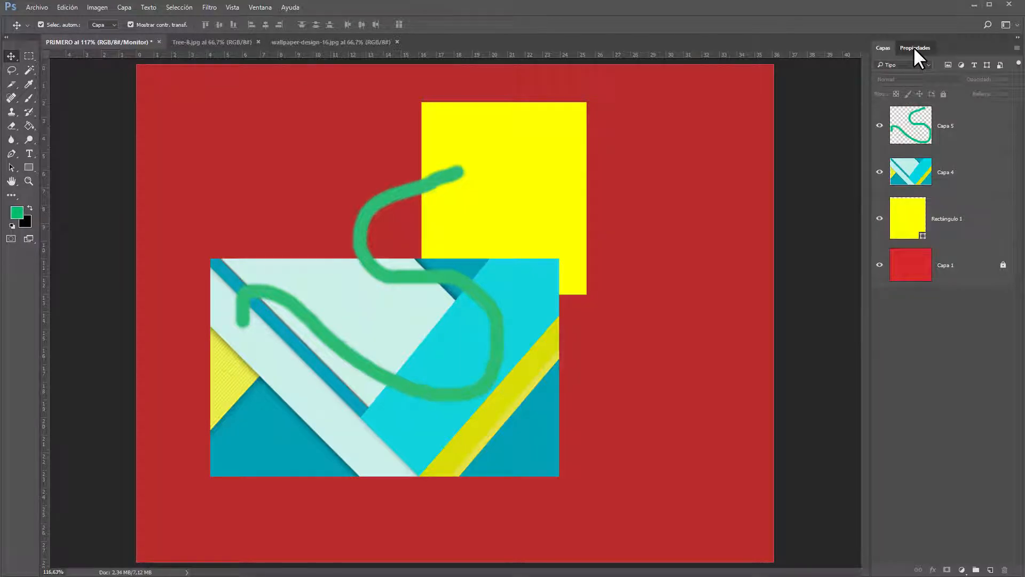
click(914, 47)
drag(915, 47, 933, 40)
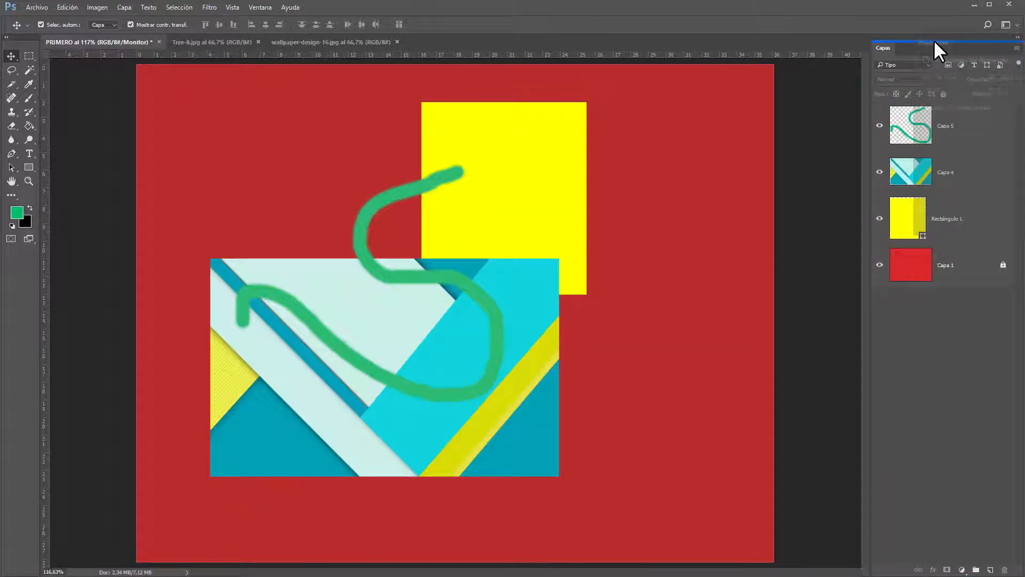
drag(934, 40, 933, 40)
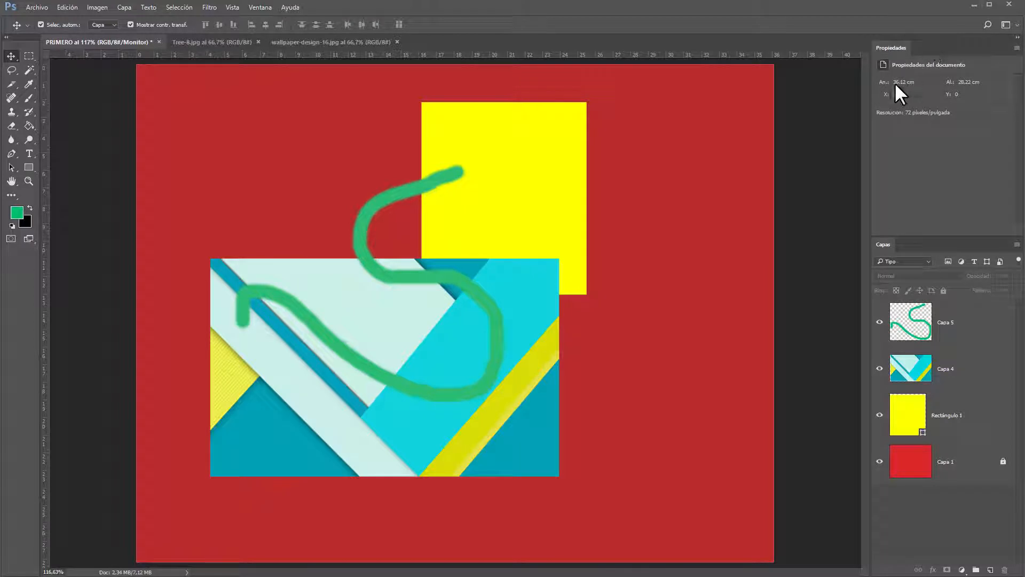
- Collapse the Propiedades panel to its title and expand it again several times
double_click(892, 47)
click(892, 47)
double_click(892, 47)
click(892, 47)
double_click(886, 45)
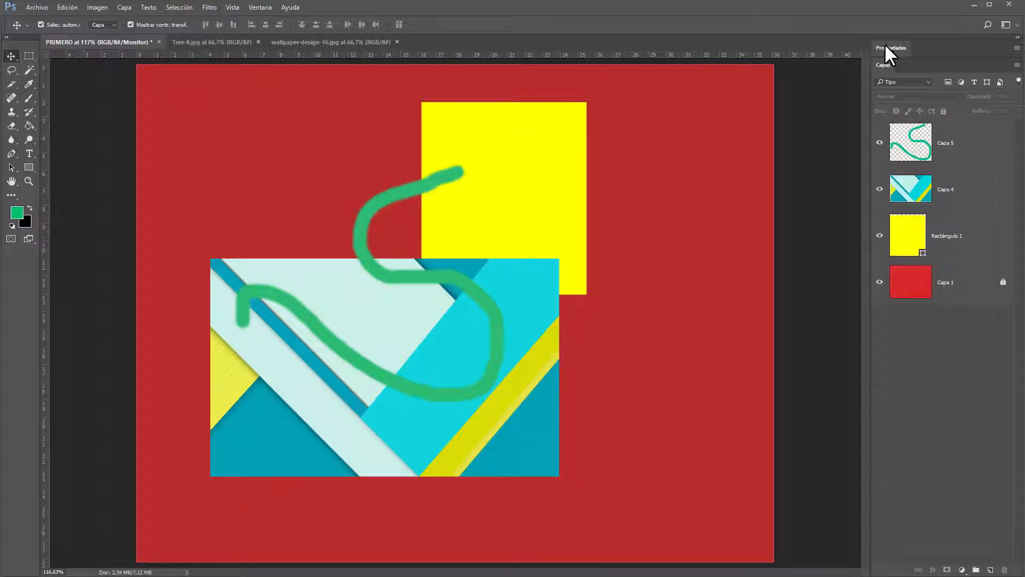
click(886, 45)
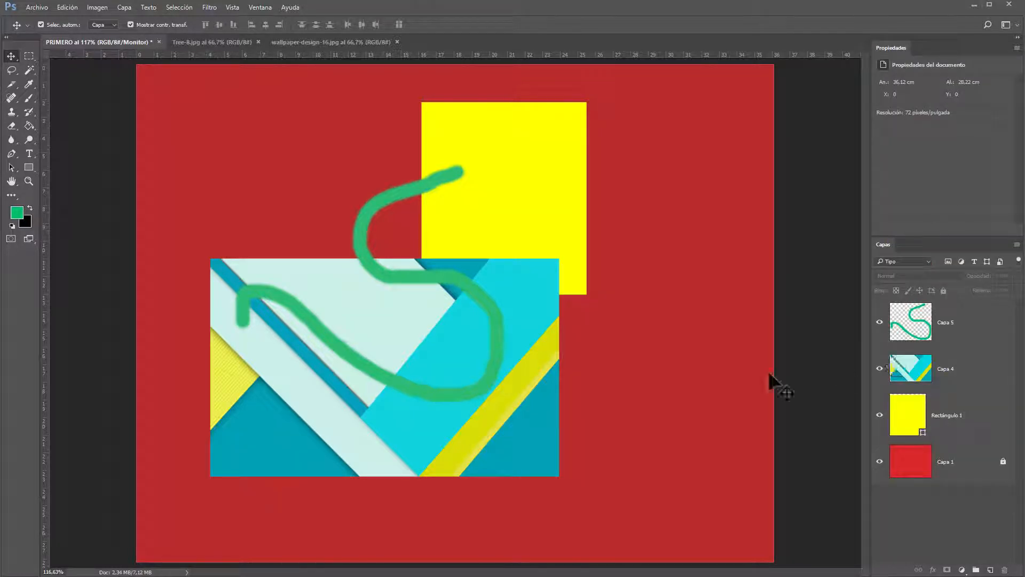
- View the properties of Capa 4 and Rectángulo 1, and move the yellow rectangle horizontally to X 631 px
click(514, 284)
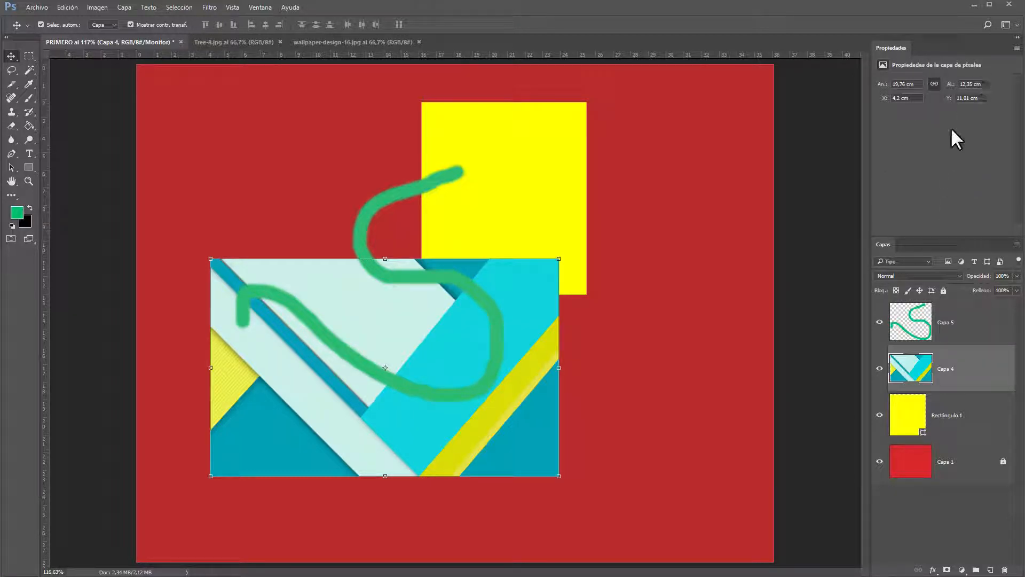
click(533, 167)
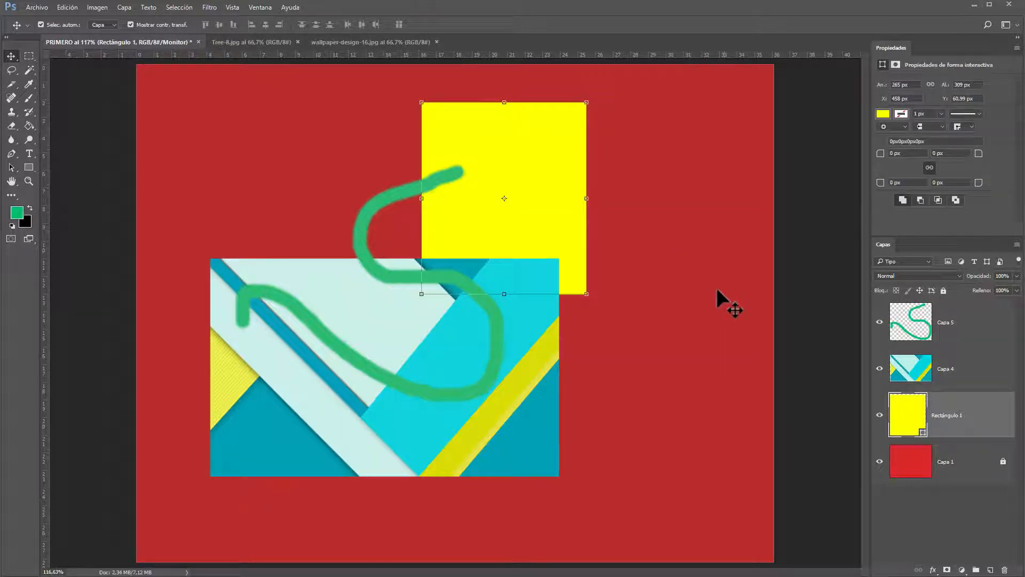
drag(652, 147, 652, 147)
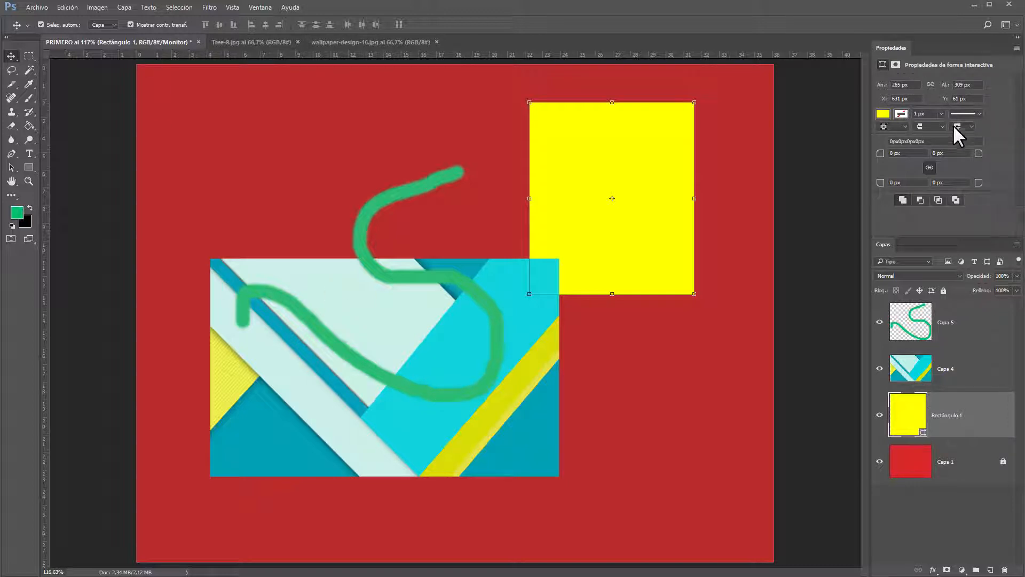
- Activate the Brush, Type and Move tools in turn to compare their options
click(31, 95)
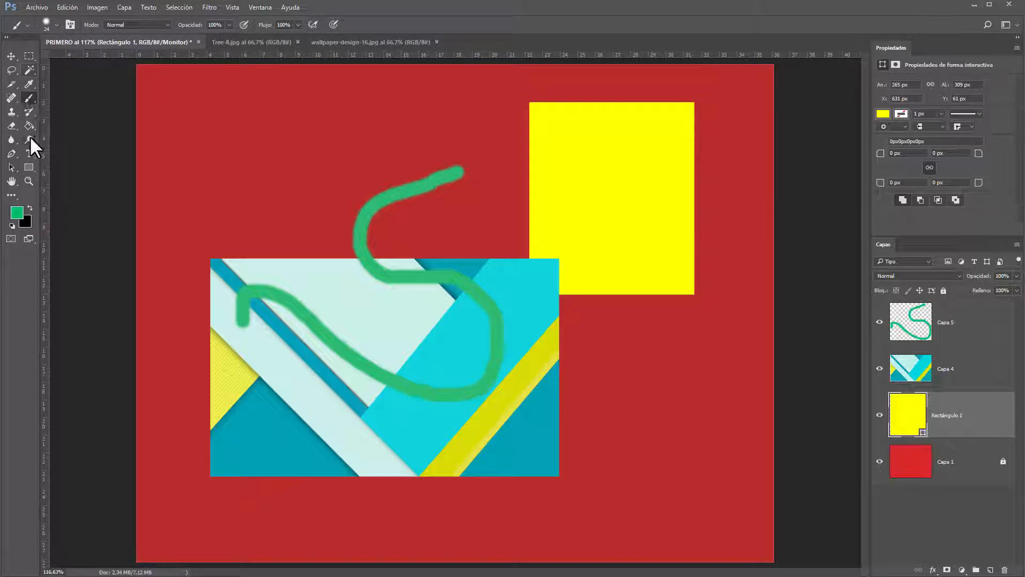
click(31, 151)
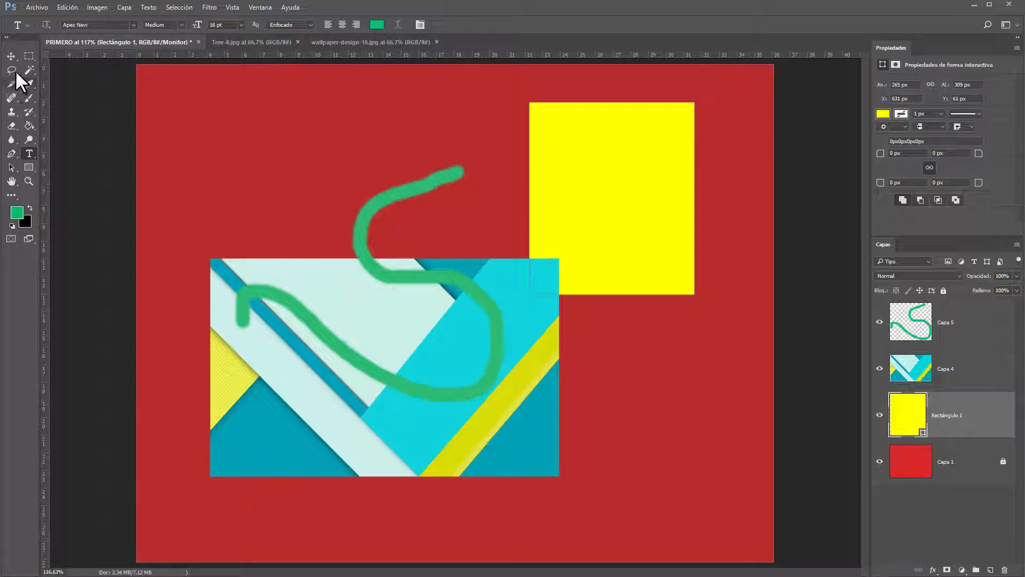
click(12, 56)
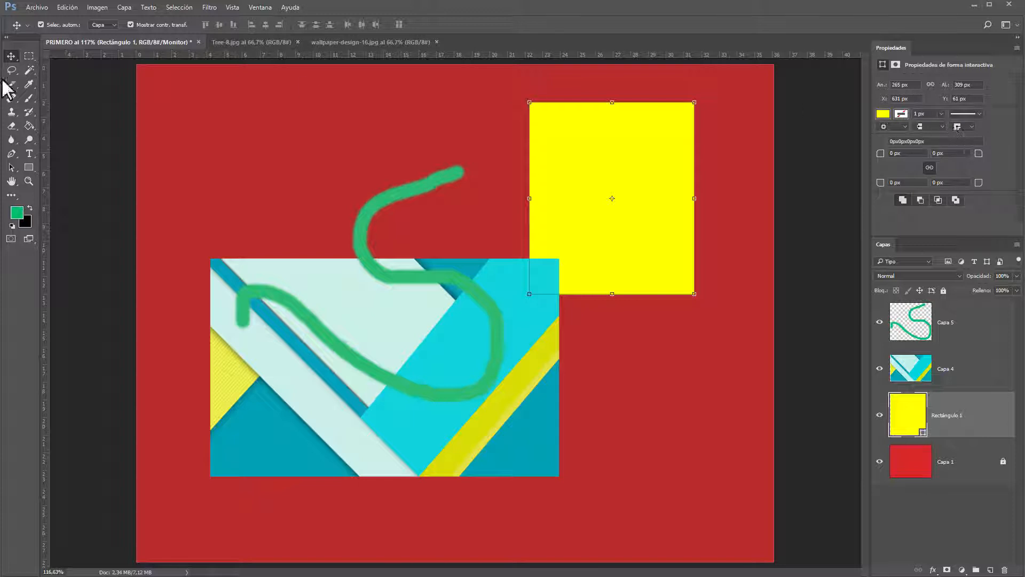
- Add the text HOLA A TODOS on the red area above the wallpaper image with the Type tool
click(29, 154)
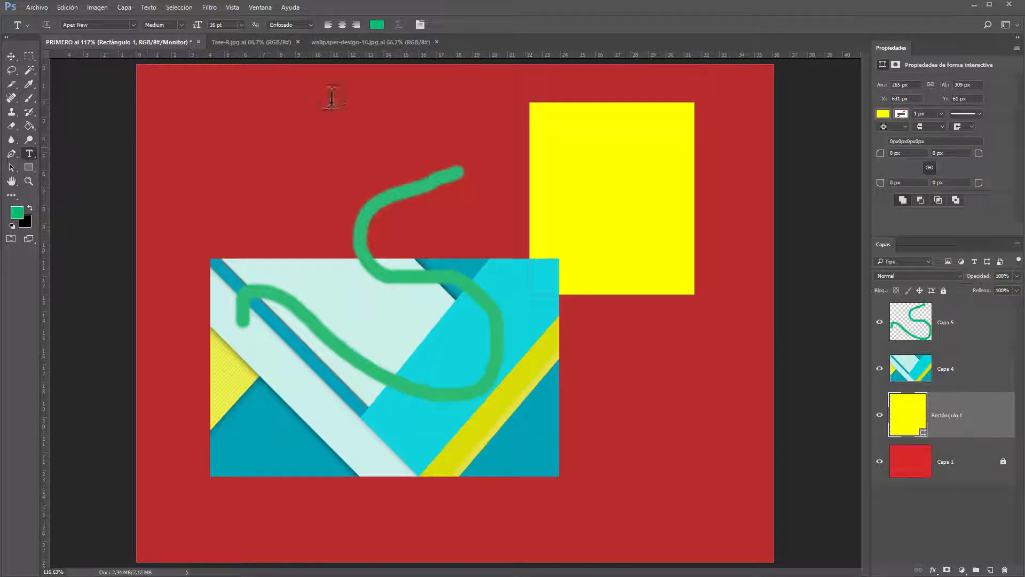
click(203, 144)
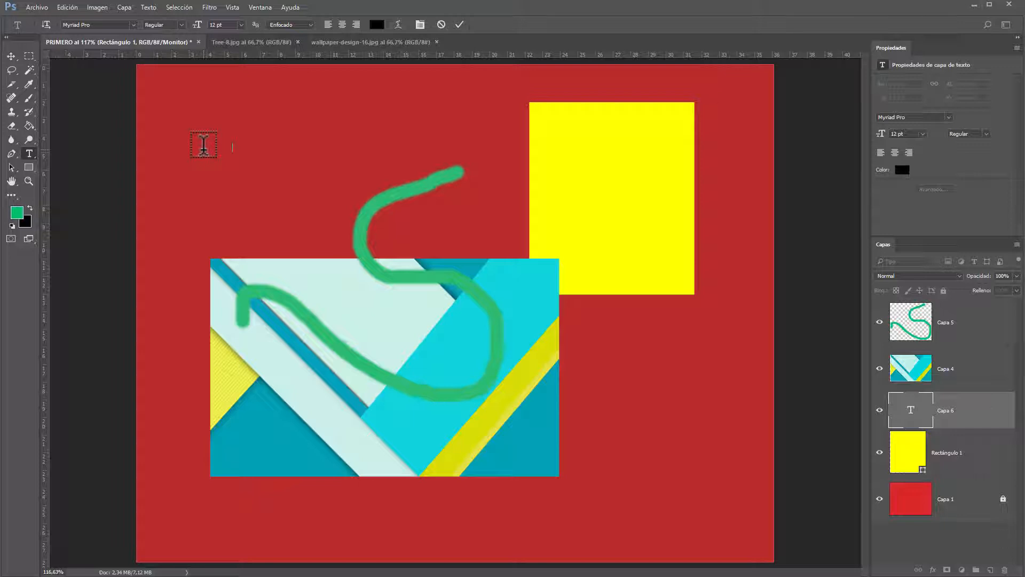
text(HOLA A TODOS)
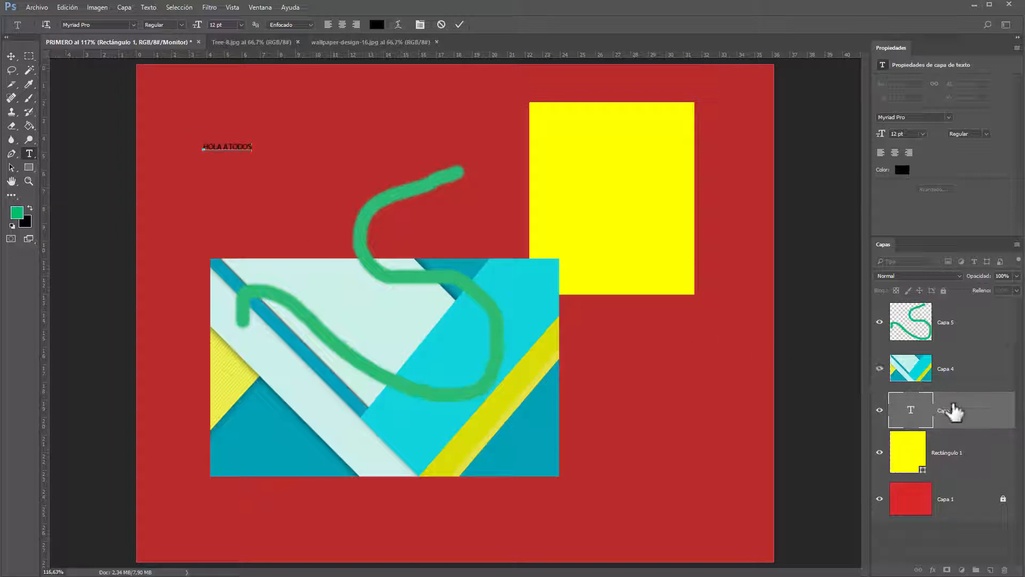
- Place the HOLA A TODOS text layer above Capa 5 and set its font size to 72 pt
drag(950, 412, 955, 310)
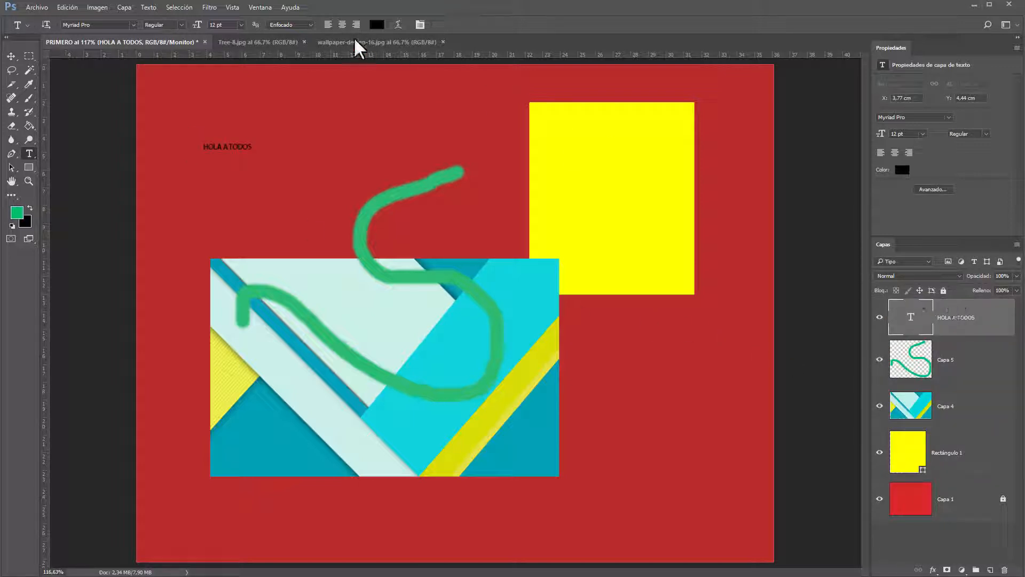
click(924, 134)
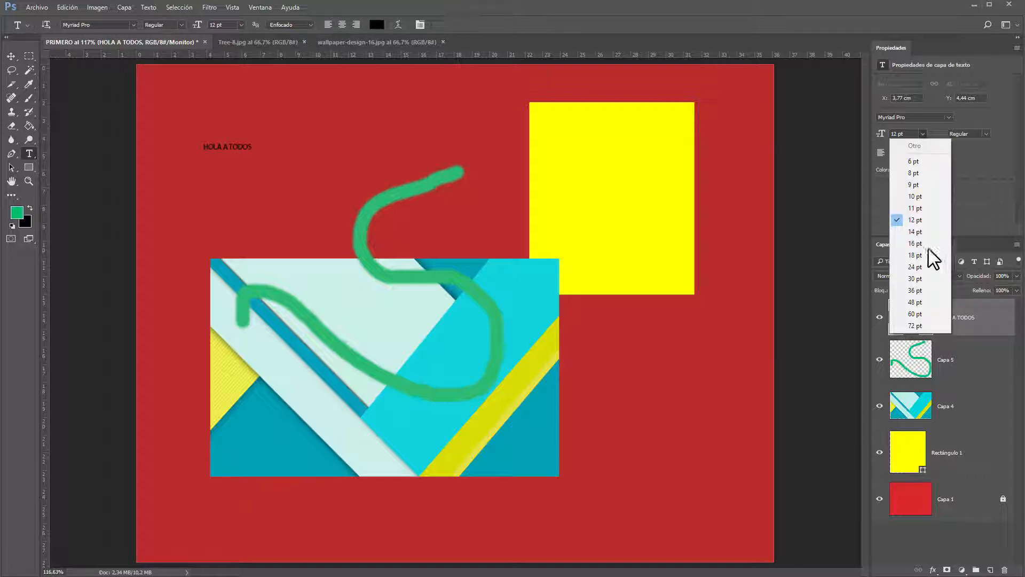
click(923, 324)
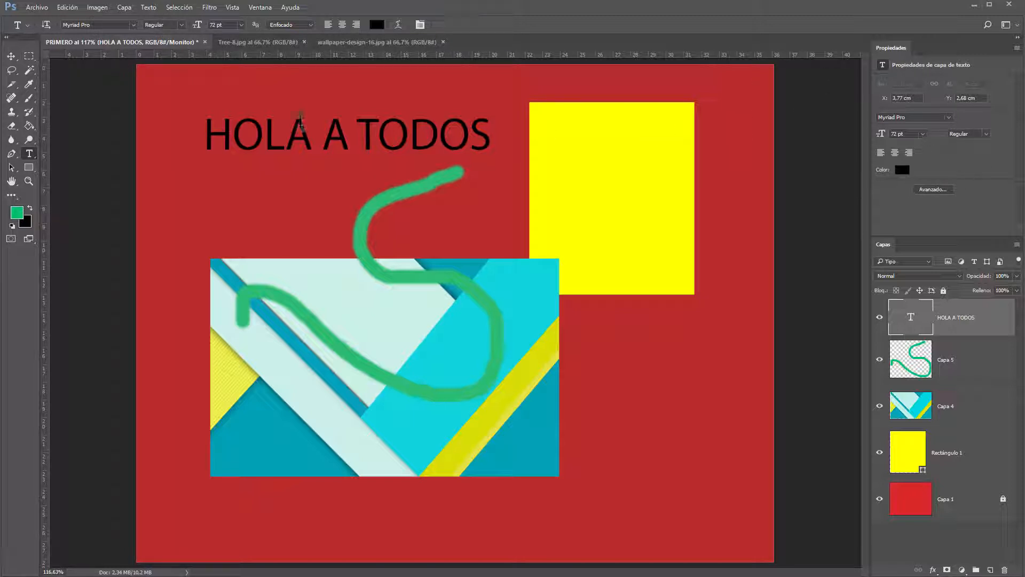
- Delete the text, Capa 5, Capa 4 and Rectángulo 1 layers, and add a new empty layer above Capa 1
click(12, 56)
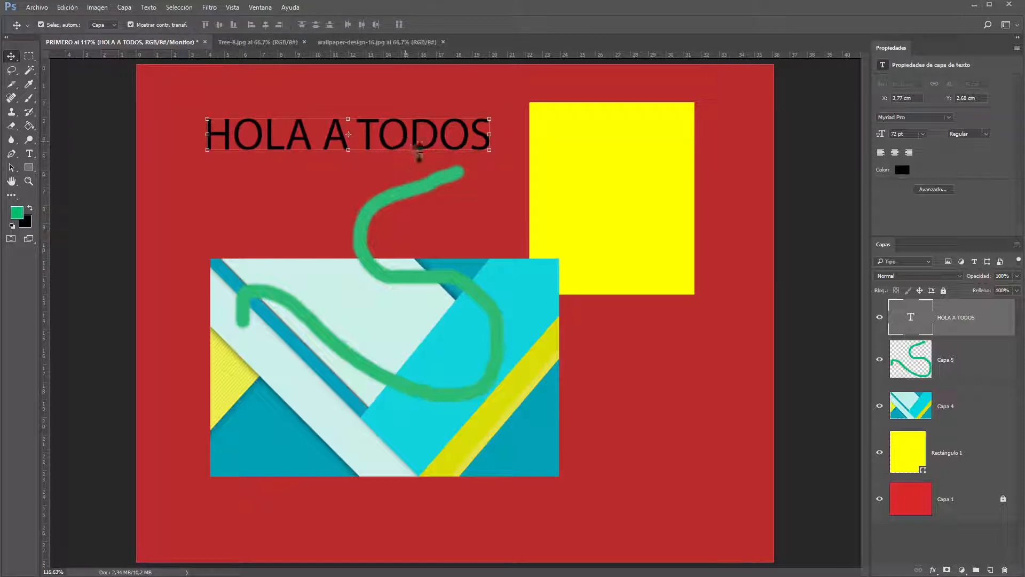
key(Delete)
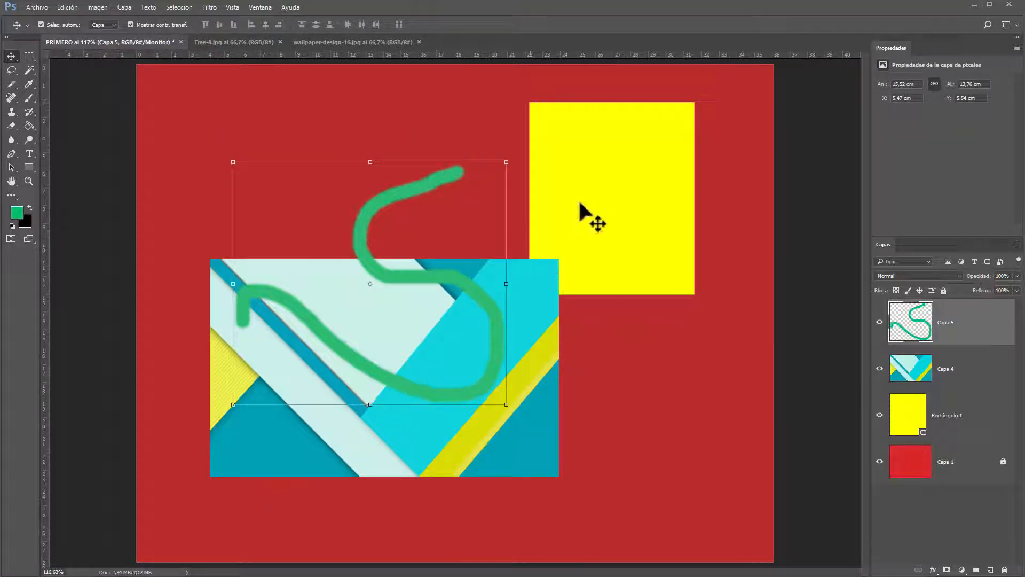
key(Delete)
key(Delete)
key(Delete)
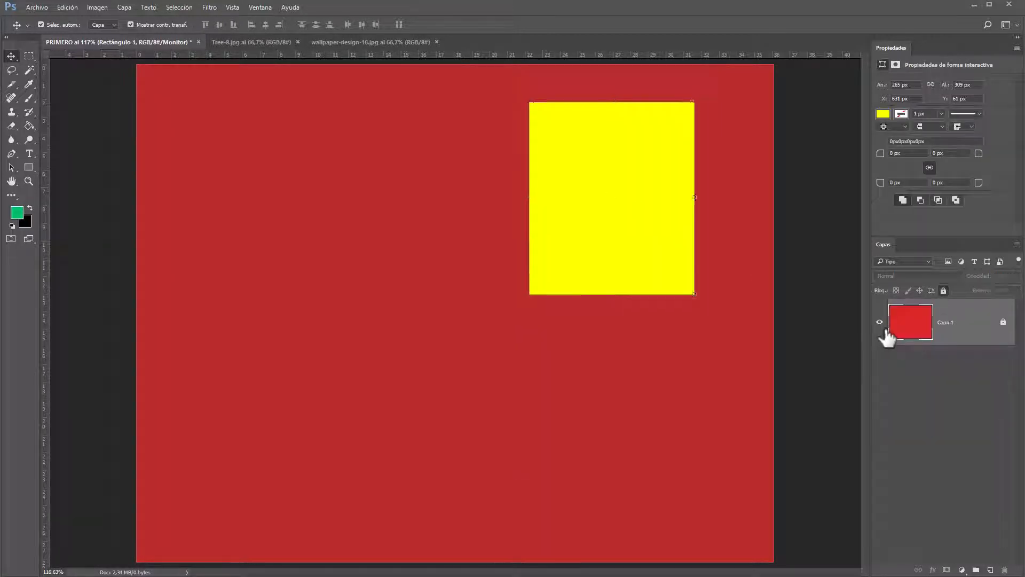
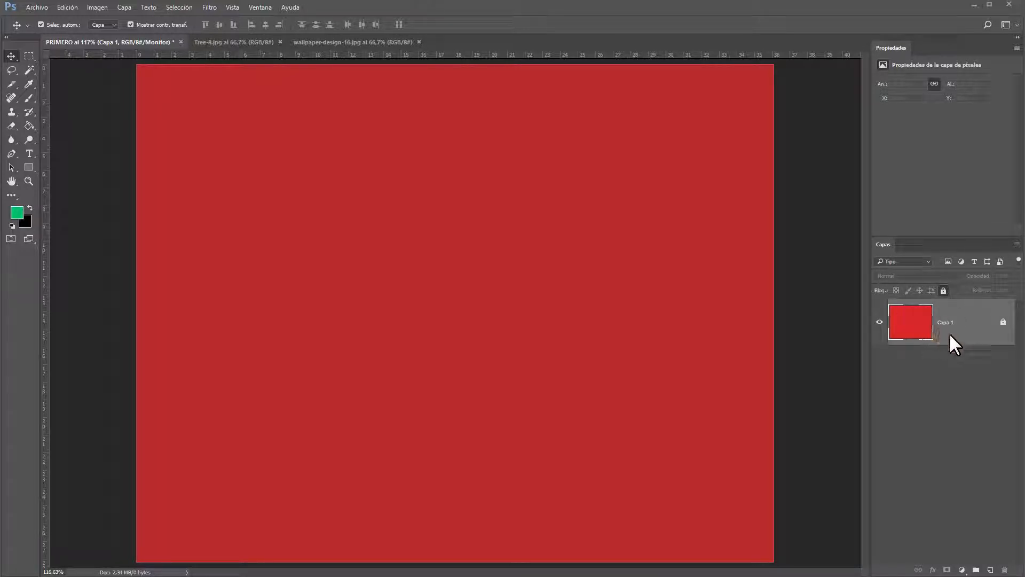
click(990, 570)
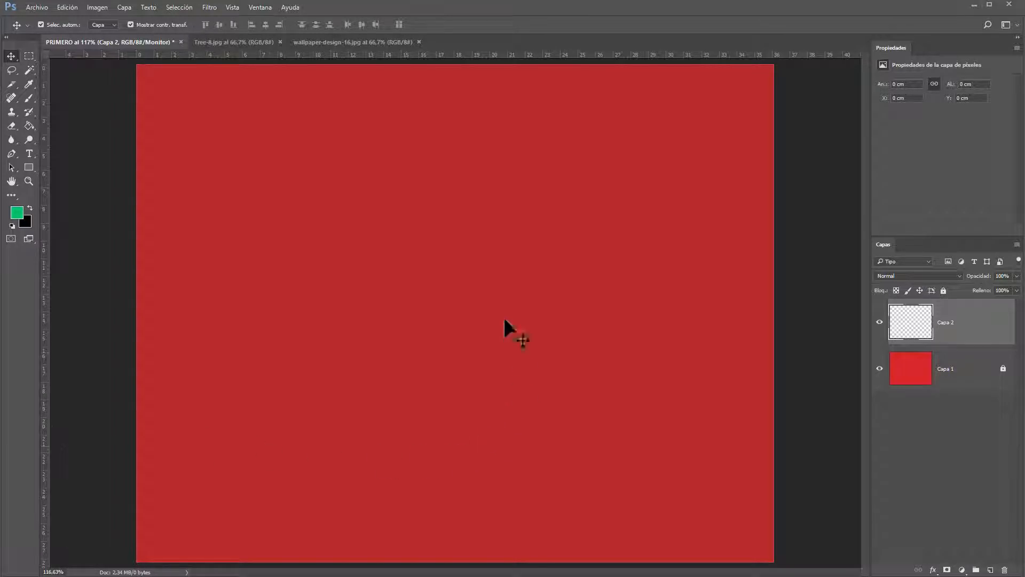
- Switch to the Tree-8.jpg document and convert its Fondo background into a normal layer named Capa 0
click(315, 41)
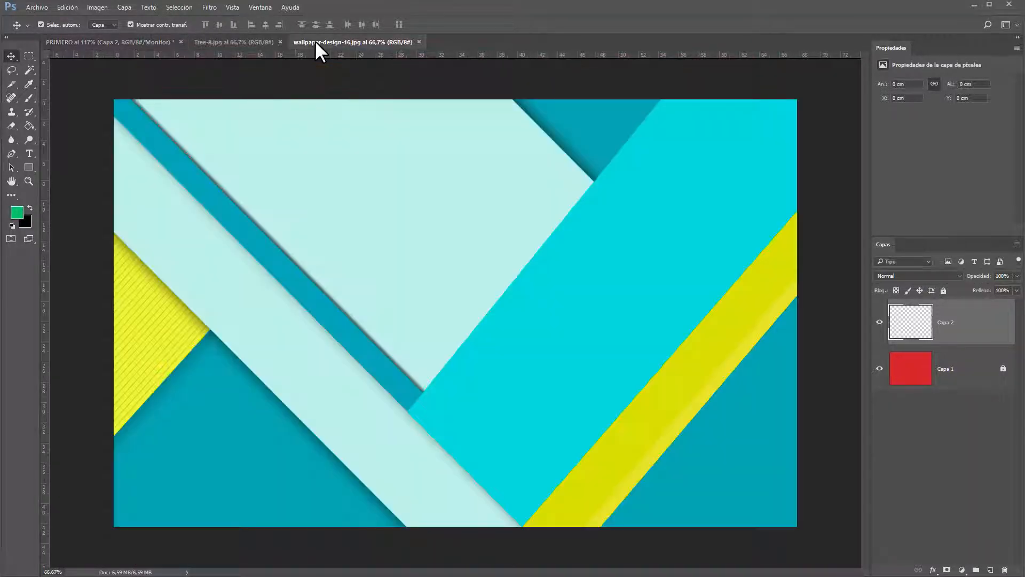
click(224, 42)
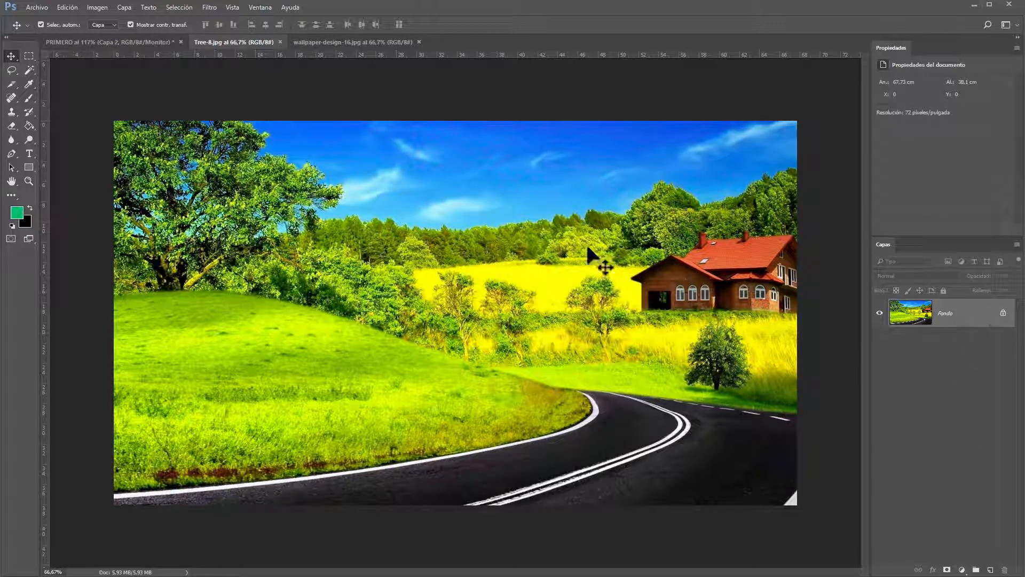
double_click(975, 317)
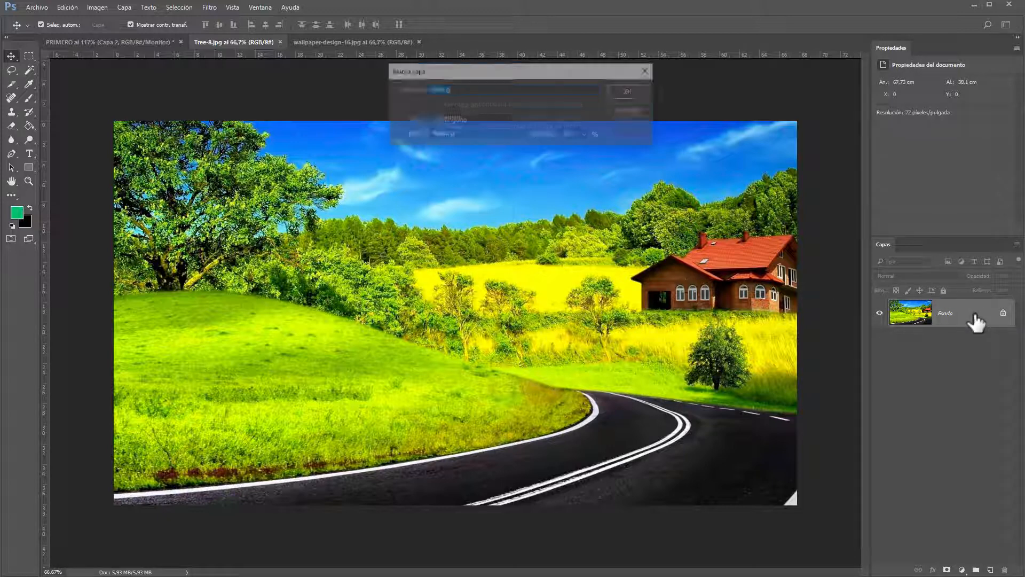
drag(514, 71, 476, 176)
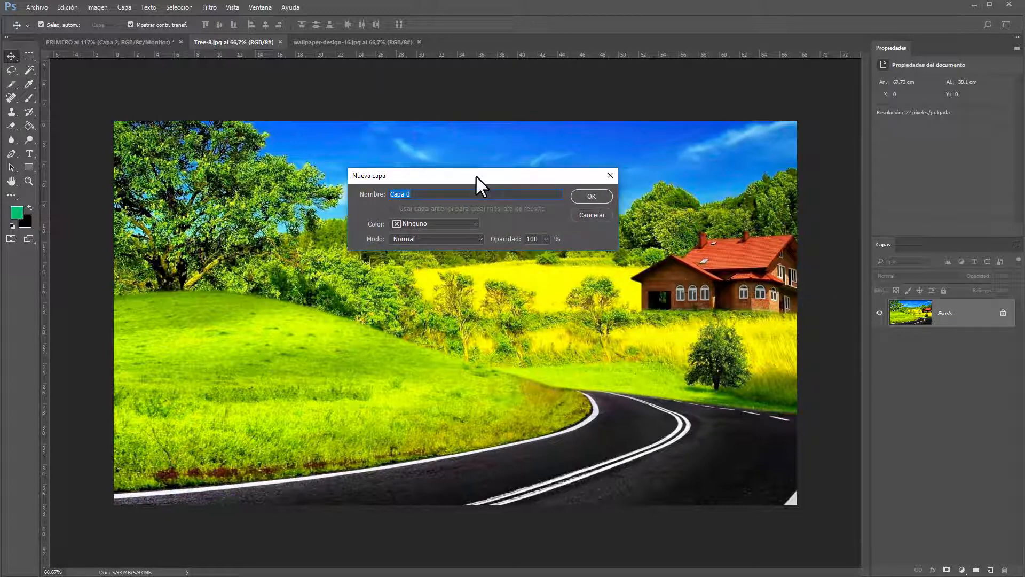
click(592, 196)
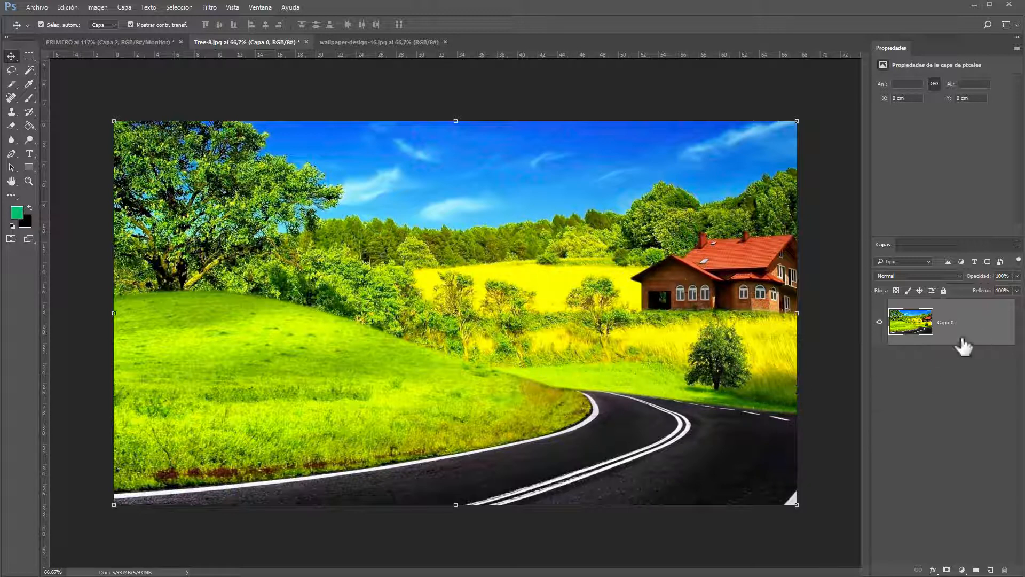
- Duplicate the Capa 0 layer in Tree-8.jpg
drag(957, 327, 988, 567)
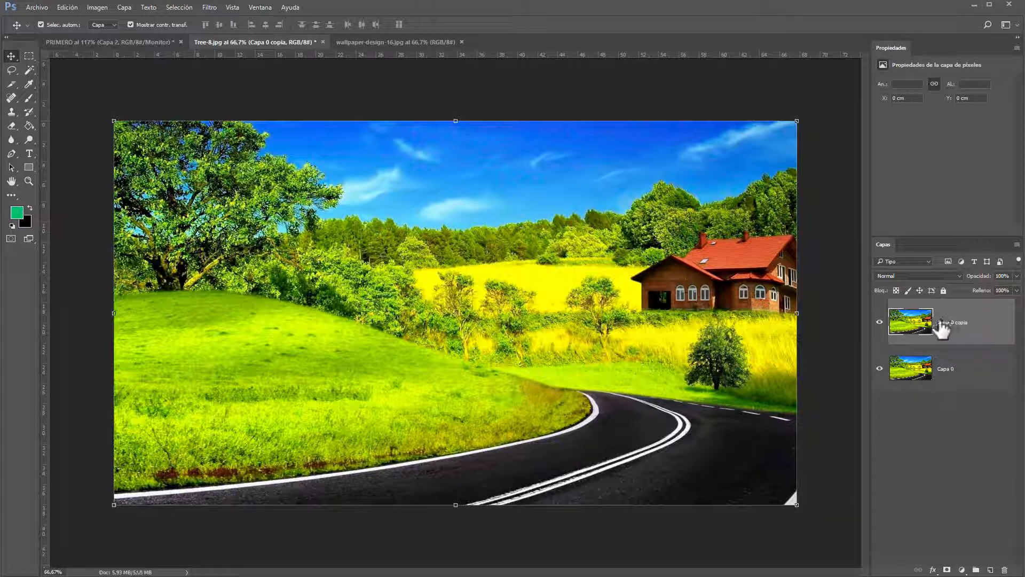
right_click(957, 326)
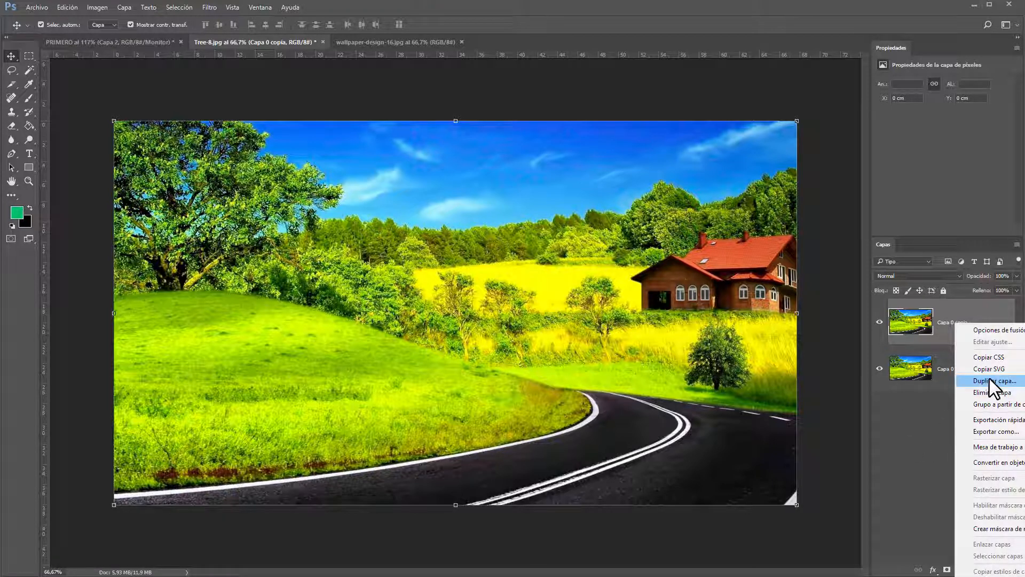
click(915, 415)
- Lock all attributes of the original Capa 0 layer and hide it
click(954, 374)
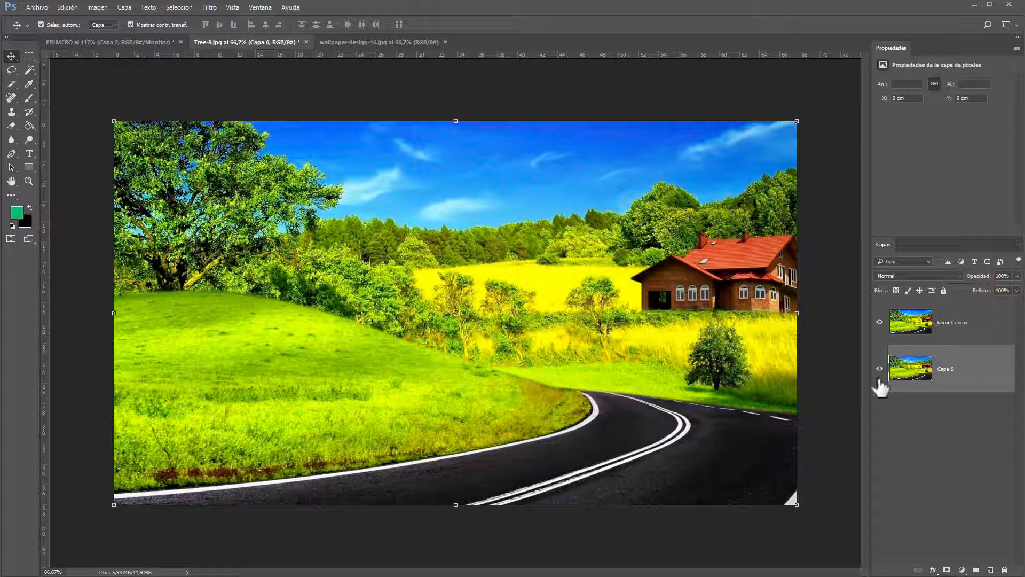
click(942, 291)
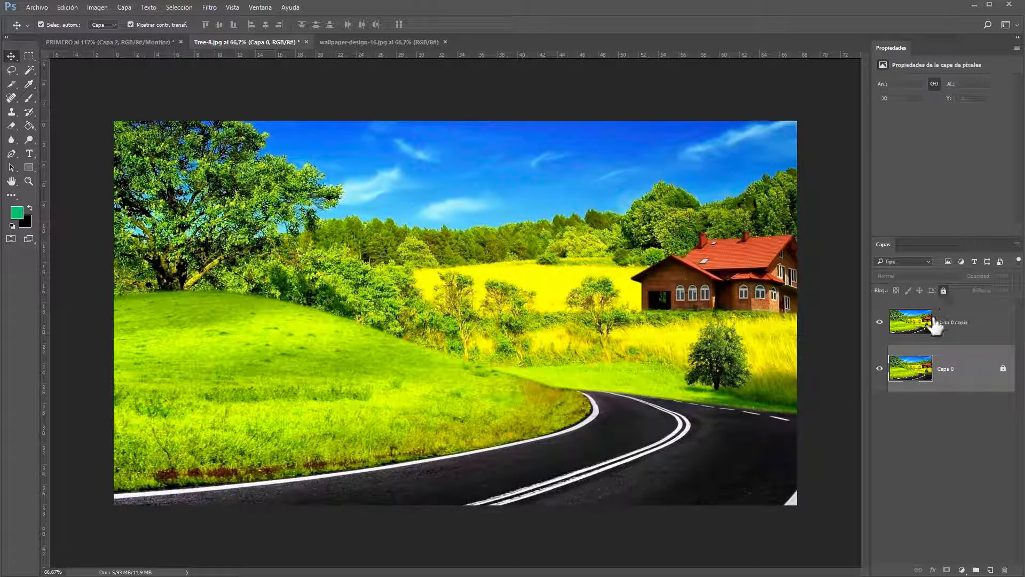
click(879, 369)
click(929, 432)
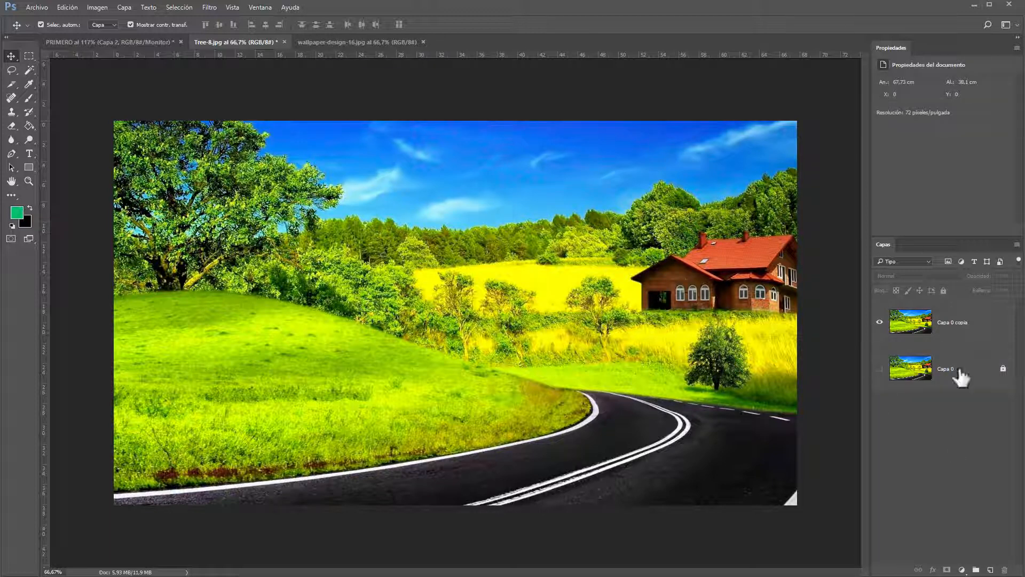
- Try moving the Capa 0 copia layer across the canvas with the Move tool
click(964, 334)
drag(663, 250, 557, 238)
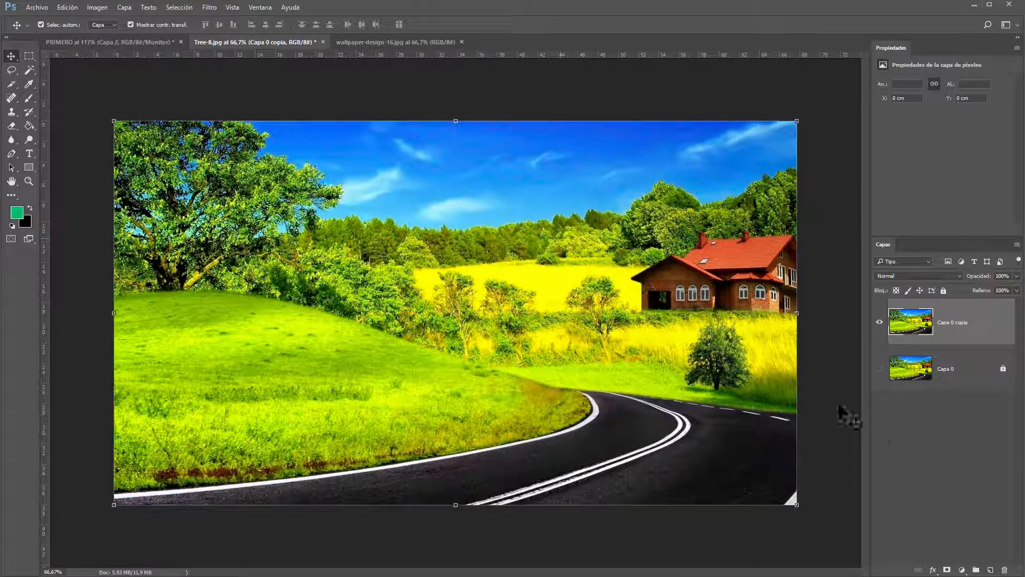
click(917, 458)
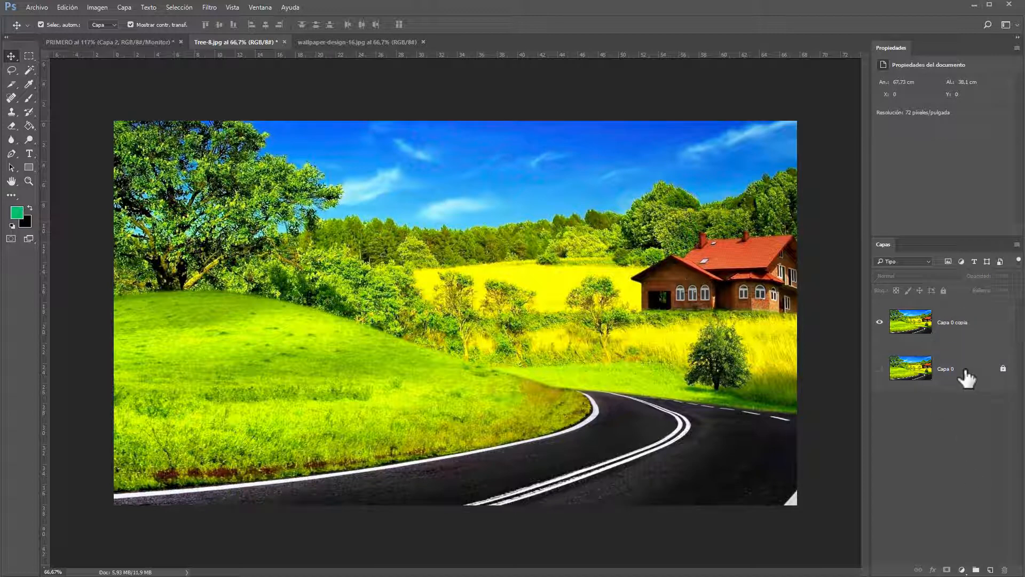
- Add a new layer between Capa 0 copia and Capa 0 and fill it with the green foreground colour
click(990, 570)
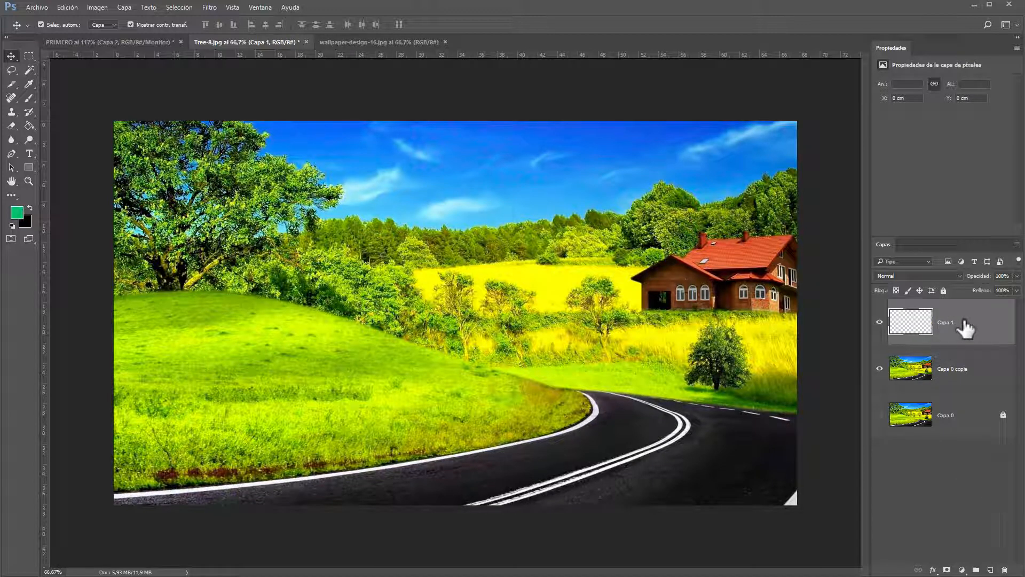
drag(964, 325, 955, 380)
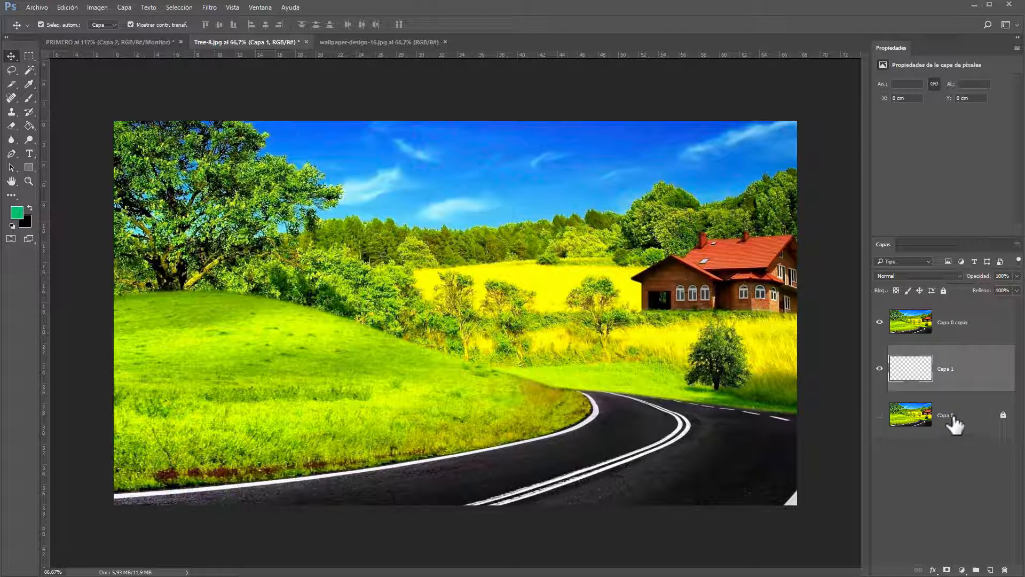
click(880, 416)
key(alt+BackSpace)
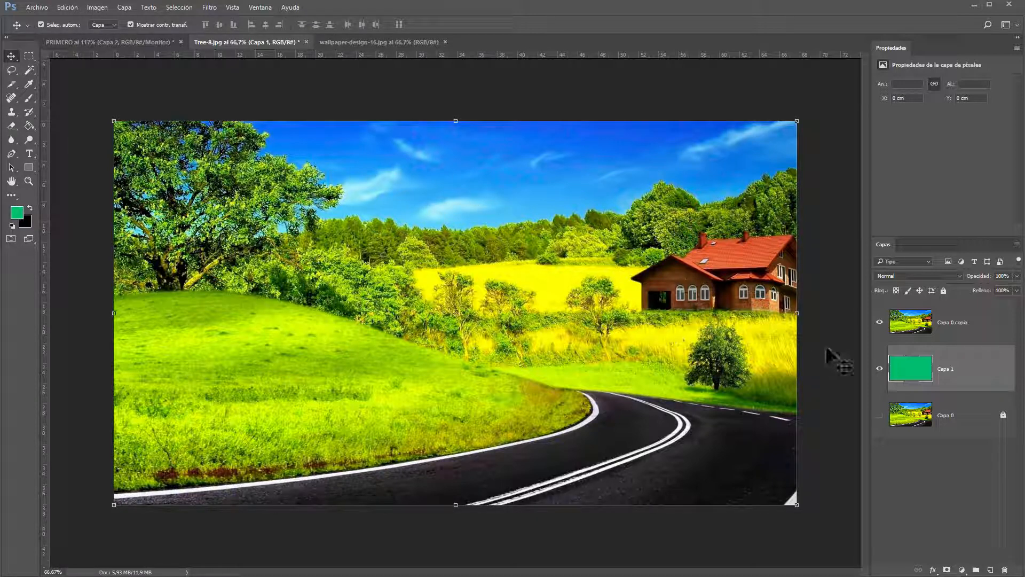
- Collapse the properties area, select an ellipse about 42 by 24 cm across the landscape and apply it as a layer mask on Capa 0 copia
double_click(887, 46)
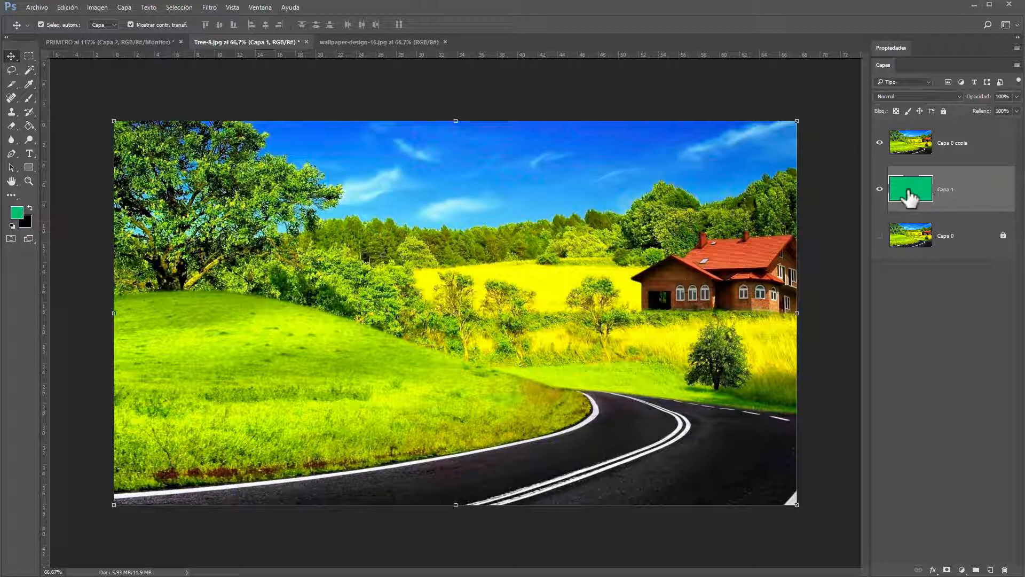
click(969, 147)
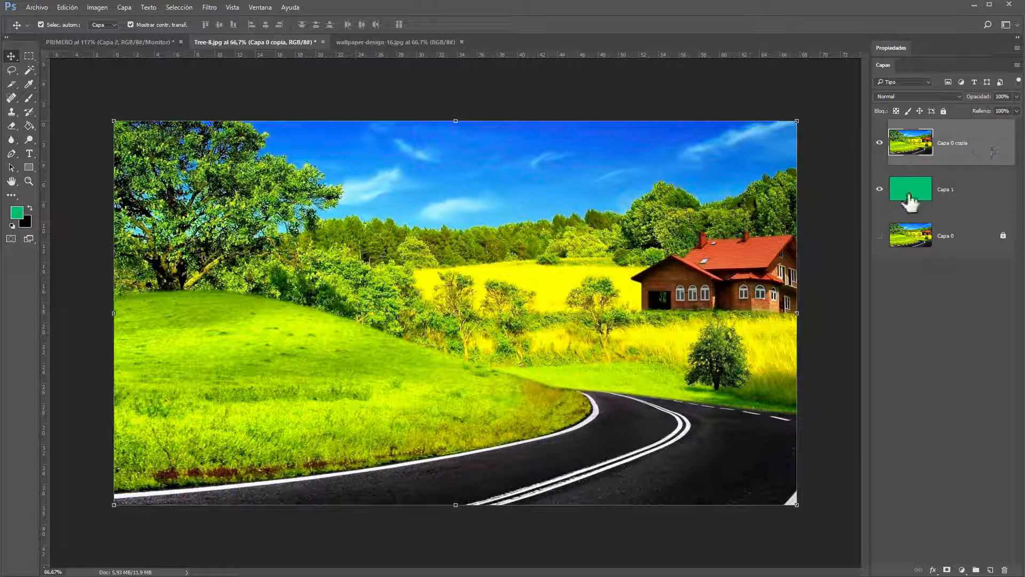
click(25, 50)
click(75, 62)
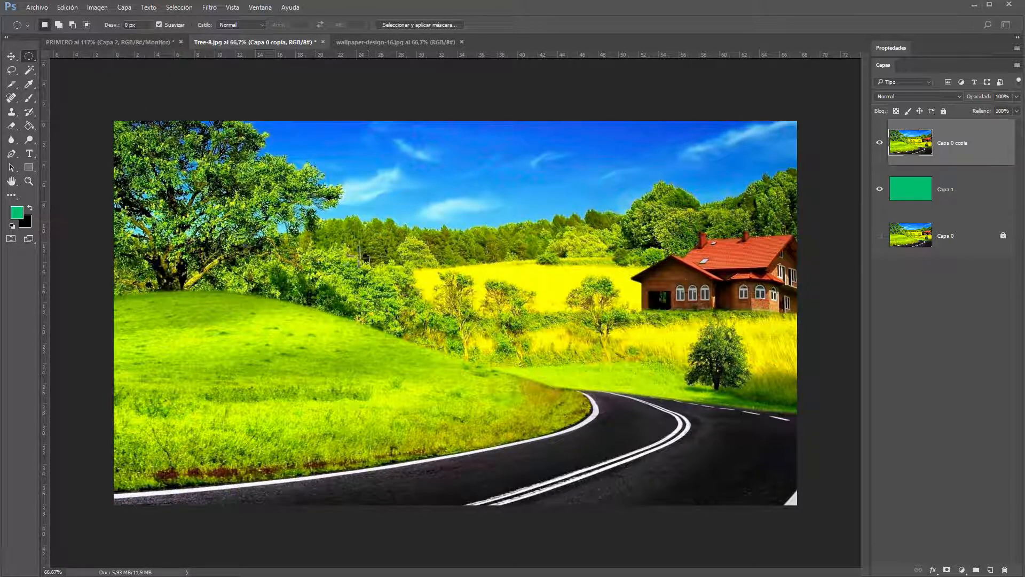
drag(270, 223, 694, 462)
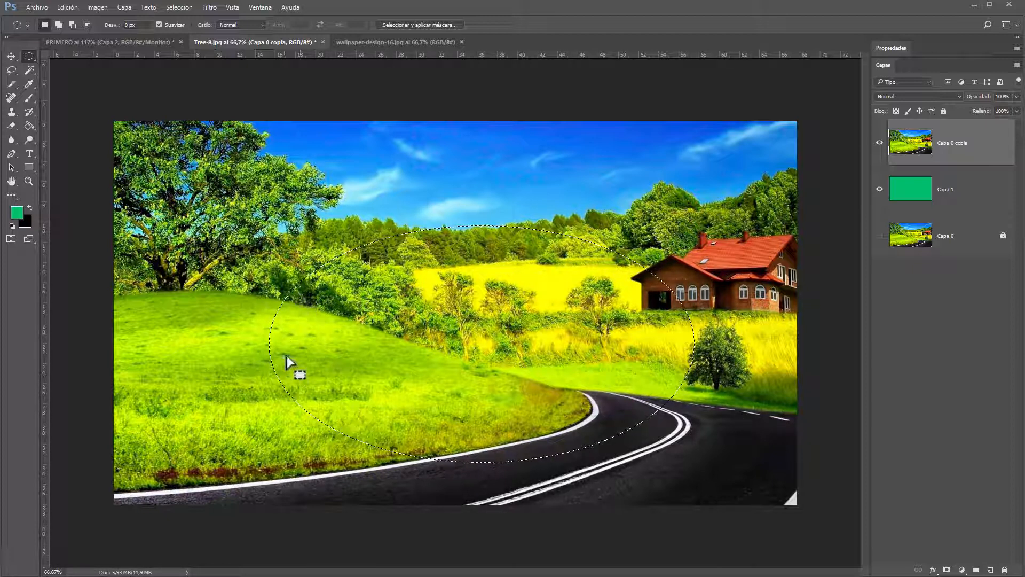
click(948, 570)
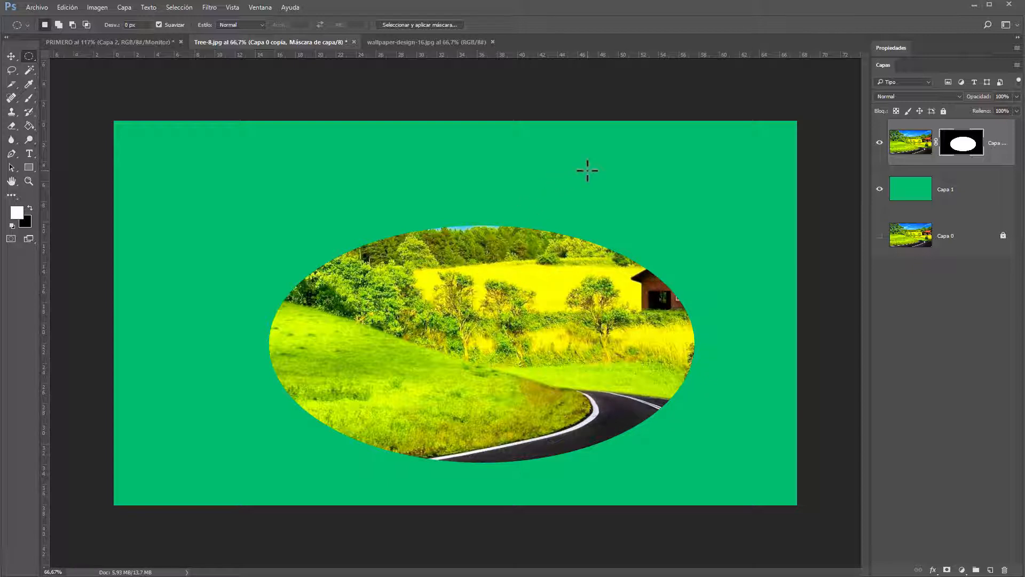
- Activate the Move tool and then the regular Eraser tool
click(12, 56)
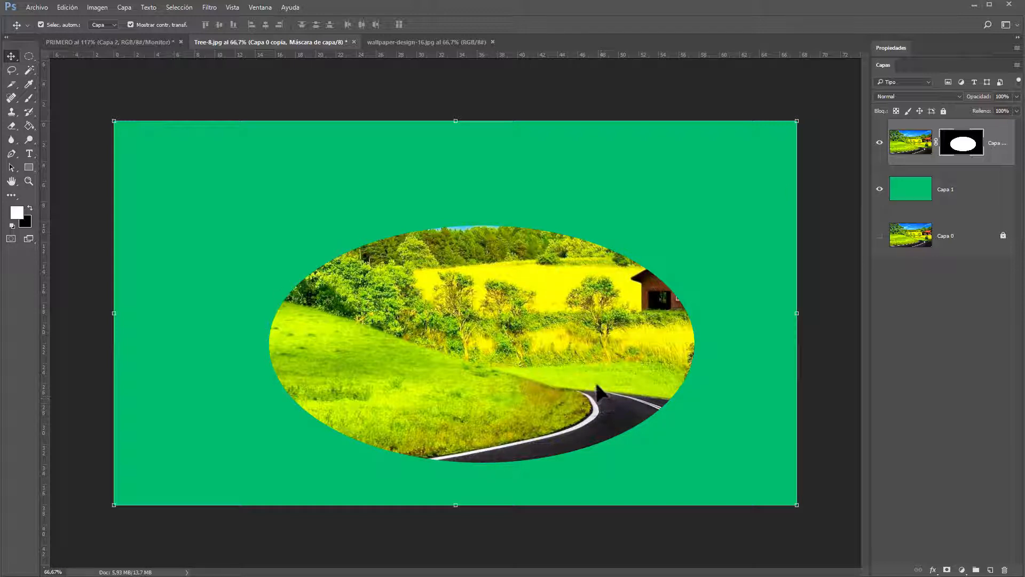
click(10, 127)
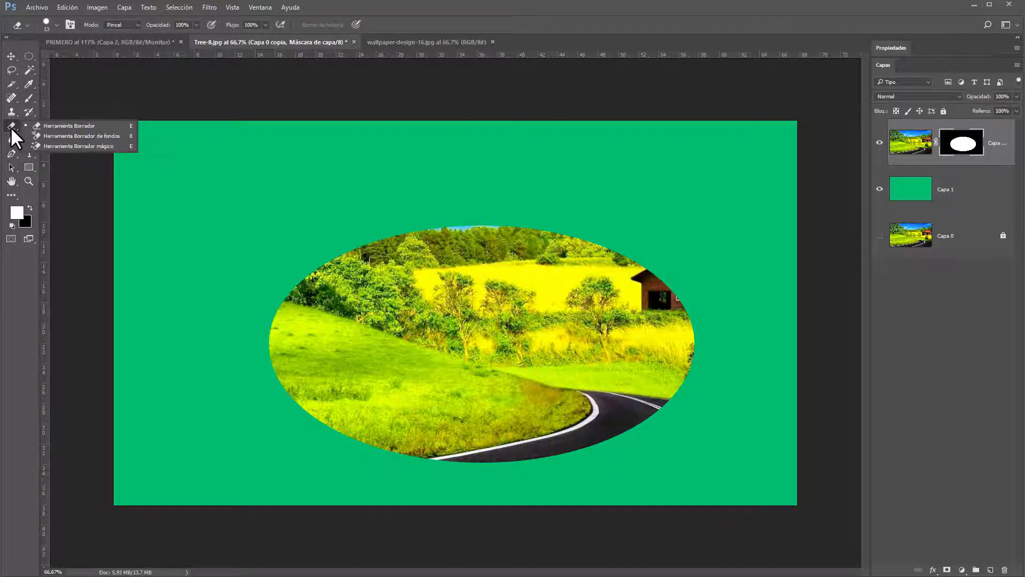
click(90, 127)
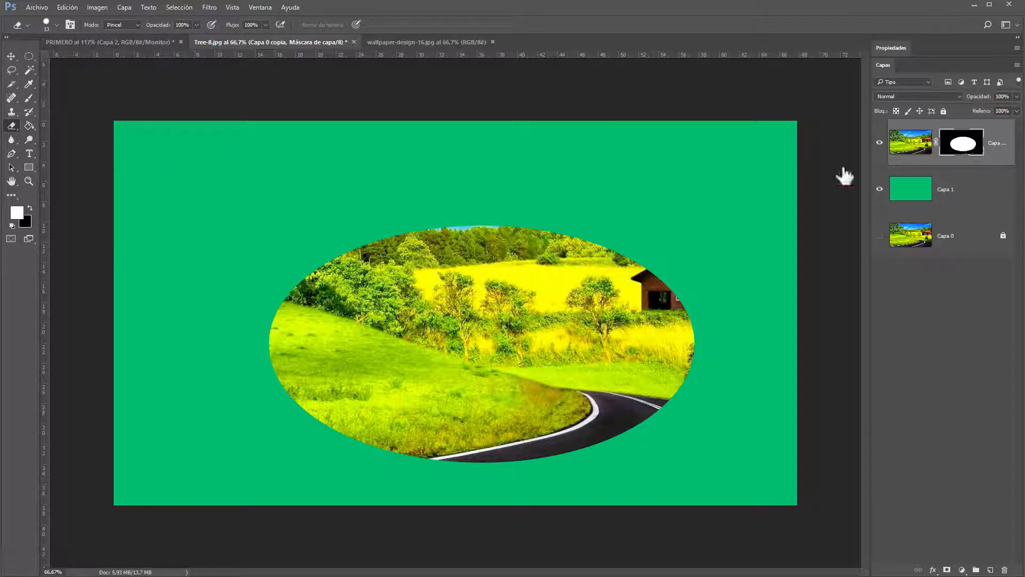
- Paint white on the Capa 0 copia mask with a 60 px brush to reveal the tree area beyond the ellipse's left edge
click(28, 98)
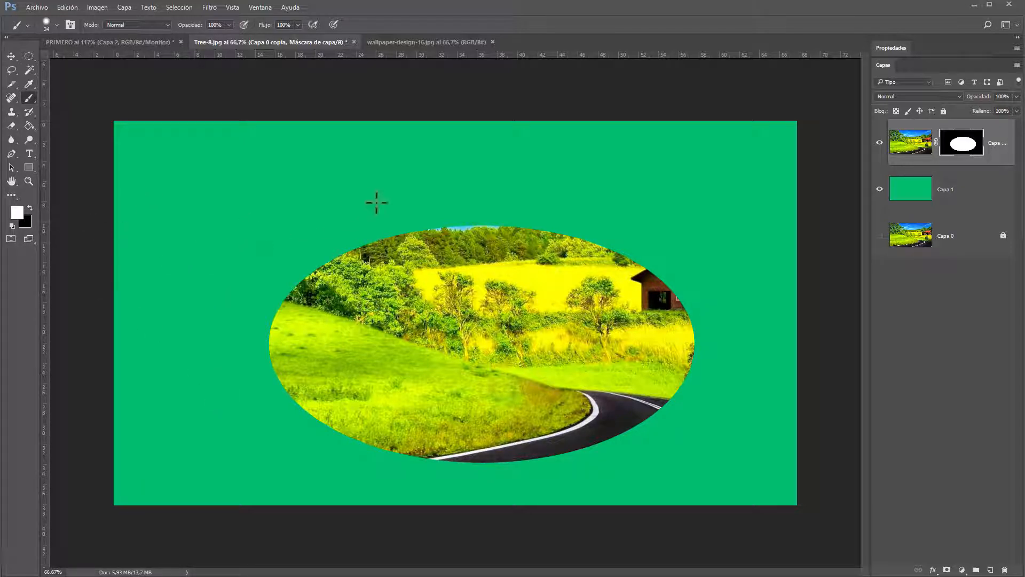
mouse_move(335, 256)
mouse_down()
mouse_move(266, 227)
mouse_move(201, 298)
mouse_move(184, 275)
mouse_up()
drag(230, 248, 209, 307)
mouse_move(309, 262)
mouse_down()
mouse_move(258, 245)
mouse_move(234, 251)
mouse_move(228, 266)
mouse_move(226, 250)
mouse_move(256, 268)
mouse_move(225, 301)
mouse_move(272, 296)
mouse_move(298, 267)
mouse_move(308, 272)
mouse_move(273, 257)
mouse_move(293, 282)
mouse_move(280, 311)
mouse_move(212, 299)
mouse_move(270, 310)
mouse_move(233, 306)
mouse_move(278, 346)
mouse_move(185, 301)
mouse_up()
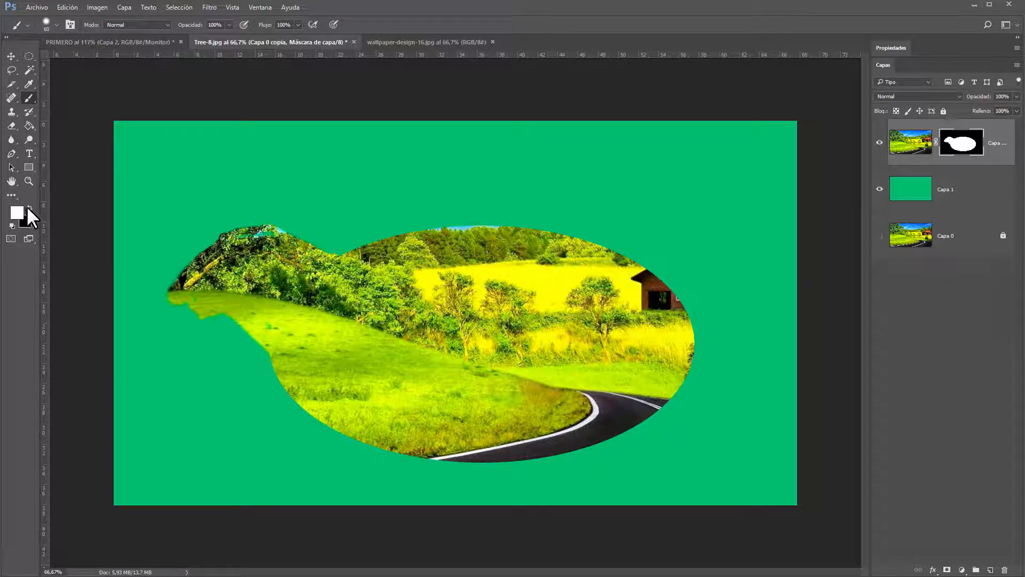
- Swap to black and brush two diagonal strokes across the Capa 0 copia mask to hide strips of the landscape
key(x)
mouse_move(408, 235)
mouse_down()
mouse_move(489, 324)
mouse_move(598, 395)
mouse_up()
mouse_move(635, 430)
mouse_down()
mouse_move(497, 393)
mouse_move(341, 215)
mouse_up()
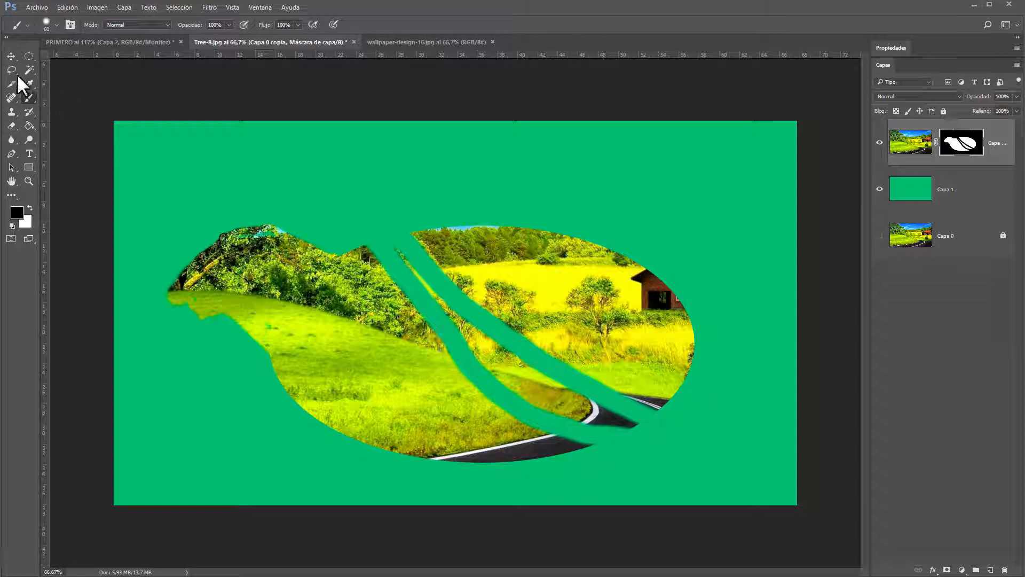
- Return to the Move tool, target the image of Capa 0 copia instead of its mask, and disable the layer mask
click(11, 56)
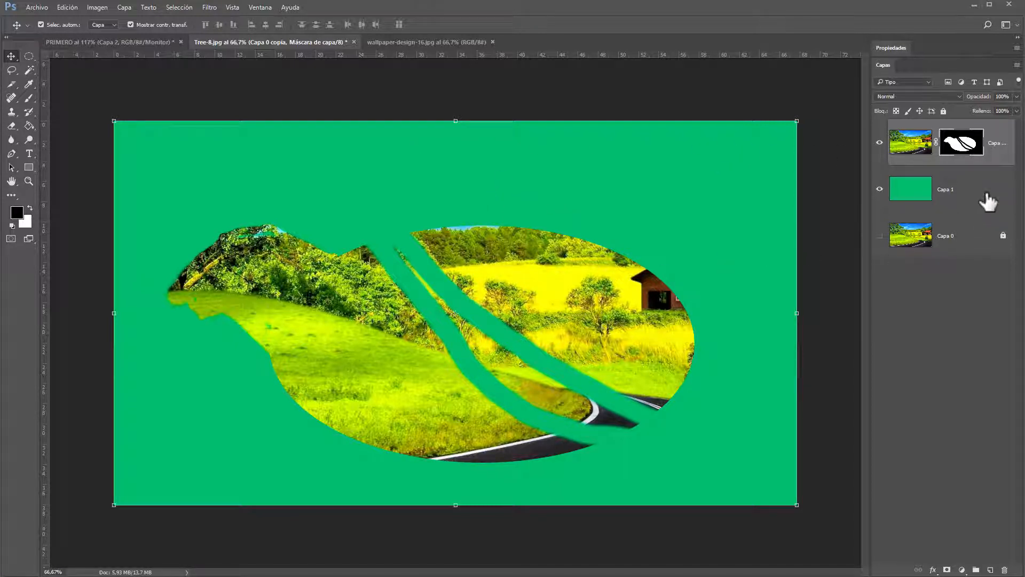
click(912, 152)
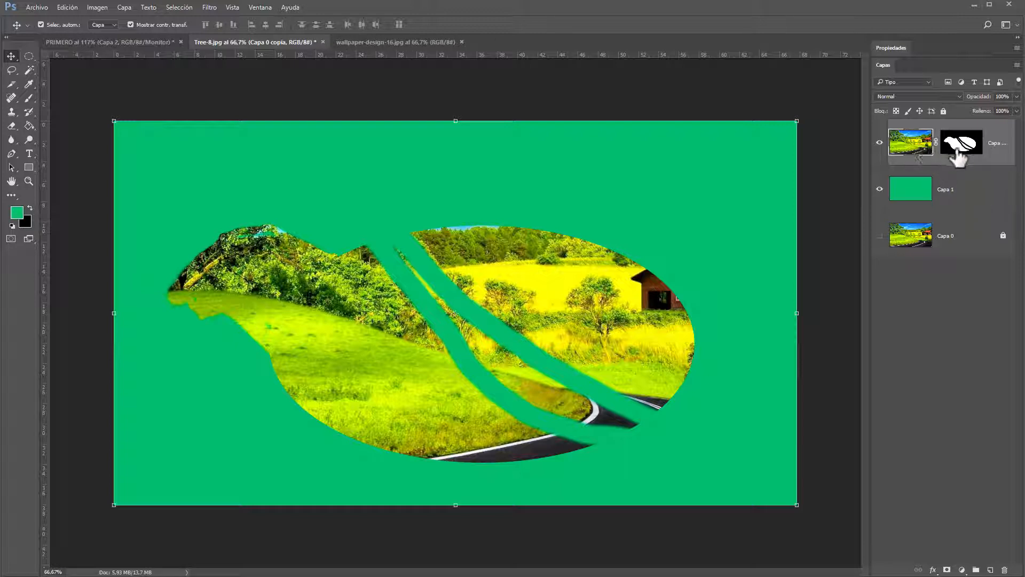
shift+click(973, 152)
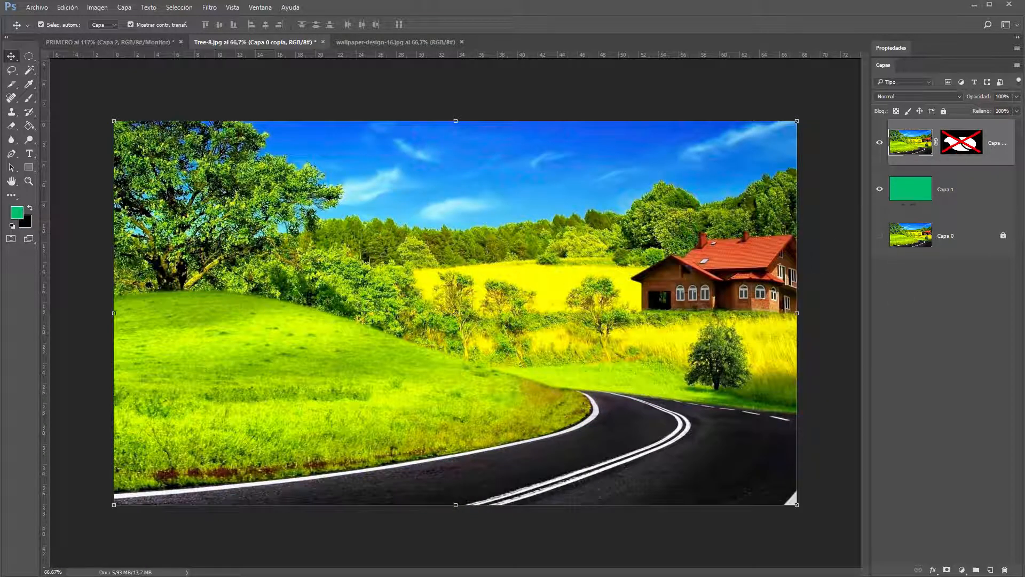
- View the PRIMERO and wallpaper-design-16.jpg documents in turn, and return to Tree-8.jpg
click(102, 41)
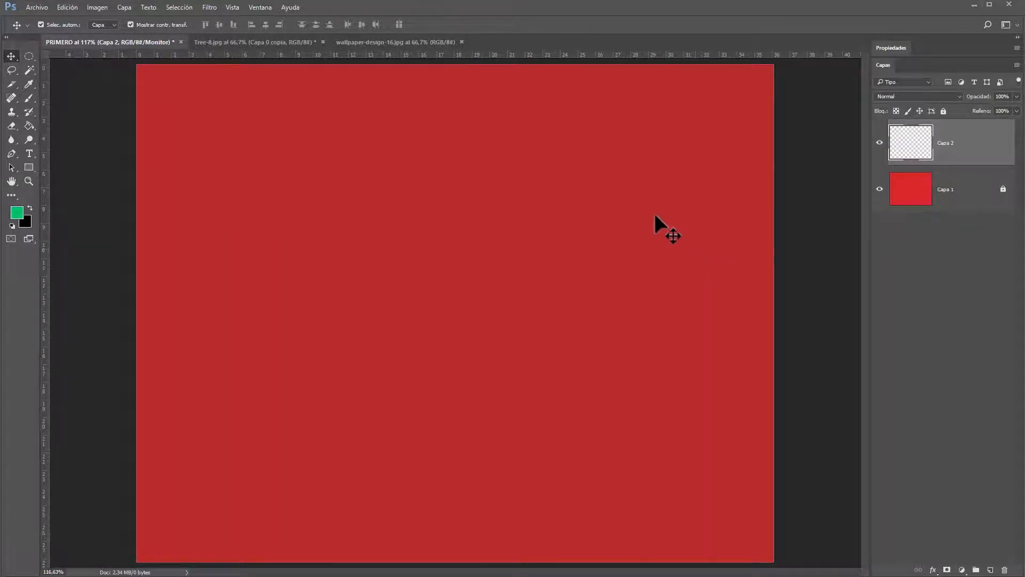
click(370, 43)
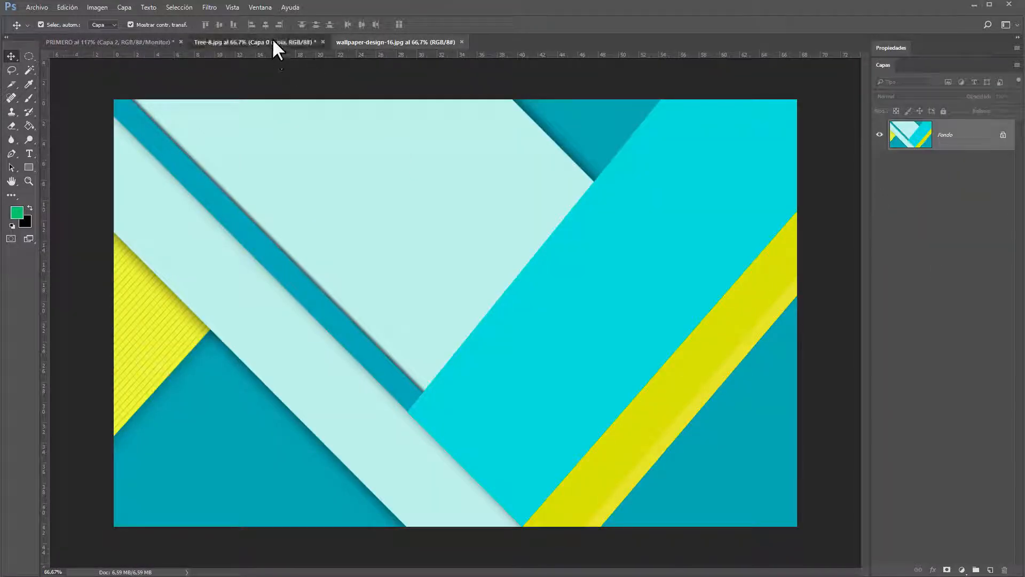
click(273, 42)
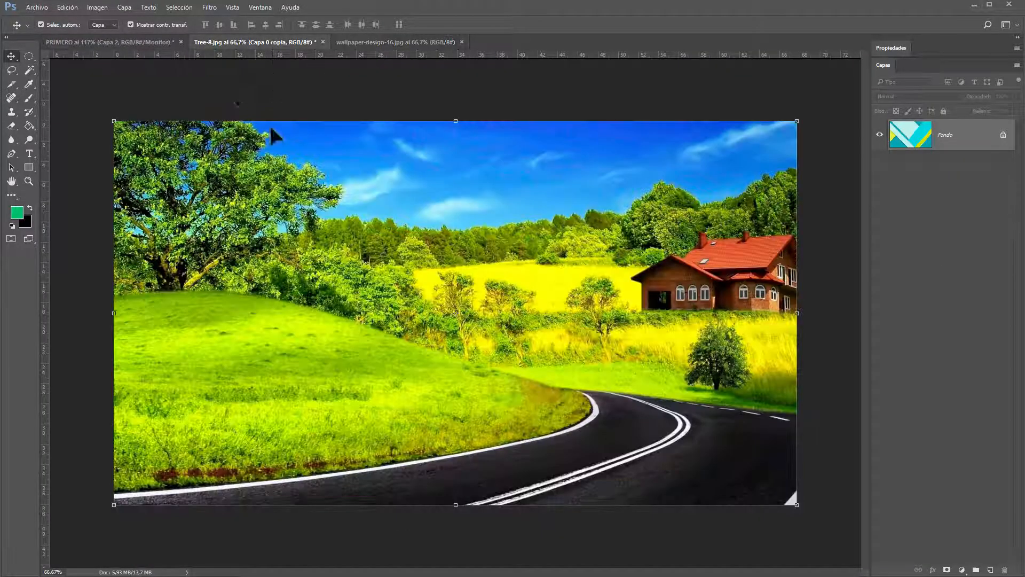
- Open the Taj Mahal image taj-mahal-3840x2160-world-heritage-site-new7wonders-of-the-world-hd-5k-2565.jpg from the Imágenes folder
click(34, 6)
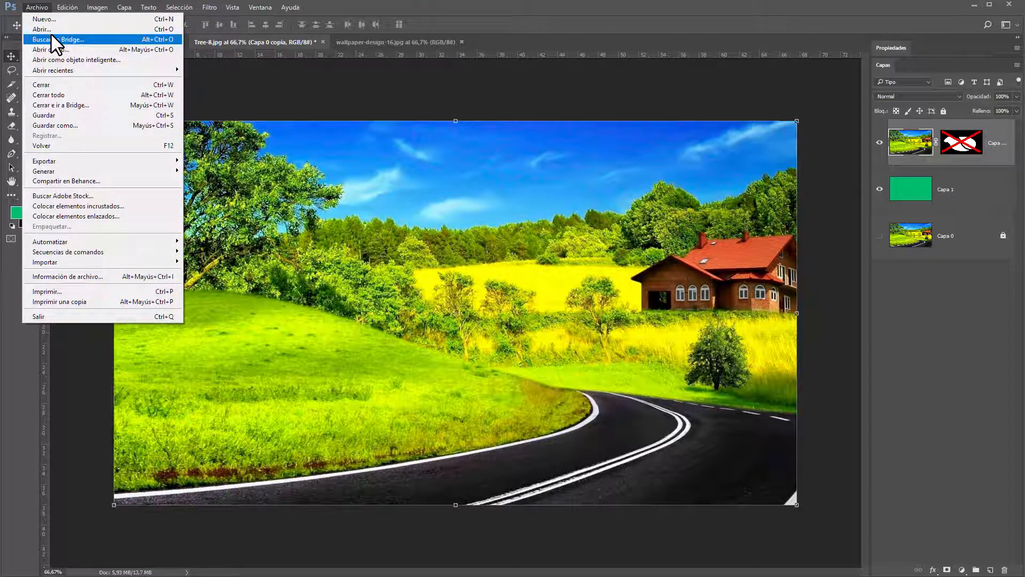
click(51, 29)
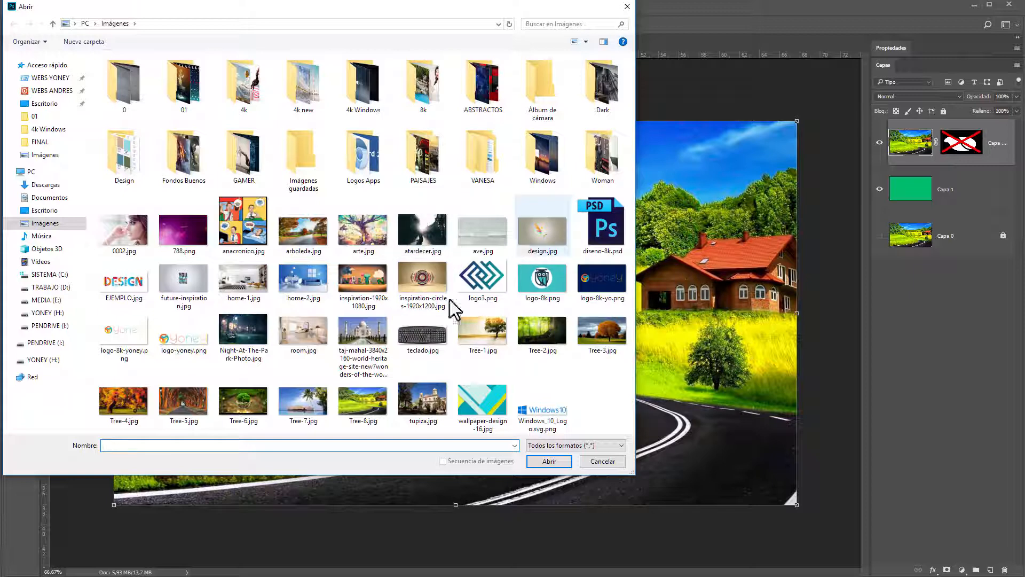
double_click(386, 346)
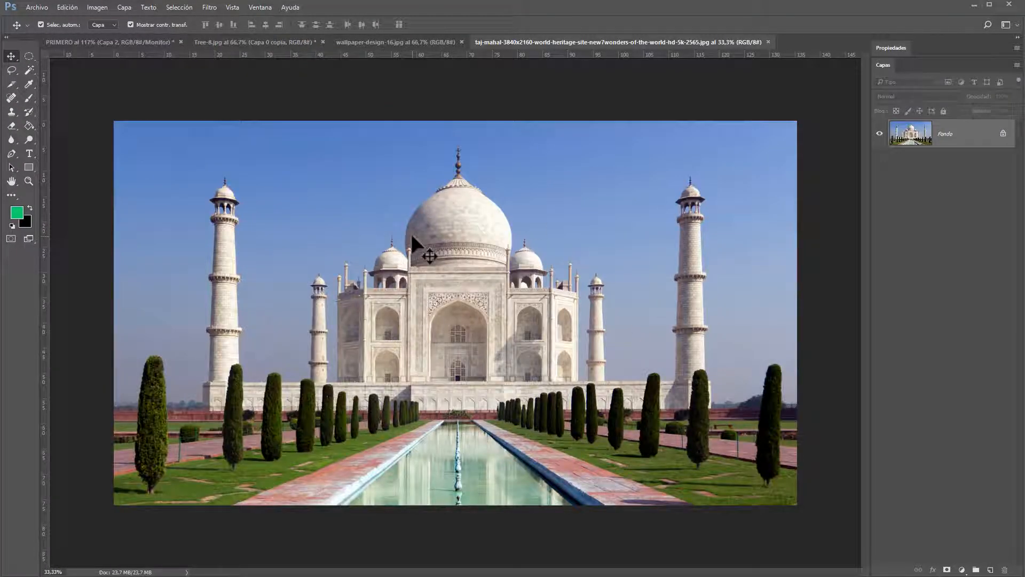
- Bring the Taj Mahal image into the PRIMERO document as a new layer above Capa 2
click(118, 41)
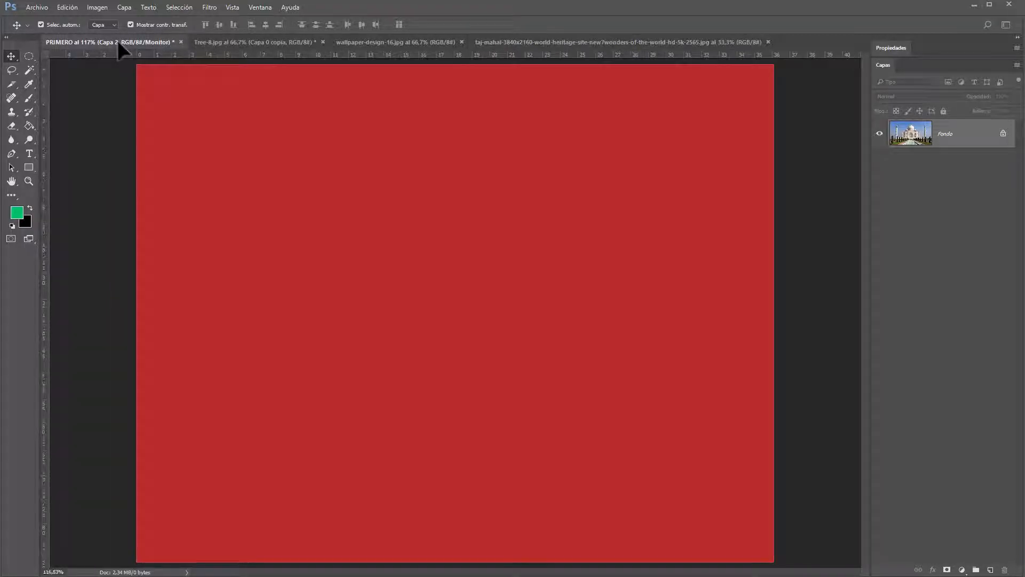
drag(115, 40, 409, 198)
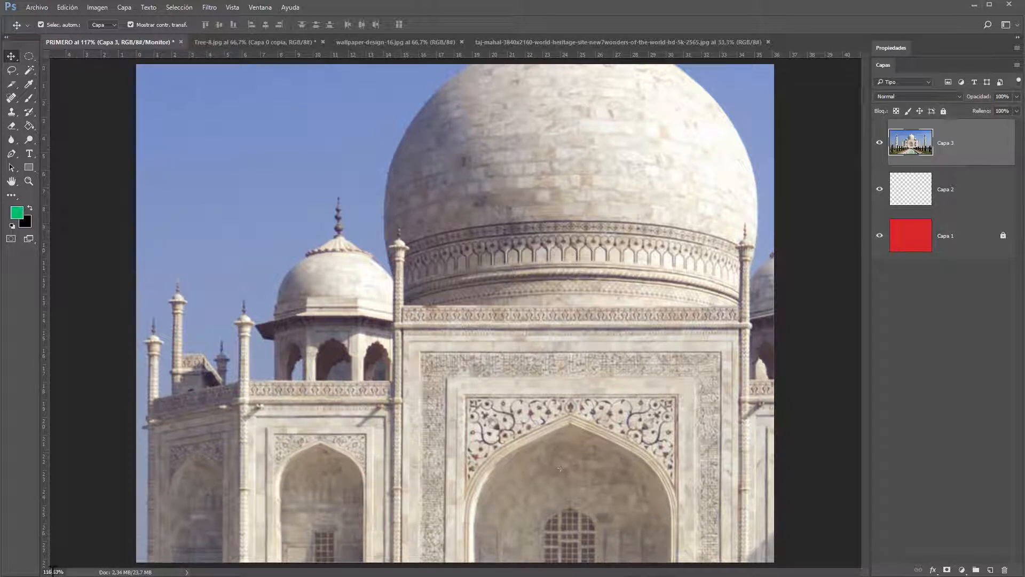
- Scale the Taj Mahal layer down to about 23% and center it on the red canvas
drag(65, 566, 38, 568)
key(ctrl+minus)
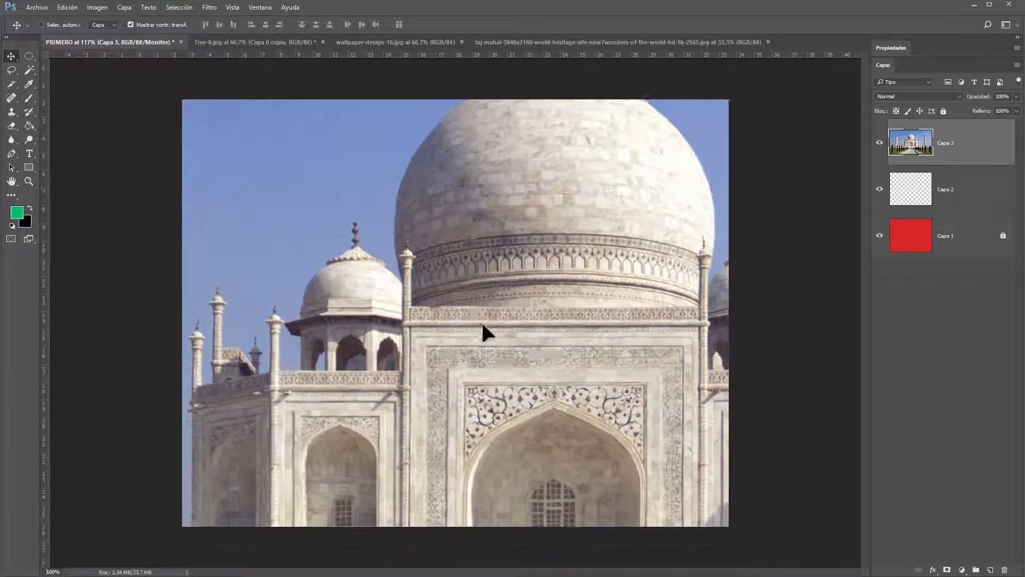
key(ctrl+plus)
key(ctrl+minus)
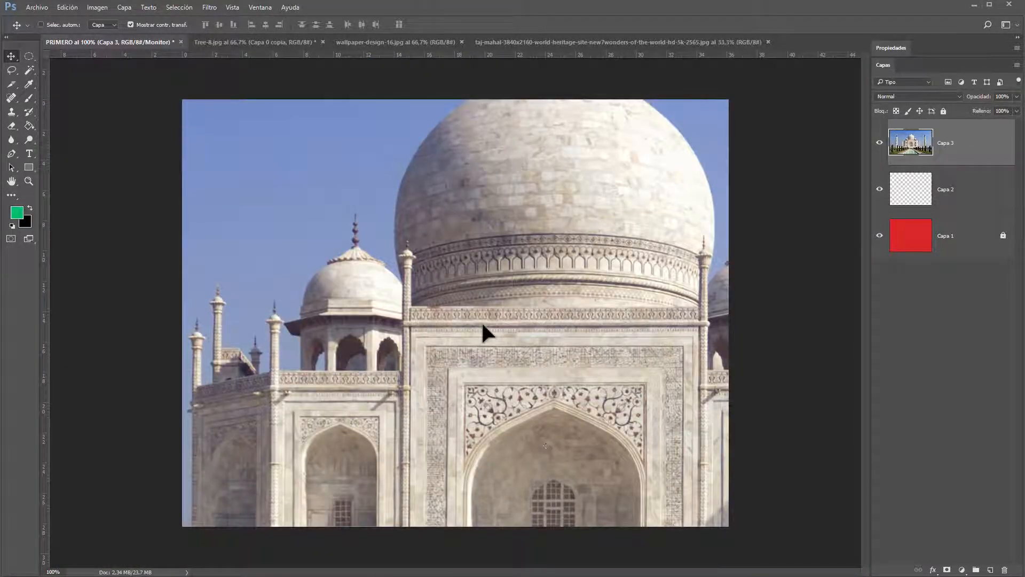
key(ctrl+minus)
key(ctrl+minus)
key(ctrl+minus)
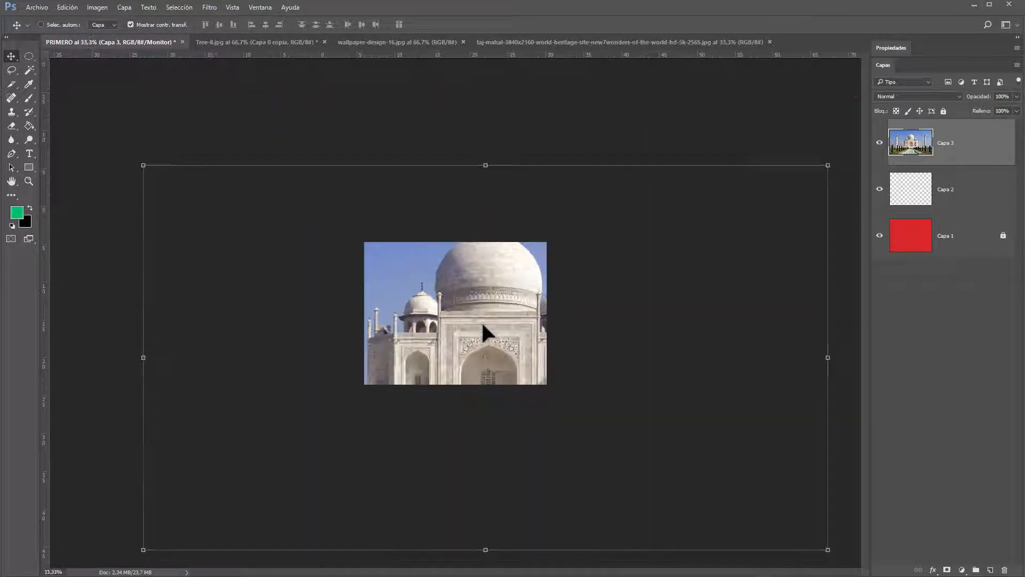
key(ctrl+plus)
key(ctrl+plus)
key(ctrl+plus)
key(ctrl+plus)
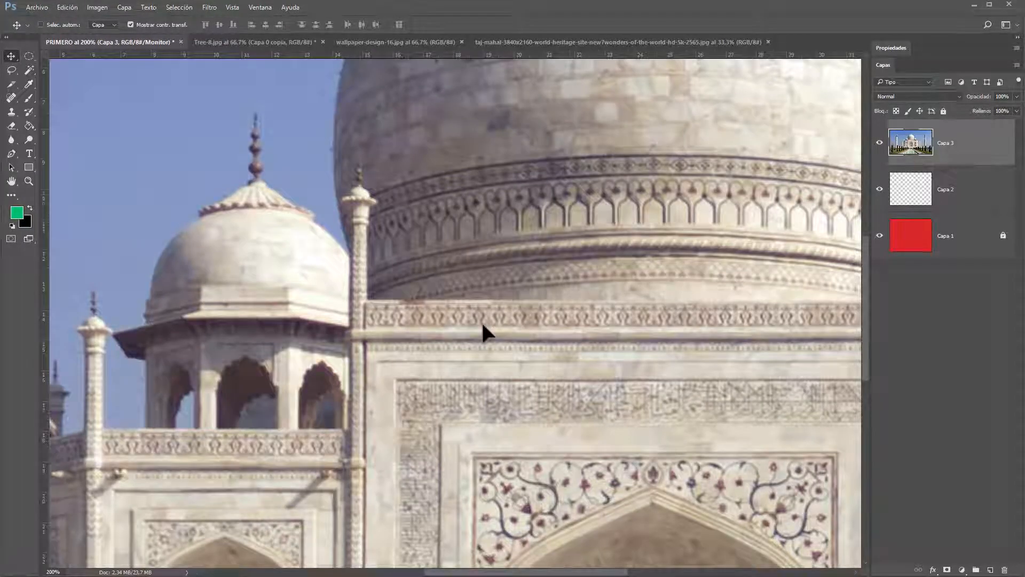
key(ctrl+minus)
key(ctrl+minus)
key(ctrl+minus)
key(ctrl+minus)
key(ctrl+minus)
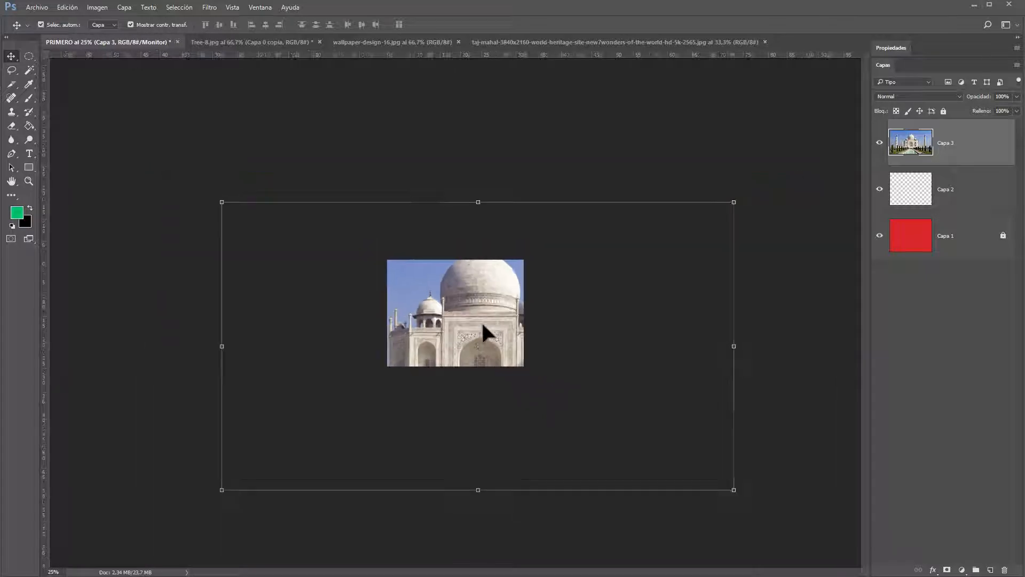
drag(733, 490, 527, 389)
drag(499, 355, 475, 325)
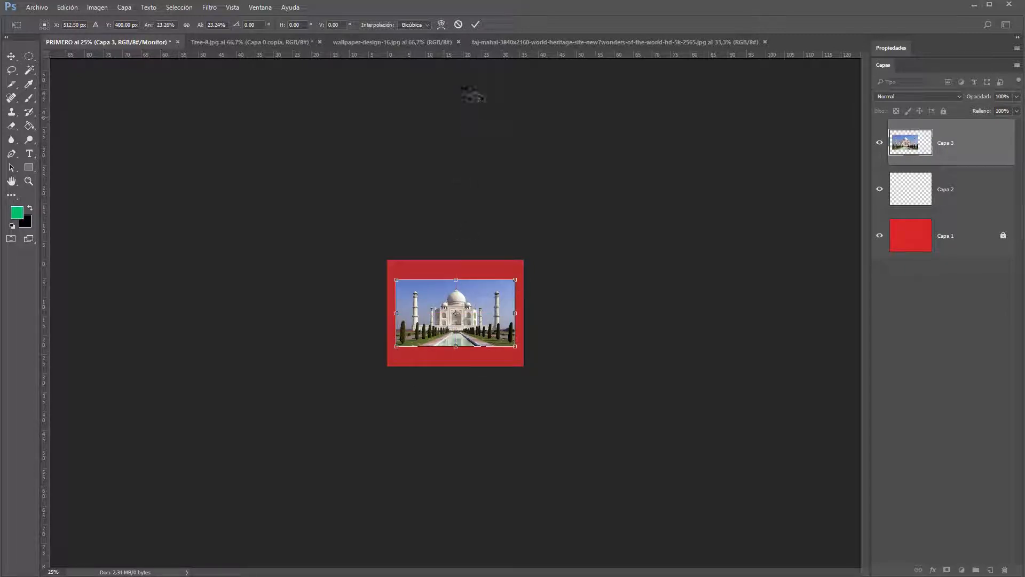
click(476, 25)
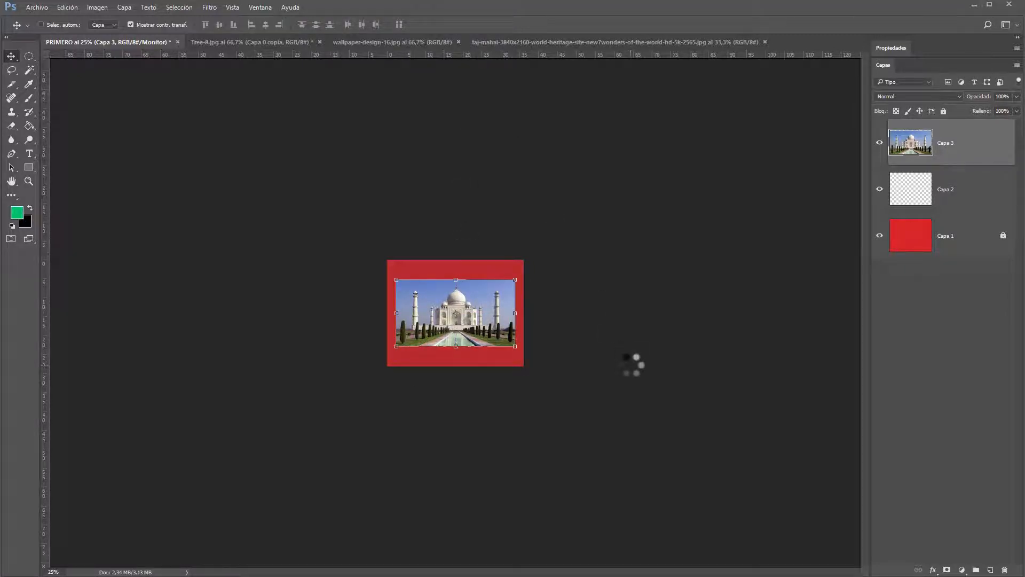
key(ctrl+0)
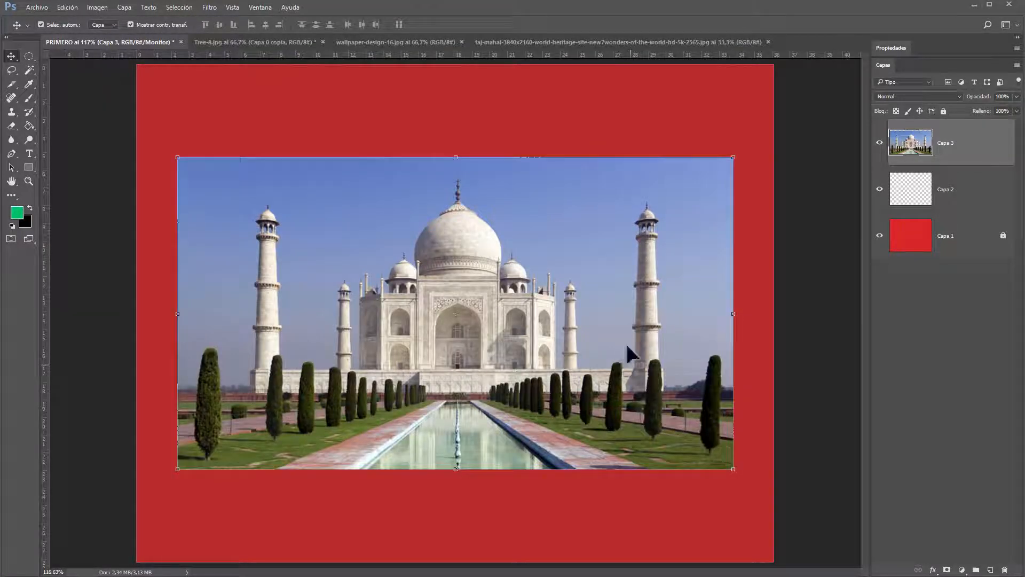
- Move the Taj Mahal layer slightly higher on the red canvas and convert it to a smart object
drag(426, 231, 362, 209)
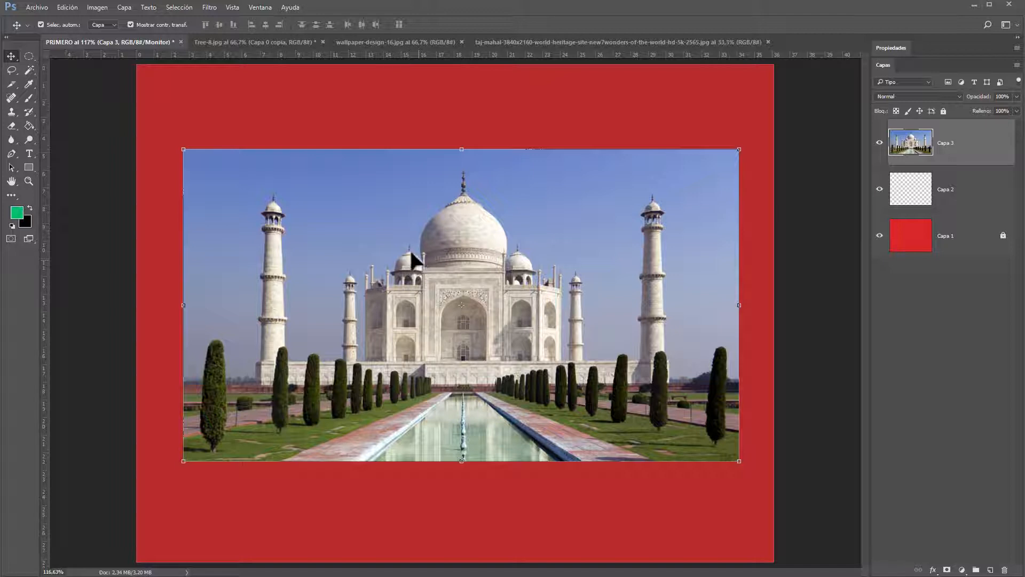
drag(407, 247, 407, 214)
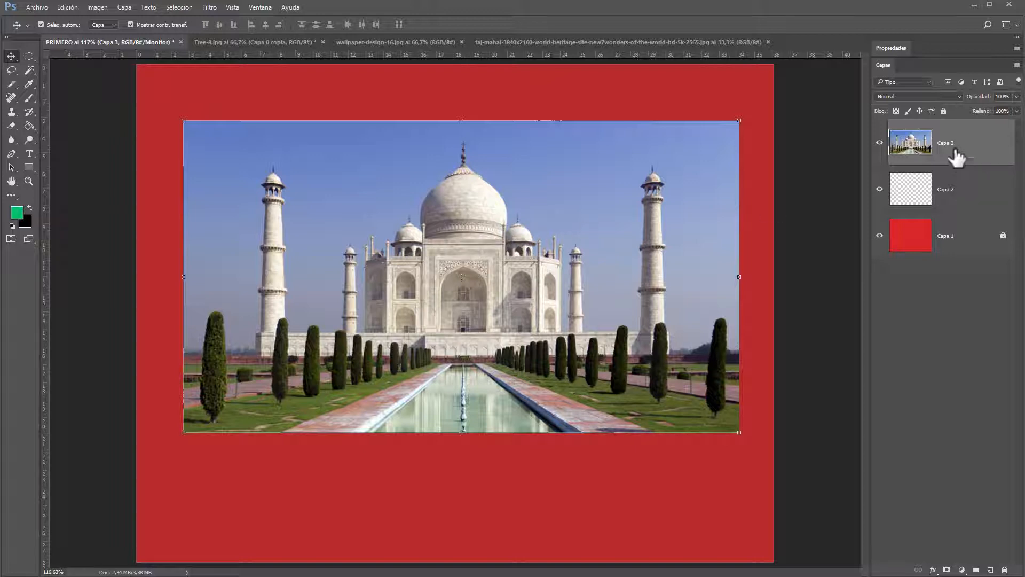
right_click(940, 152)
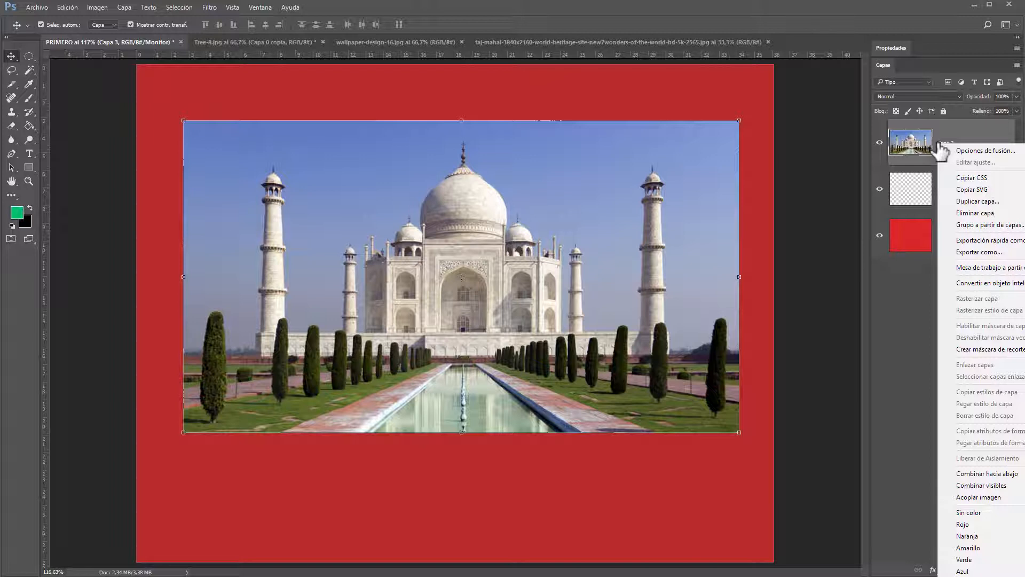
click(960, 280)
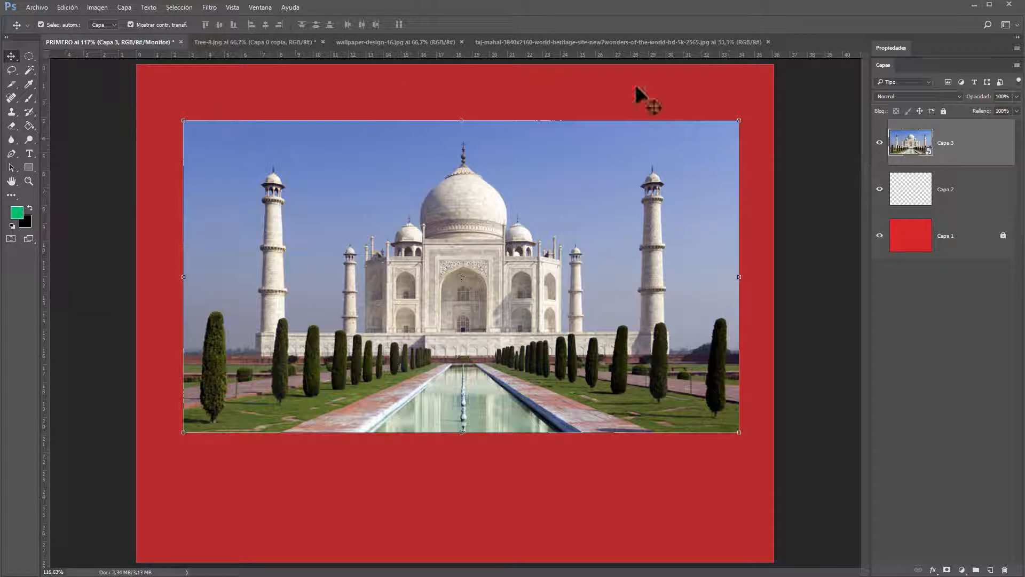
- Close Tree-8.jpg without saving, along with wallpaper-design-16.jpg and the original Taj Mahal image, keeping only PRIMERO open
click(322, 41)
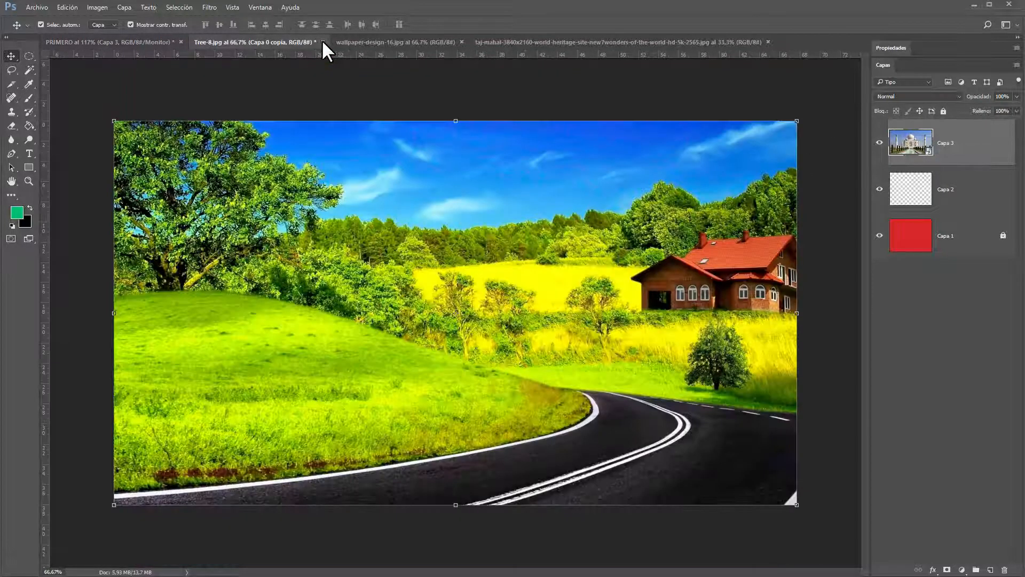
click(508, 222)
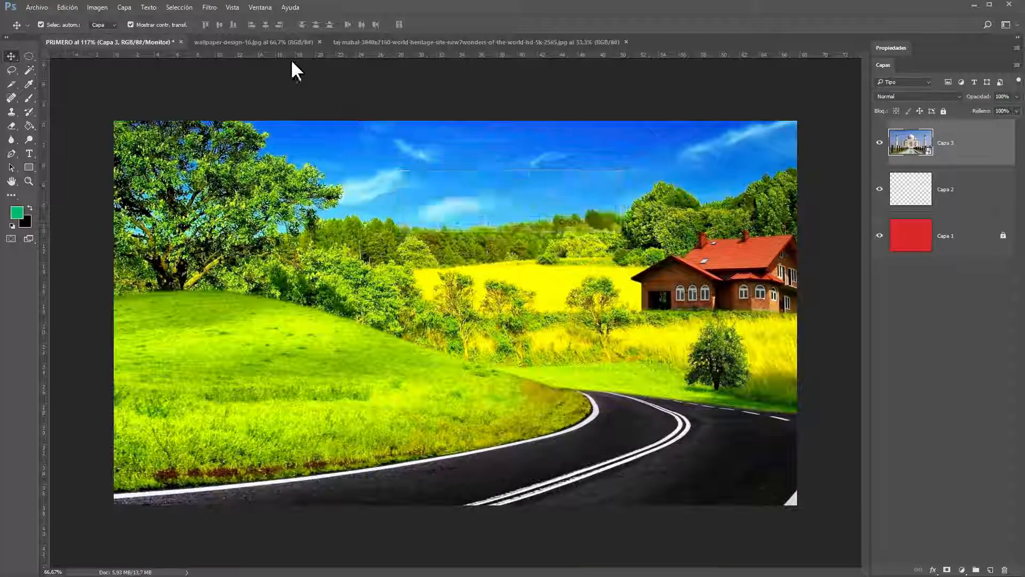
click(320, 42)
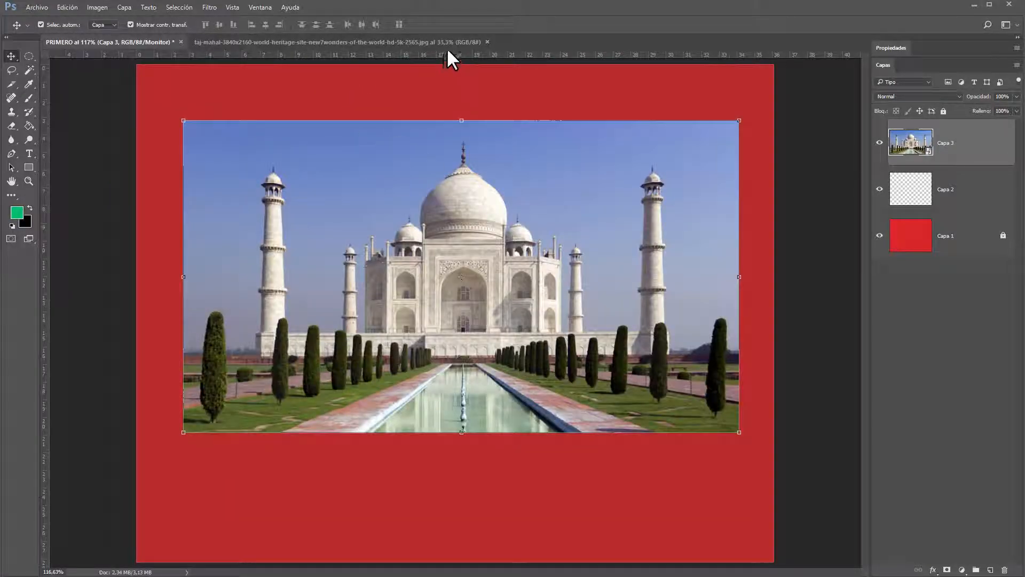
click(487, 42)
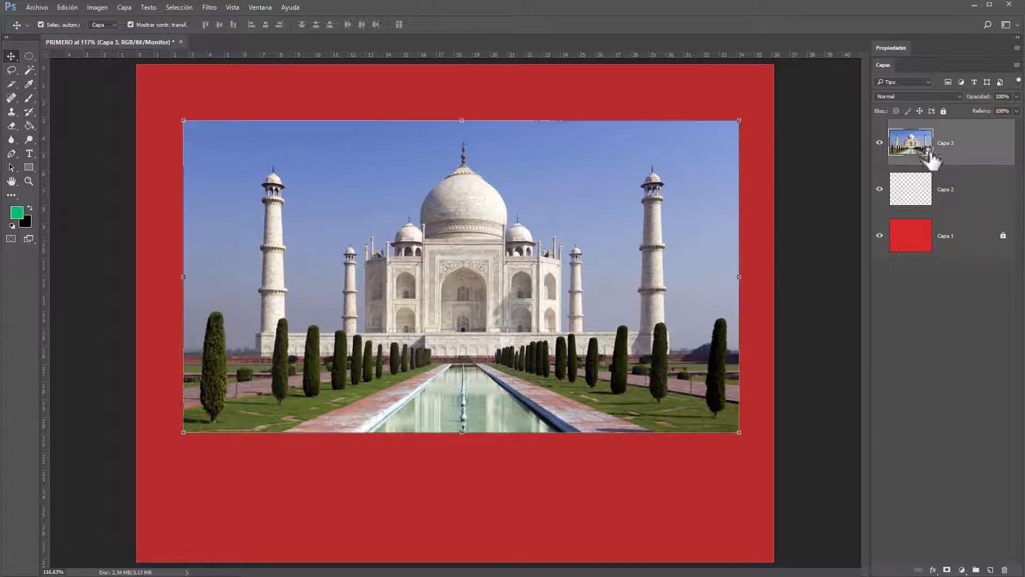
- Open the Taj Mahal smart object's contents, check the PRIMERO document, and return to Capa 3.psb
double_click(930, 152)
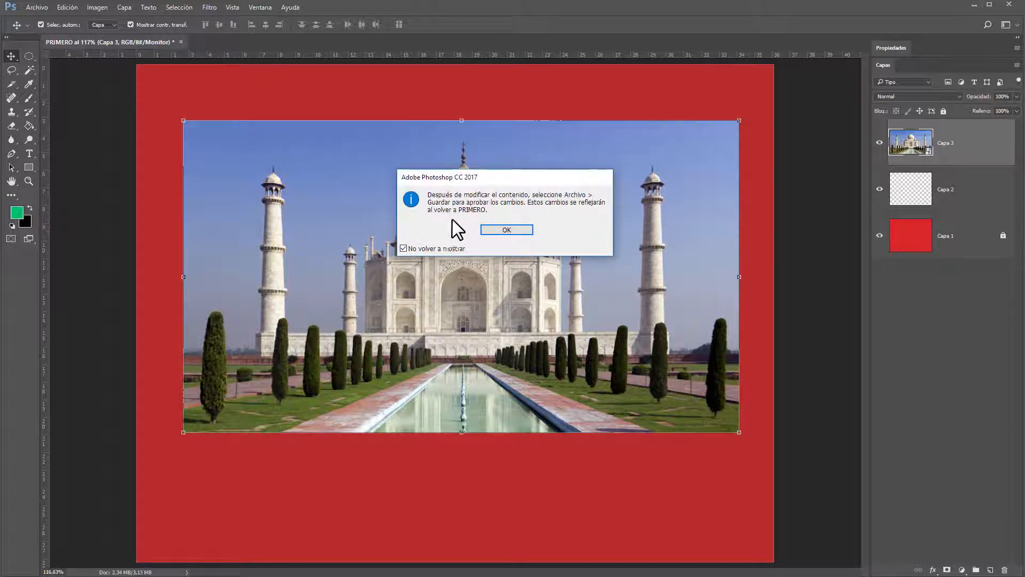
click(507, 229)
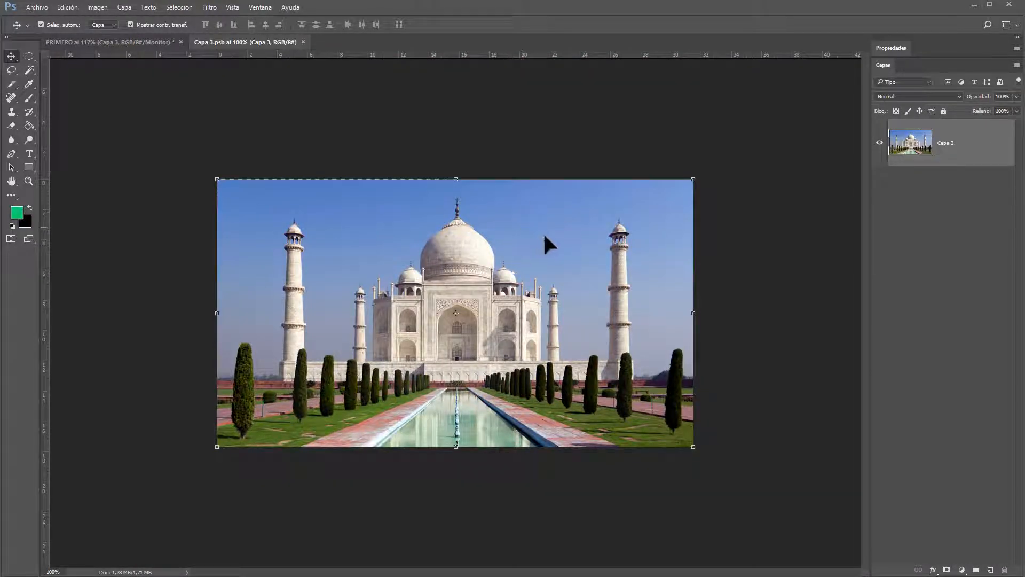
click(136, 41)
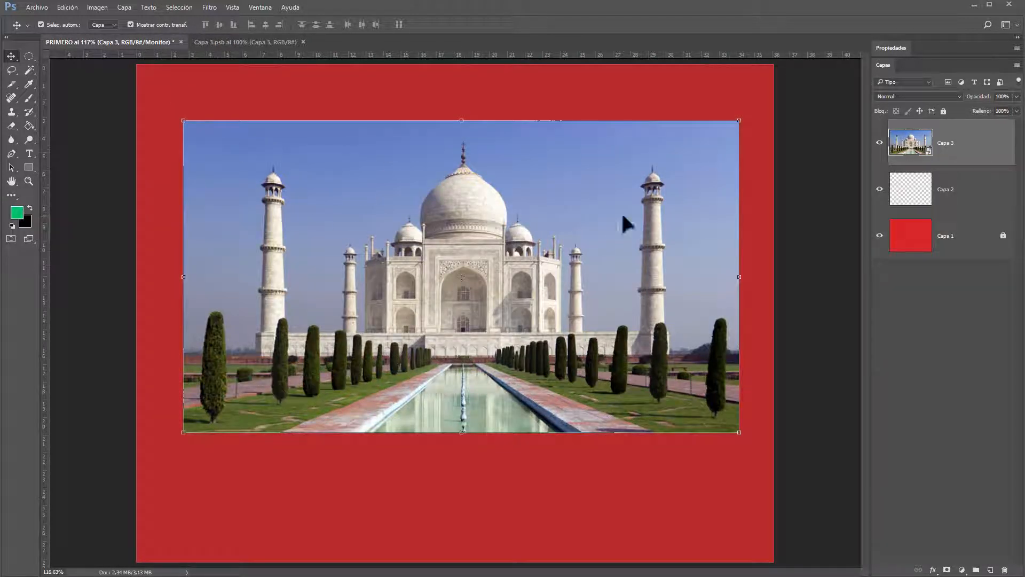
click(239, 42)
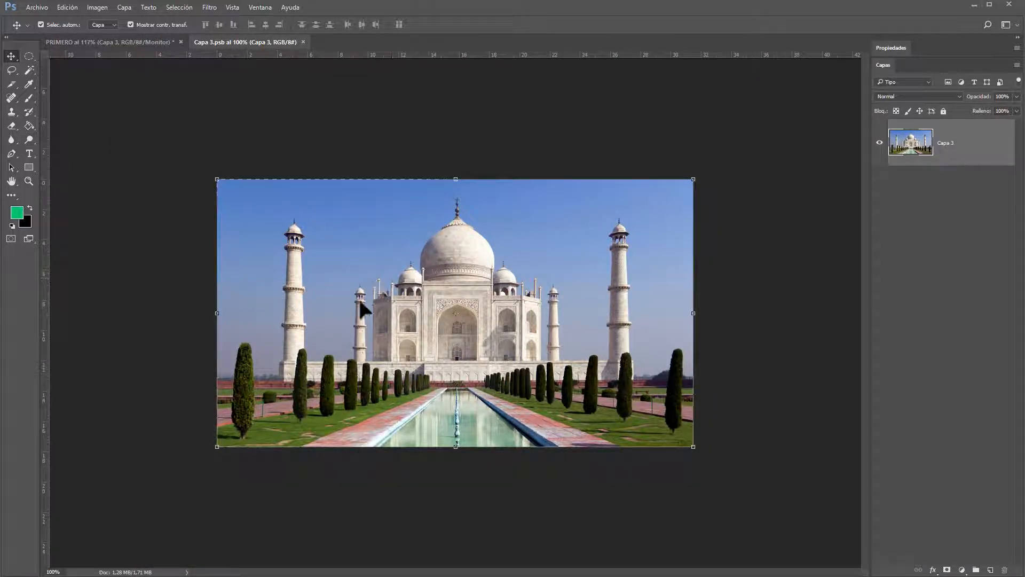
- Brush a green diagonal stroke across the Taj Mahal in Capa 3.psb, then close it and save the changes
click(31, 97)
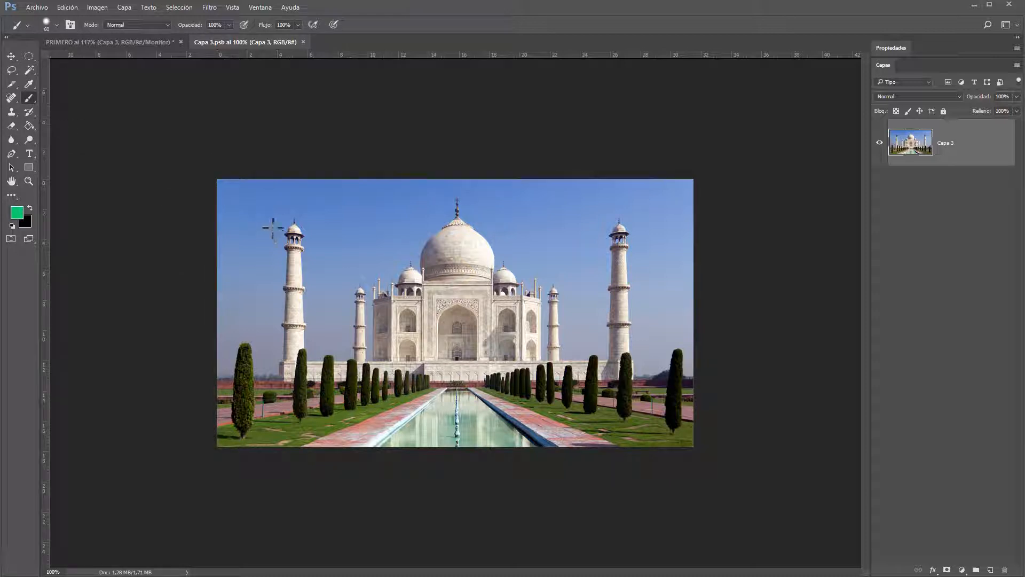
mouse_move(274, 166)
mouse_down()
mouse_move(639, 340)
mouse_move(751, 379)
mouse_up()
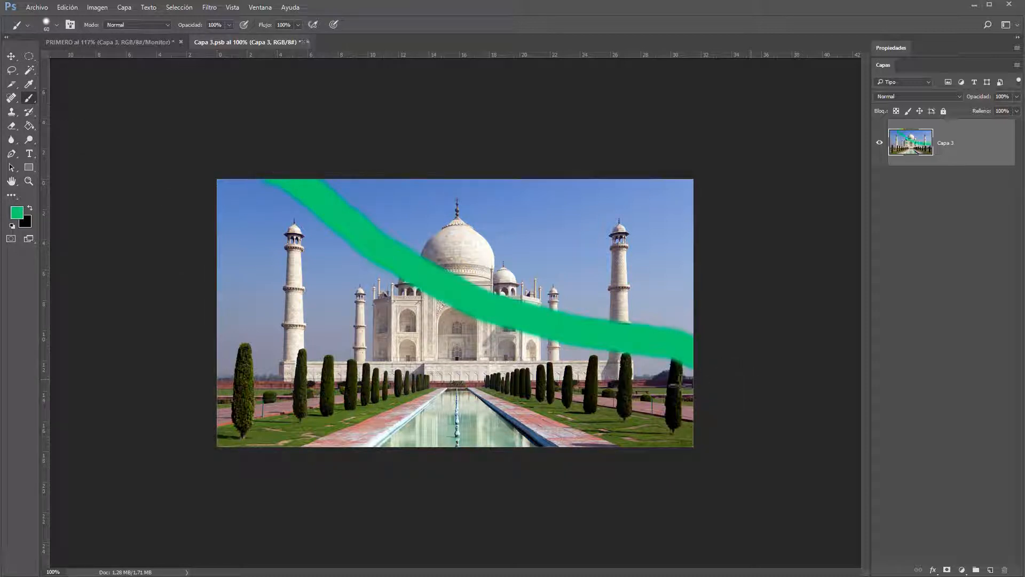
click(307, 41)
click(445, 222)
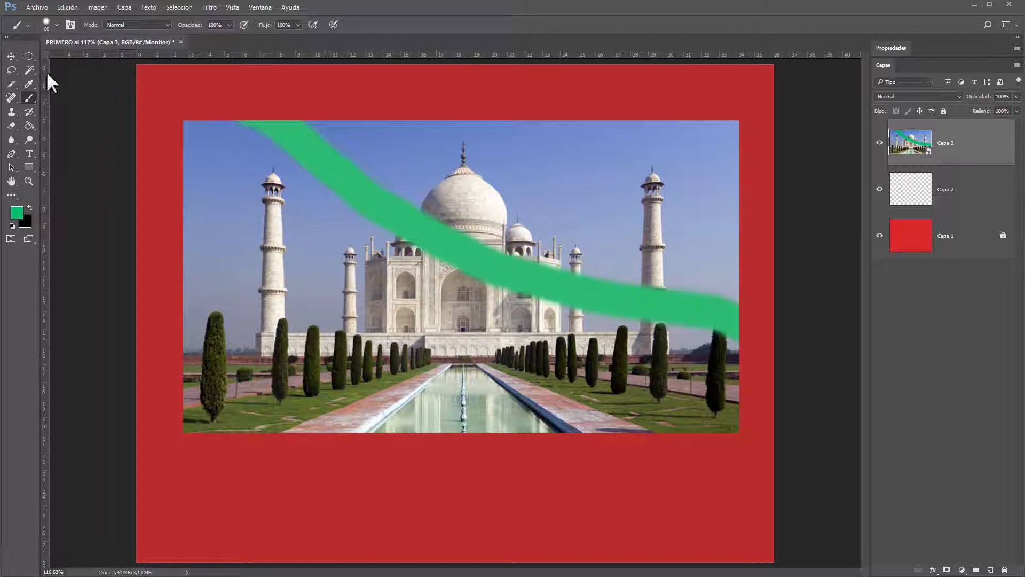
- Switch to the Move tool and delete the Taj Mahal smart object layer from PRIMERO
click(10, 56)
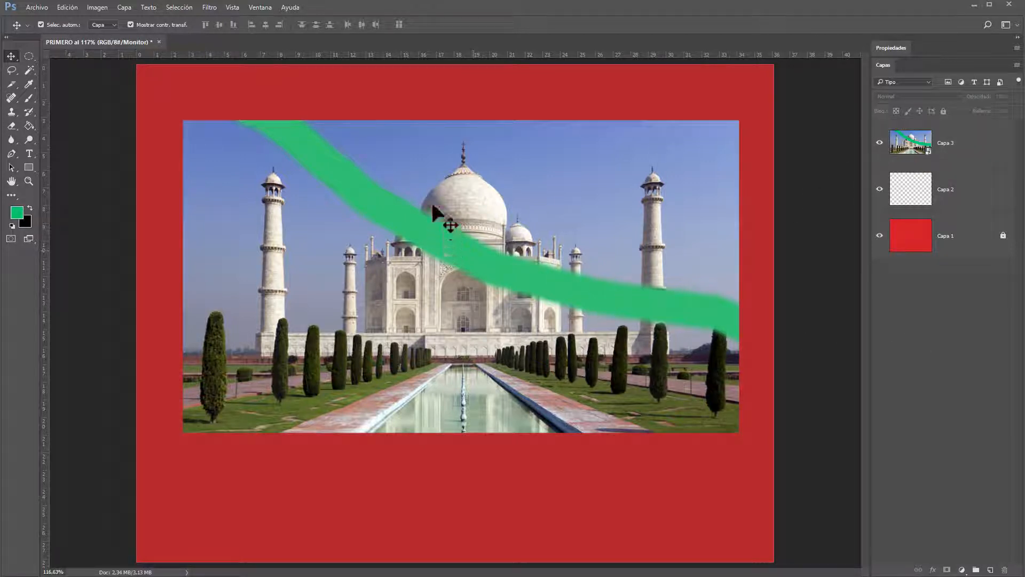
key(Delete)
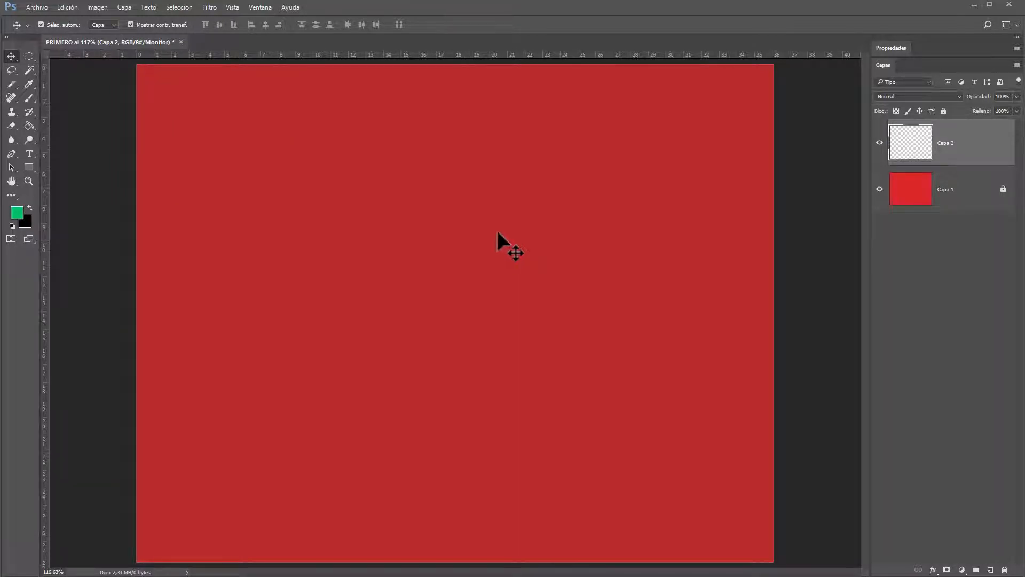
click(43, 9)
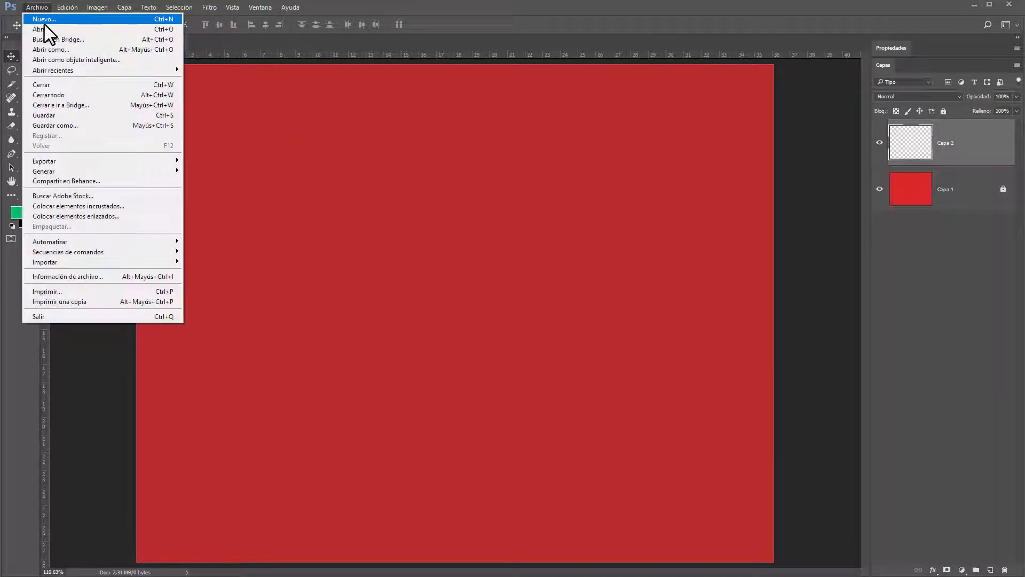
click(44, 21)
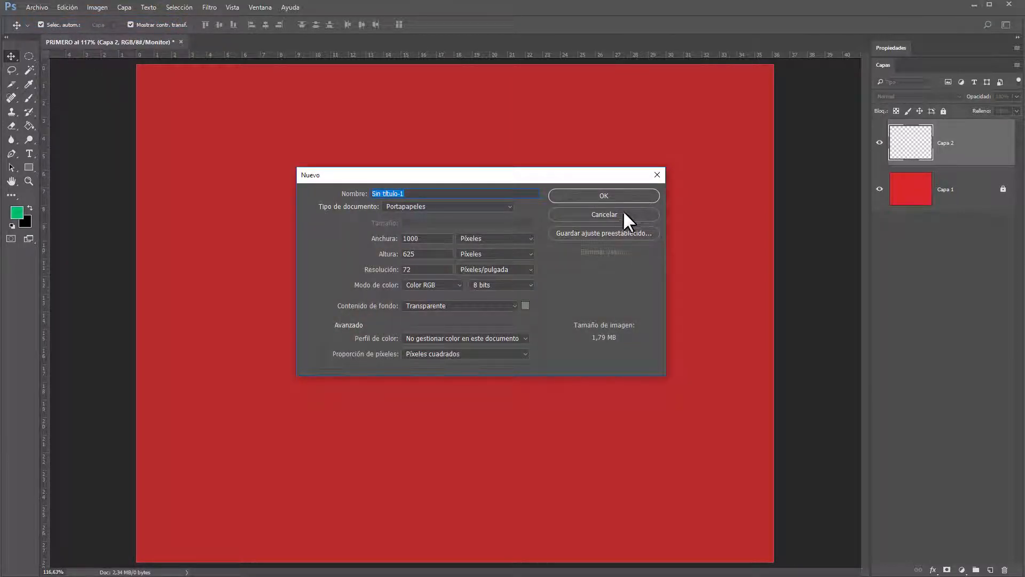
click(604, 215)
click(43, 9)
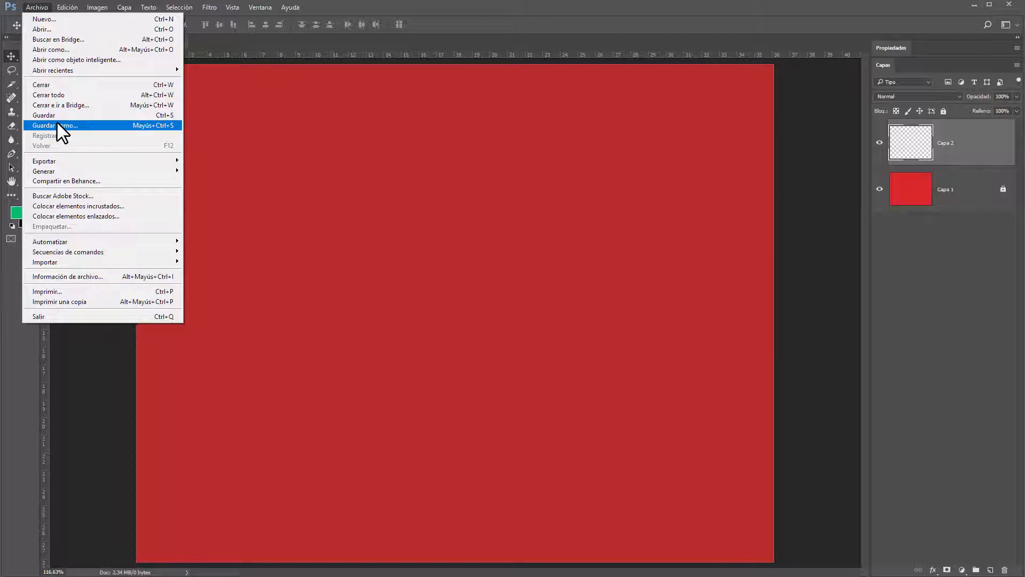
mouse_move(70, 159)
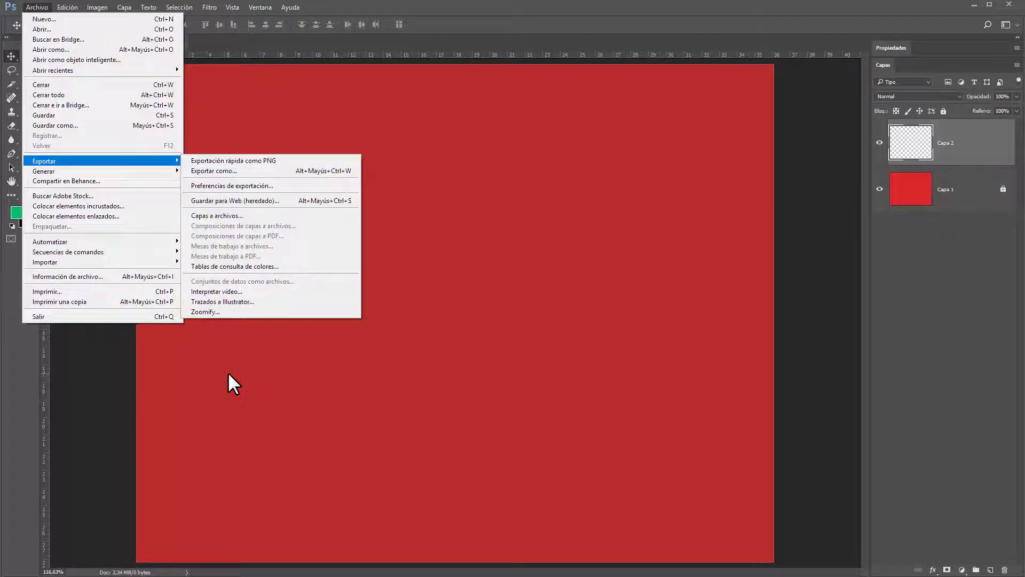
click(35, 7)
- Create a new document of type Mesa de trabajo at iPhone 6 Plus size, 1242 × 2208 pixels, 72 ppi, white background
click(36, 7)
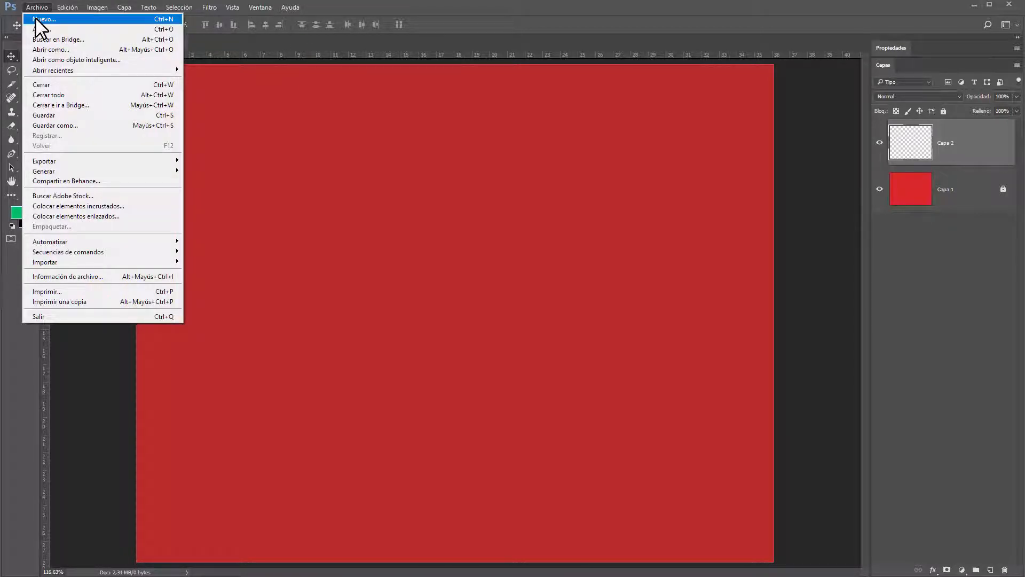
click(35, 20)
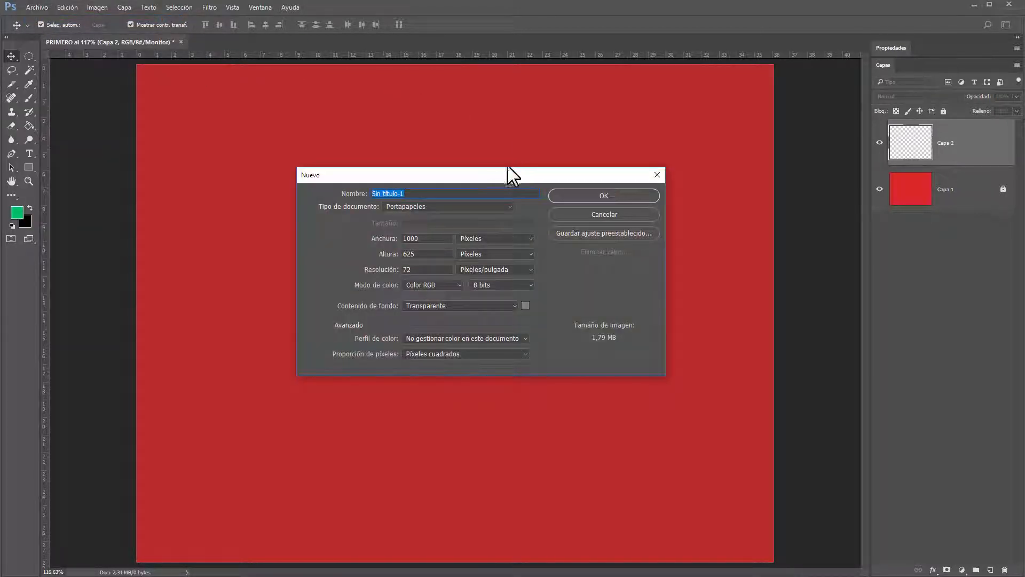
drag(491, 174, 440, 143)
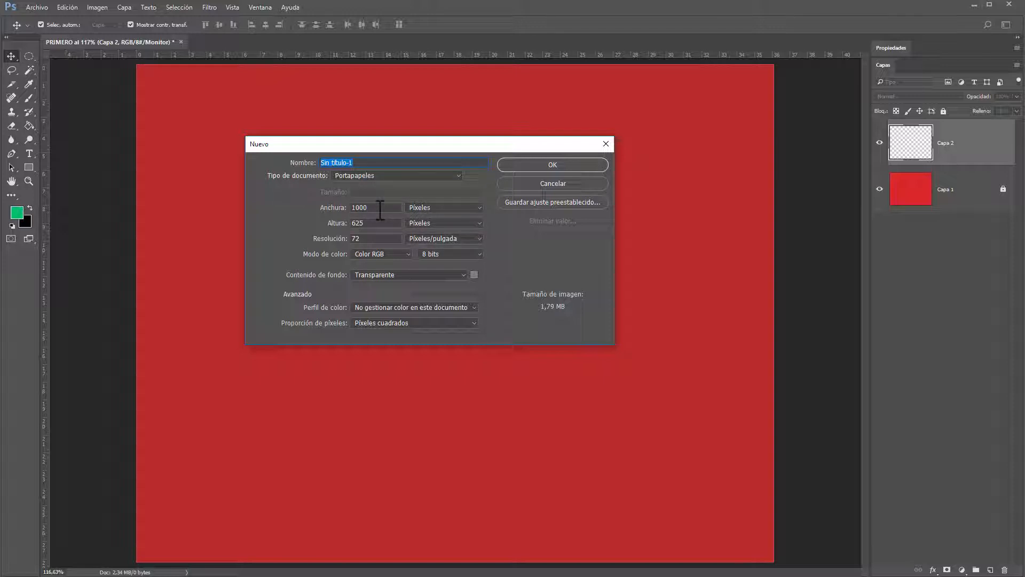
click(455, 175)
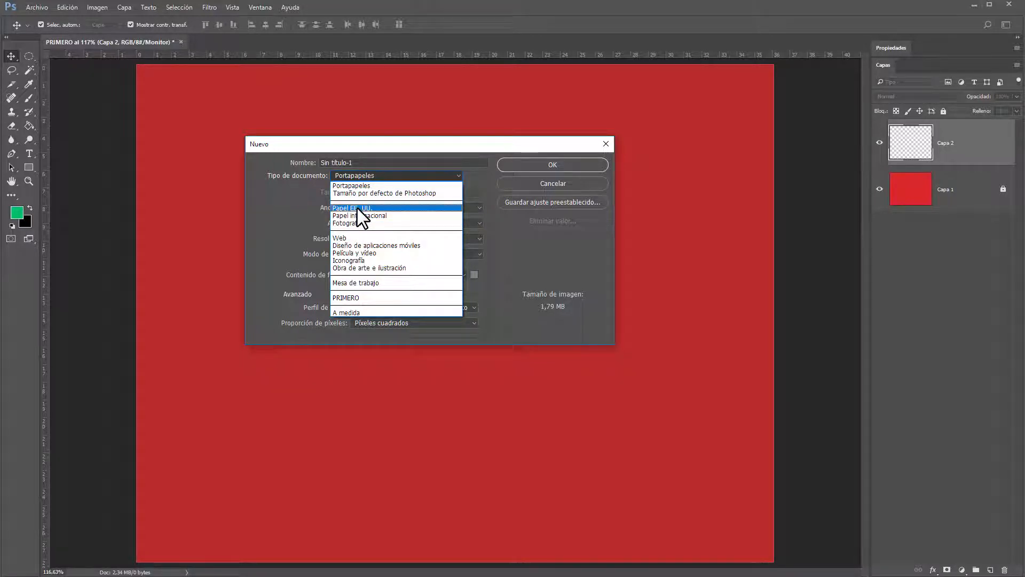
click(356, 207)
click(456, 175)
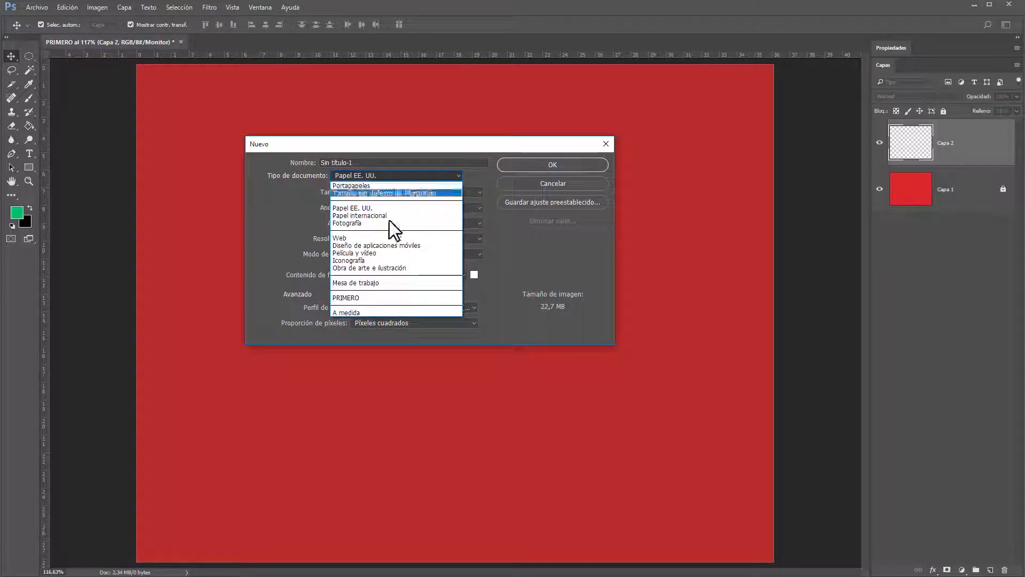
click(369, 282)
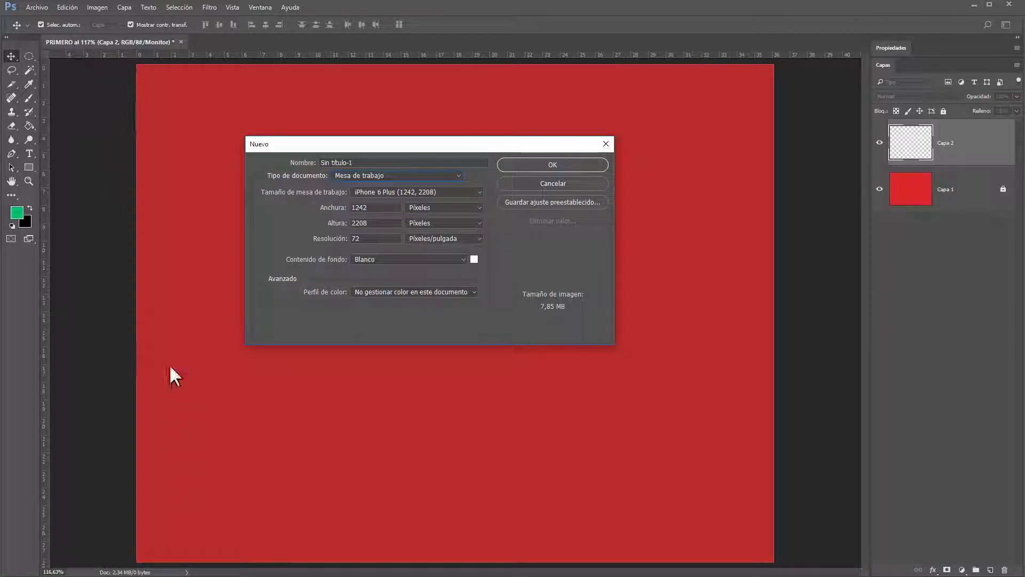
click(550, 163)
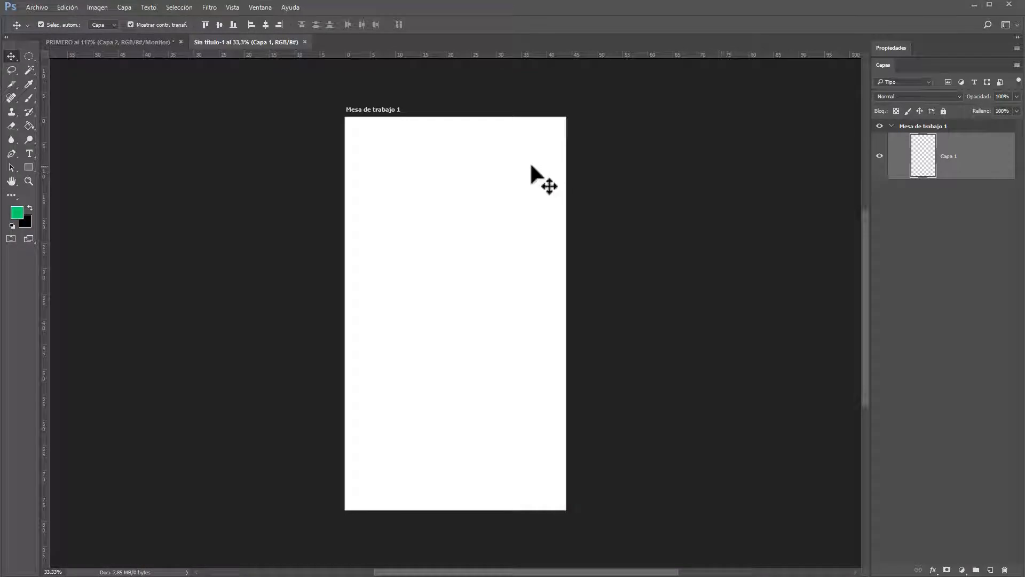
- Switch to the PRIMERO document and collapse the Device Preview panel group
click(126, 44)
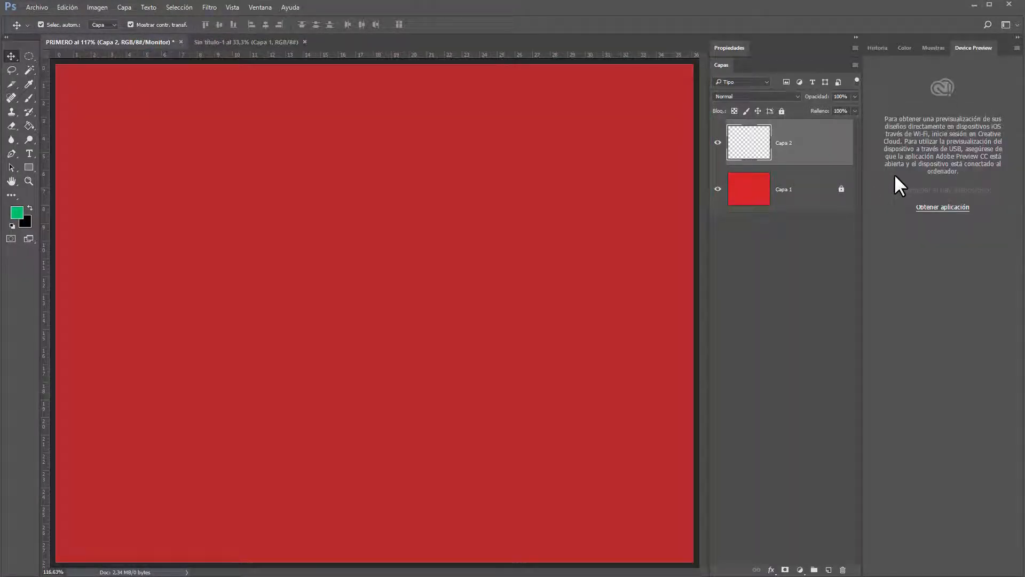
click(1018, 38)
click(1018, 37)
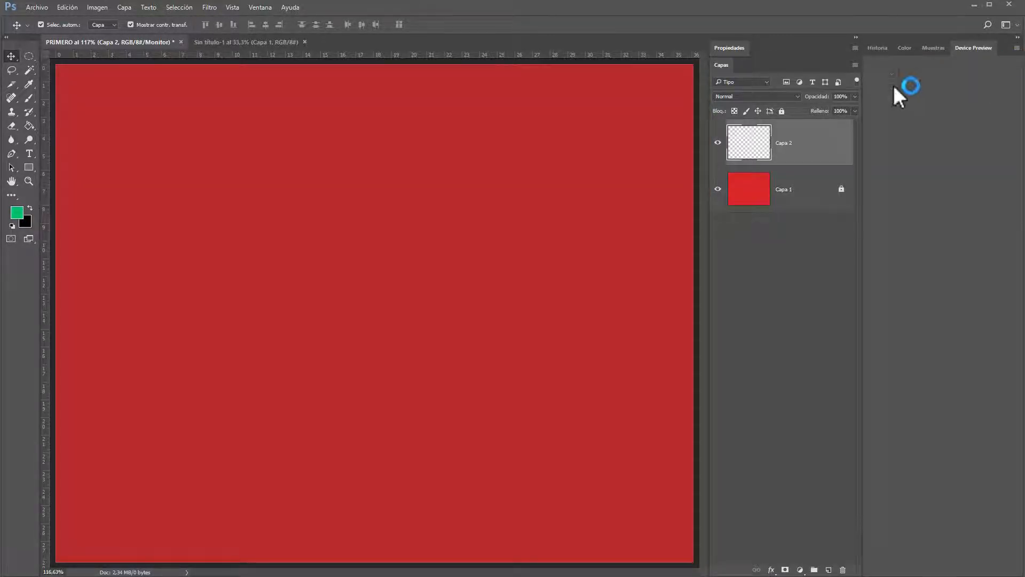
- Compare the plain canvas of PRIMERO with the artboard document Sin título-1 by viewing both in turn
click(213, 41)
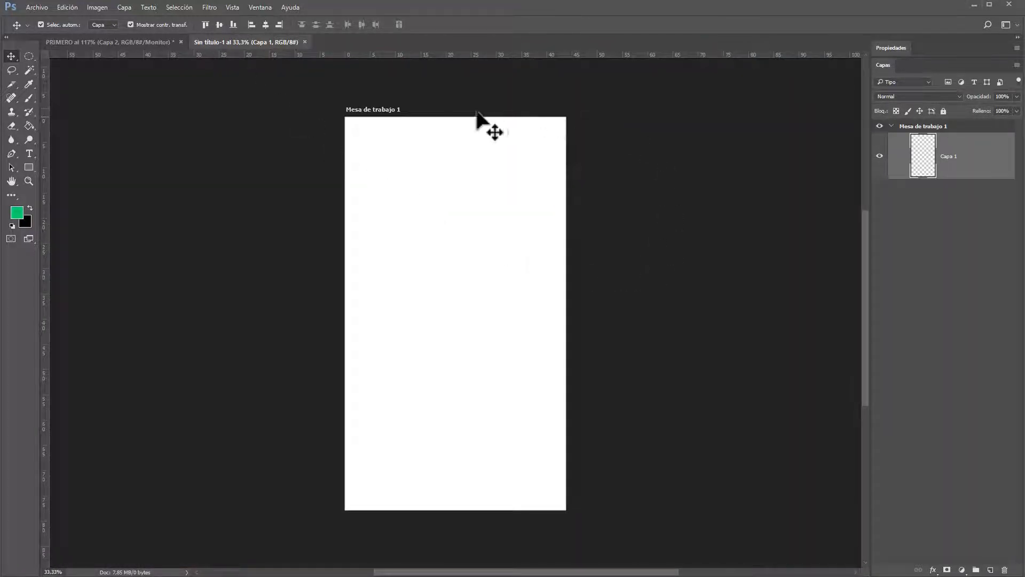
click(133, 42)
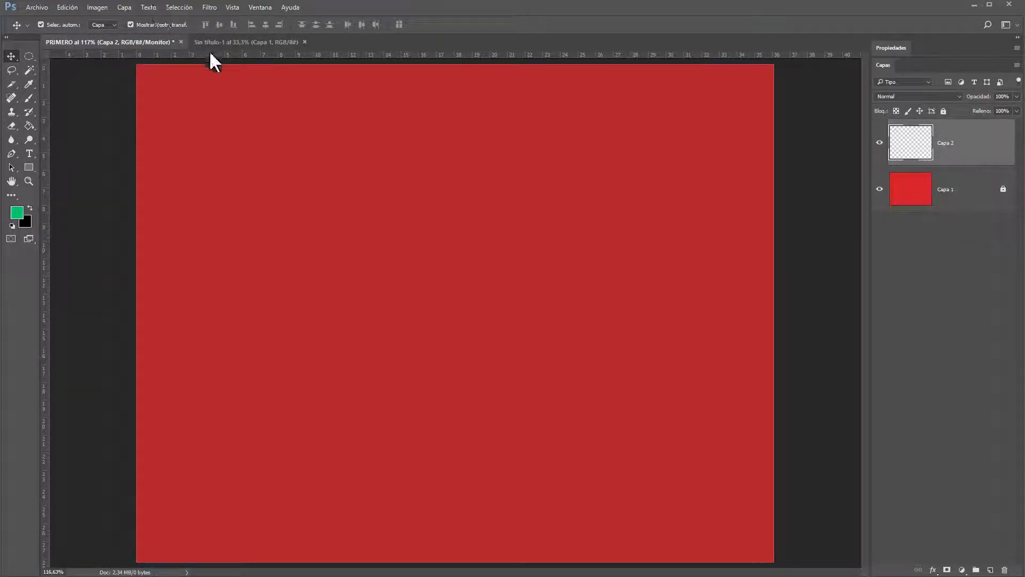
click(220, 42)
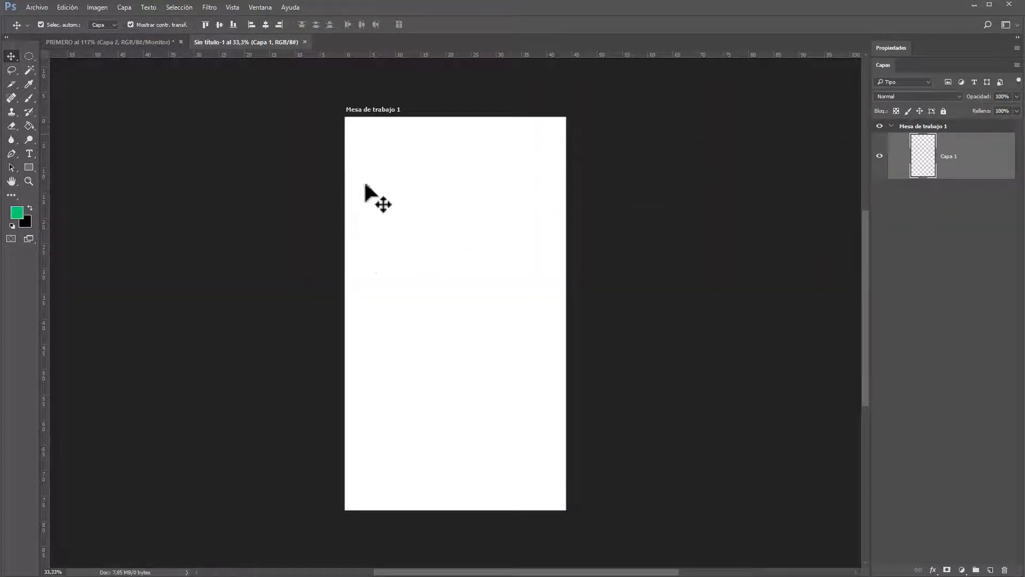
click(162, 42)
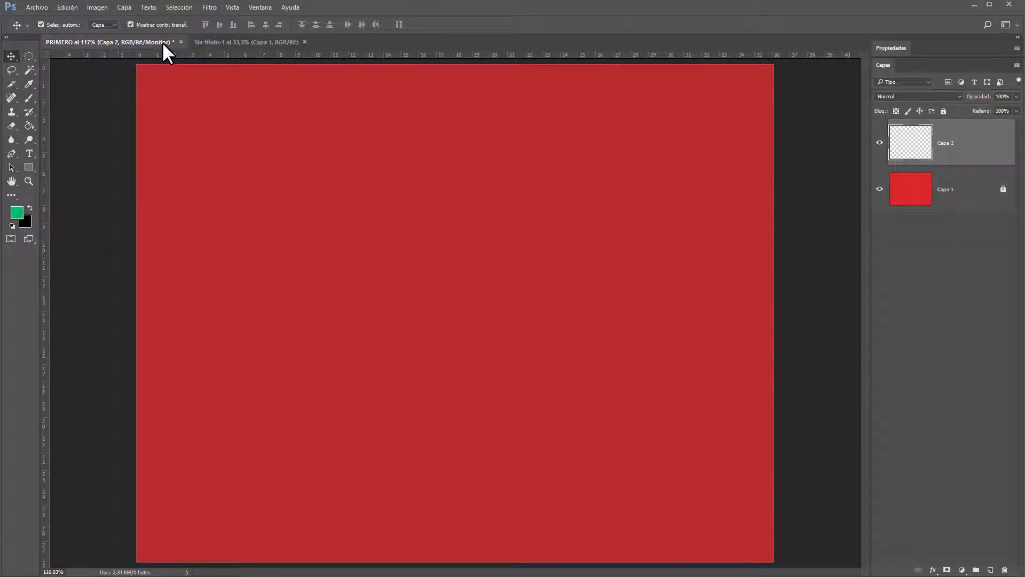
key(ctrl+minus)
key(ctrl+minus)
key(ctrl+minus)
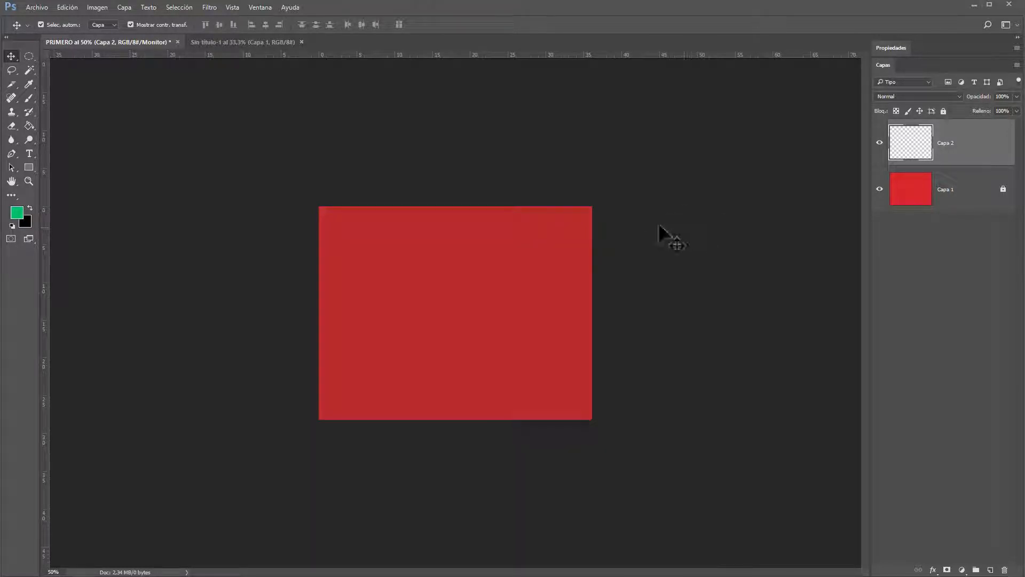
click(235, 41)
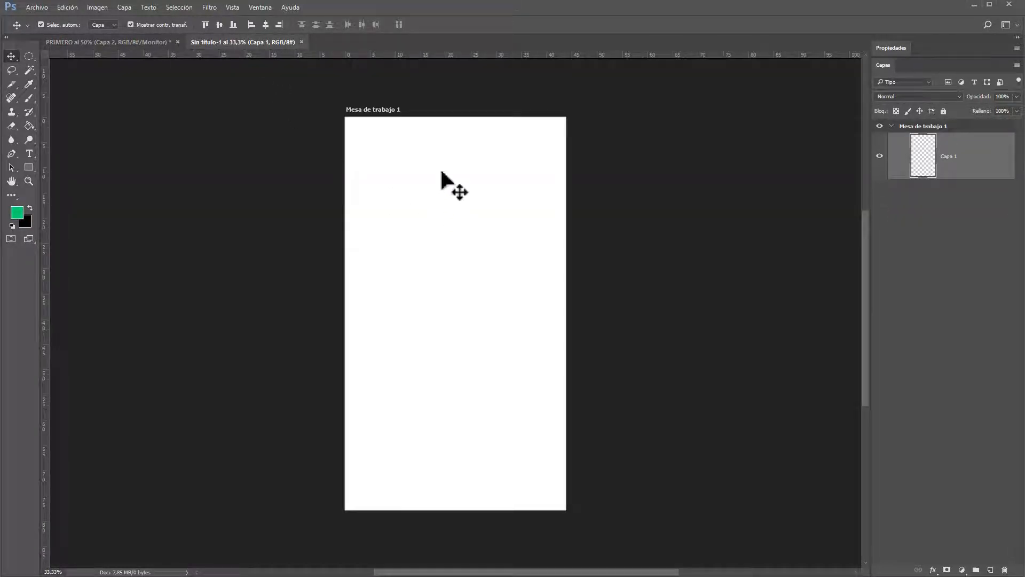
- Select Mesa de trabajo 1 and add two more iPhone 6 Plus artboards in a row to its right
click(374, 112)
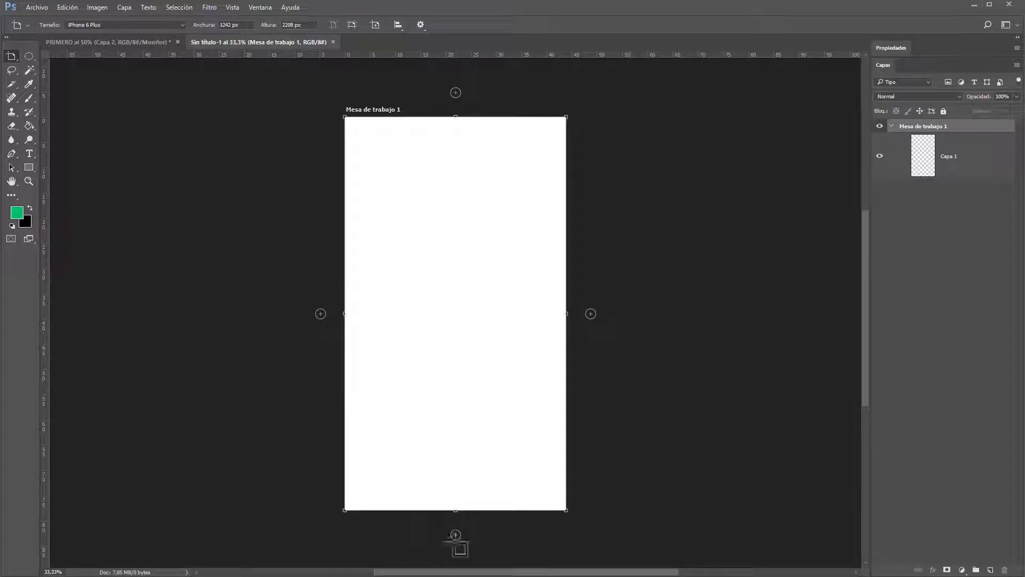
click(590, 314)
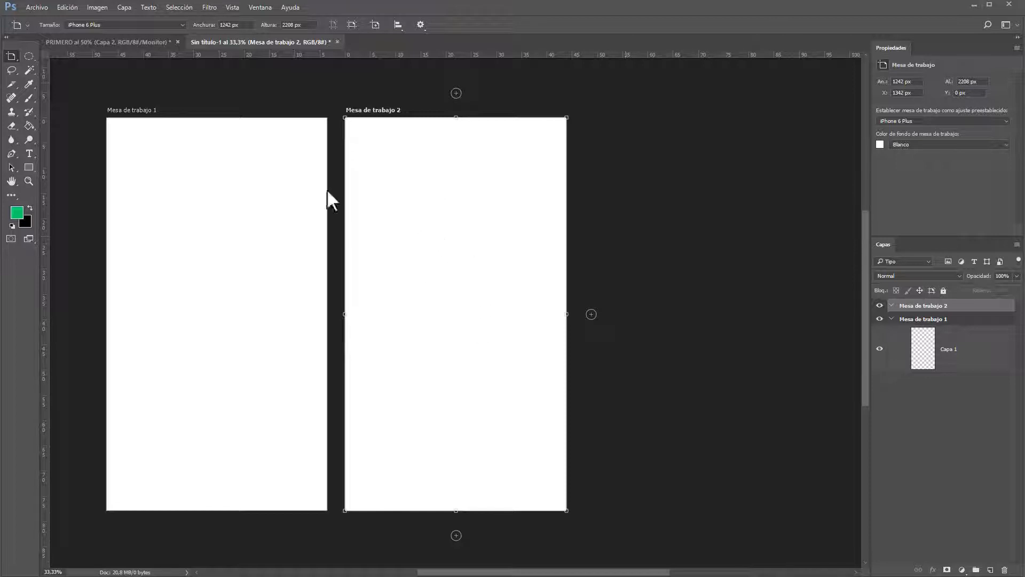
click(591, 314)
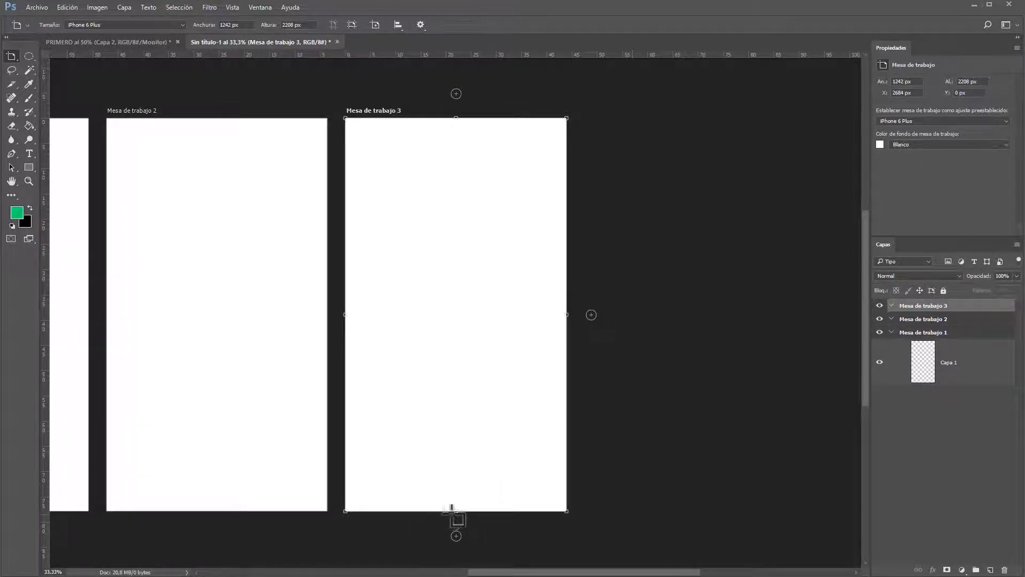
- Shorten Mesa de trabajo 3 from its lower edge and Mesa de trabajo 2 from its upper edge to about 1332 px high
drag(447, 495, 448, 395)
key(v)
click(218, 130)
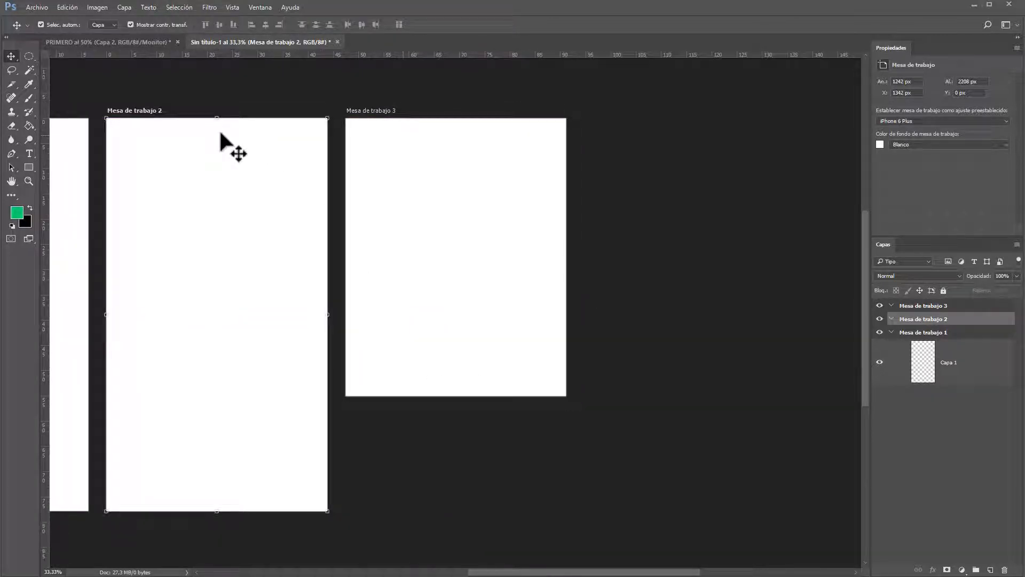
drag(215, 119, 211, 274)
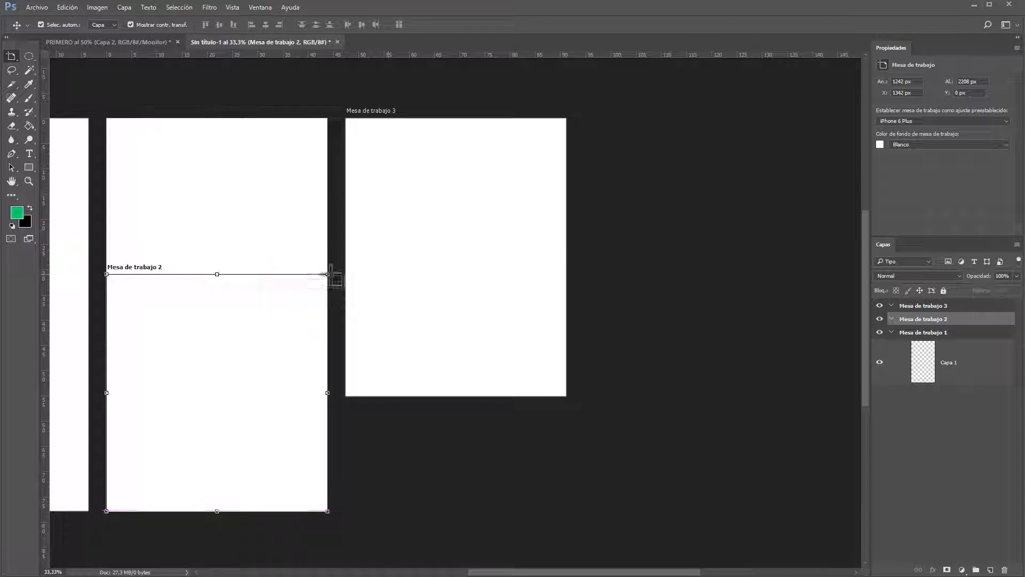
drag(487, 573, 387, 572)
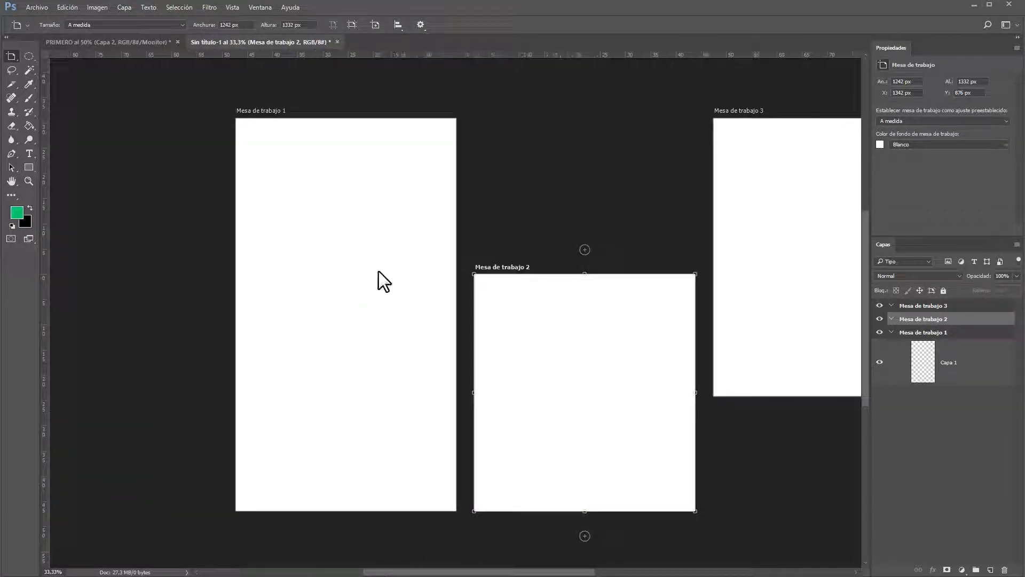
- Return to PRIMERO and close the artboard document Sin título-1 without saving
click(131, 40)
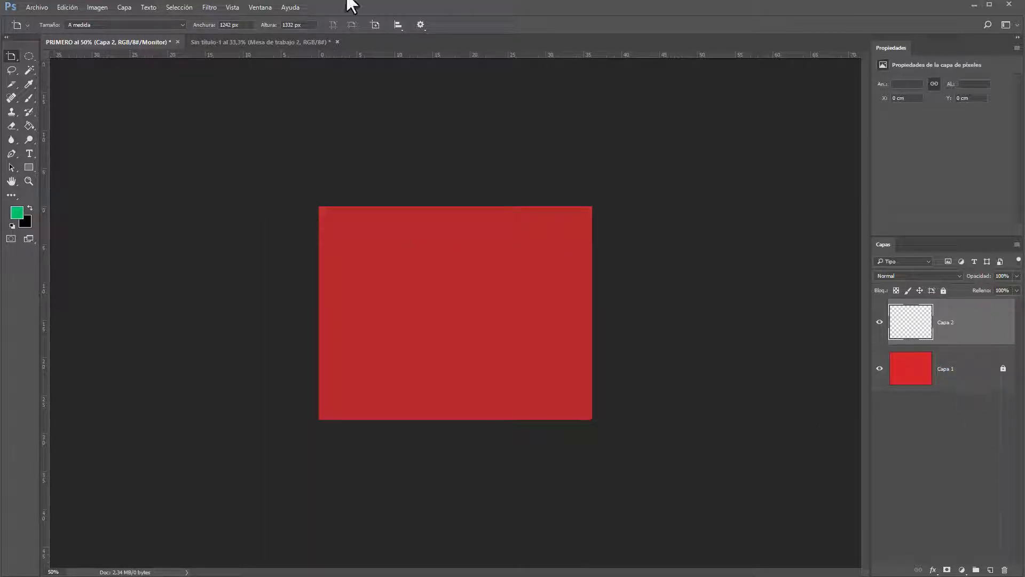
click(337, 41)
click(515, 221)
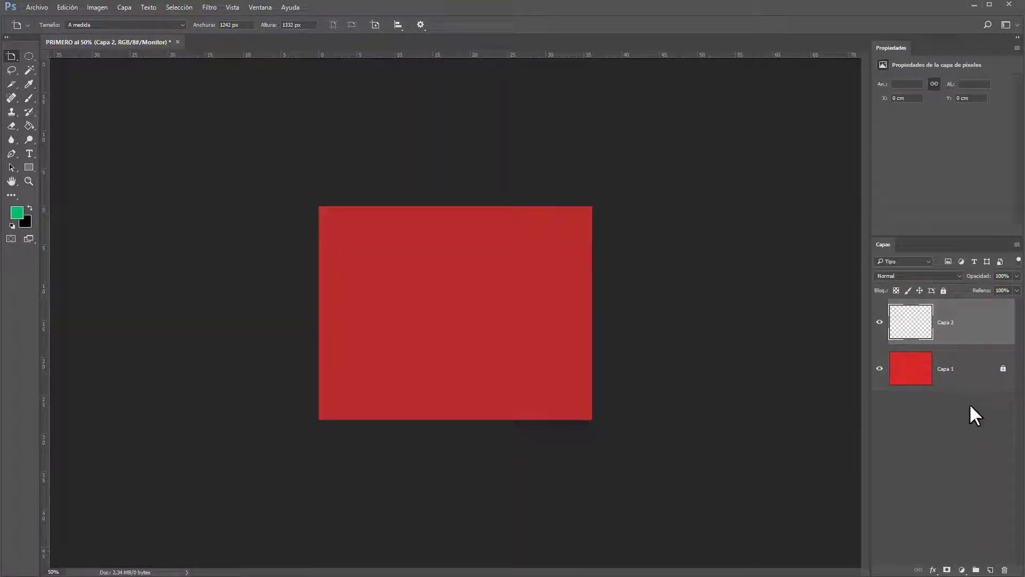
- Collapse the Properties panel and make the Move tool active instead of the Artboard tool
double_click(891, 46)
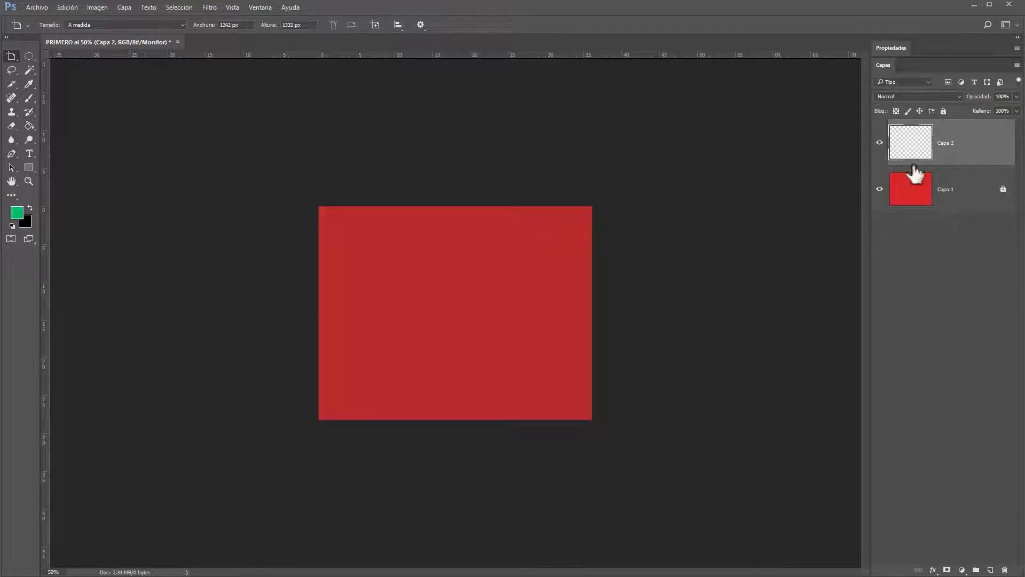
click(12, 55)
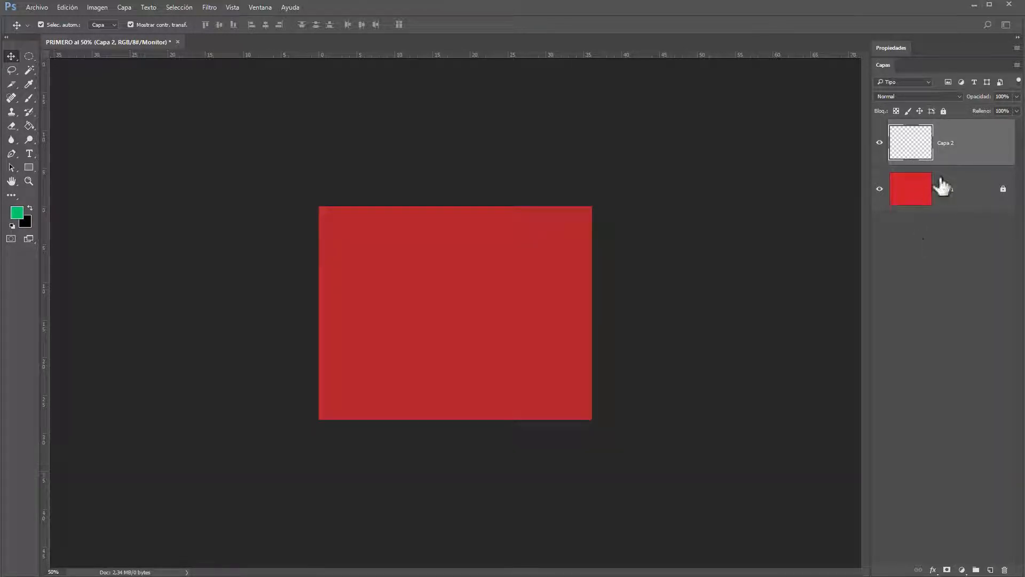
right_click(14, 56)
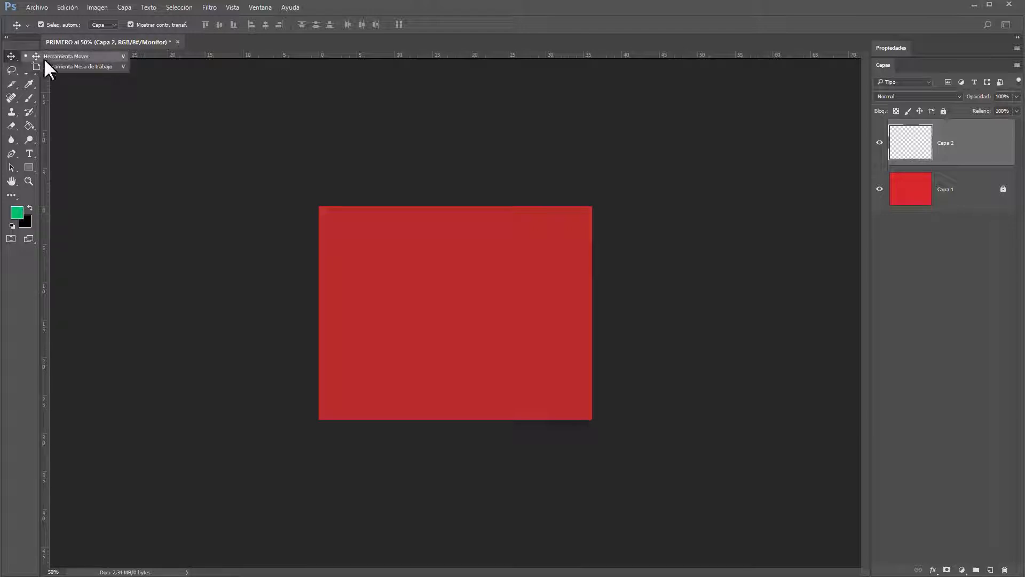
click(75, 56)
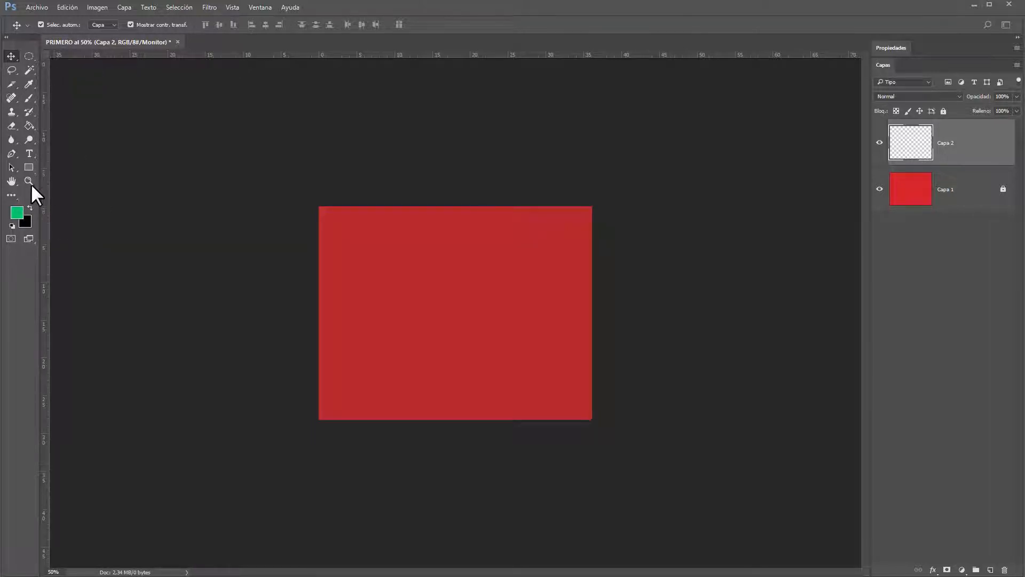
- Draw a black ellipse shape about 270 × 238 px near the middle of the red canvas
click(26, 164)
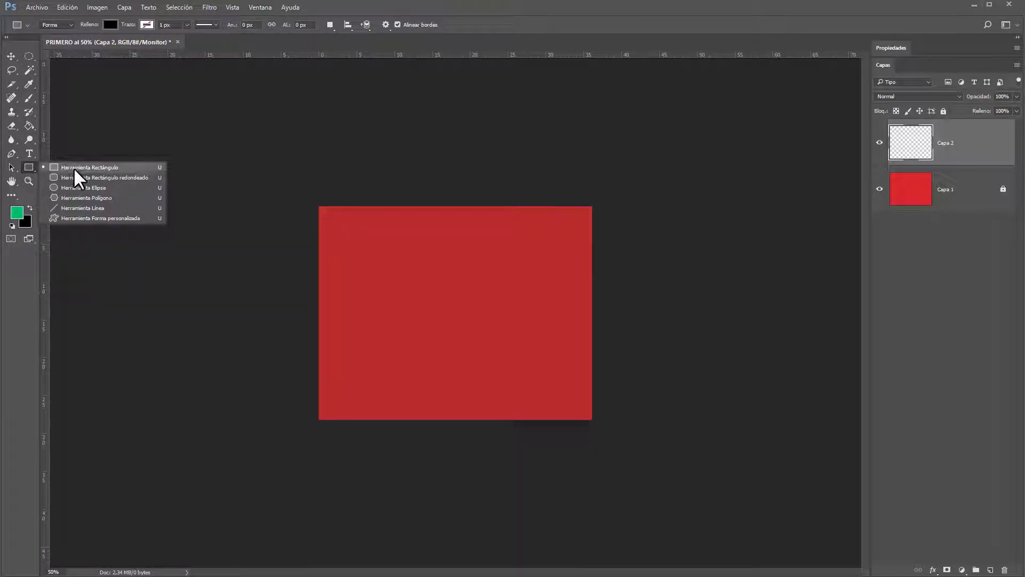
click(71, 187)
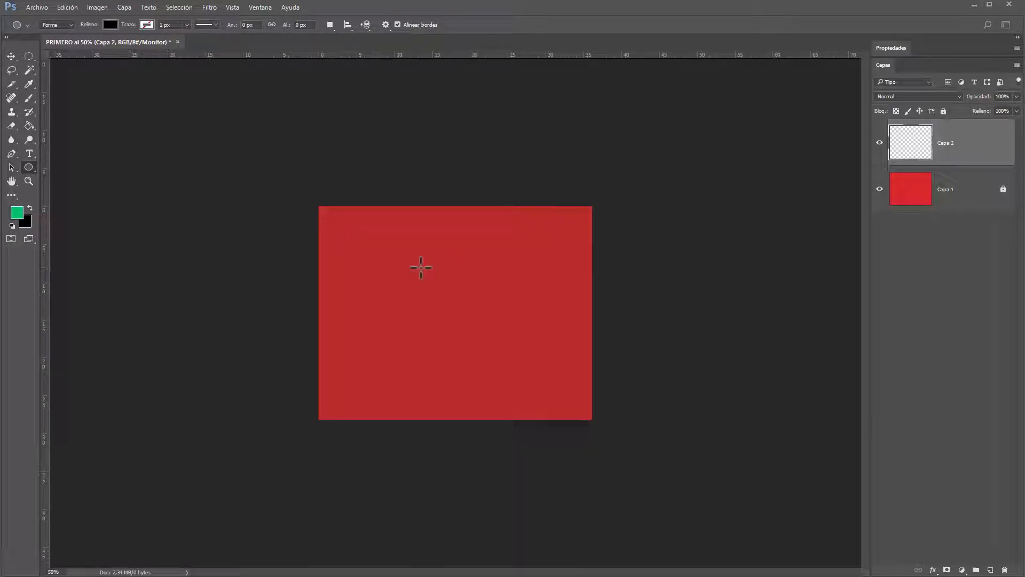
drag(421, 268, 493, 331)
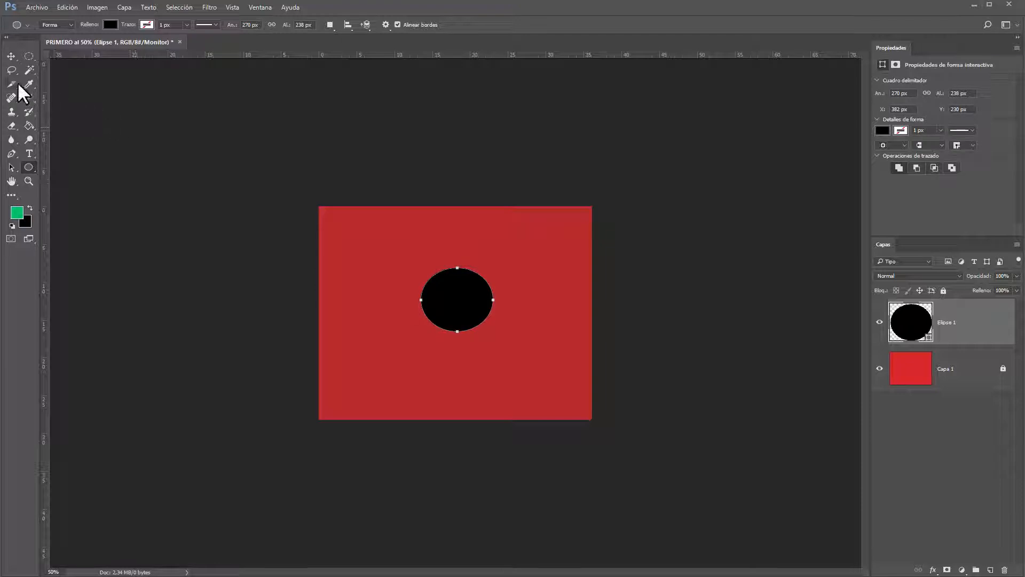
- Move the black ellipse to about X 346 px, Y 196 px, and turn off Auto-Select and Show Transform Controls
key(v)
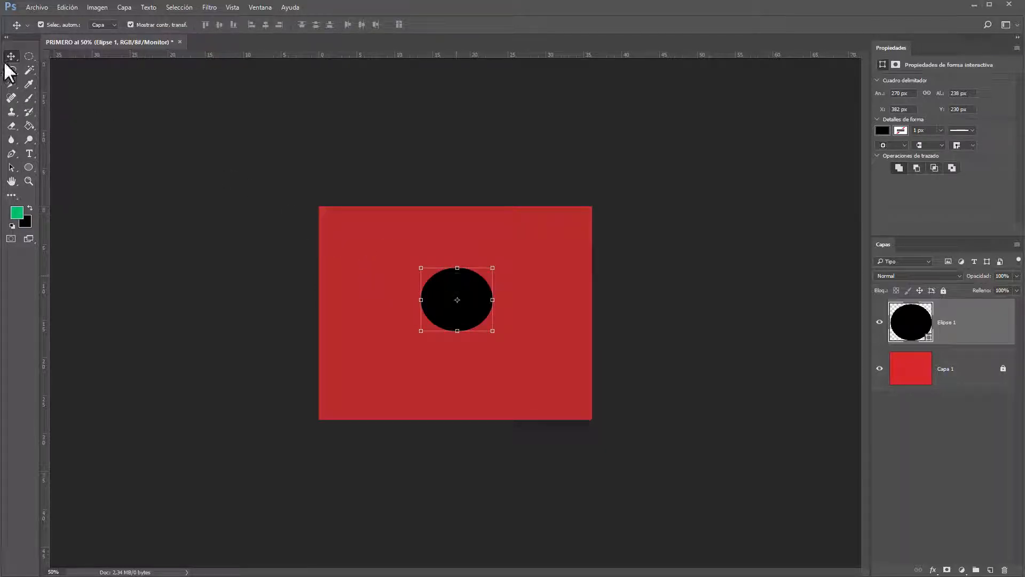
drag(459, 284, 436, 283)
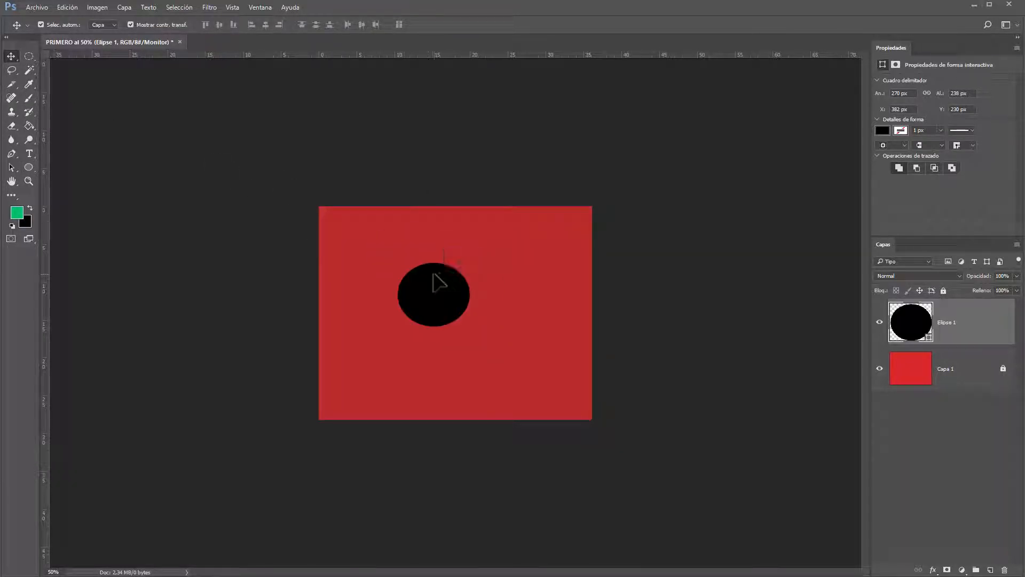
scroll(433, 273, up, 5)
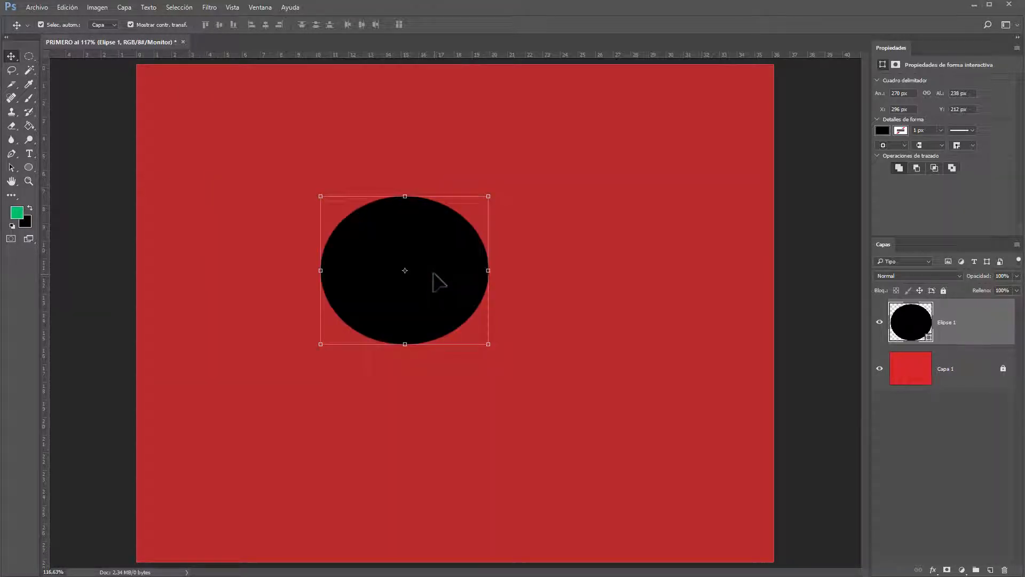
drag(425, 231, 459, 225)
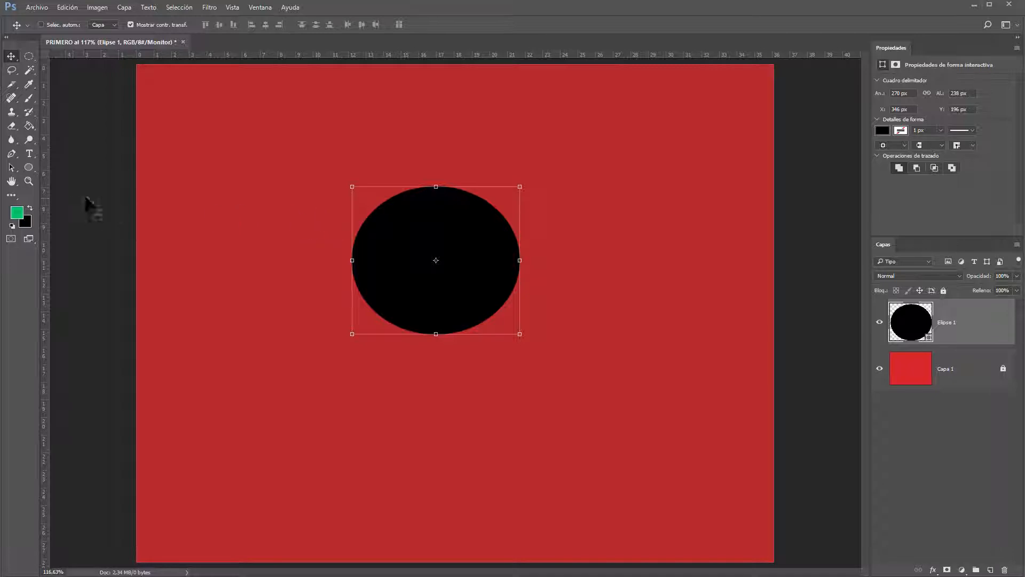
click(130, 24)
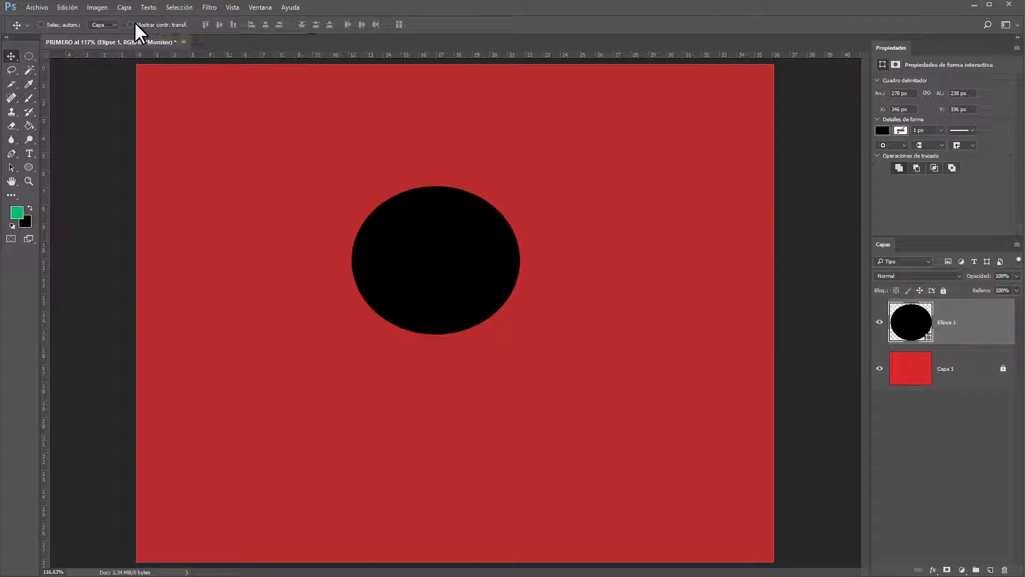
- Move the black ellipse to about X 229 px, Y 188 px with Show Transform Controls off, then turn that option on
click(133, 23)
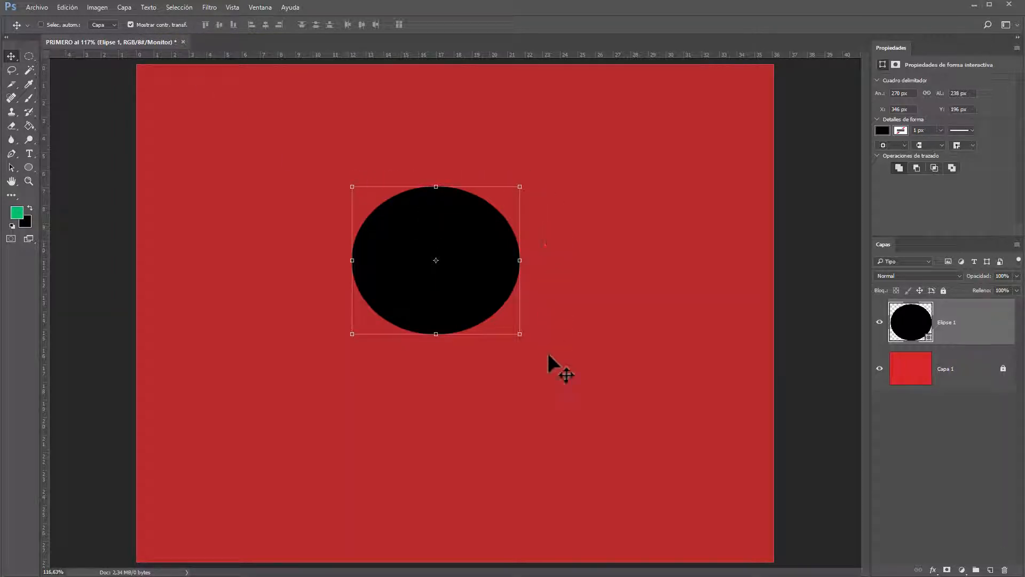
click(131, 24)
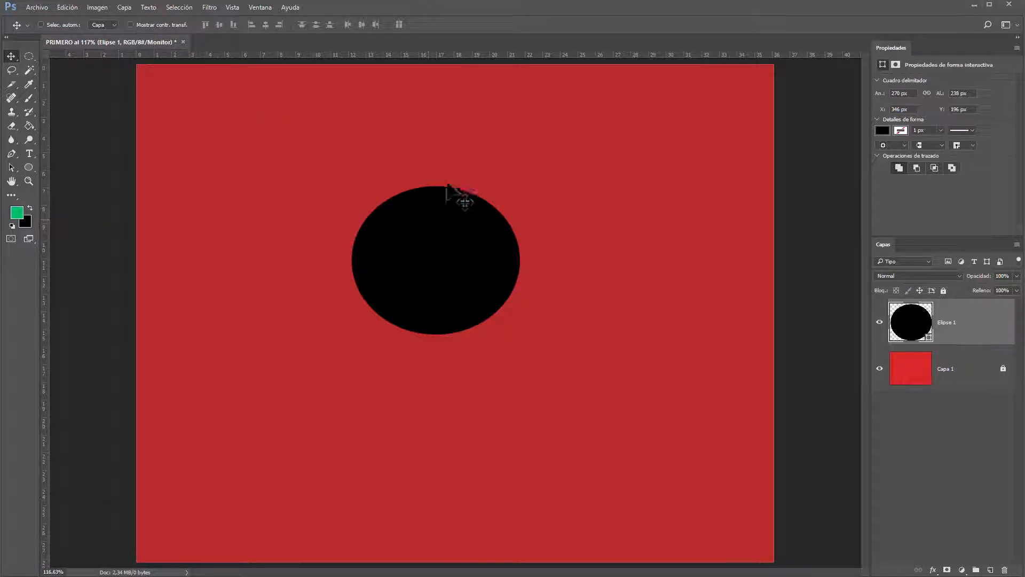
drag(432, 223, 358, 218)
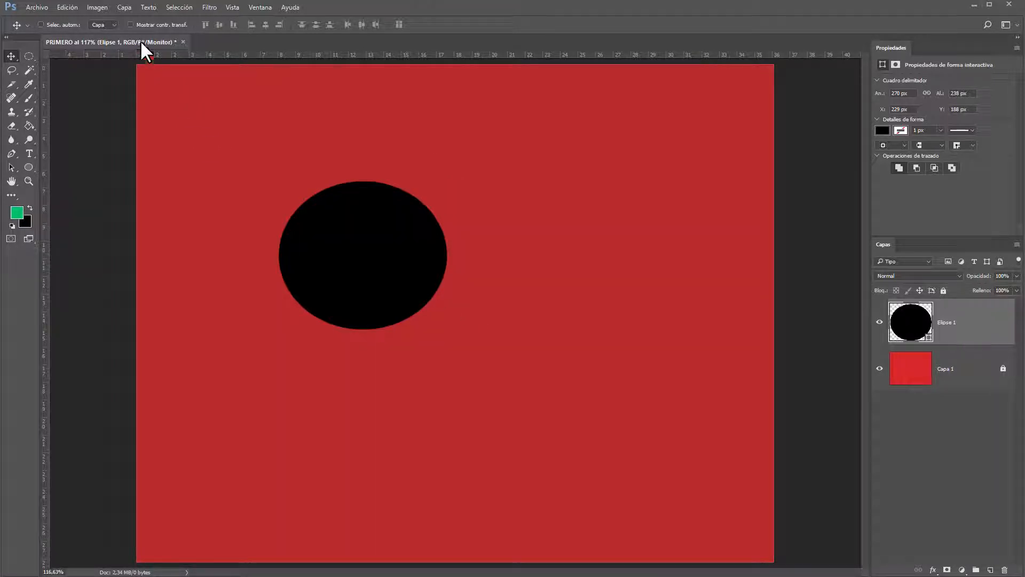
click(130, 24)
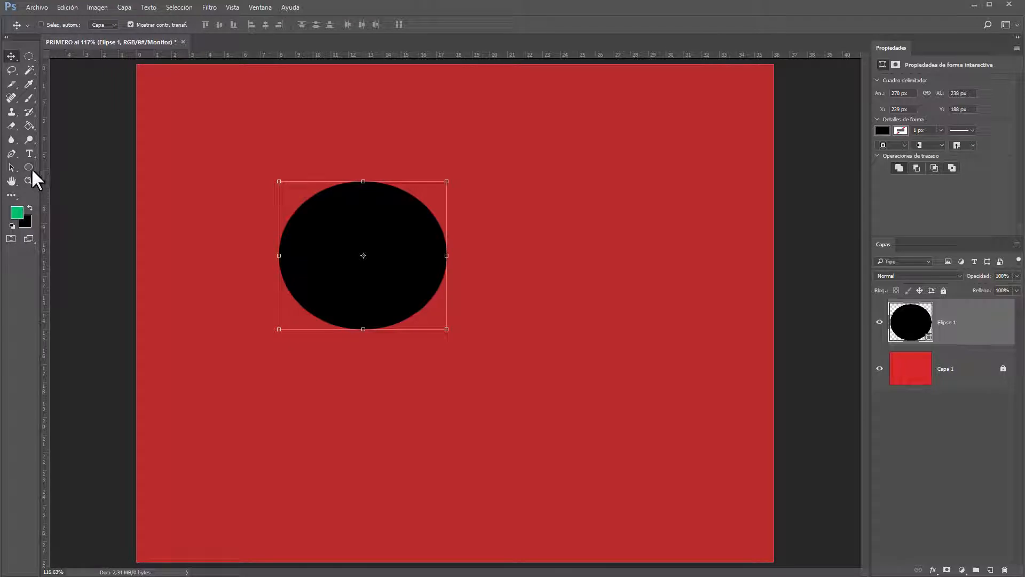
- Draw rectangles of about 207 × 179 px beside the ellipse and 152 × 156 px below it, swapping foreground and background colours in between
drag(31, 168, 78, 162)
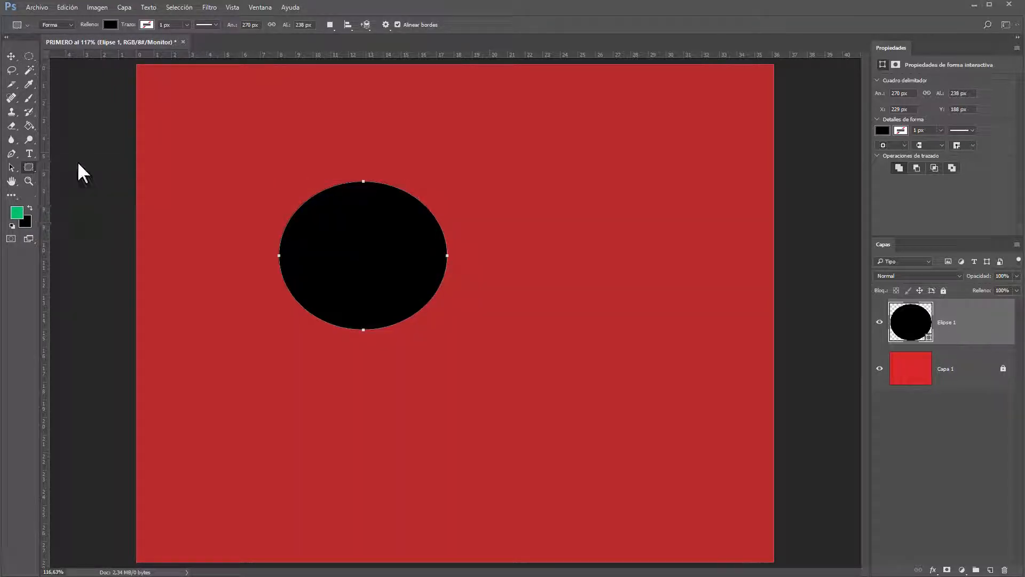
mouse_move(524, 156)
mouse_down()
mouse_move(611, 242)
mouse_move(652, 267)
mouse_up()
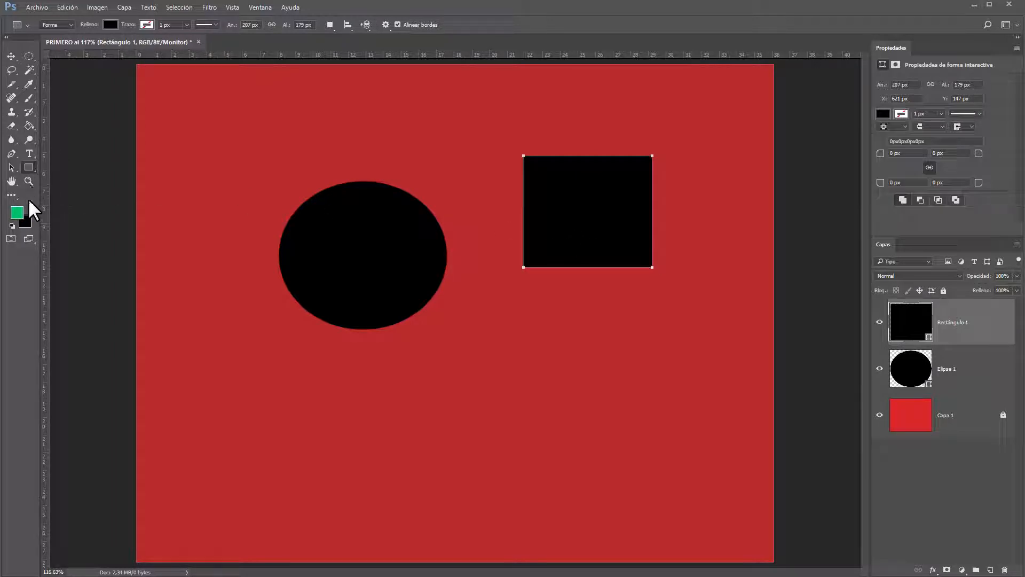
click(29, 206)
drag(230, 421, 325, 518)
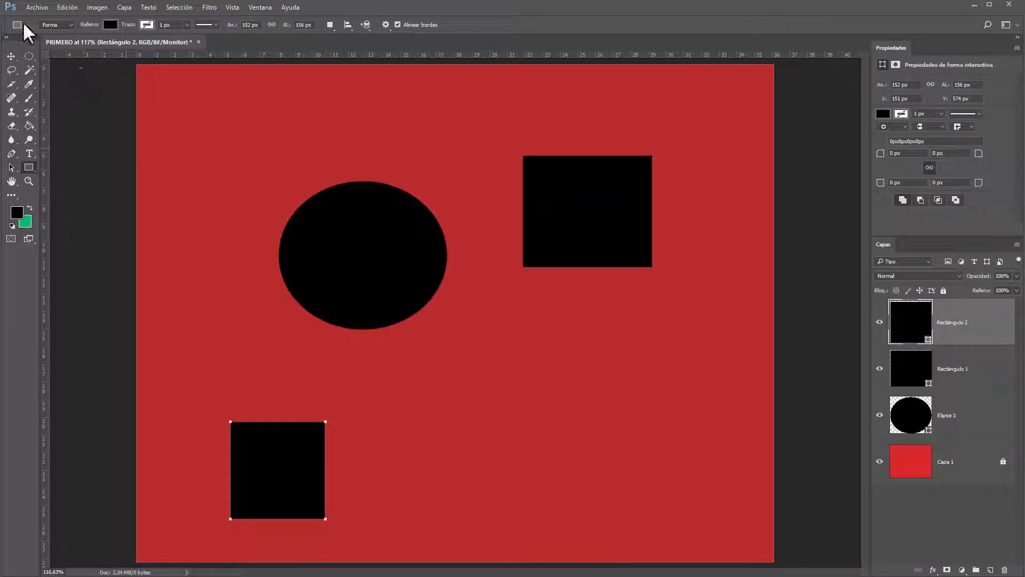
- Change the fill of the smaller rectangle below the ellipse to cyan
click(110, 24)
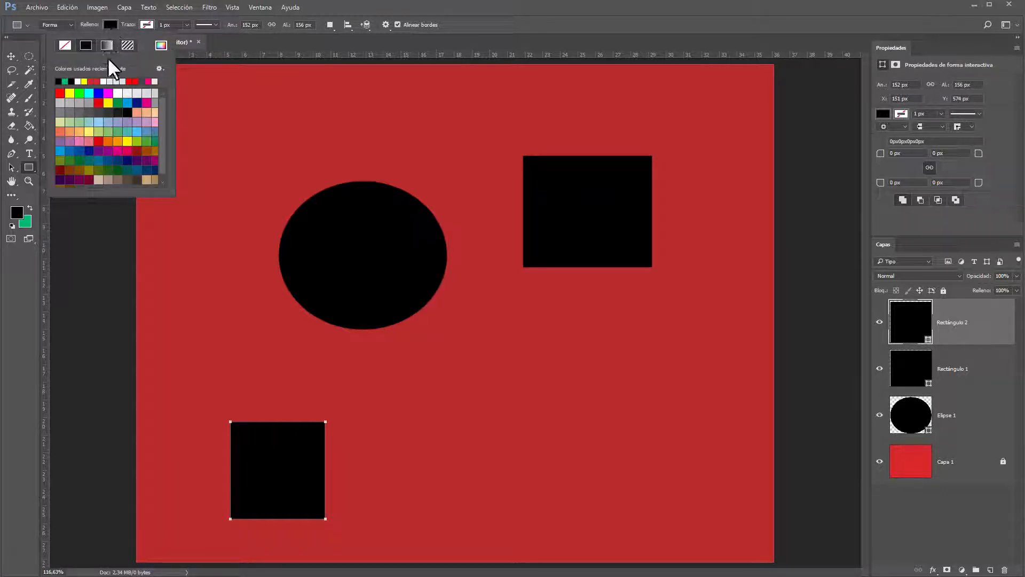
click(99, 102)
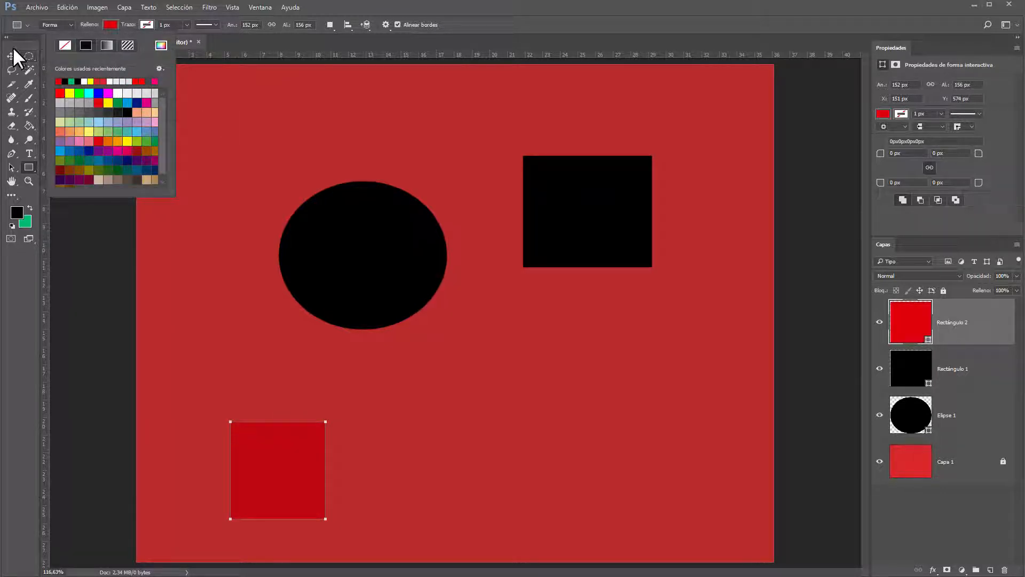
click(89, 93)
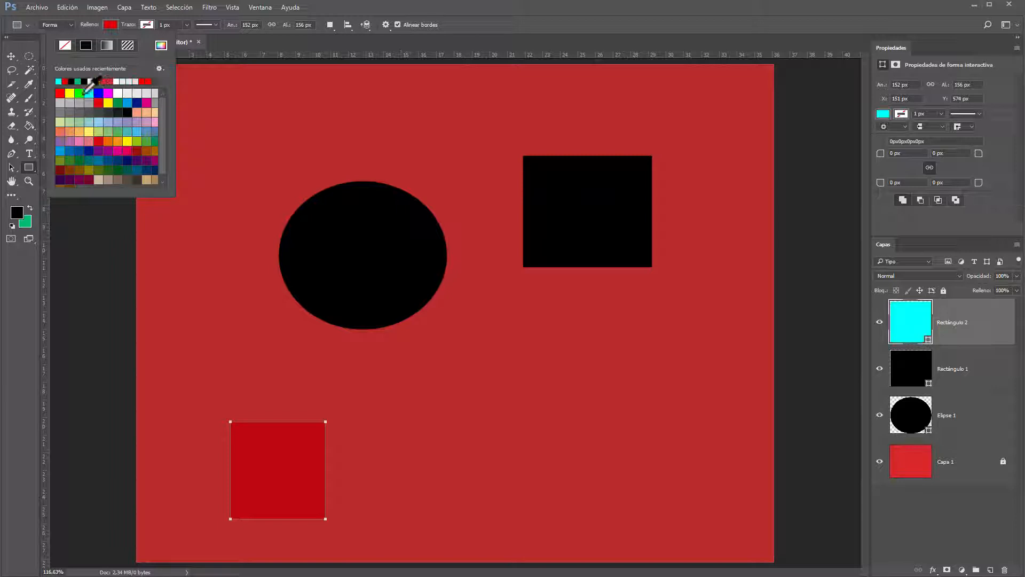
- With Auto-Select off, reposition the cyan rectangle several times with the Move tool, ending at about X 41 px, Y 568 px
click(10, 56)
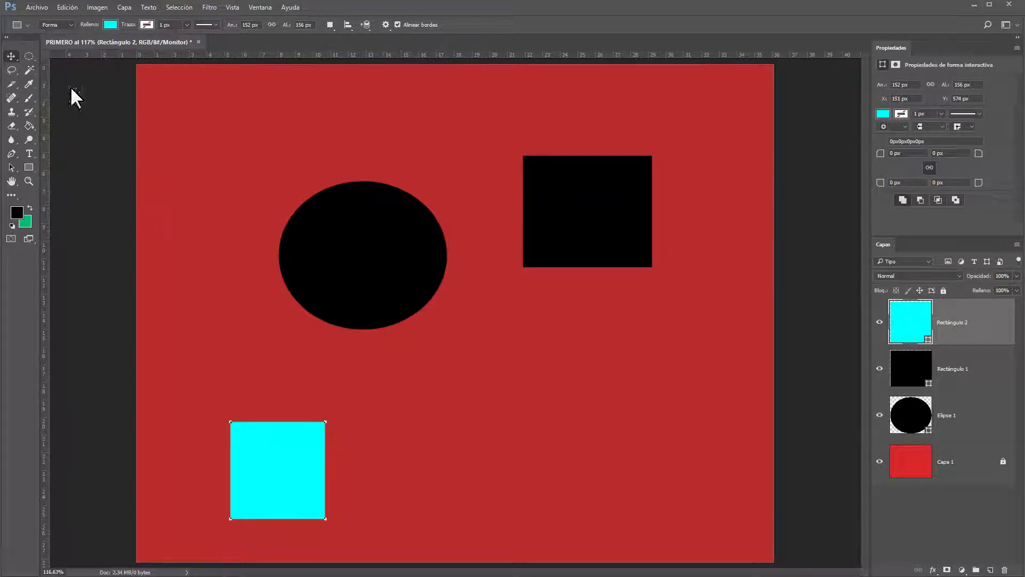
drag(394, 240, 310, 190)
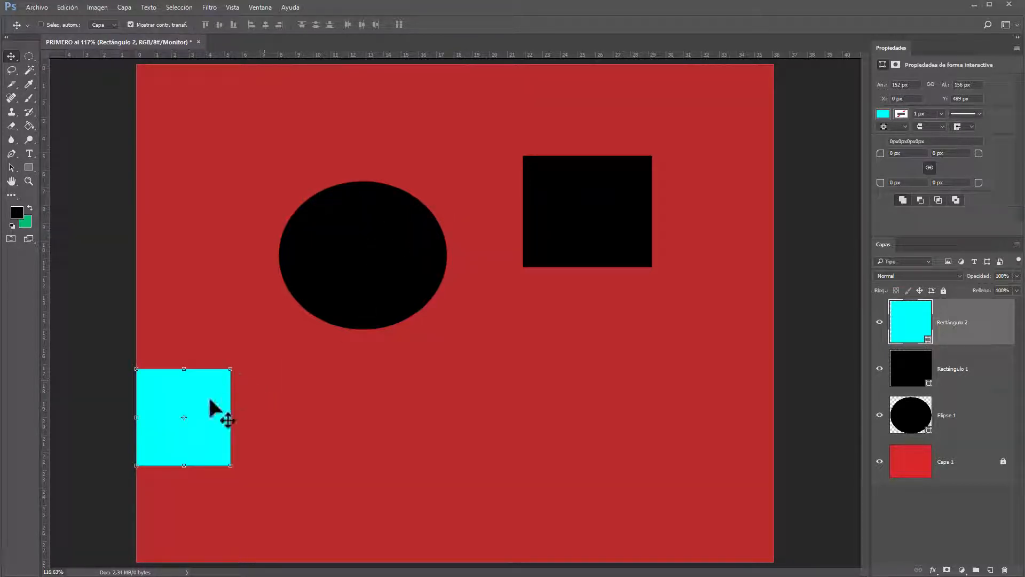
drag(211, 407, 383, 427)
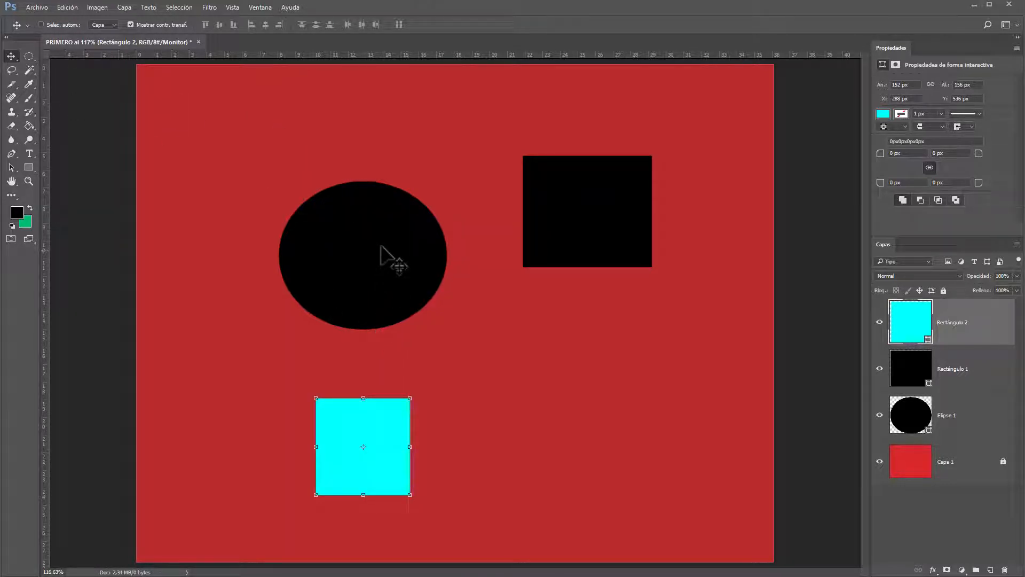
drag(380, 248, 309, 258)
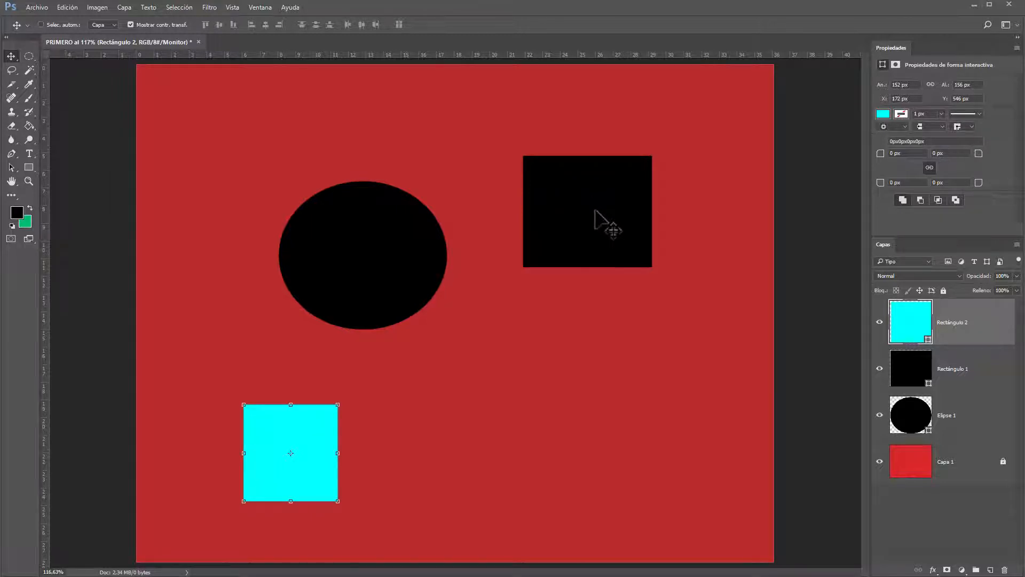
drag(595, 209, 520, 230)
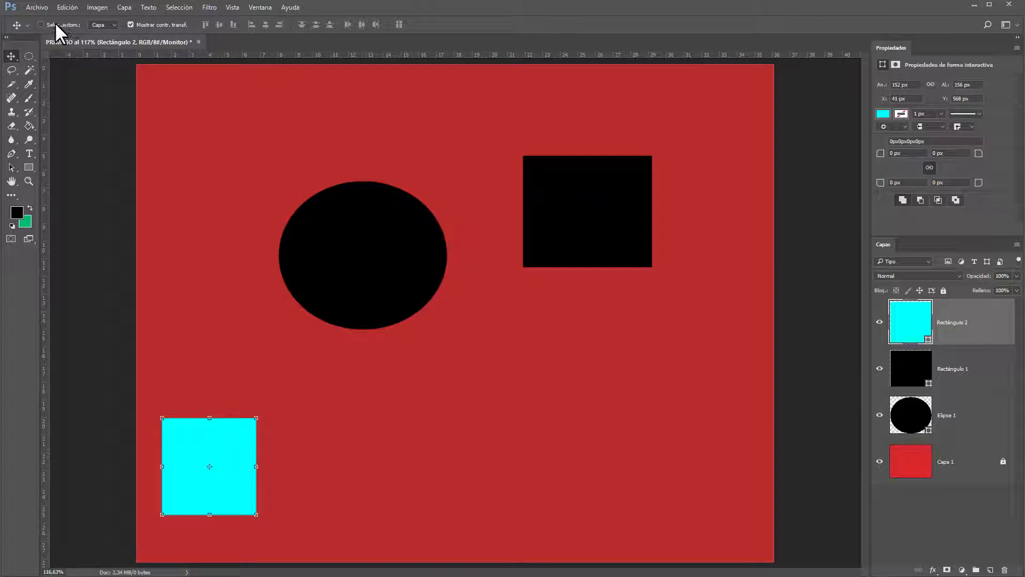
- Turn on Auto-Select and pick the ellipse, the black rectangle and the cyan rectangle one after another on the canvas
click(41, 24)
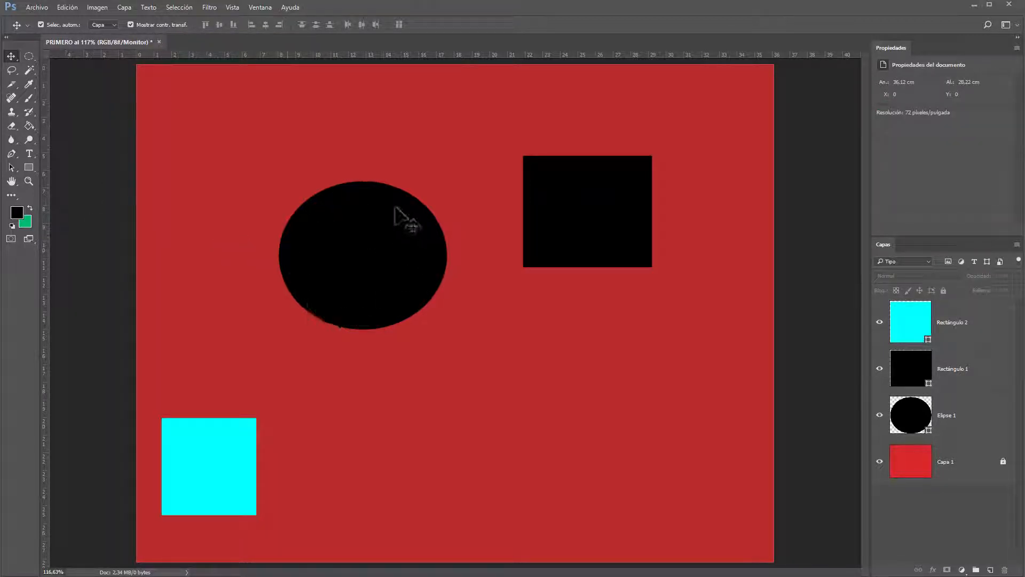
click(358, 245)
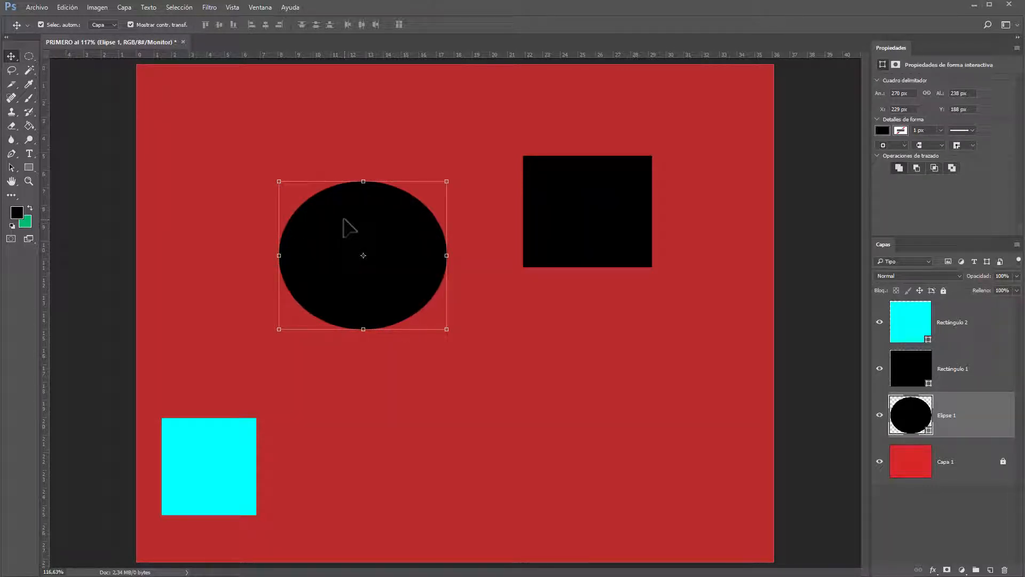
click(597, 191)
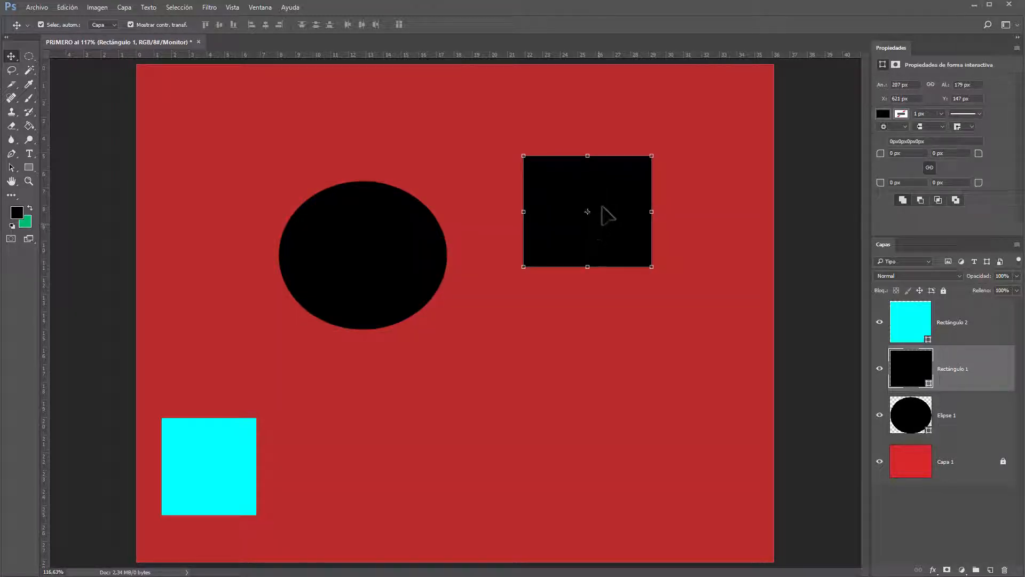
click(223, 465)
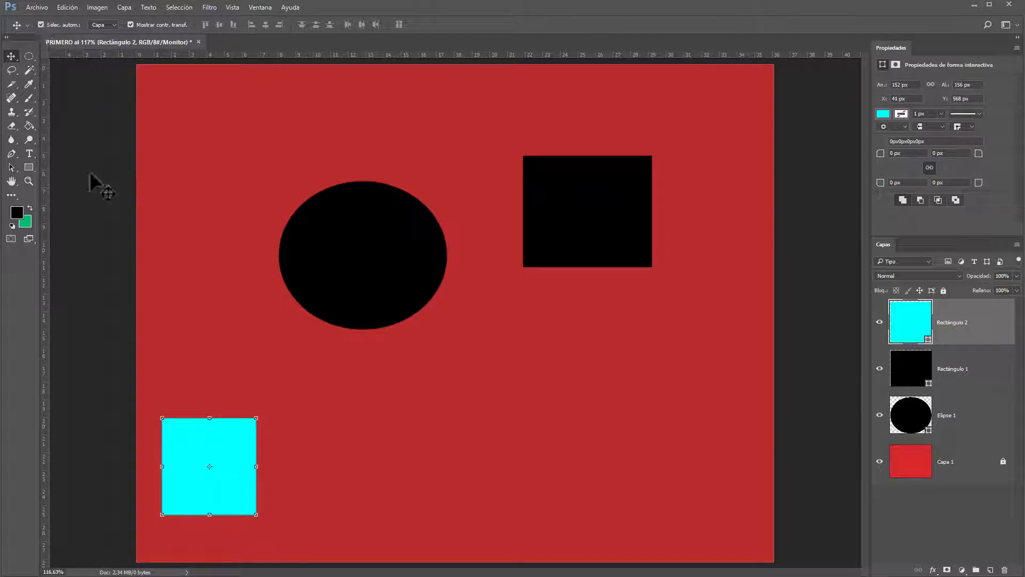
- Move the cyan rectangle to about X 436 px, Y 558 px, the ellipse down slightly, and the black rectangle to about X 517 px, Y 66 px
drag(235, 452, 460, 439)
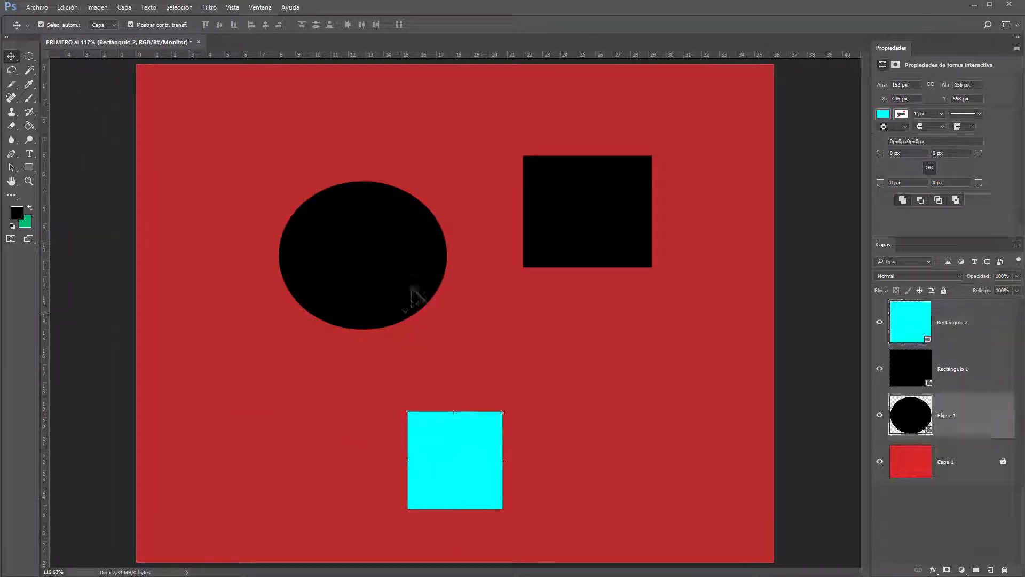
drag(414, 293, 465, 324)
drag(594, 218, 529, 167)
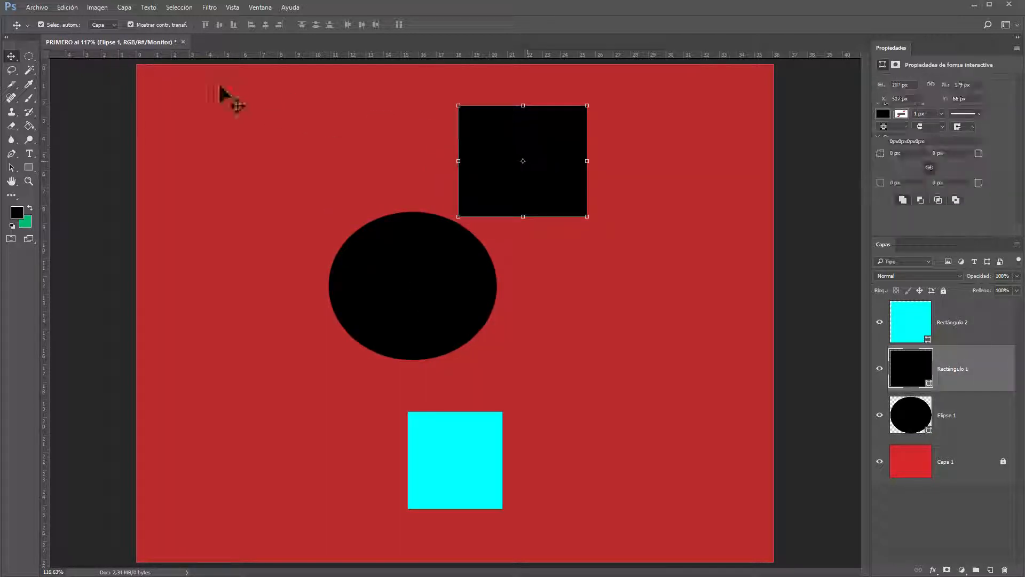
- Change the fill of the black rectangle above the ellipse to green
click(30, 168)
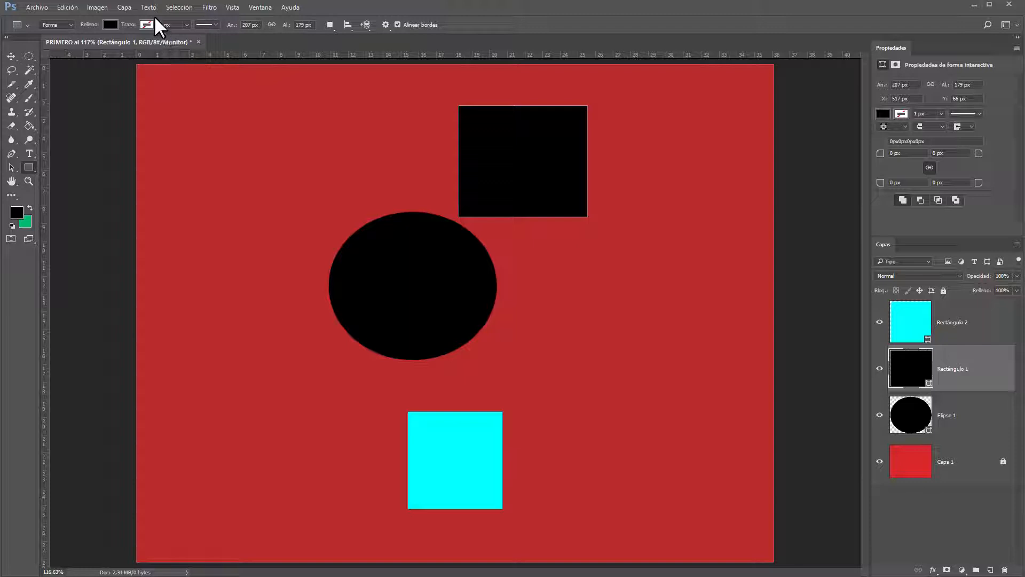
click(110, 24)
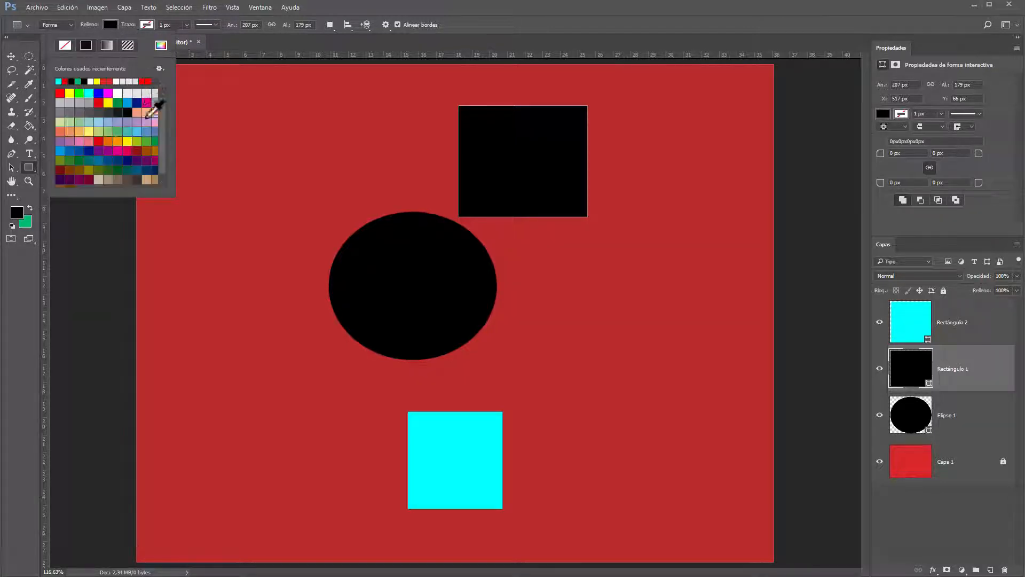
click(118, 102)
- Move the black ellipse to about X 216 px with the Move tool, and select the green rectangle, ellipse and cyan rectangle together
click(10, 53)
click(10, 53)
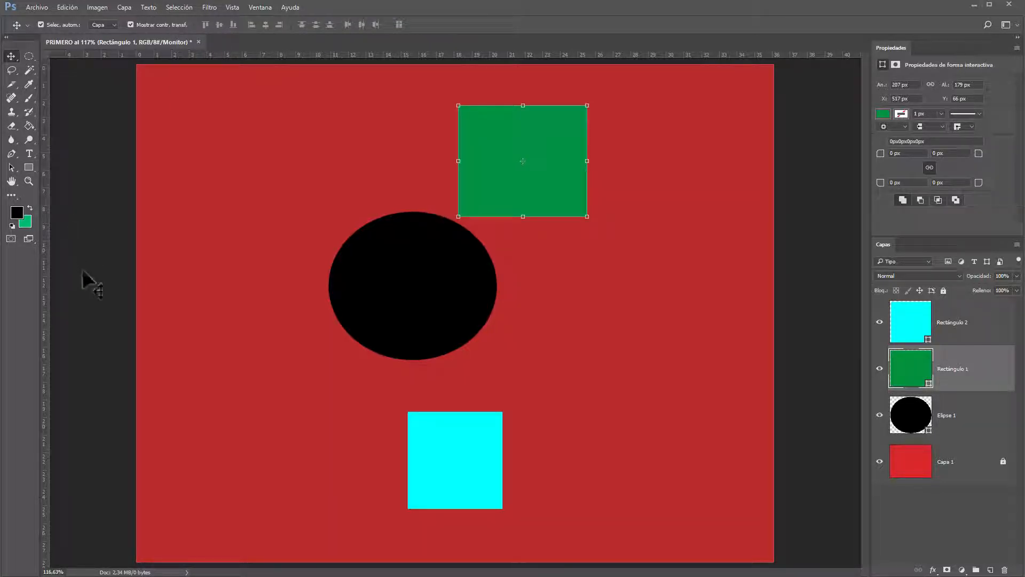
drag(439, 293, 372, 299)
click(528, 184)
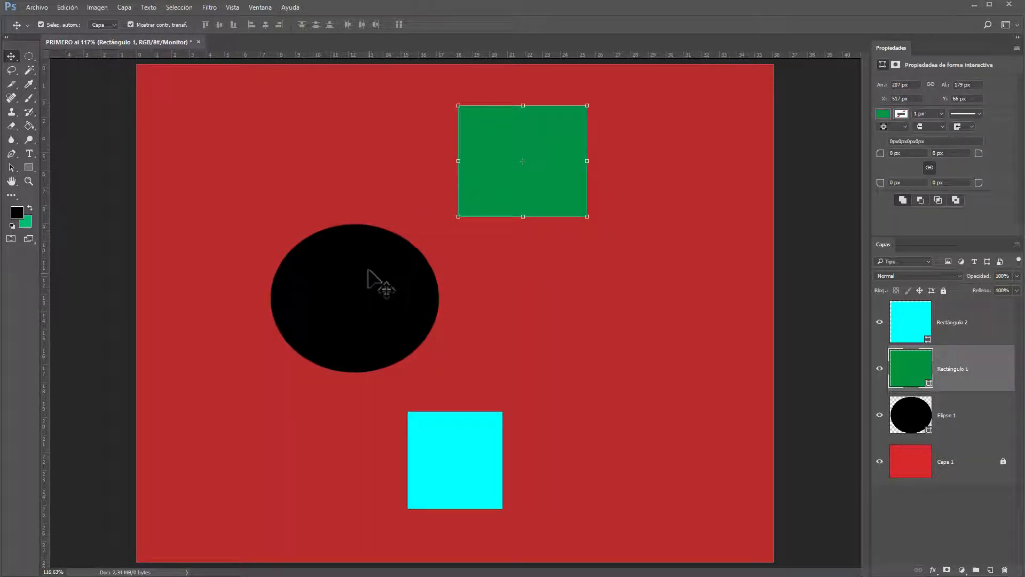
key(ctrl)
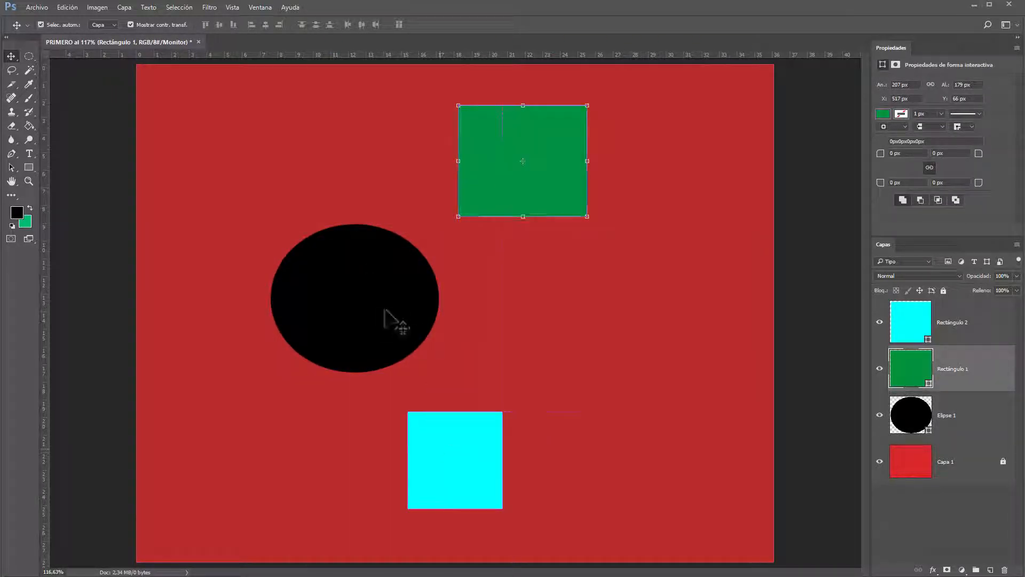
shift+click(373, 291)
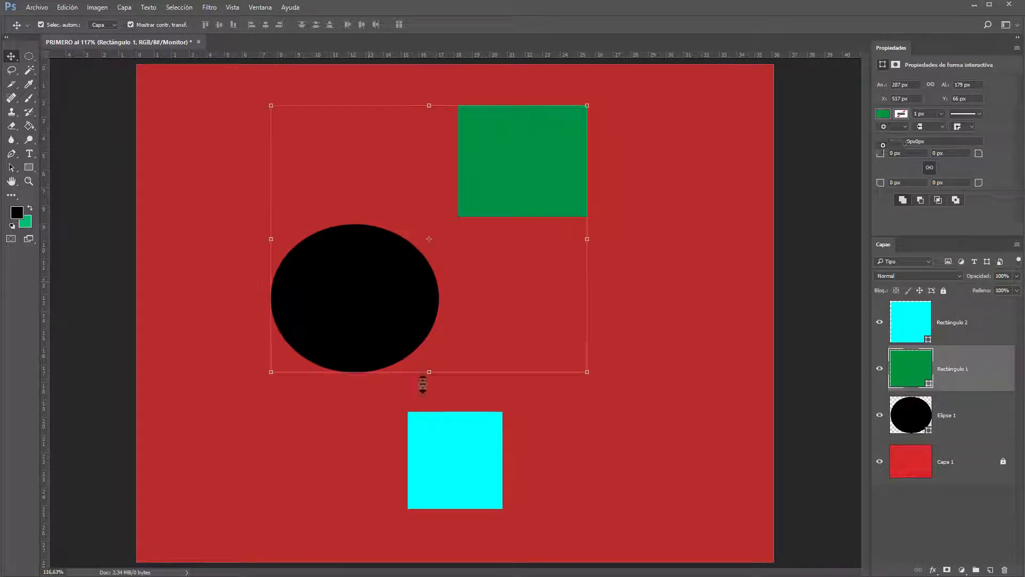
shift+click(463, 469)
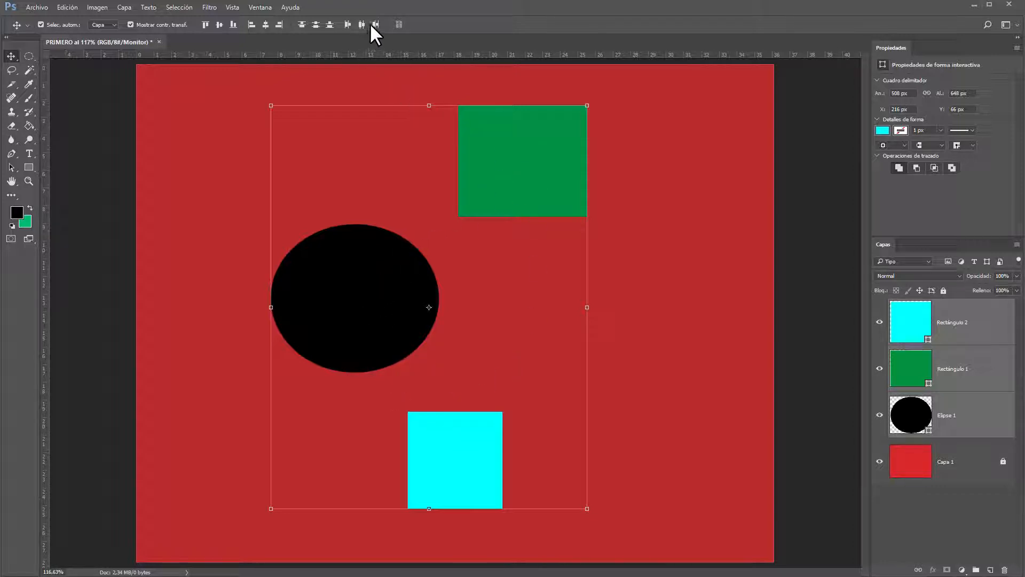
- Try aligning the three selected shapes by top edges, vertical centres, bottom edges and left edges, undoing each alignment
click(204, 24)
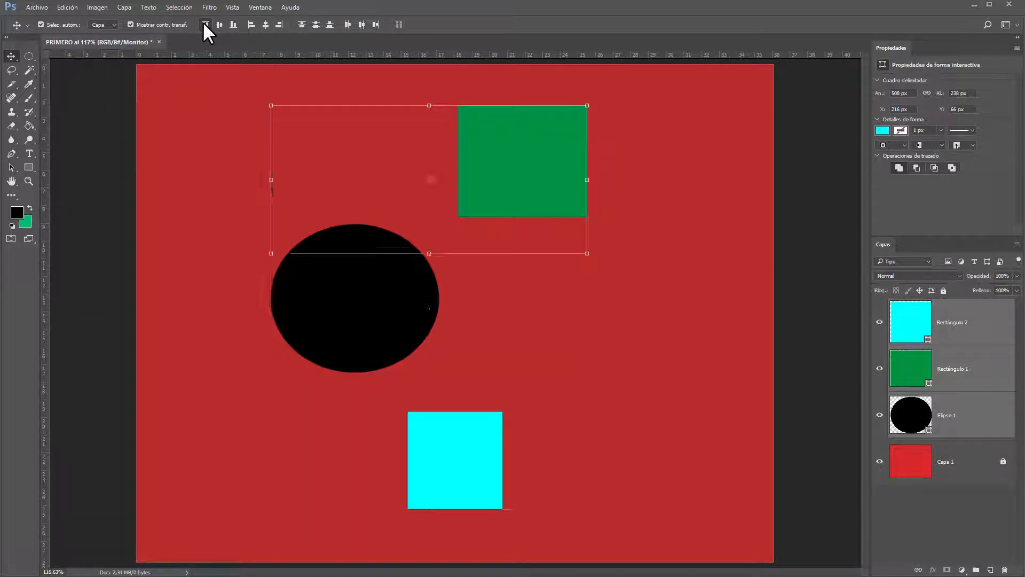
key(ctrl+z)
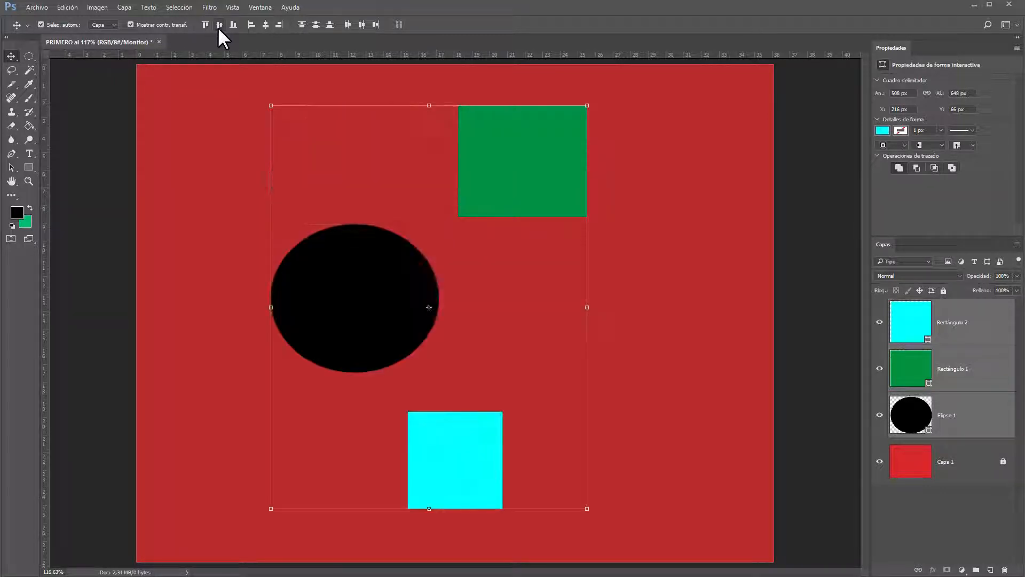
click(219, 25)
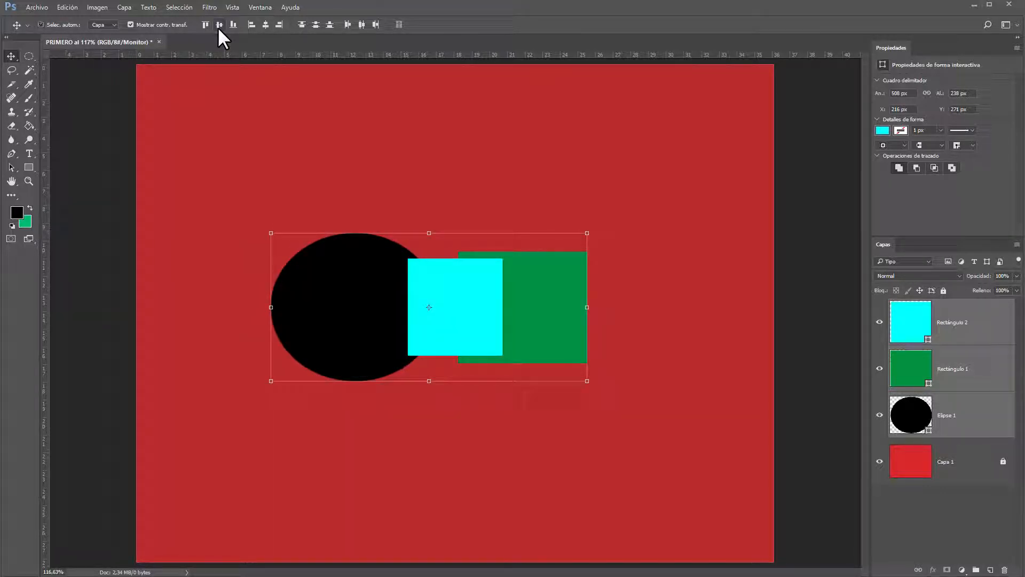
key(ctrl+z)
click(233, 25)
key(ctrl+z)
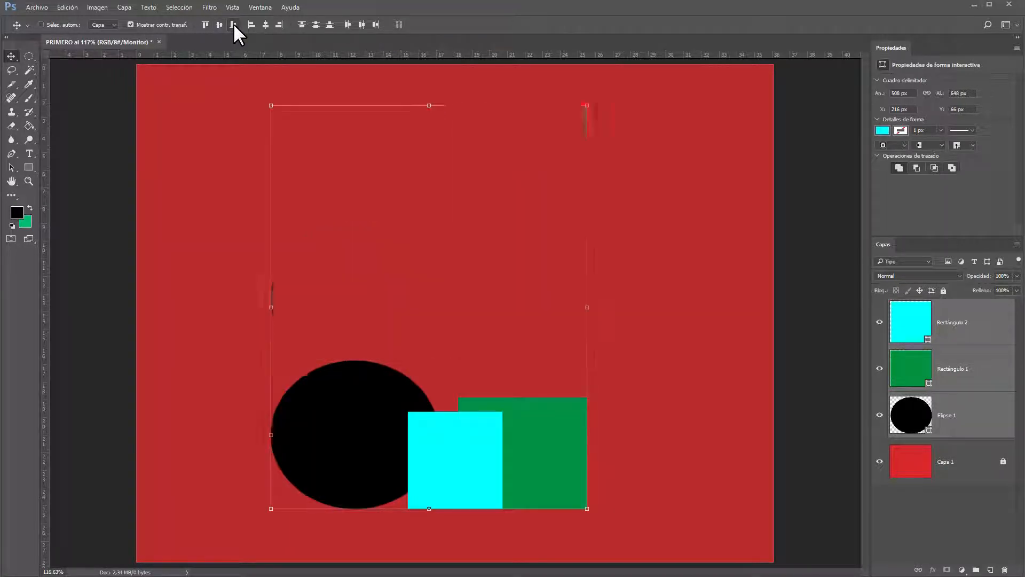
click(251, 25)
key(ctrl+z)
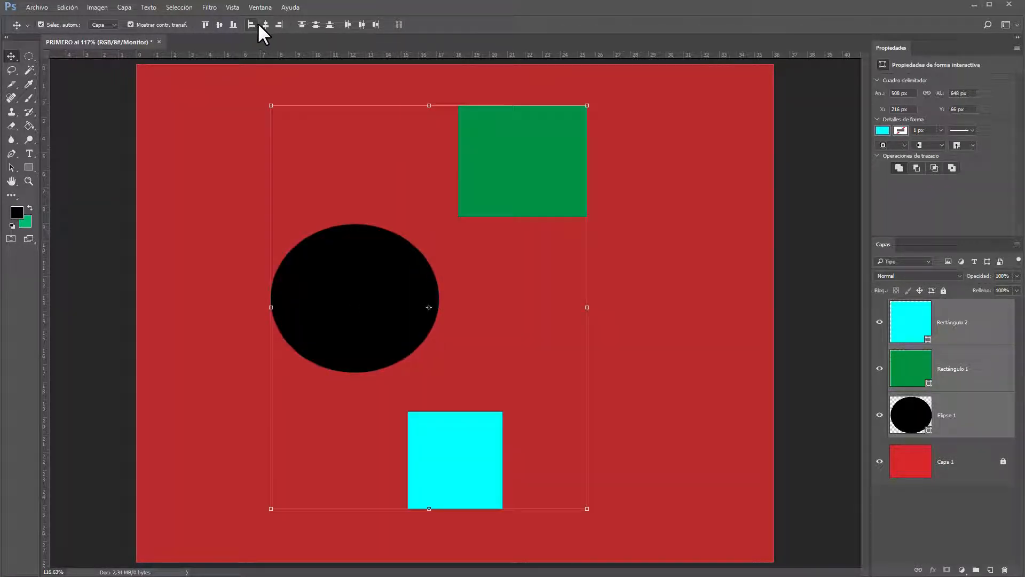
- Align the three selected shapes by their horizontal centres and then by their right edges
click(265, 25)
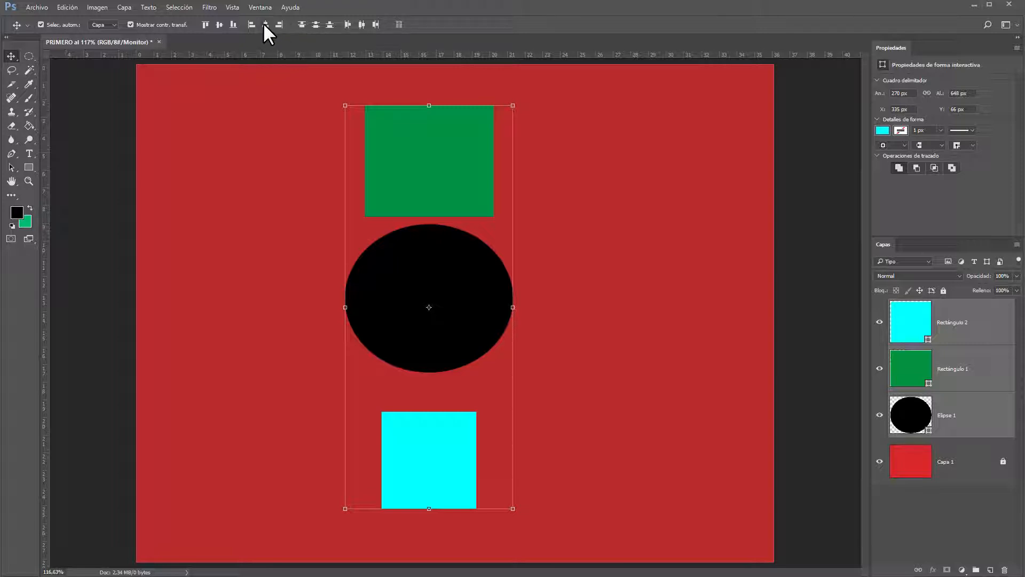
click(277, 24)
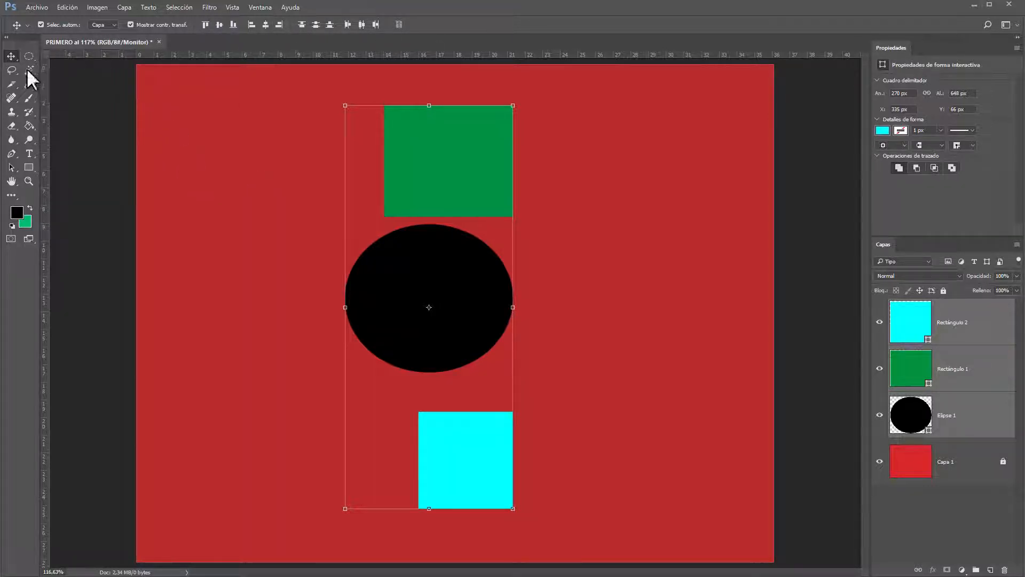
- Deselect the three aligned shapes and check which tools are grouped with the Move tool
click(129, 205)
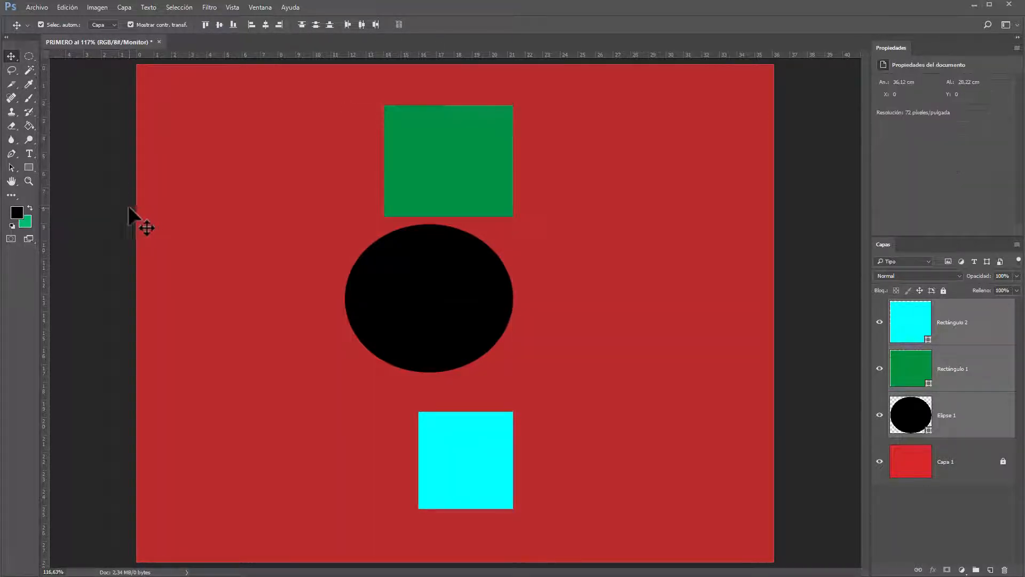
click(10, 56)
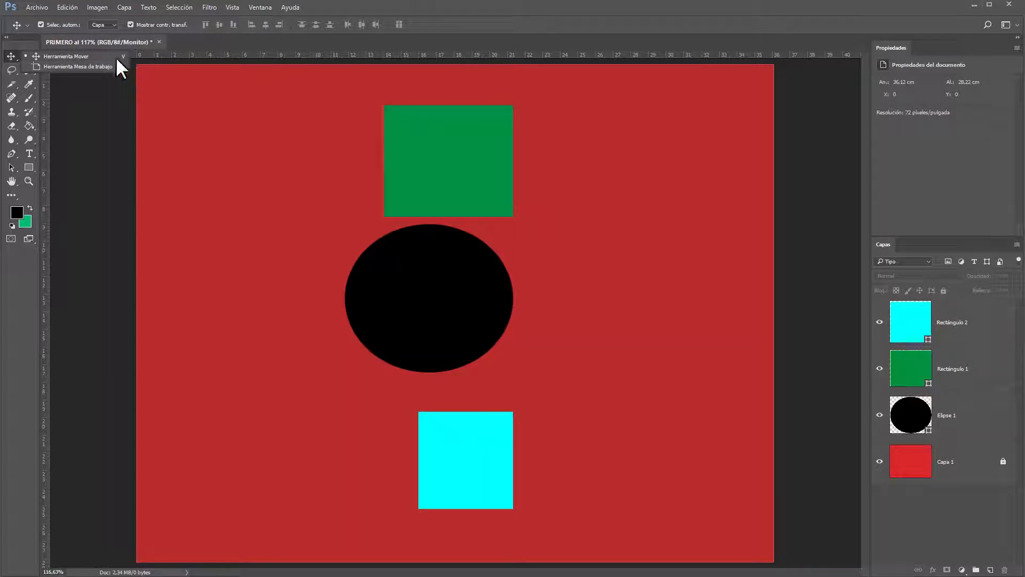
click(105, 159)
- Create a new 1000 × 625 px document at 72 pixels/inch in 8-bit RGB colour with a white background
click(37, 7)
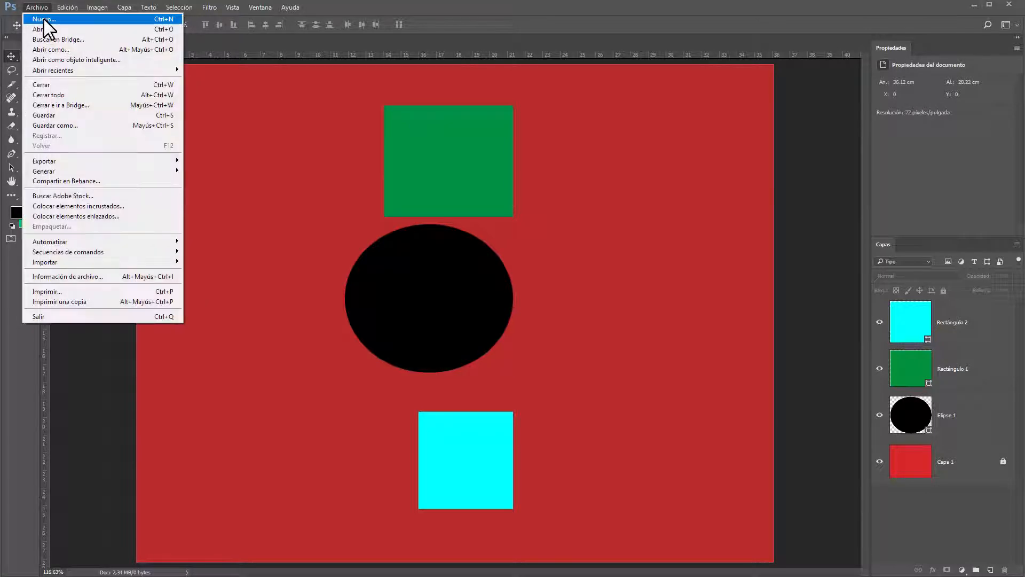
click(43, 18)
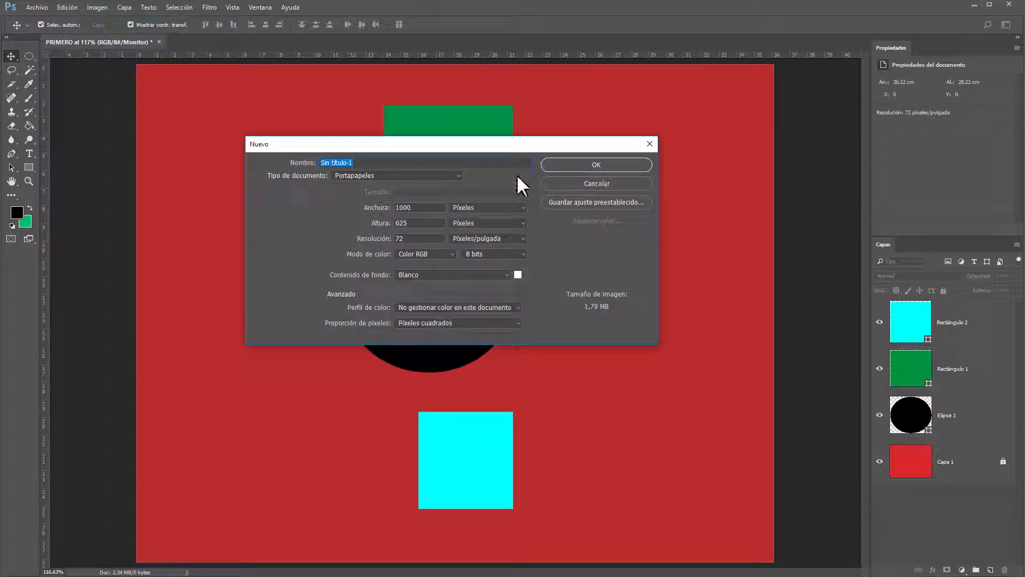
click(574, 164)
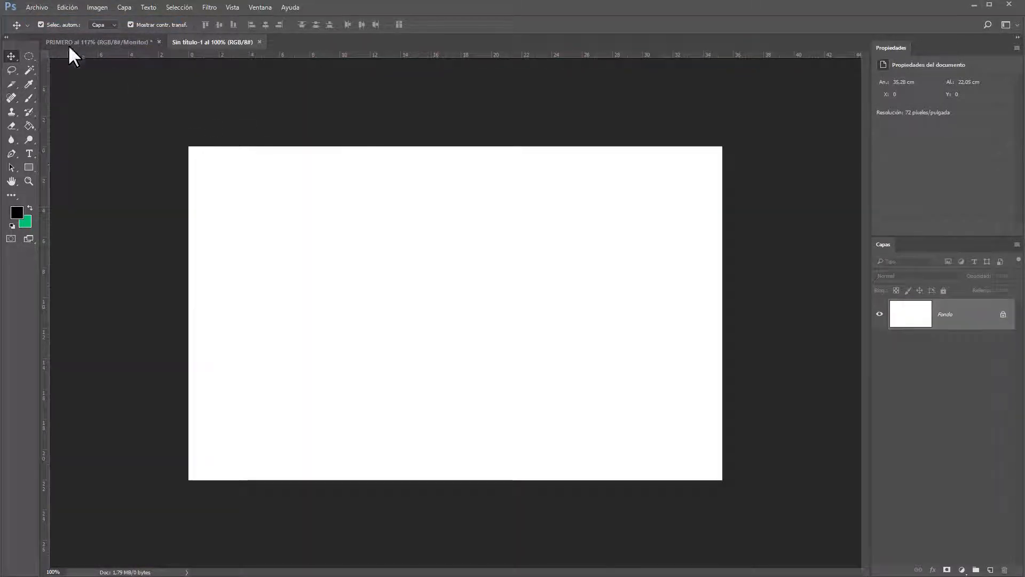
drag(68, 45, 58, 25)
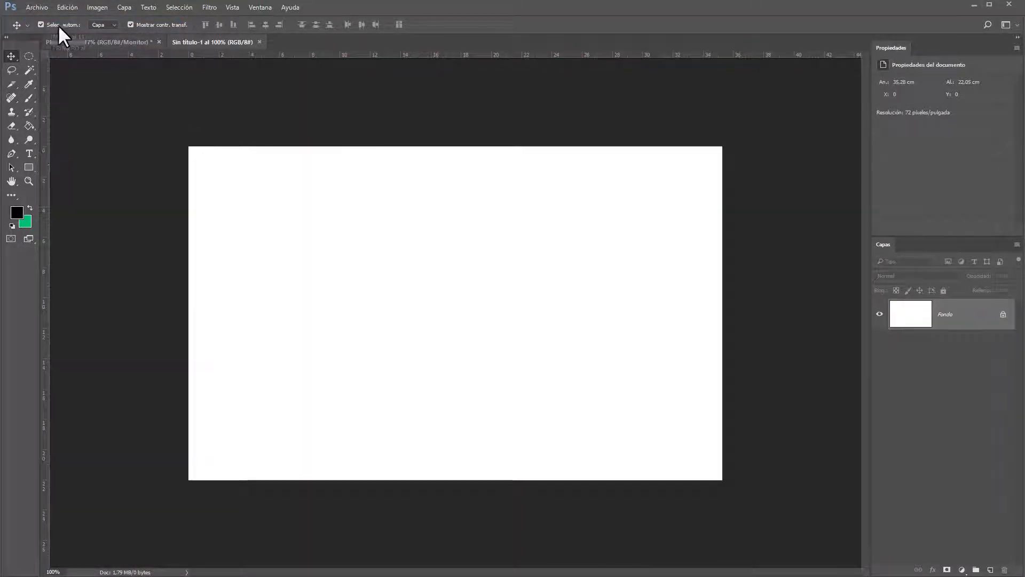